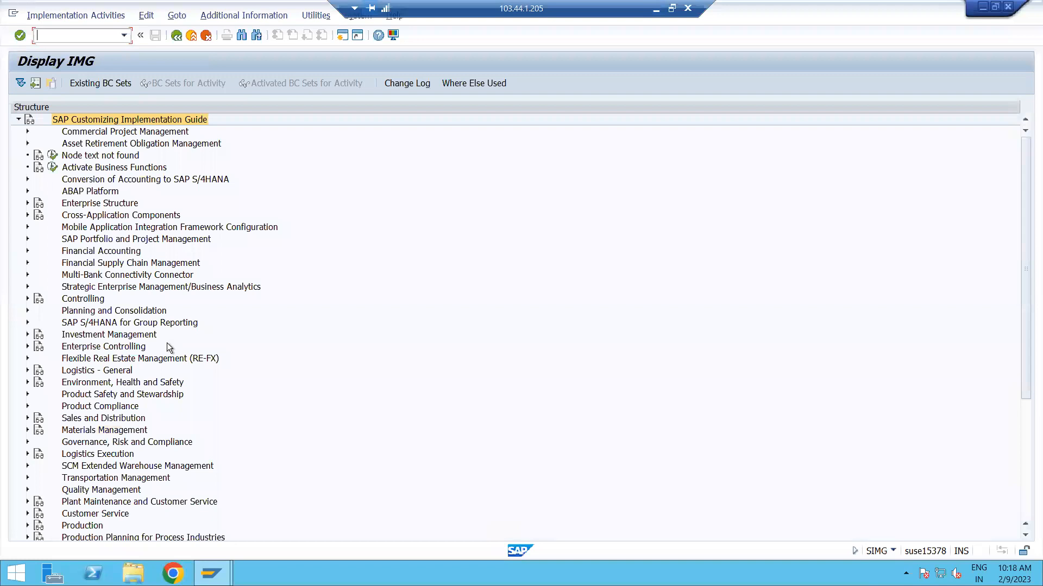
Expand Logistics - General and its Material Master node in the implementation guide.
{"action": "left_click", "coordinate": [120, 371]}
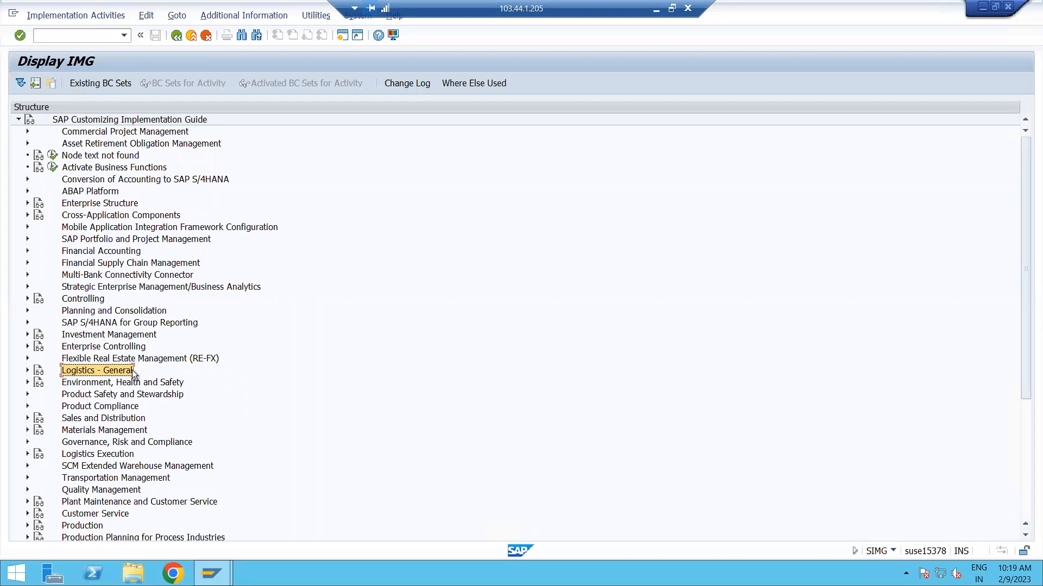
{"action": "left_click", "coordinate": [27, 370]}
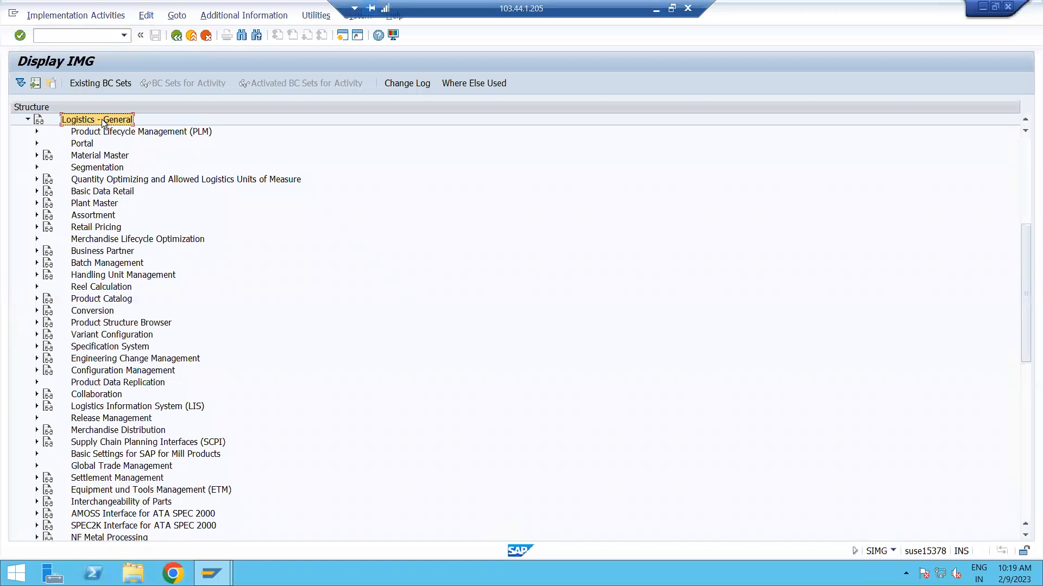
{"action": "left_click", "coordinate": [111, 162]}
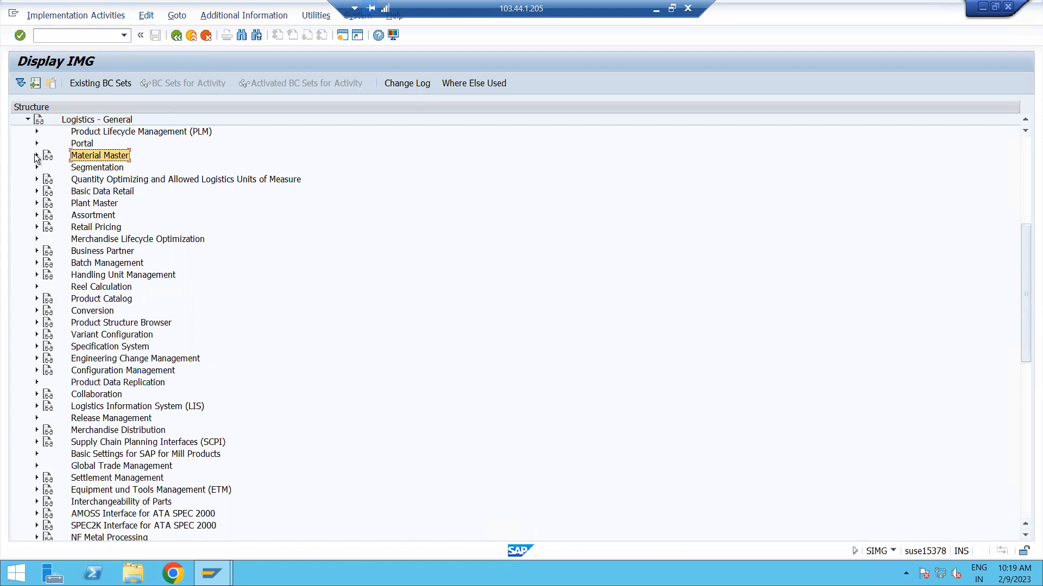
{"action": "left_click", "coordinate": [36, 155]}
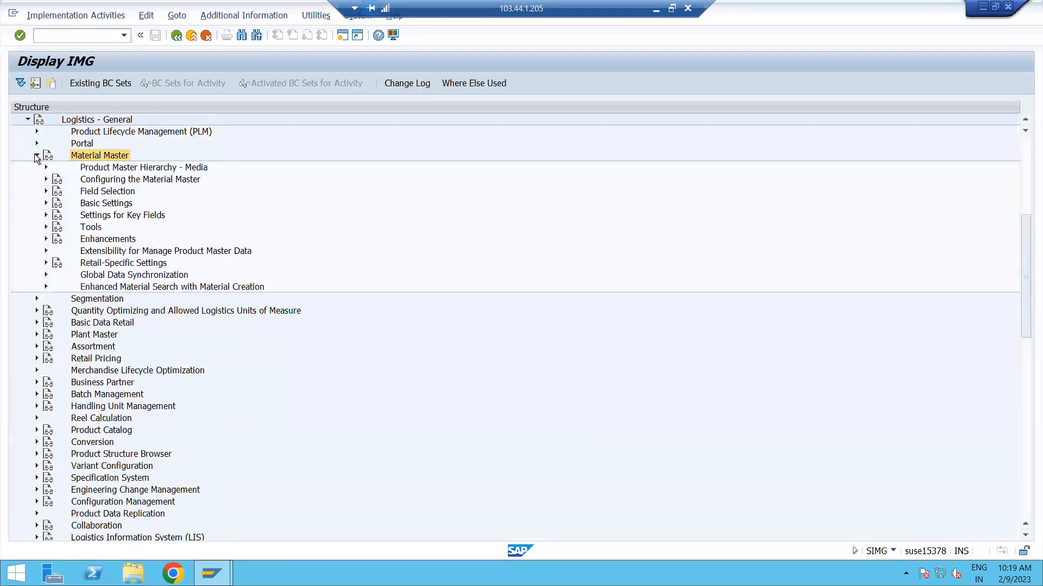
Expand the Basic Settings node under Material Master.
{"action": "left_click", "coordinate": [112, 204]}
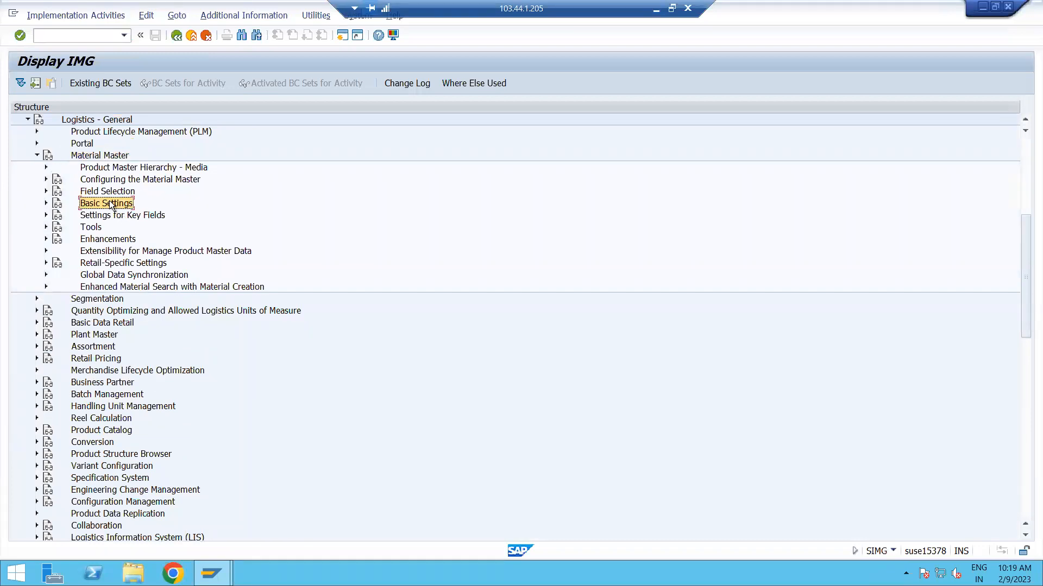
{"action": "left_click", "coordinate": [106, 193]}
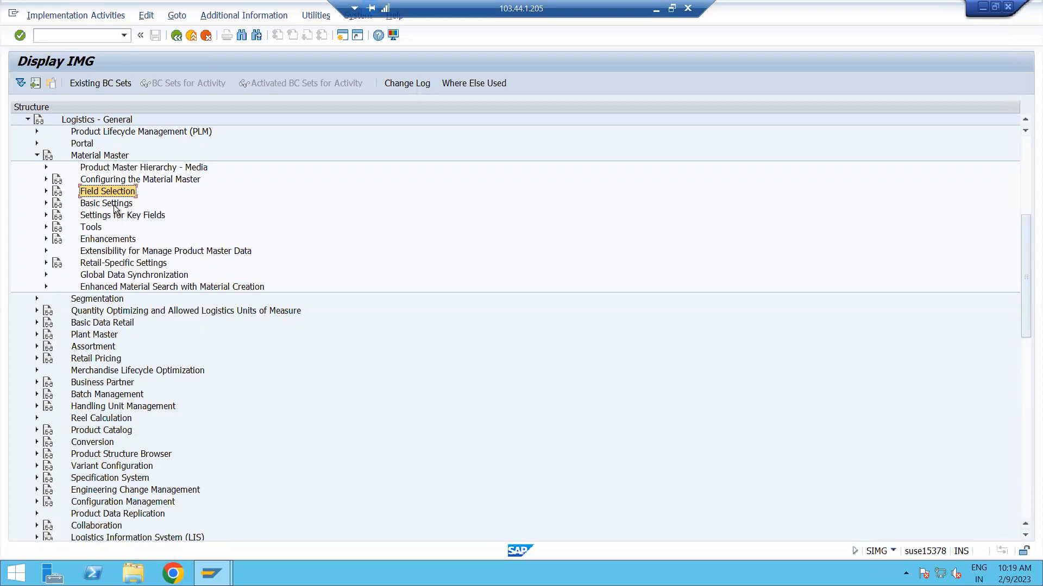
{"action": "left_click", "coordinate": [116, 204]}
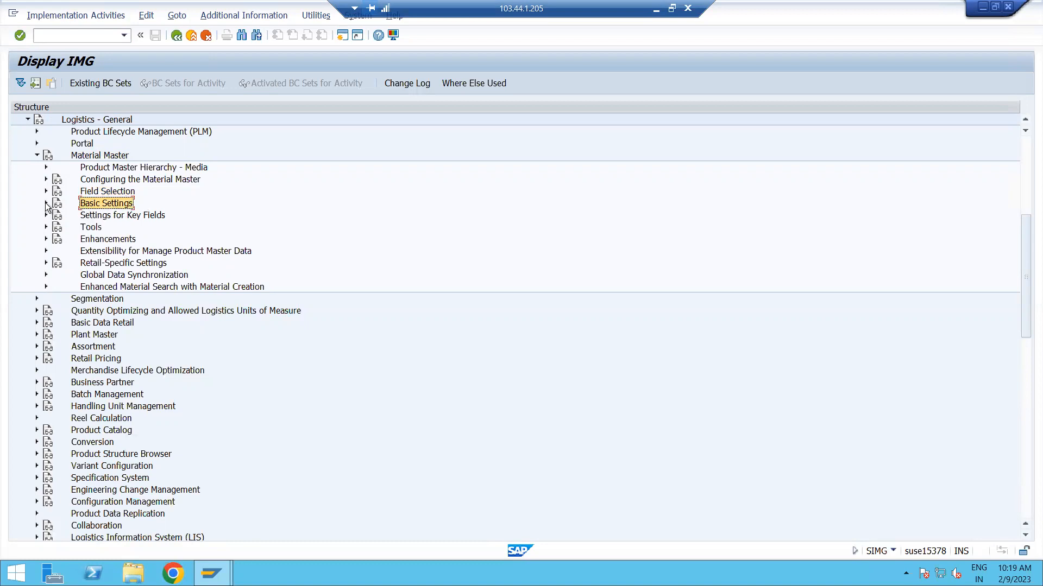
{"action": "left_click", "coordinate": [46, 203]}
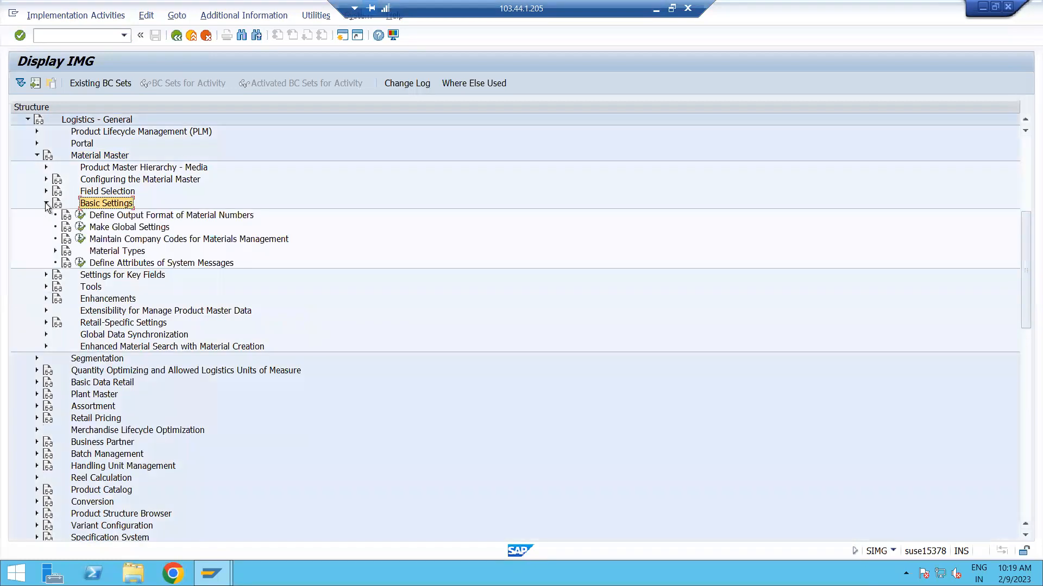
Expand Material Types under Basic Settings and open the Define Attributes of Material Types activity.
{"action": "left_click", "coordinate": [145, 252]}
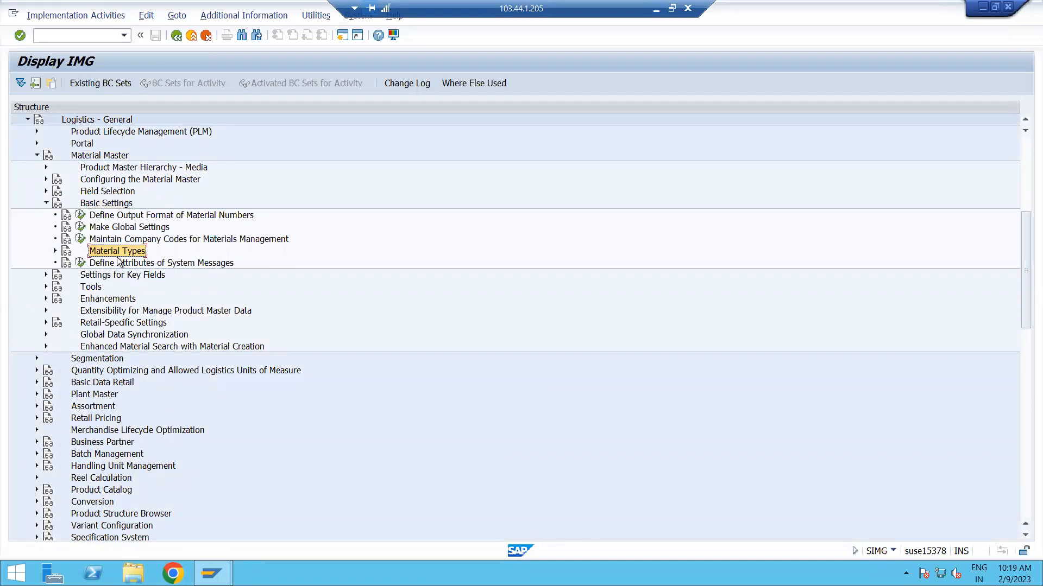
{"action": "left_click", "coordinate": [55, 251]}
{"action": "left_click", "coordinate": [139, 265]}
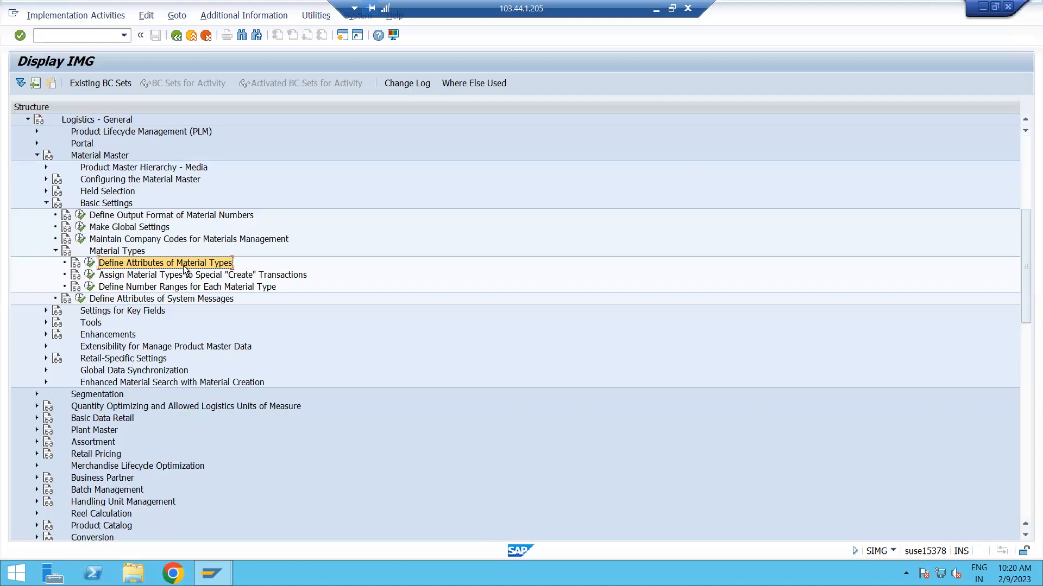
{"action": "left_click", "coordinate": [90, 262]}
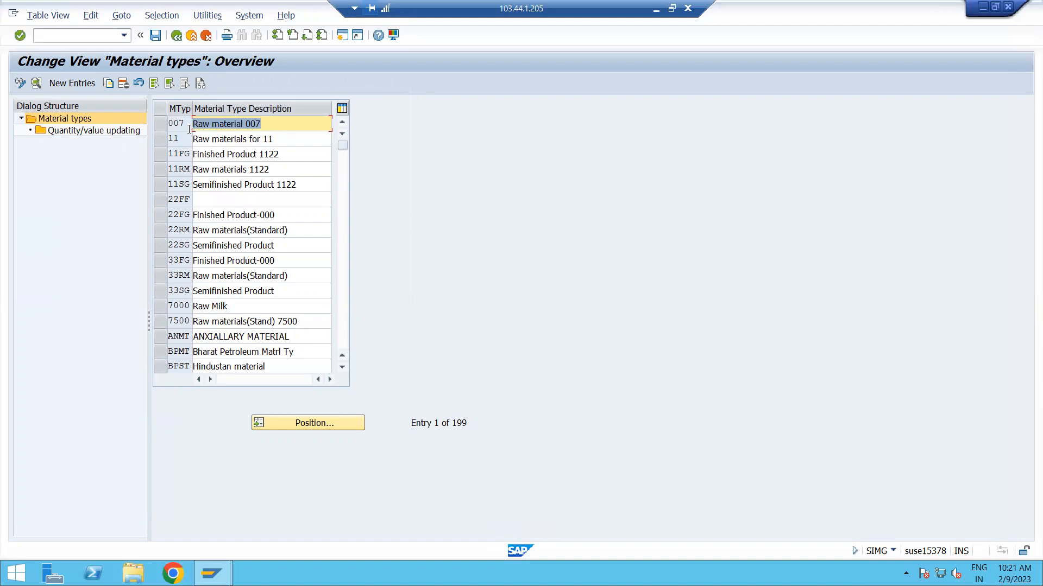
{"action": "left_click", "coordinate": [656, 10]}
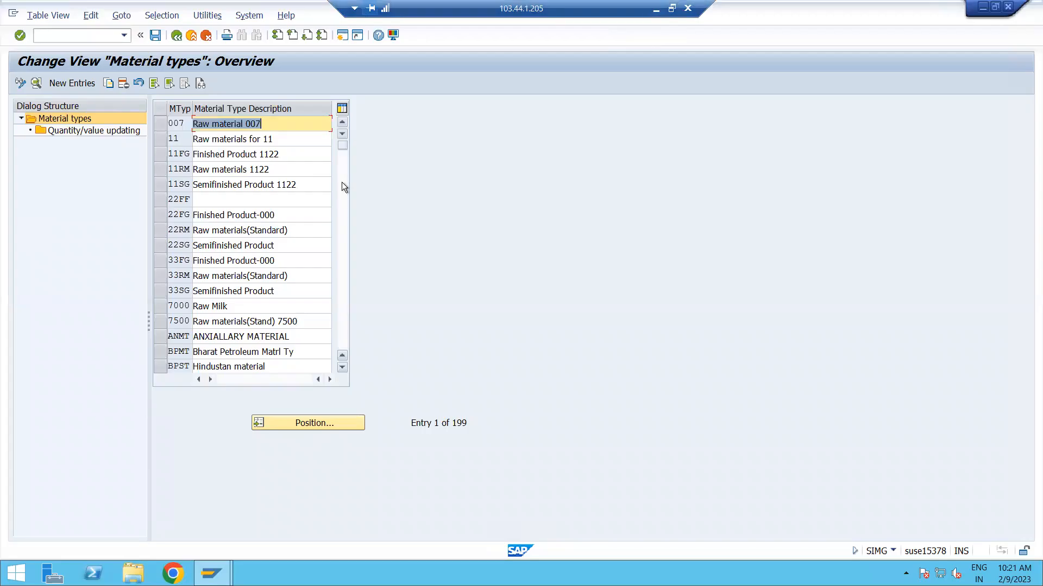
{"action": "key", "text": "alt+Tab"}
{"action": "key", "text": "alt+Tab"}
Position the material types list at the entry ROH.
{"action": "left_click", "coordinate": [334, 423]}
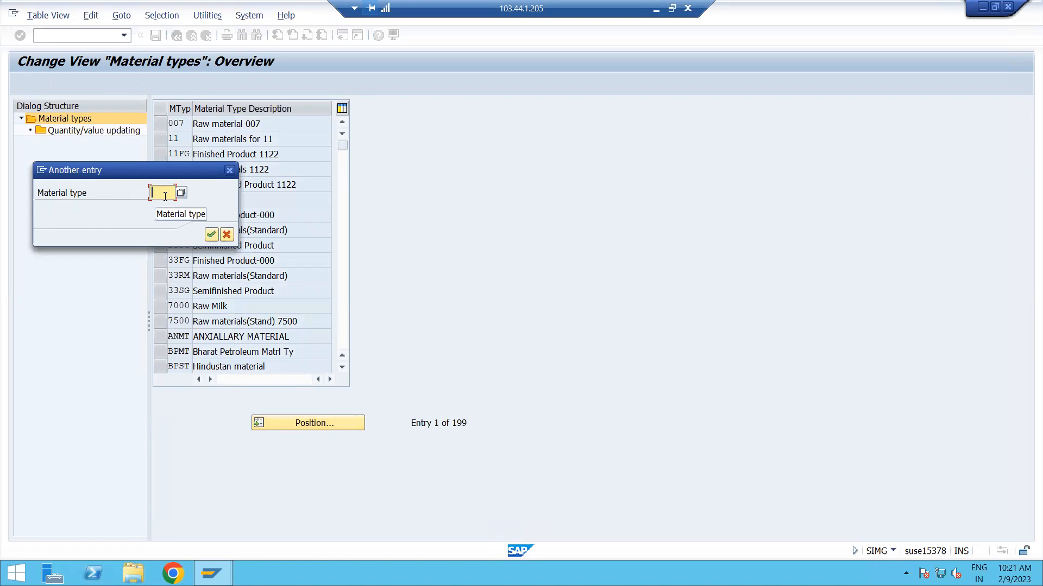
{"action": "type", "text": "ROH"}
{"action": "key", "text": "Return"}
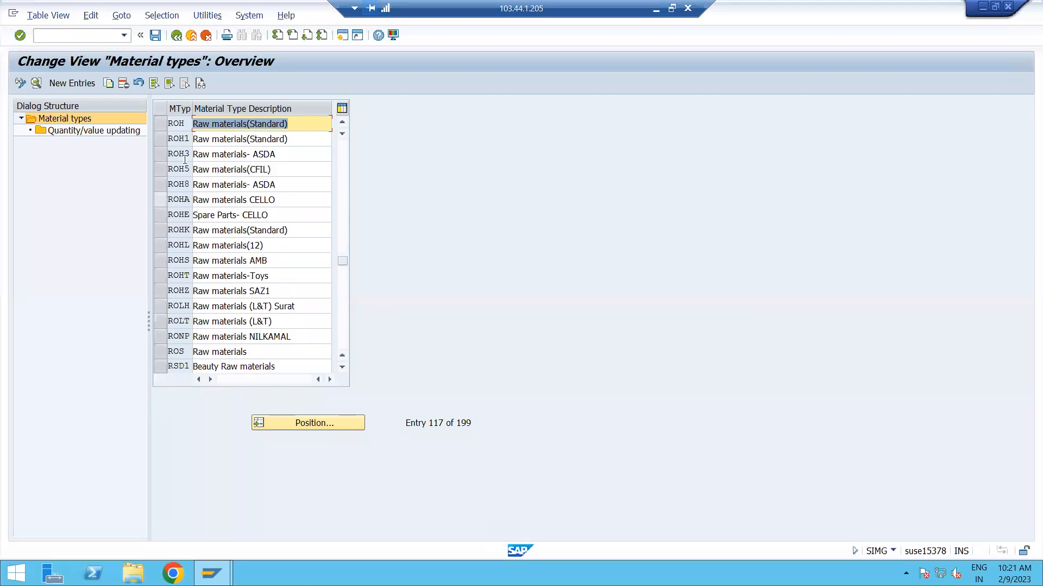
{"action": "double_click", "coordinate": [177, 123]}
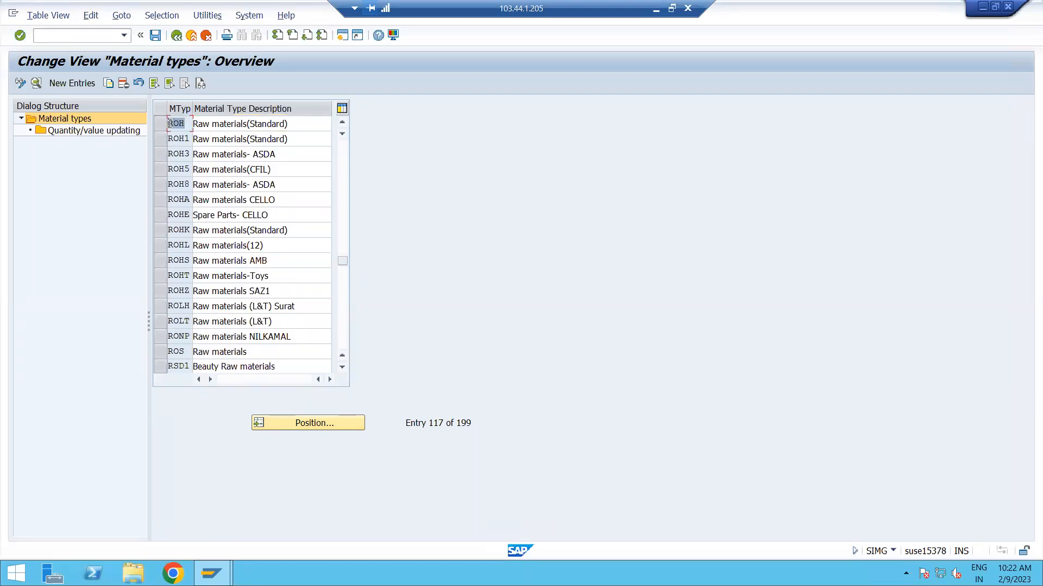
{"action": "left_click", "coordinate": [292, 126]}
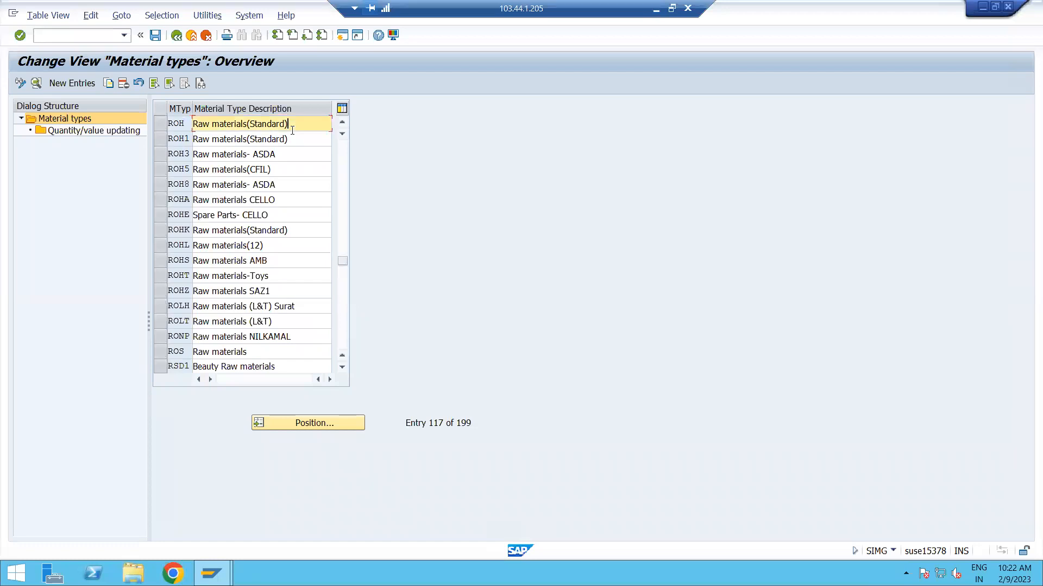
Select the standard raw materials entry ROH and start copying it as a new material type.
{"action": "left_click", "coordinate": [164, 122]}
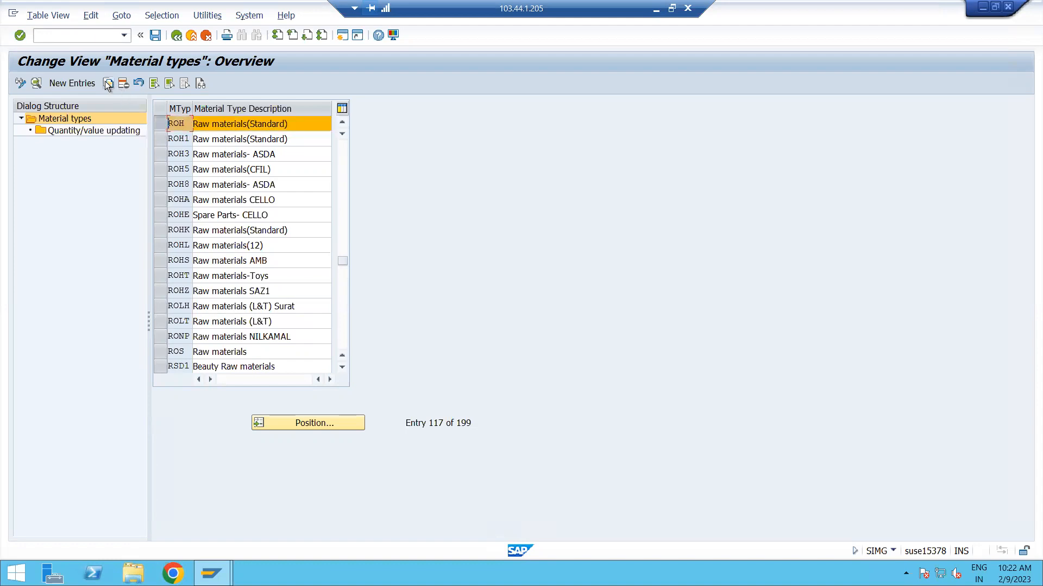
{"action": "left_click", "coordinate": [163, 125]}
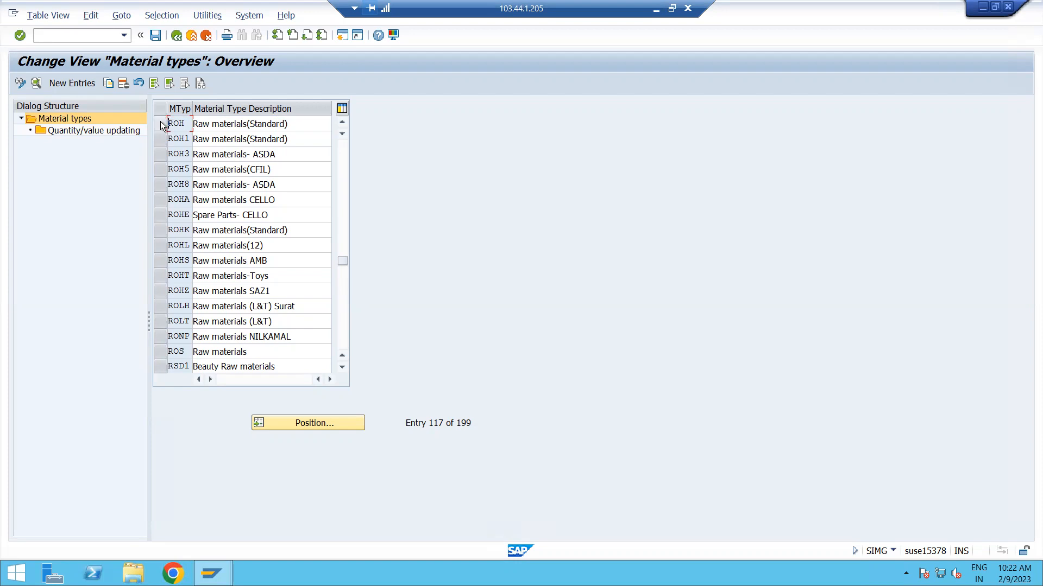
{"action": "left_click", "coordinate": [161, 122]}
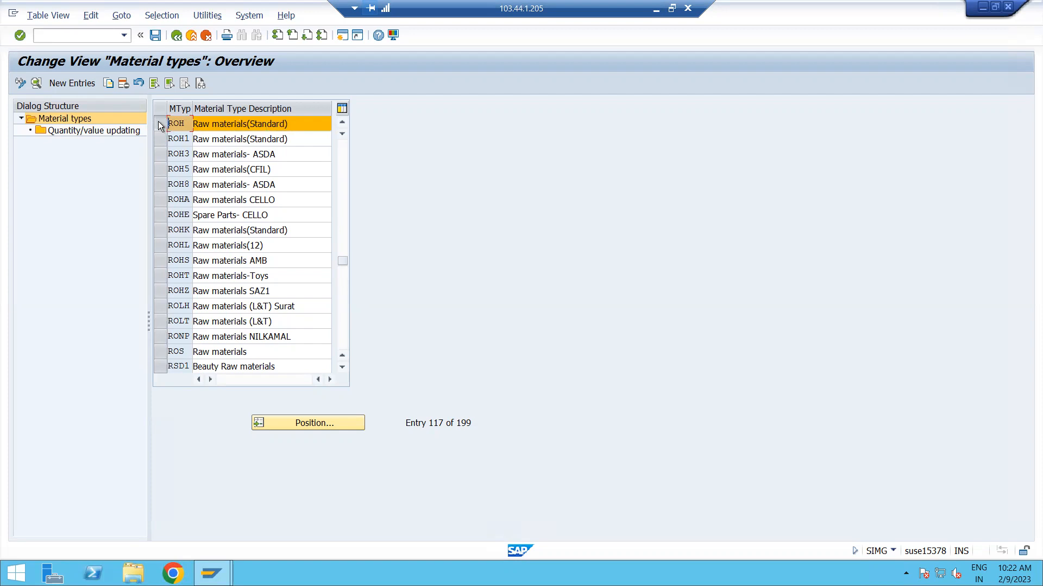
{"action": "left_click", "coordinate": [108, 85]}
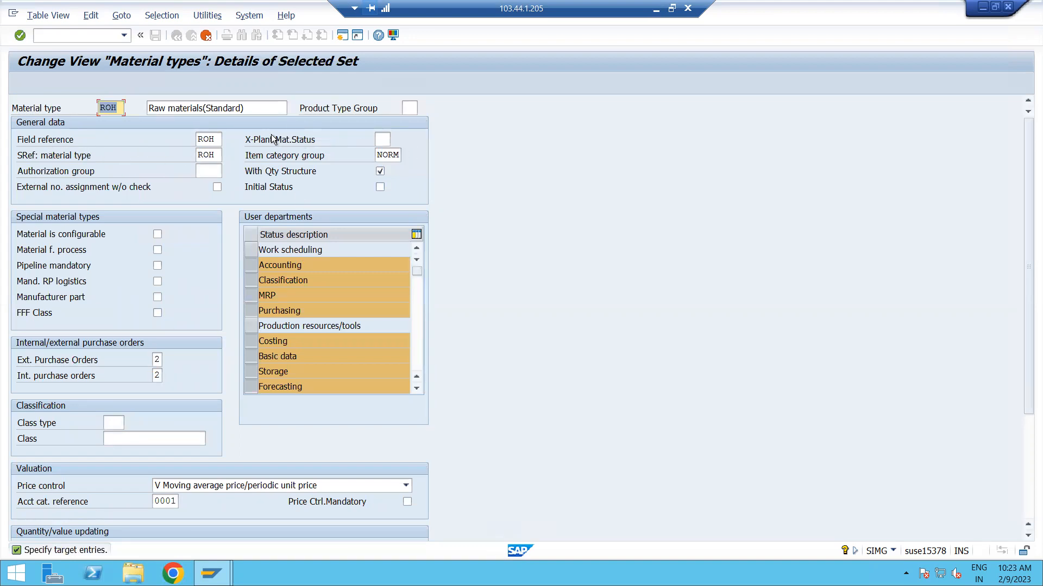
Set the copied entry's material type code to ZROD.
{"action": "left_click", "coordinate": [120, 108]}
{"action": "left_click", "coordinate": [266, 109]}
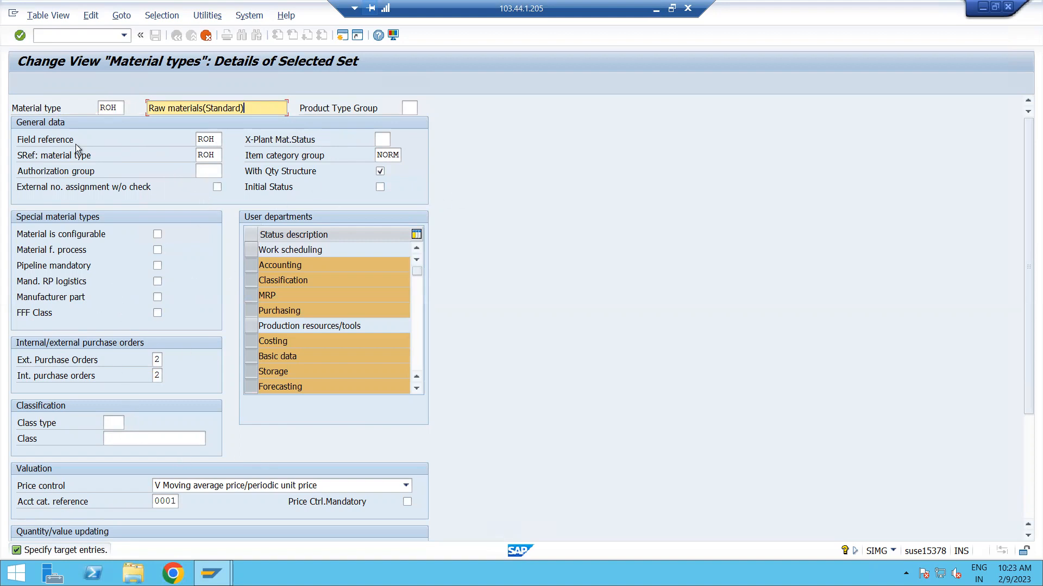
{"action": "left_click", "coordinate": [117, 107]}
{"action": "left_click_drag", "start_coordinate": [117, 107], "coordinate": [101, 110]}
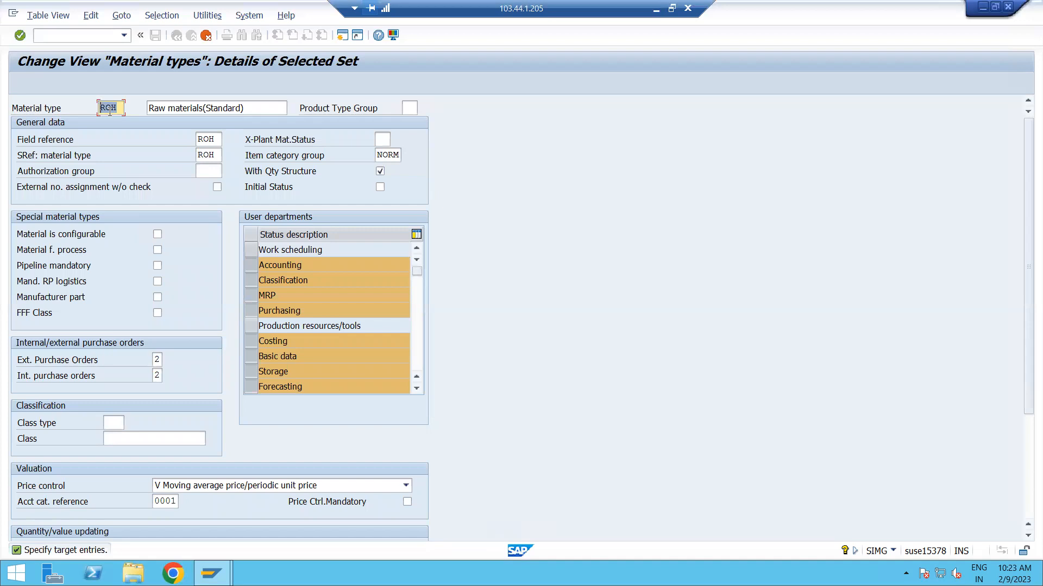
{"action": "type", "text": "ZRO"}
{"action": "type", "text": "D"}
Change the description of material type ZROD to "Raw materials: ADGB".
{"action": "left_click", "coordinate": [256, 107]}
{"action": "key", "text": "BackSpace"}
{"action": "key", "text": "BackSpace"}
{"action": "key", "text": "BackSpace"}
{"action": "key", "text": "BackSpace"}
{"action": "key", "text": "BackSpace"}
{"action": "key", "text": "BackSpace"}
{"action": "key", "text": "BackSpace"}
{"action": "key", "text": "BackSpace"}
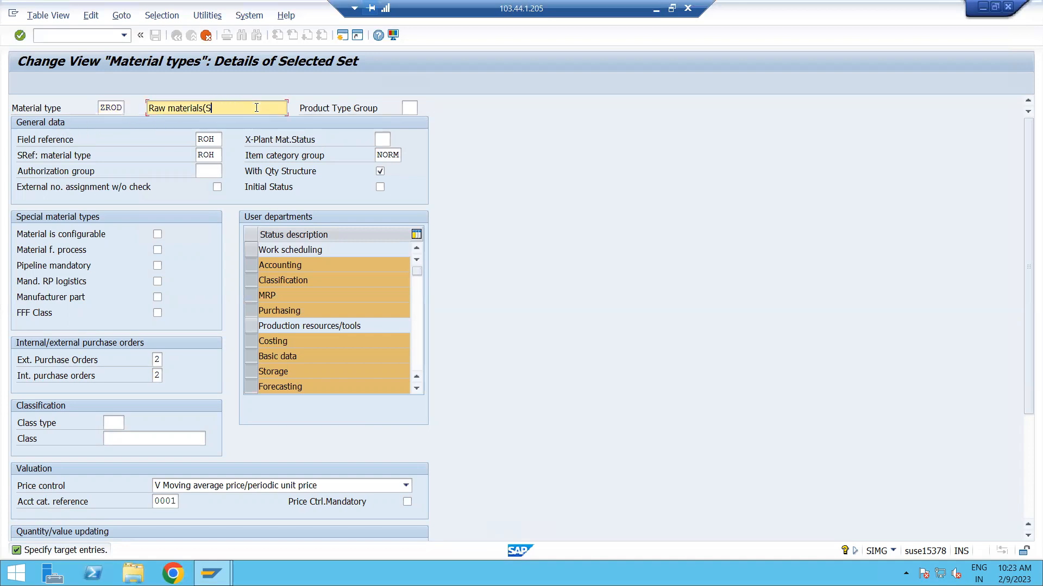
{"action": "key", "text": "BackSpace"}
{"action": "key", "text": "BackSpace"}
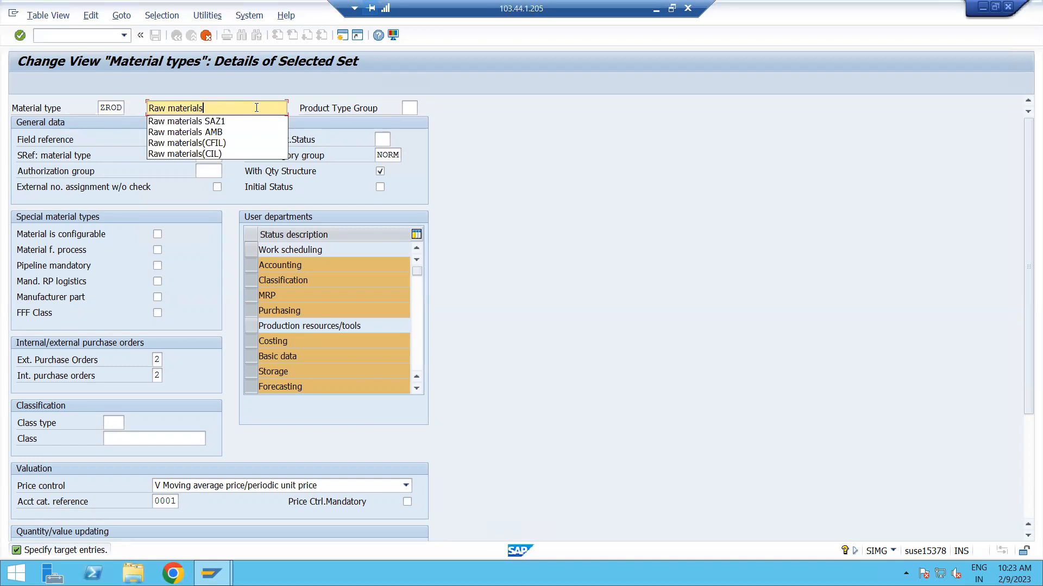
{"action": "type", "text": ": "}
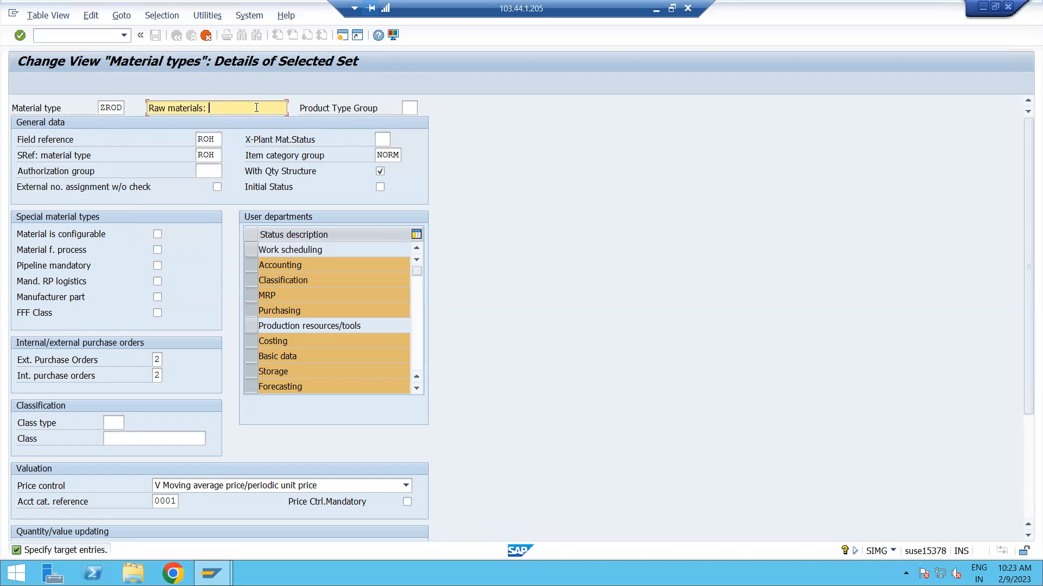
{"action": "type", "text": "ADGB"}
{"action": "left_click_drag", "start_coordinate": [210, 110], "coordinate": [150, 110]}
{"action": "left_click", "coordinate": [242, 108]}
Add Work scheduling to the selected user departments of material type ZROD.
{"action": "left_click", "coordinate": [388, 156]}
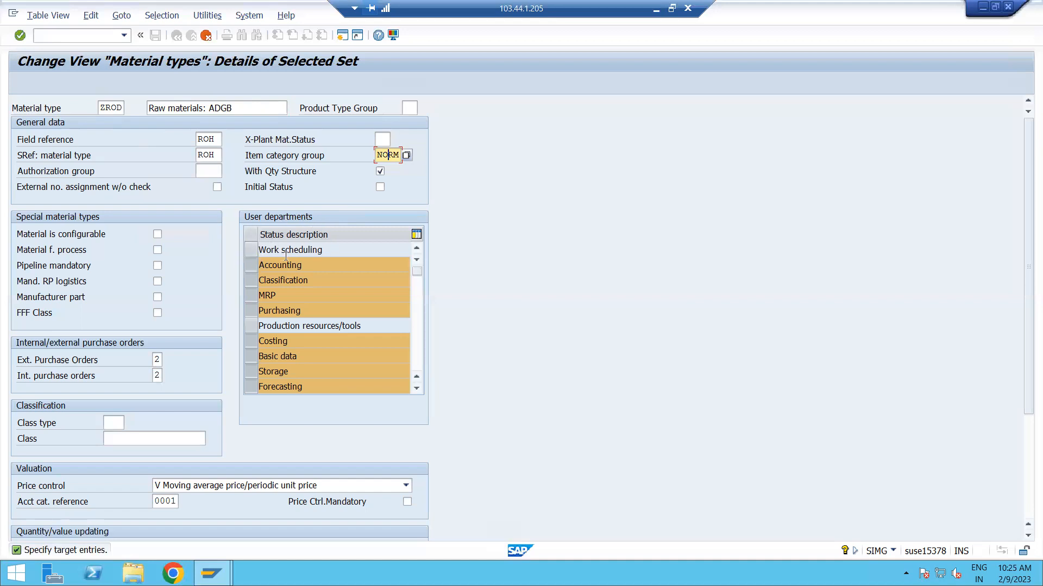
{"action": "left_click", "coordinate": [331, 251]}
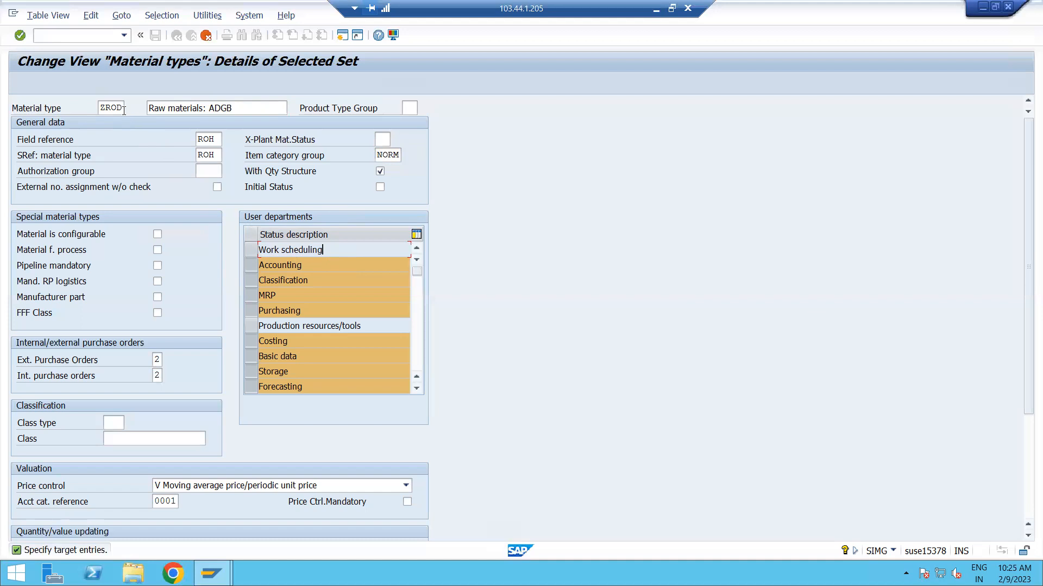
{"action": "left_click", "coordinate": [253, 250]}
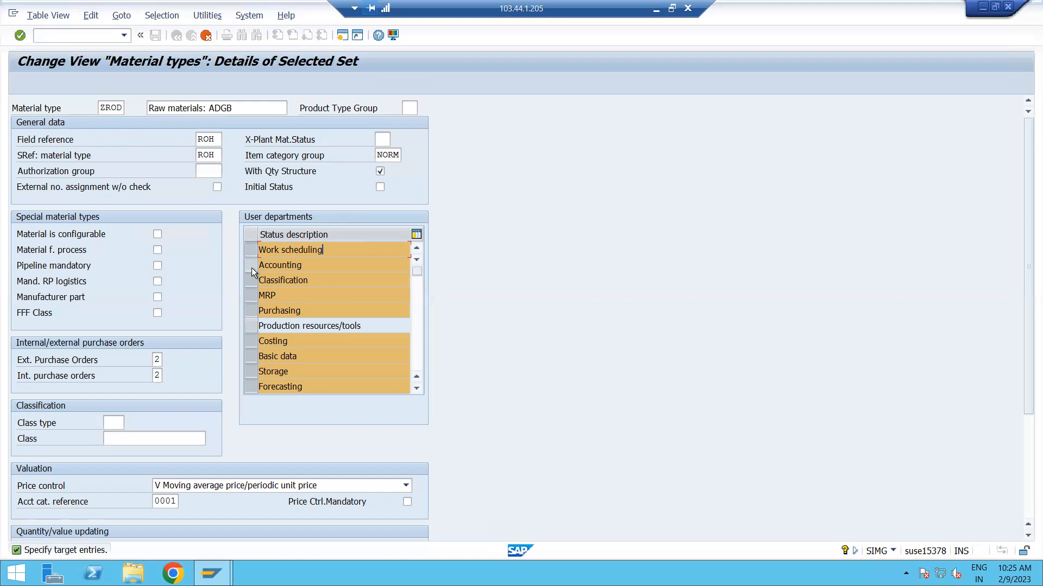
Review the Accounting to Purchasing departments and add Production resources/tools to the selected user departments.
{"action": "left_click_drag", "start_coordinate": [303, 265], "coordinate": [258, 265]}
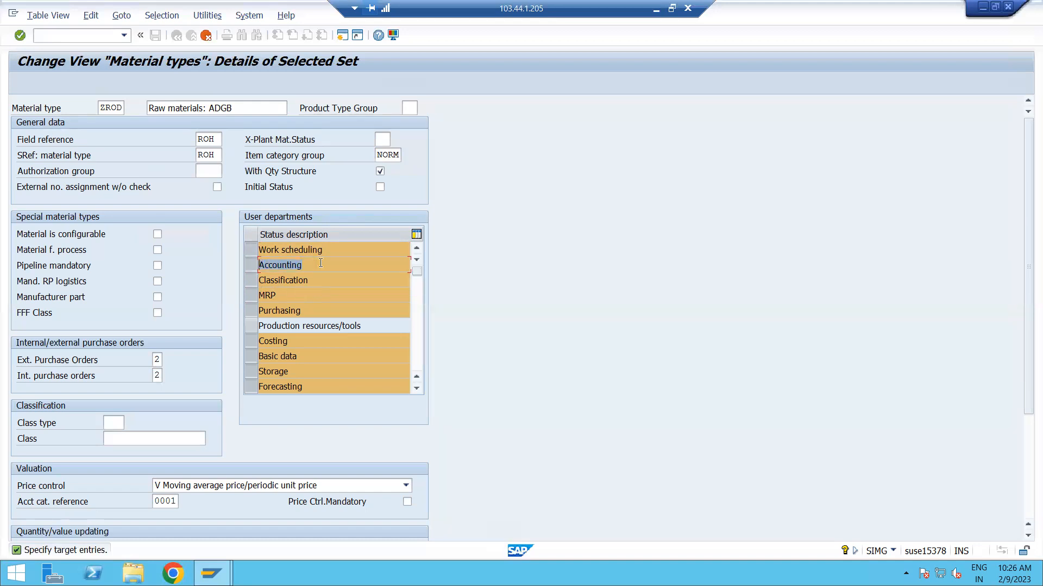
{"action": "left_click", "coordinate": [320, 281]}
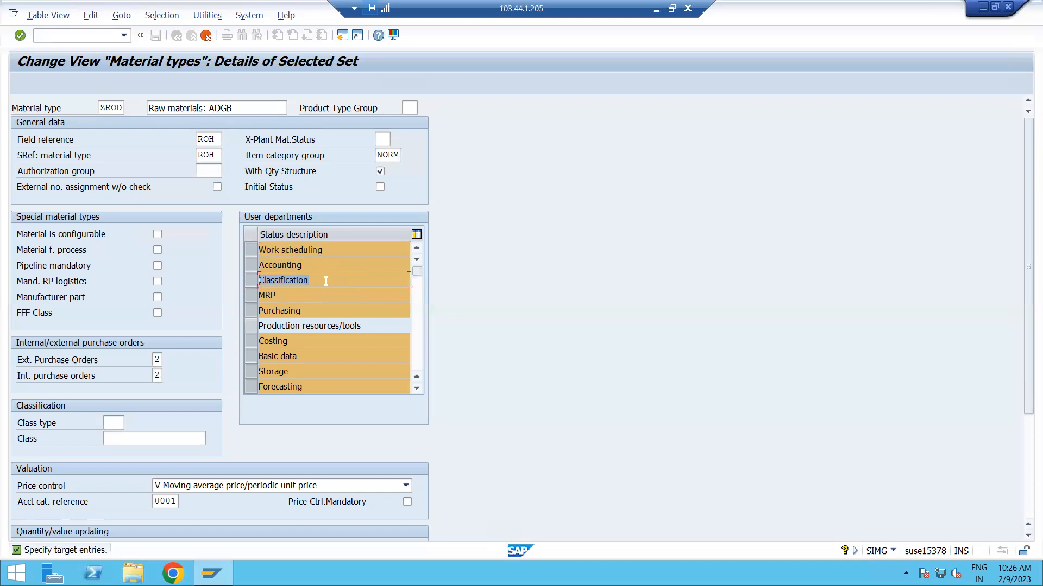
{"action": "double_click", "coordinate": [287, 297]}
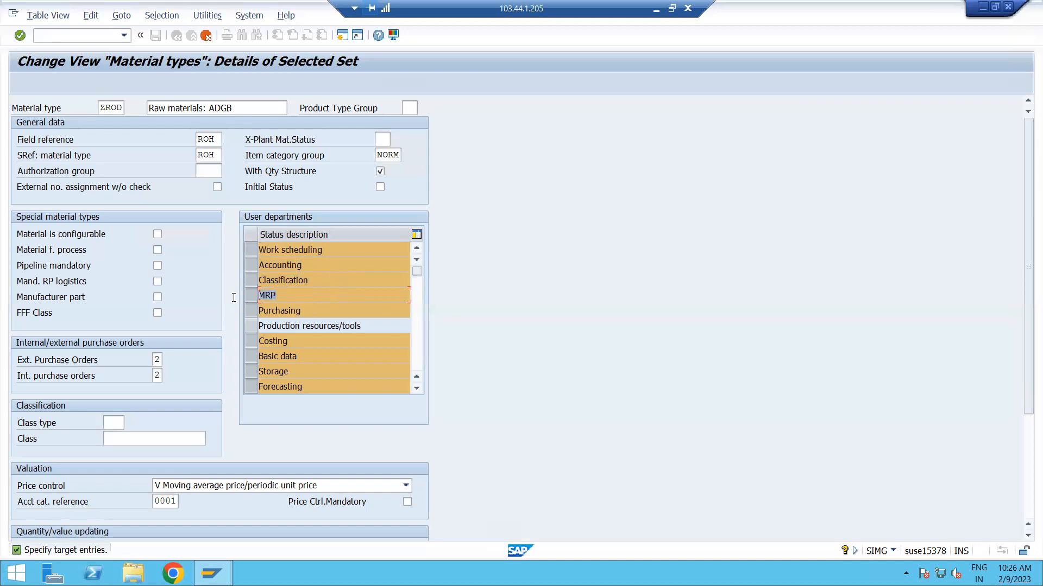
{"action": "double_click", "coordinate": [310, 311]}
{"action": "left_click", "coordinate": [251, 326]}
Review the remaining user departments from Costing to Warehouse management and add Sales to the selection.
{"action": "double_click", "coordinate": [273, 342]}
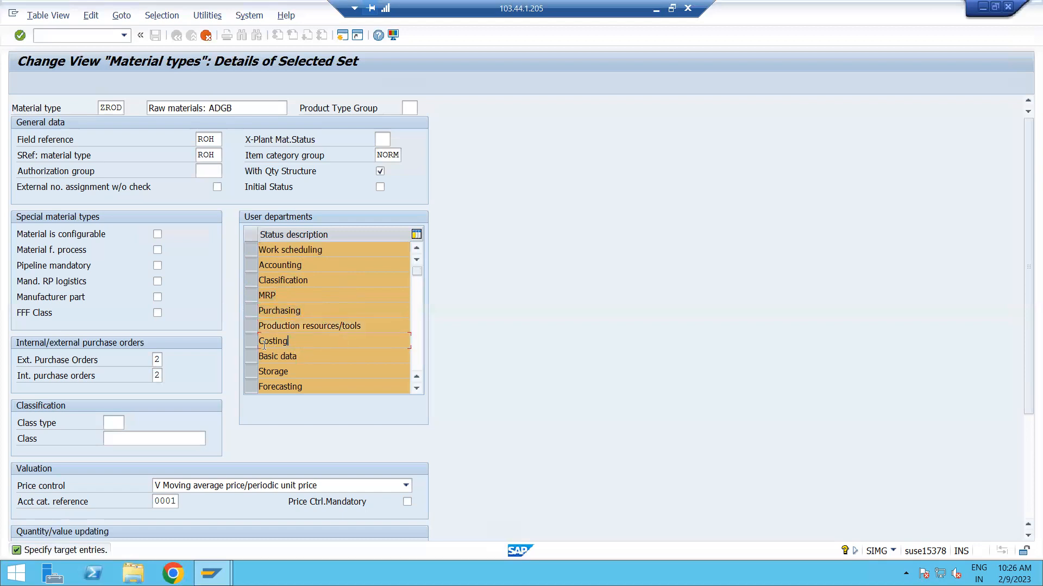
{"action": "double_click", "coordinate": [317, 358]}
{"action": "double_click", "coordinate": [275, 372]}
{"action": "left_click", "coordinate": [315, 387]}
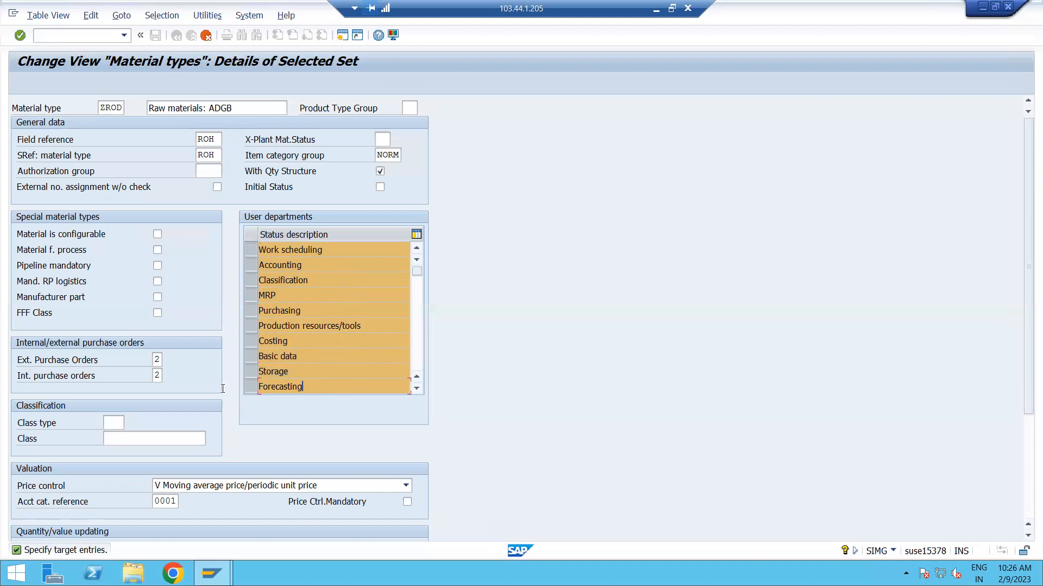
{"action": "left_click", "coordinate": [417, 388]}
{"action": "left_click", "coordinate": [417, 388]}
{"action": "left_click", "coordinate": [417, 387]}
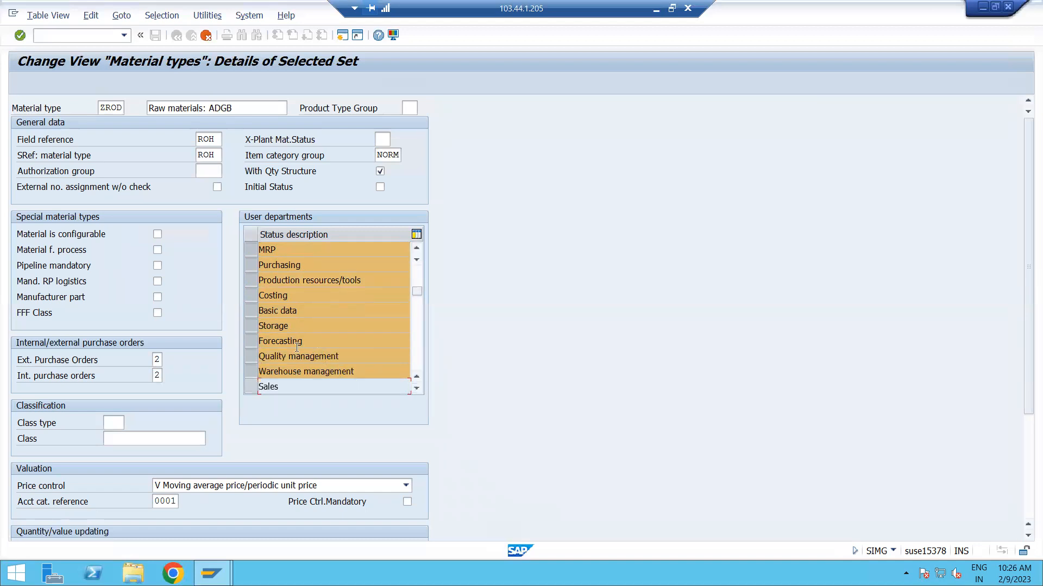
{"action": "left_click_drag", "start_coordinate": [352, 357], "coordinate": [258, 356]}
{"action": "left_click_drag", "start_coordinate": [371, 372], "coordinate": [257, 372]}
{"action": "left_click", "coordinate": [252, 390]}
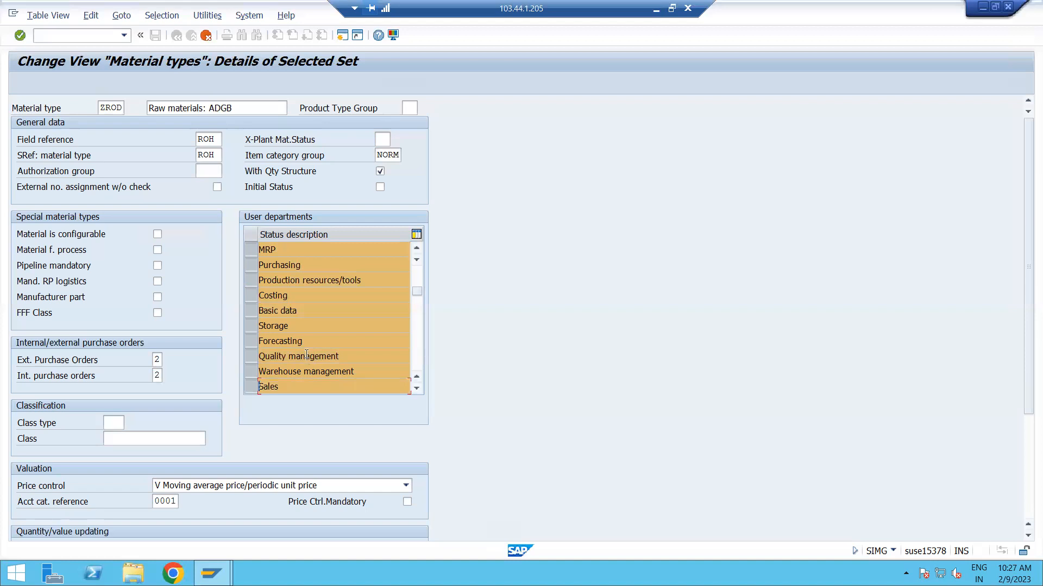
Review the selected user departments and set external purchase orders to 2, External purchase orders allowed, for material type ZROD.
{"action": "scroll", "coordinate": [306, 355], "scroll_direction": "up", "scroll_amount": 1}
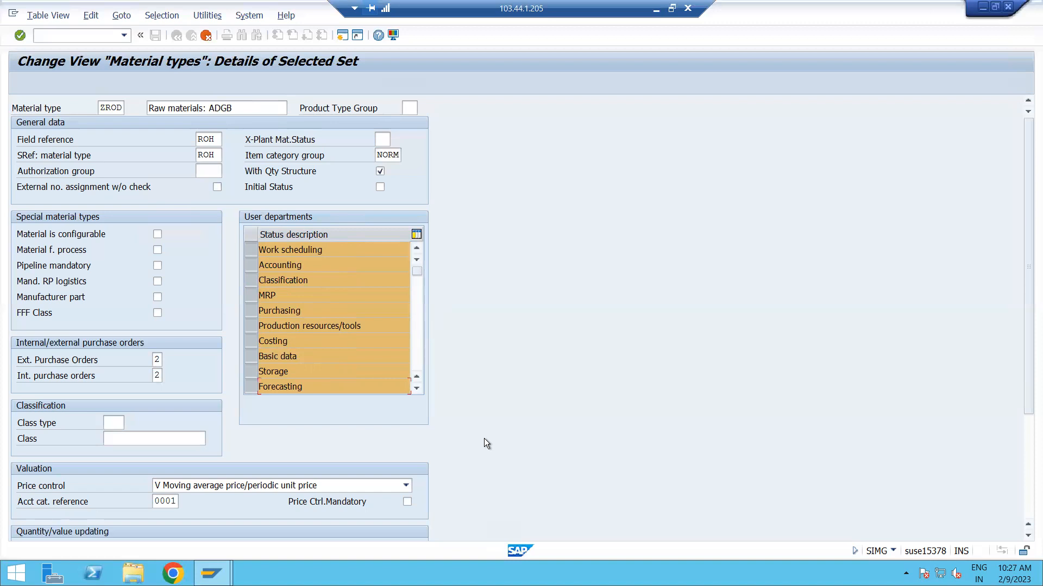
{"action": "scroll", "coordinate": [484, 438], "scroll_direction": "down", "scroll_amount": 2}
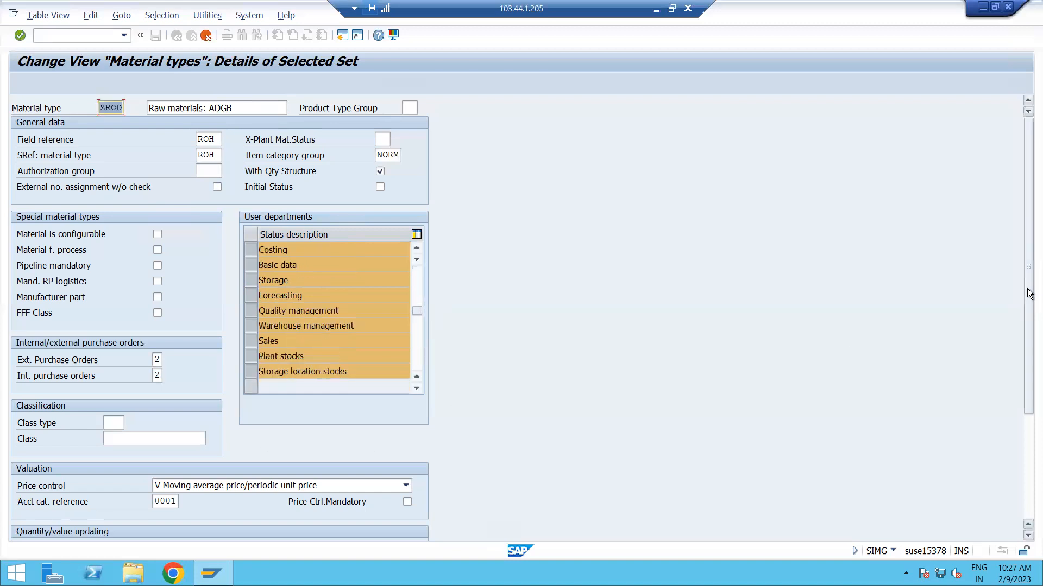
{"action": "left_click_drag", "start_coordinate": [1030, 296], "coordinate": [1026, 379]}
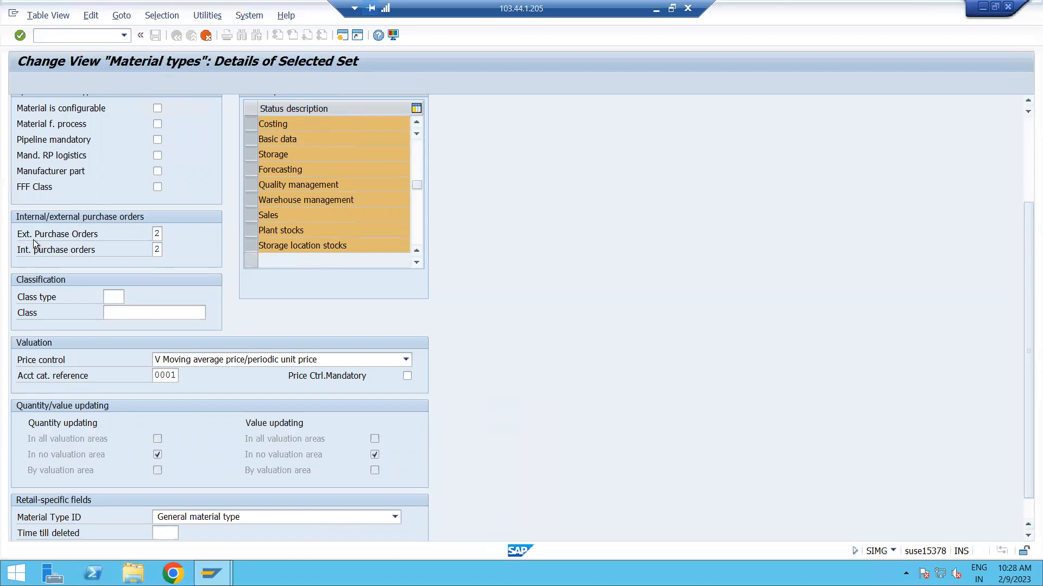
{"action": "left_click", "coordinate": [94, 238]}
{"action": "left_click", "coordinate": [156, 234]}
{"action": "left_click", "coordinate": [165, 234]}
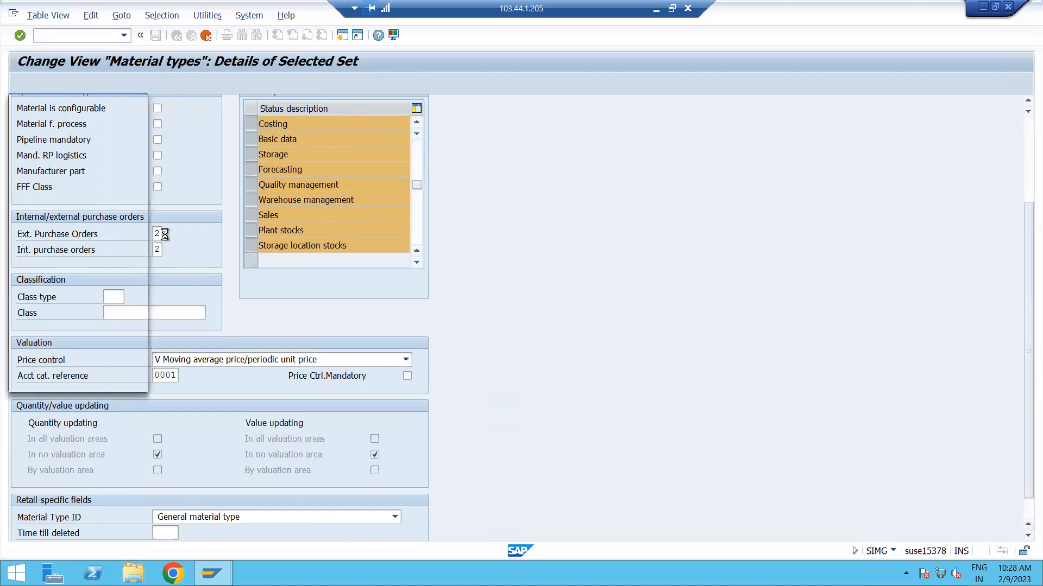
{"action": "left_click_drag", "start_coordinate": [168, 99], "coordinate": [395, 97]}
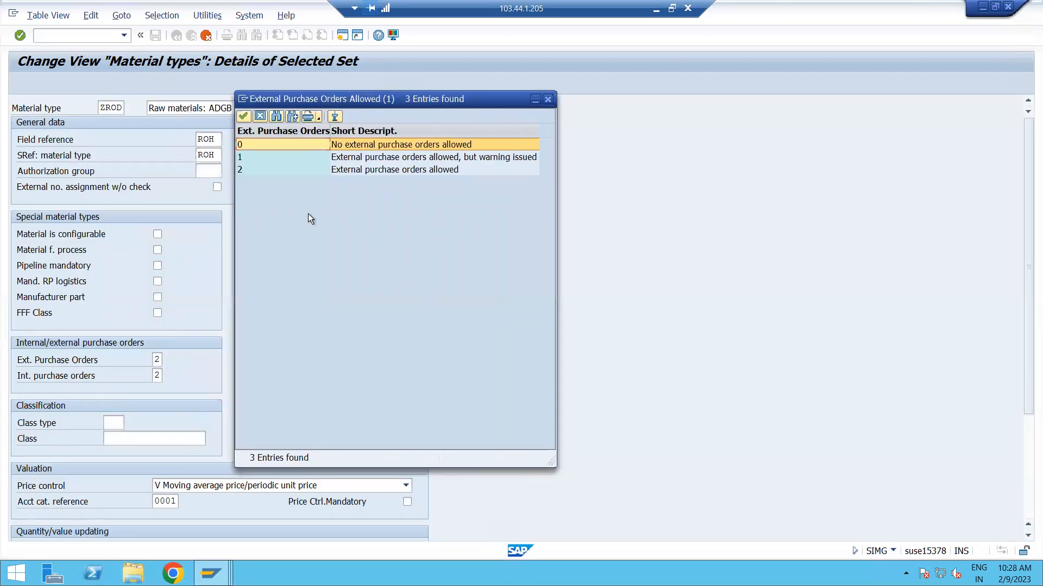
{"action": "left_click", "coordinate": [330, 169]}
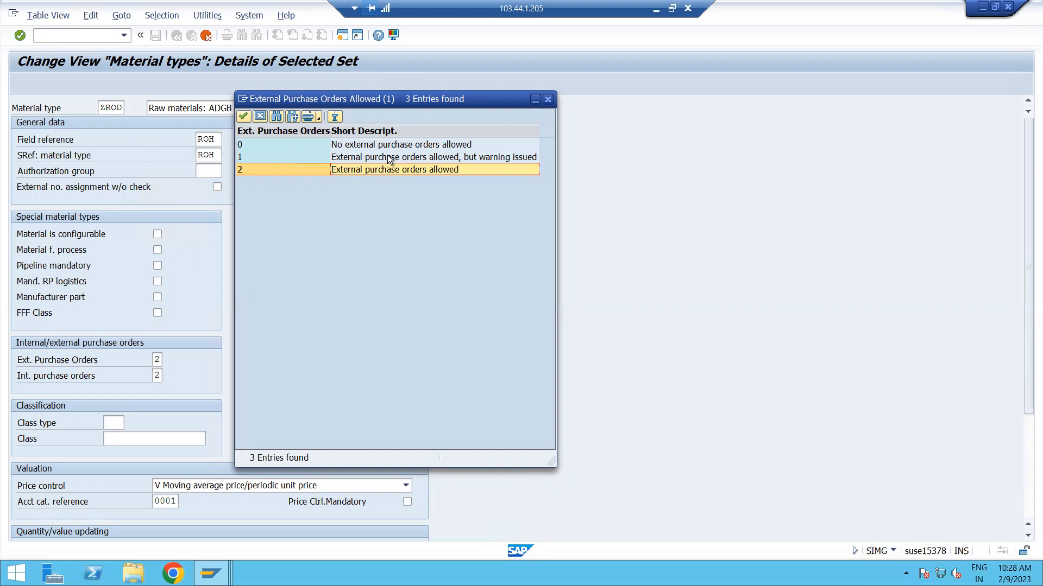
{"action": "double_click", "coordinate": [271, 167]}
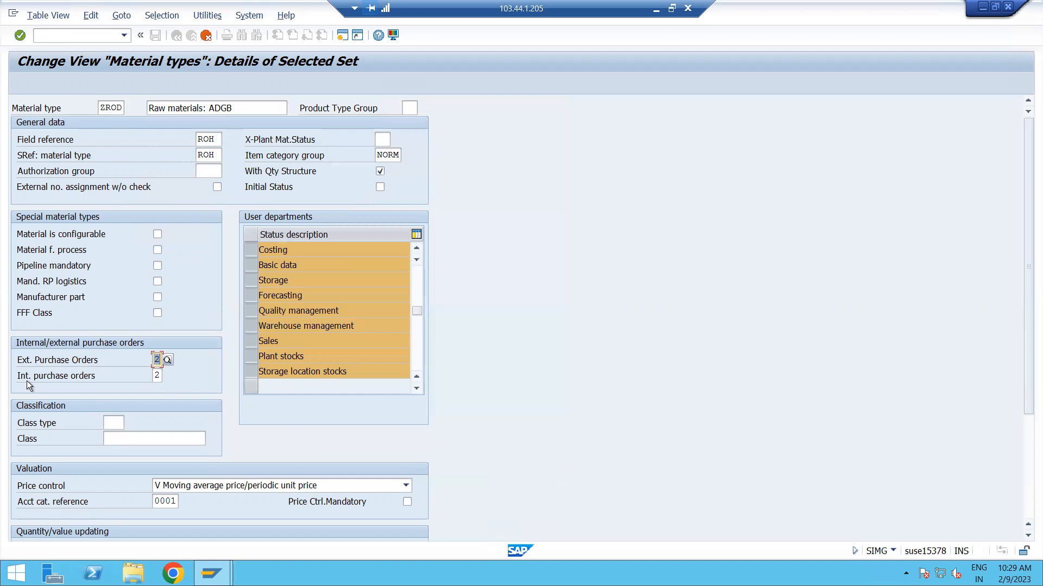
Set internal purchase orders to 2, Internal purchase orders allowed, for material type ZROD.
{"action": "left_click", "coordinate": [155, 376]}
{"action": "left_click", "coordinate": [169, 376]}
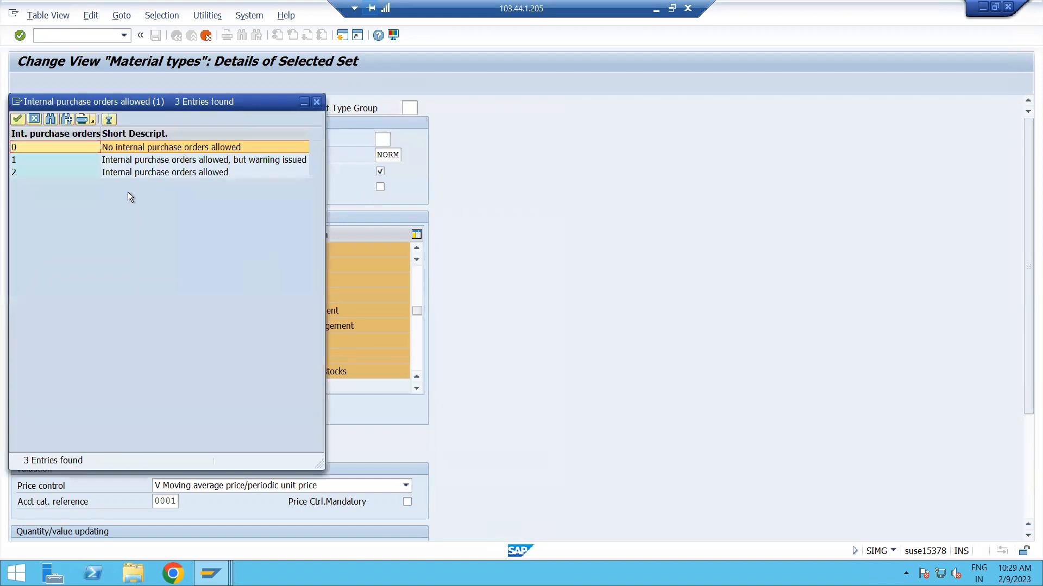
{"action": "left_click", "coordinate": [125, 174]}
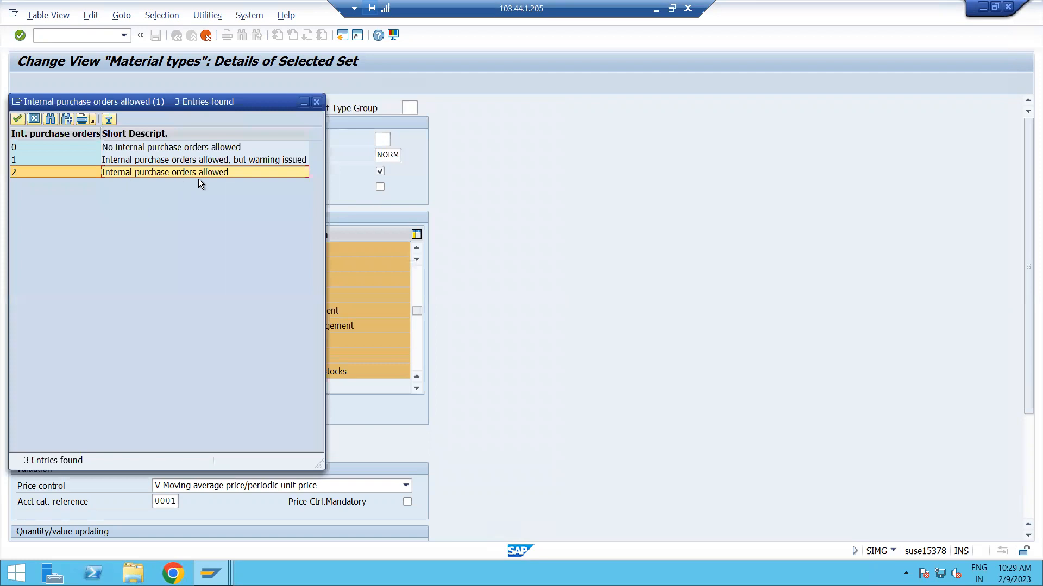
{"action": "double_click", "coordinate": [171, 175]}
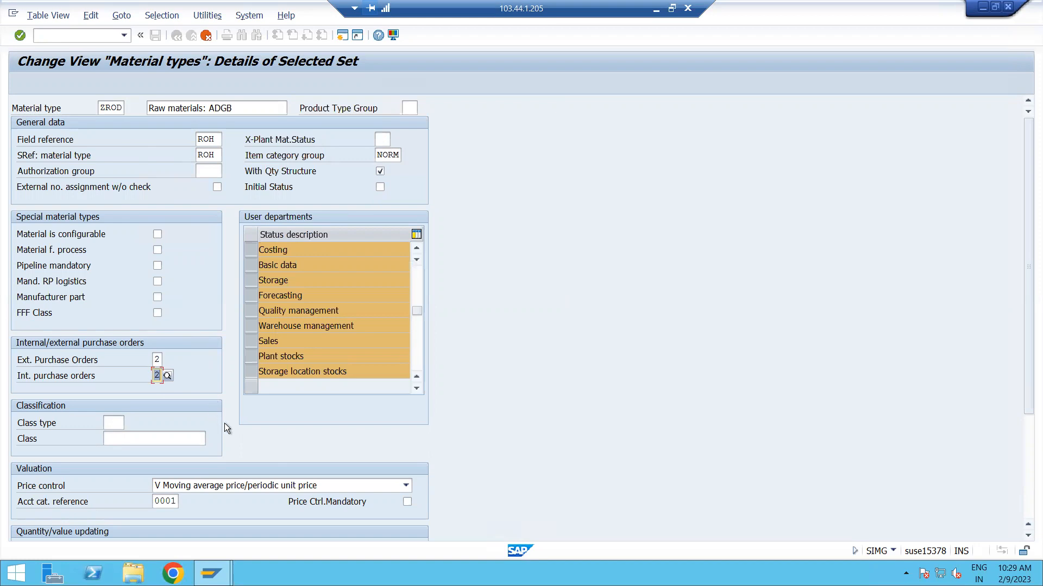
Set the price control in the valuation data of material type ZROD to S Standard price.
{"action": "scroll", "coordinate": [224, 423], "scroll_direction": "down", "scroll_amount": 1}
{"action": "left_click", "coordinate": [114, 409]}
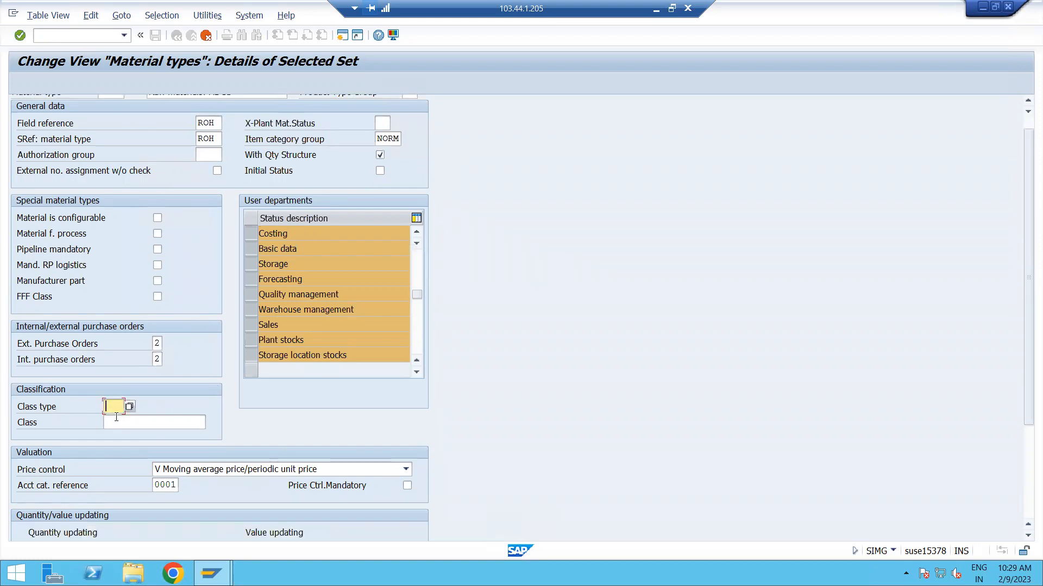
{"action": "scroll", "coordinate": [184, 412], "scroll_direction": "down", "scroll_amount": 1}
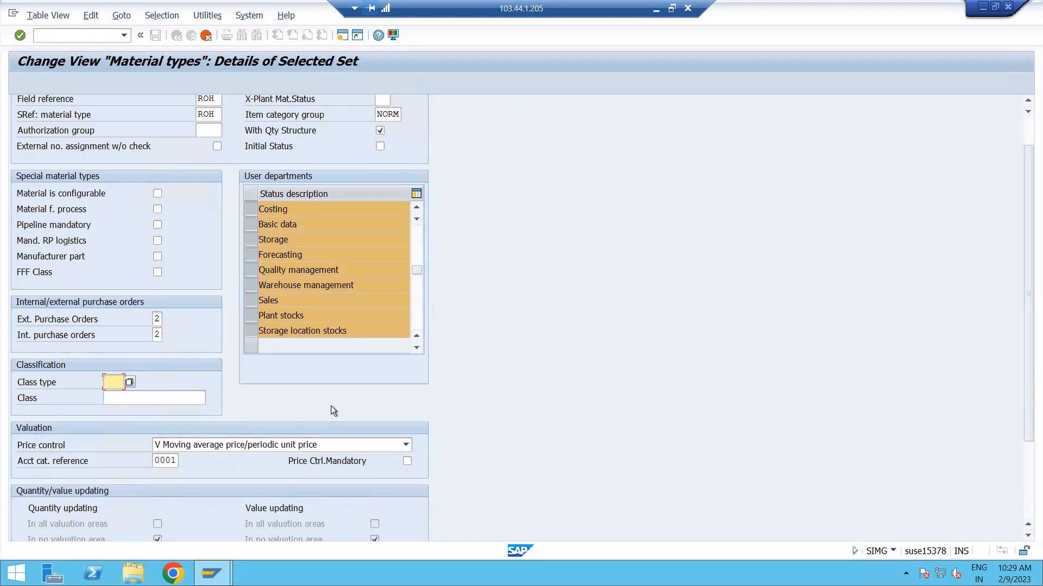
{"action": "scroll", "coordinate": [331, 405], "scroll_direction": "down", "scroll_amount": 2}
{"action": "scroll", "coordinate": [343, 403], "scroll_direction": "down", "scroll_amount": 3}
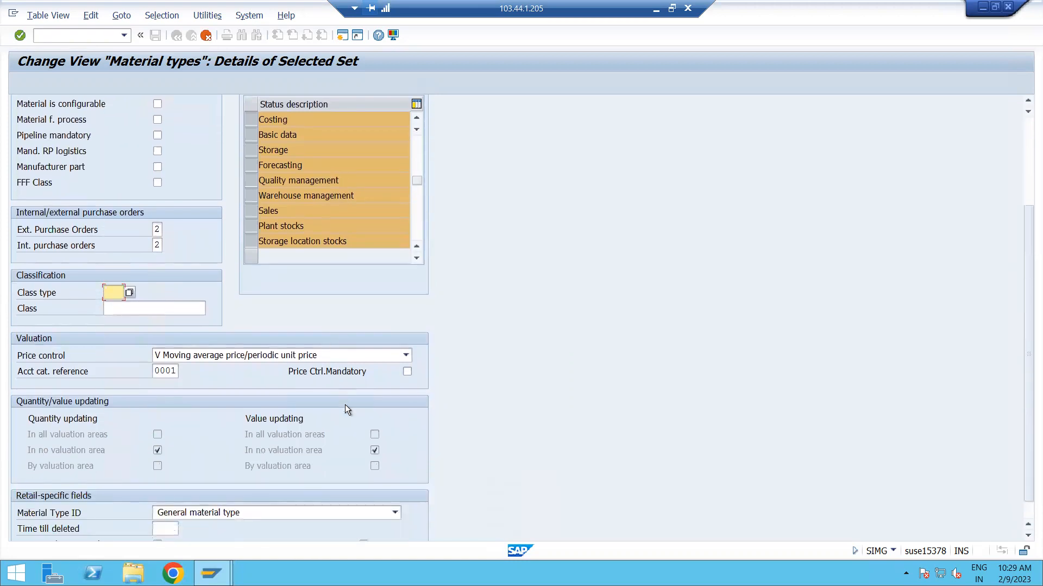
{"action": "scroll", "coordinate": [347, 409], "scroll_direction": "down", "scroll_amount": 1}
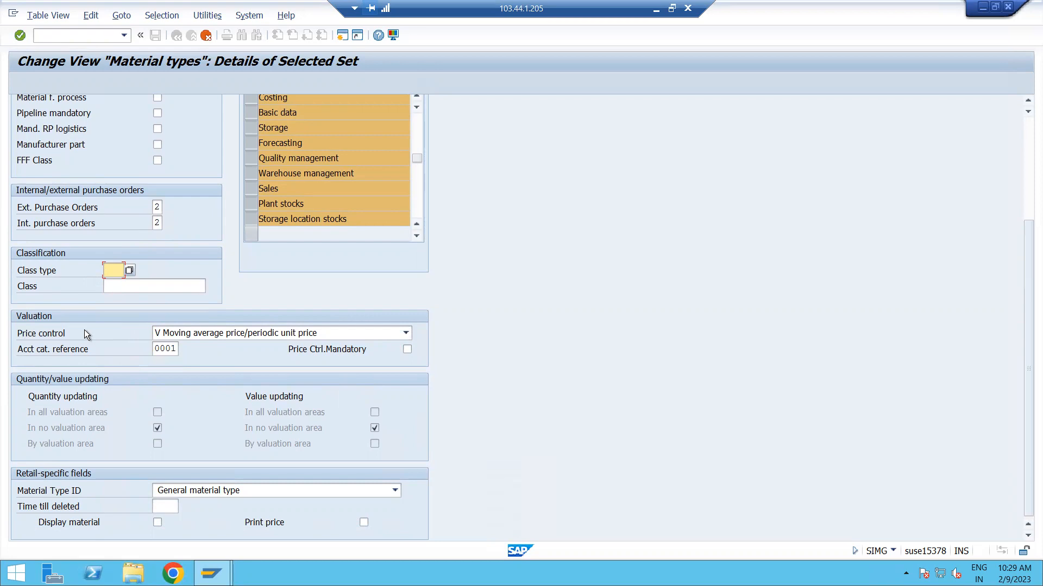
{"action": "left_click", "coordinate": [407, 333]}
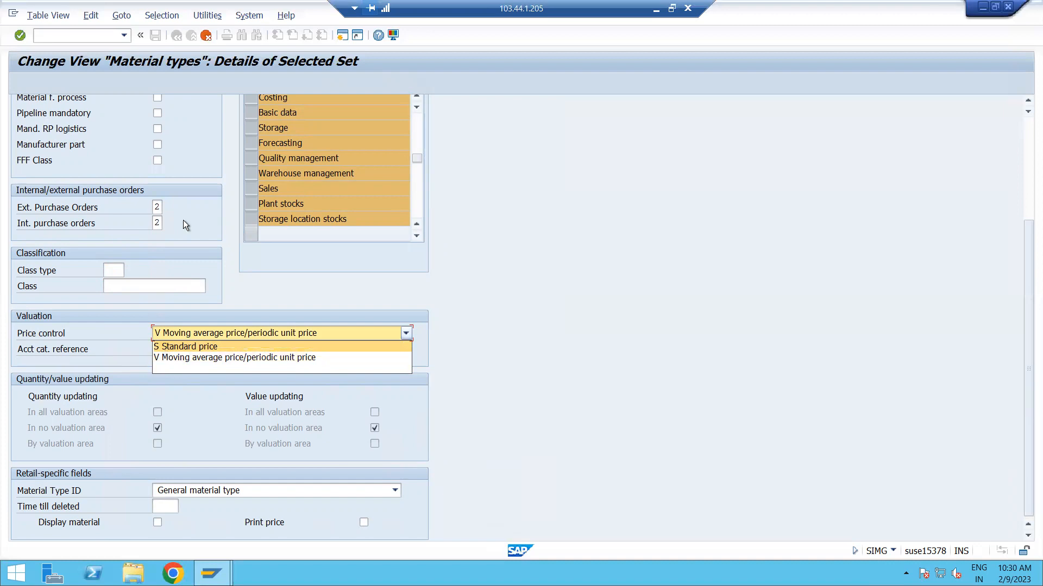
{"action": "left_click", "coordinate": [259, 346]}
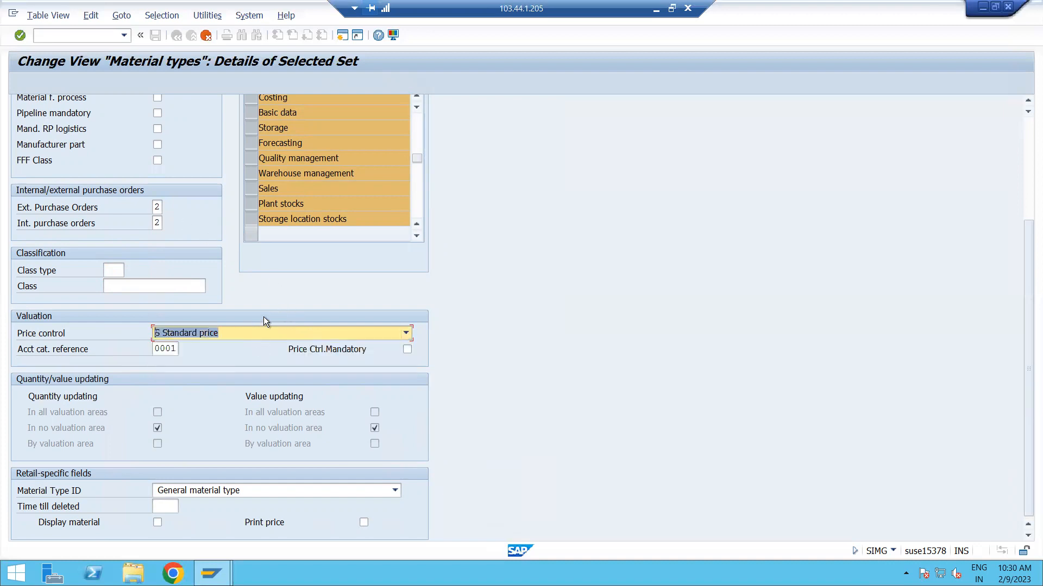
Set the price control of material type ZROD to V Moving average price/periodic unit price.
{"action": "scroll", "coordinate": [265, 321], "scroll_direction": "up", "scroll_amount": 3}
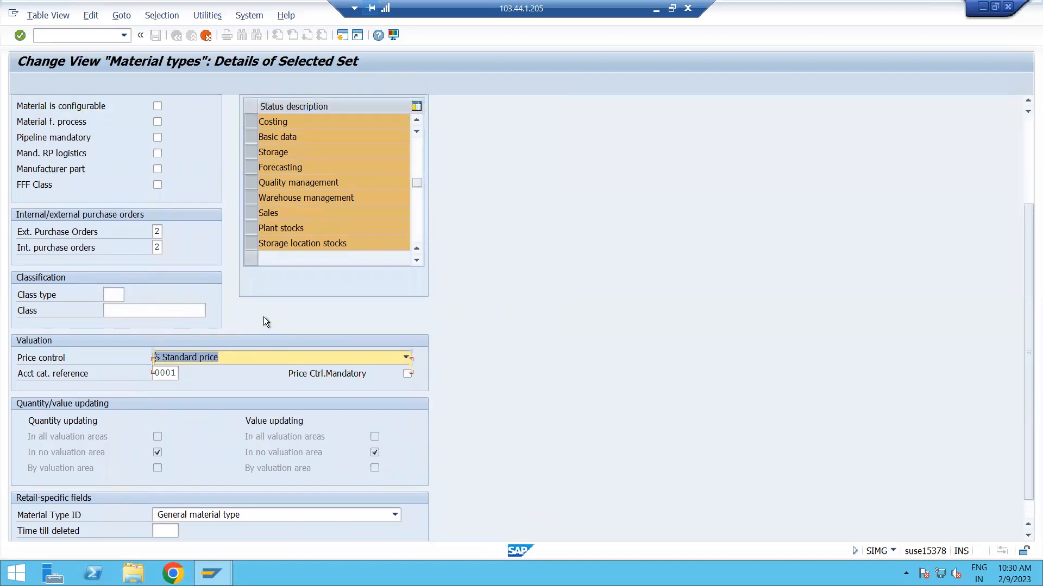
{"action": "scroll", "coordinate": [263, 317], "scroll_direction": "up", "scroll_amount": 5}
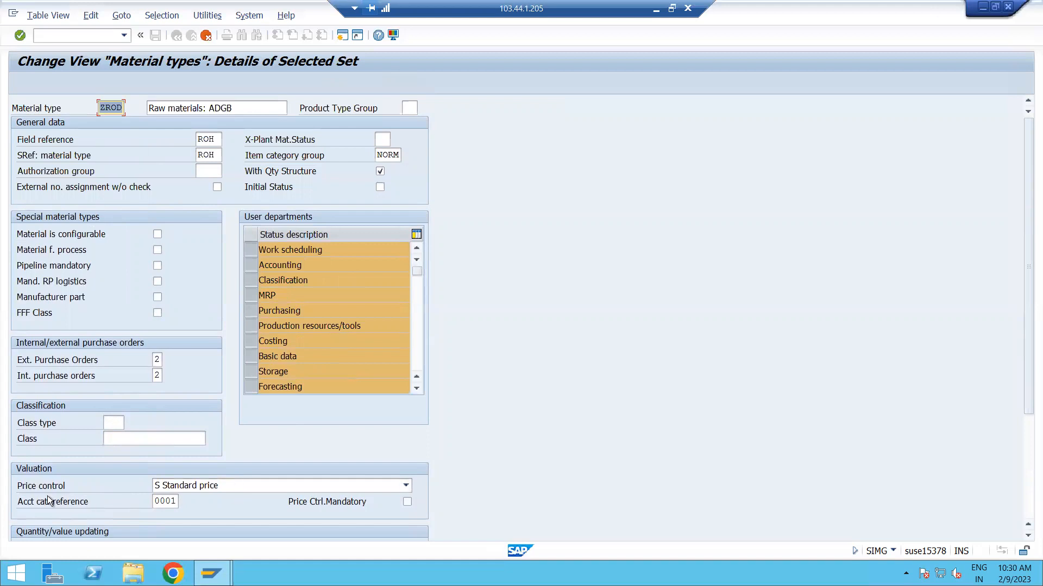
{"action": "left_click", "coordinate": [233, 484]}
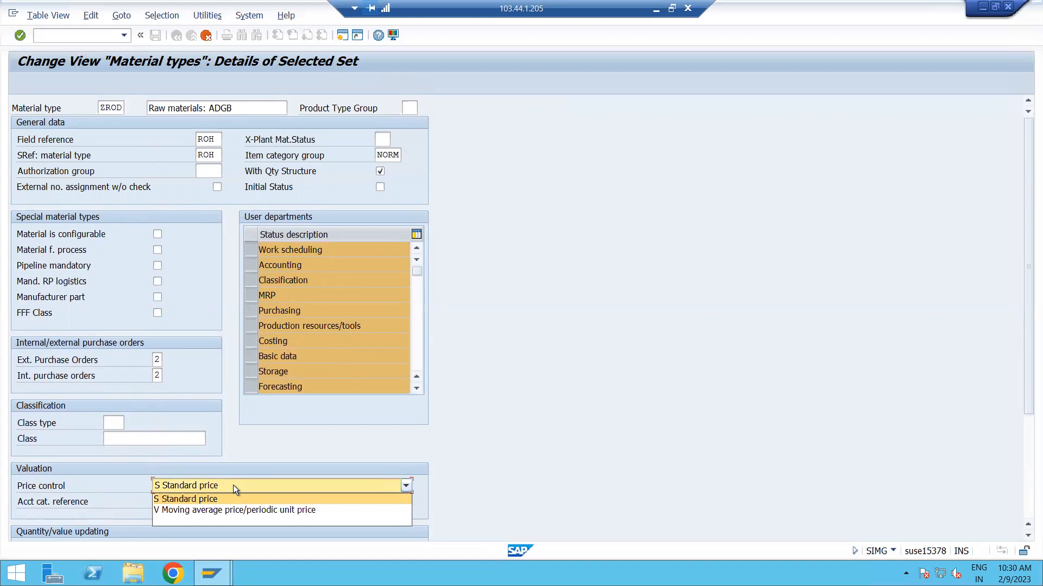
{"action": "left_click", "coordinate": [229, 506]}
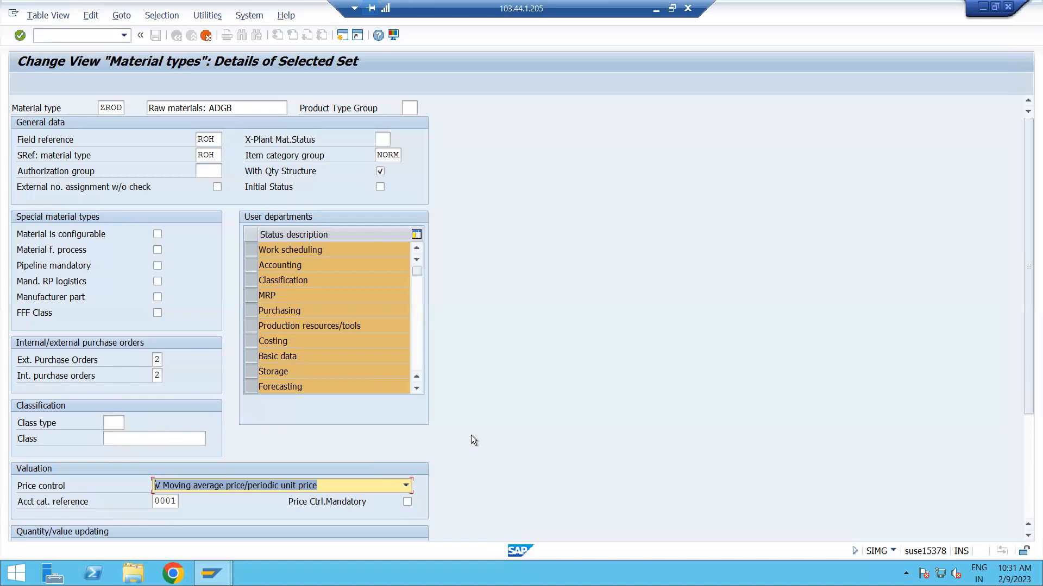
Assign account category reference 0001, Reference for raw materials, to material type ZROD.
{"action": "scroll", "coordinate": [471, 435], "scroll_direction": "down", "scroll_amount": 1}
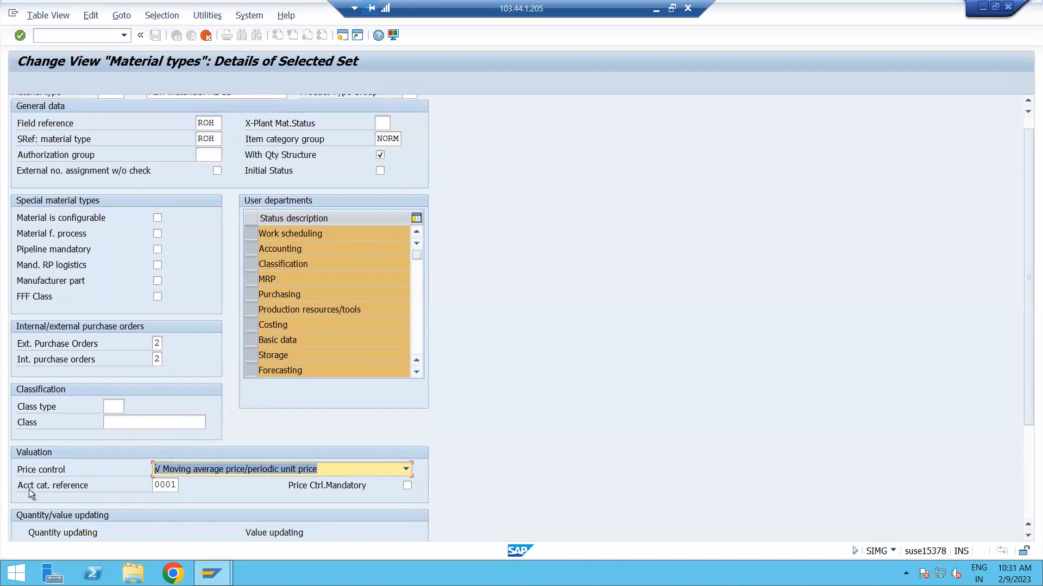
{"action": "left_click", "coordinate": [166, 485]}
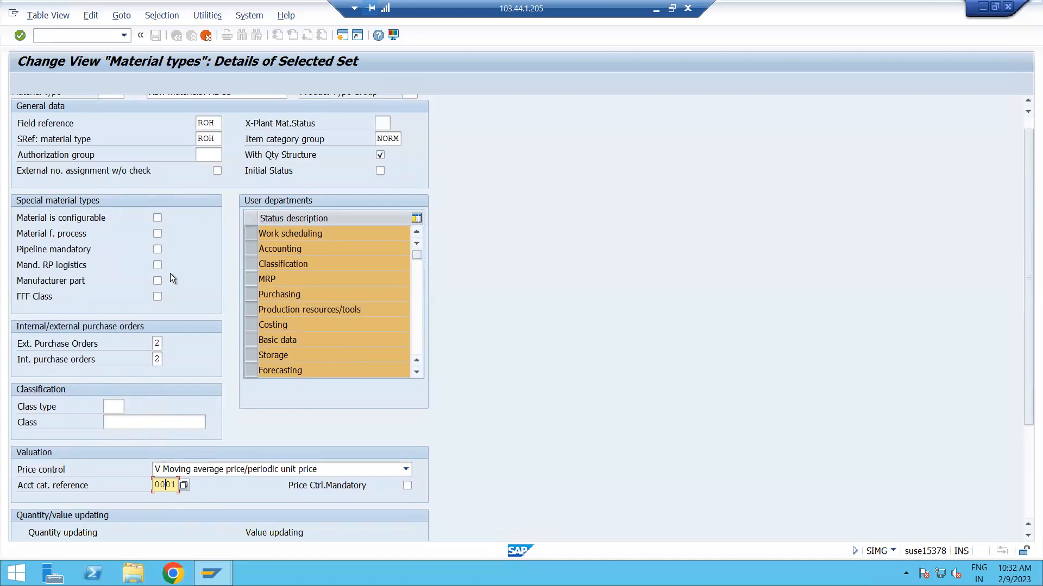
{"action": "scroll", "coordinate": [170, 273], "scroll_direction": "up", "scroll_amount": 1}
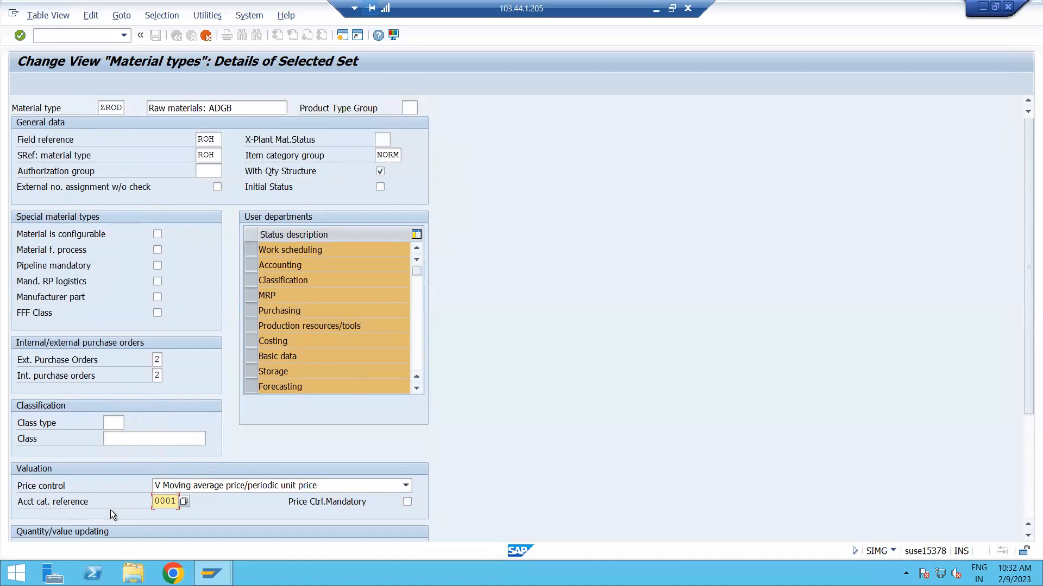
{"action": "left_click", "coordinate": [184, 502]}
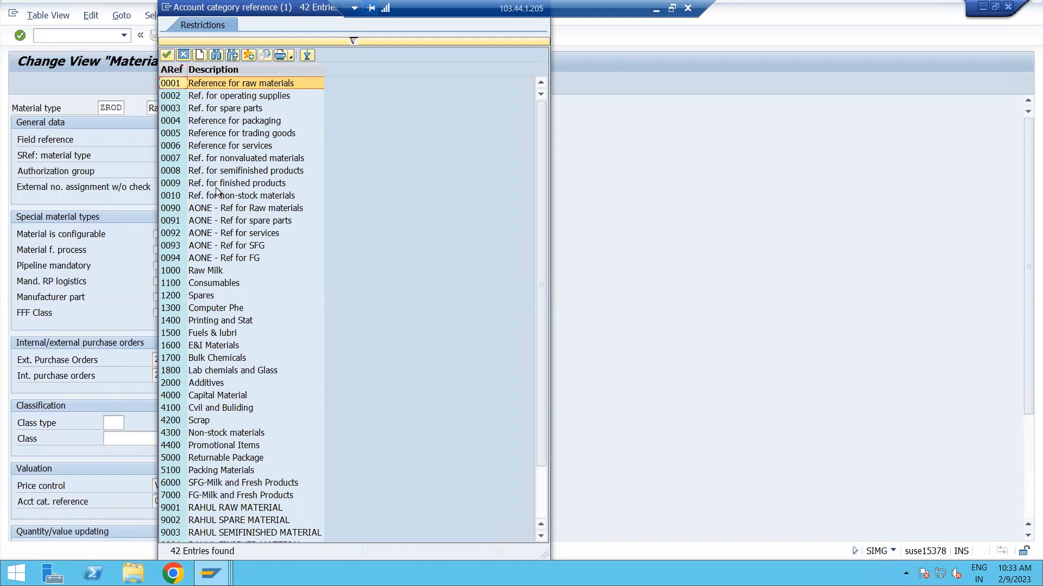
{"action": "left_click_drag", "start_coordinate": [185, 9], "coordinate": [347, 47]}
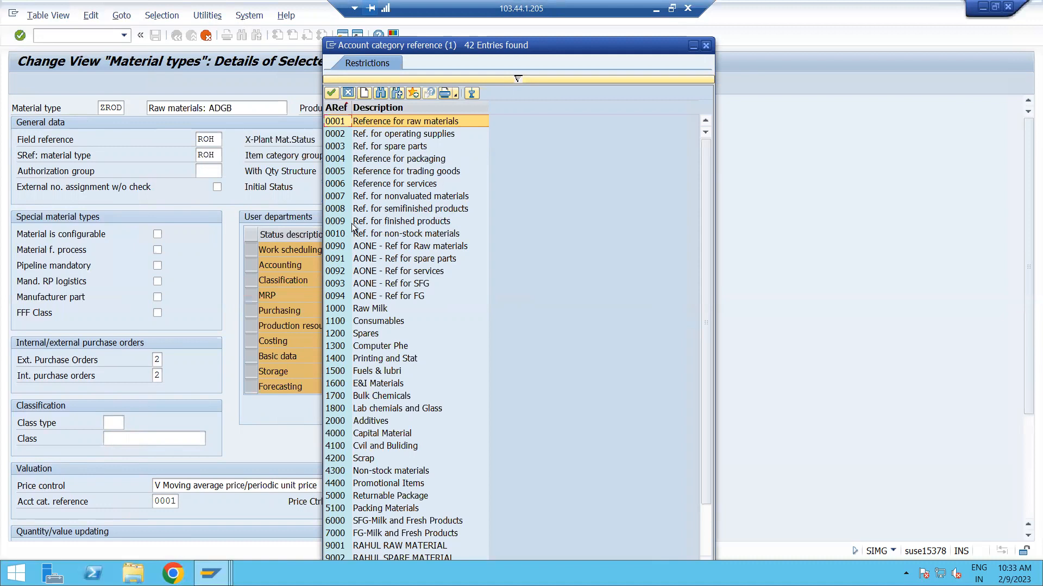
{"action": "double_click", "coordinate": [346, 127]}
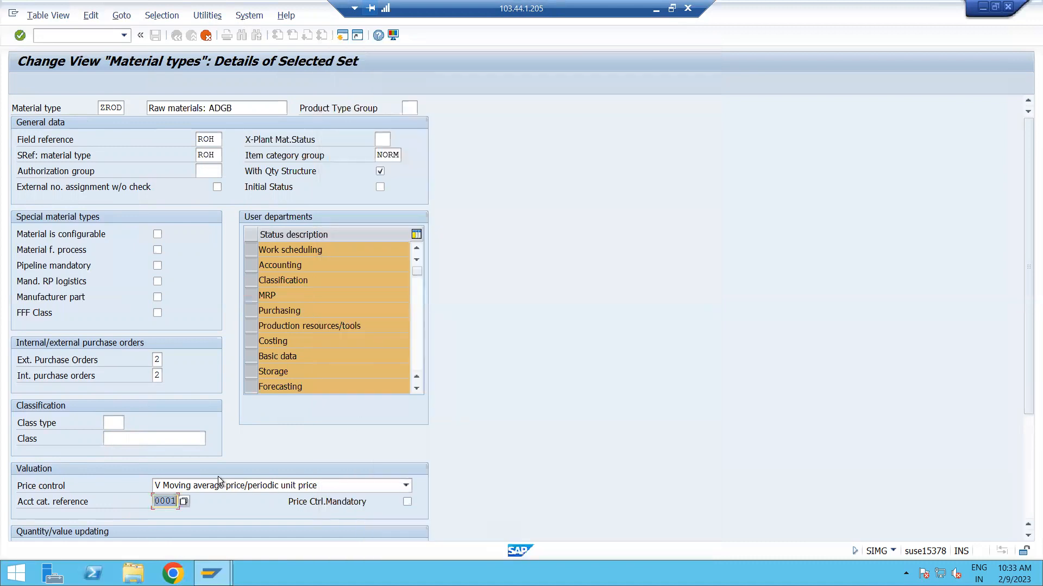
Examine the quantity/value updating settings and the available Material Type ID options in the retail-specific fields.
{"action": "scroll", "coordinate": [217, 477], "scroll_direction": "down", "scroll_amount": 1}
{"action": "scroll", "coordinate": [218, 477], "scroll_direction": "down", "scroll_amount": 4}
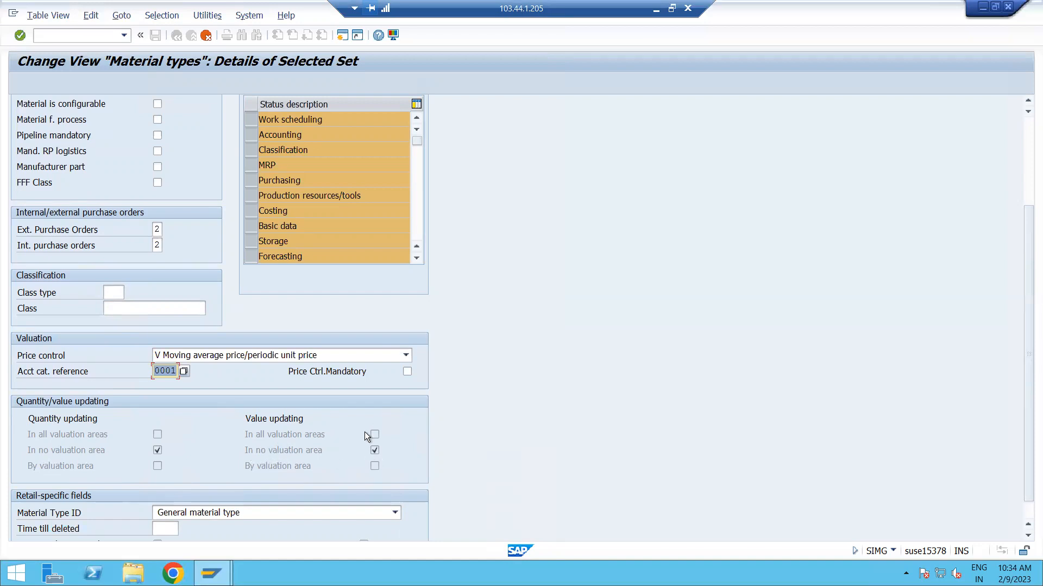
{"action": "scroll", "coordinate": [311, 478], "scroll_direction": "down", "scroll_amount": 1}
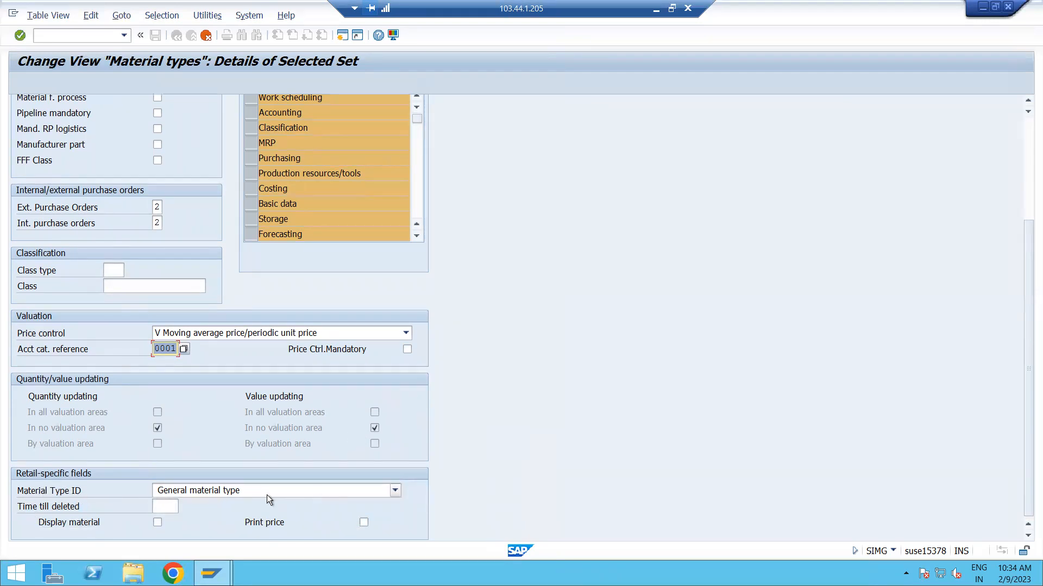
{"action": "left_click", "coordinate": [396, 491]}
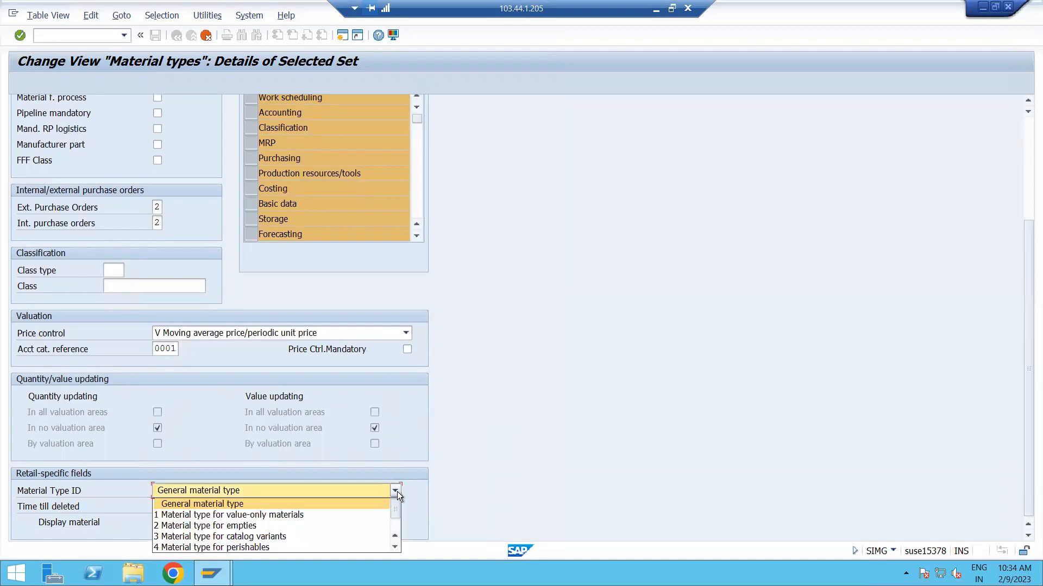
{"action": "left_click", "coordinate": [396, 491]}
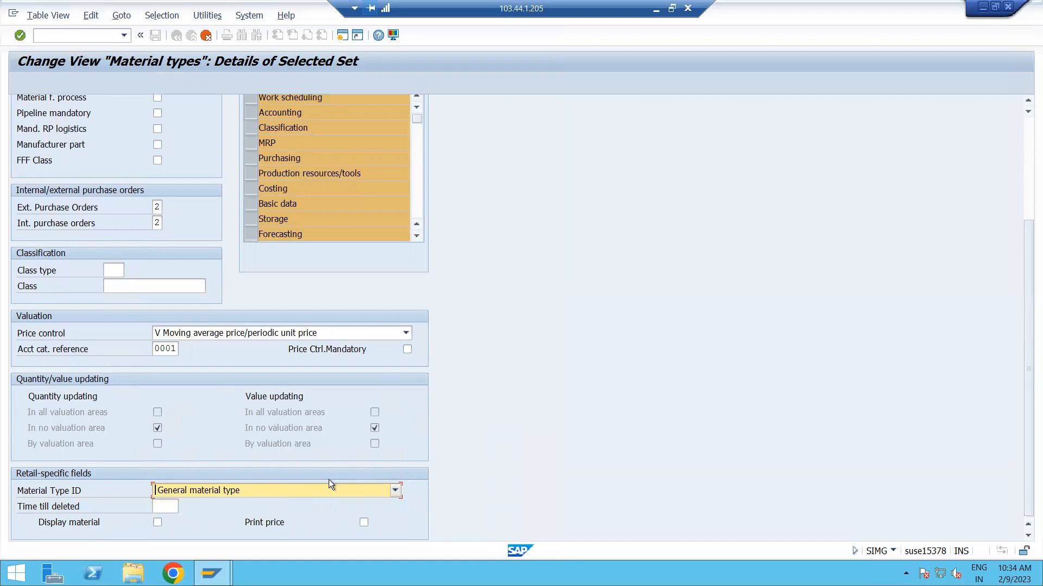
Confirm the details of material type ZROD and accept its quantity/value updating entry to copy all dependent entries.
{"action": "scroll", "coordinate": [329, 483], "scroll_direction": "up", "scroll_amount": 5}
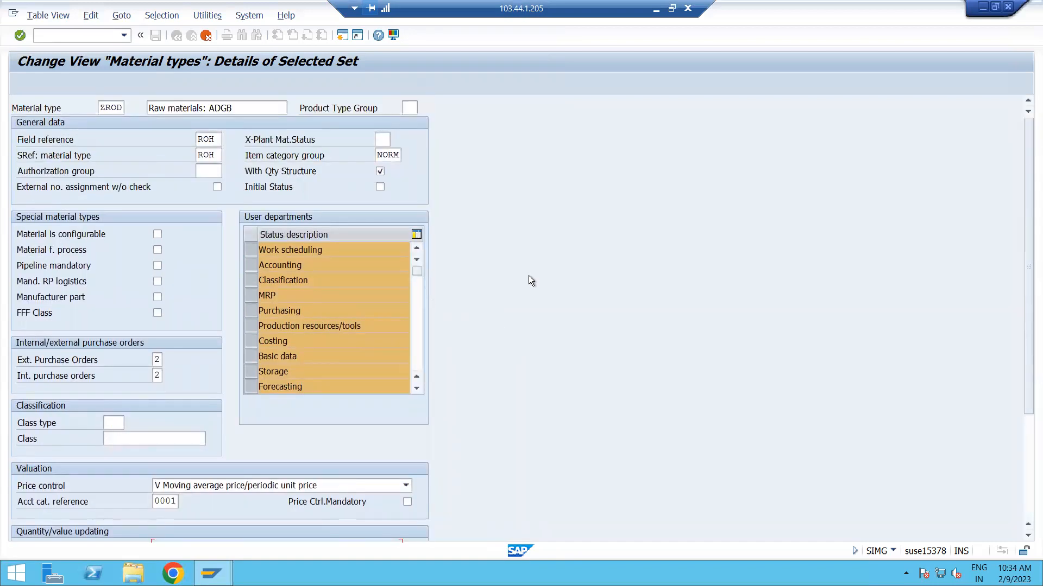
{"action": "left_click_drag", "start_coordinate": [105, 108], "coordinate": [112, 107]}
{"action": "left_click_drag", "start_coordinate": [237, 107], "coordinate": [119, 115]}
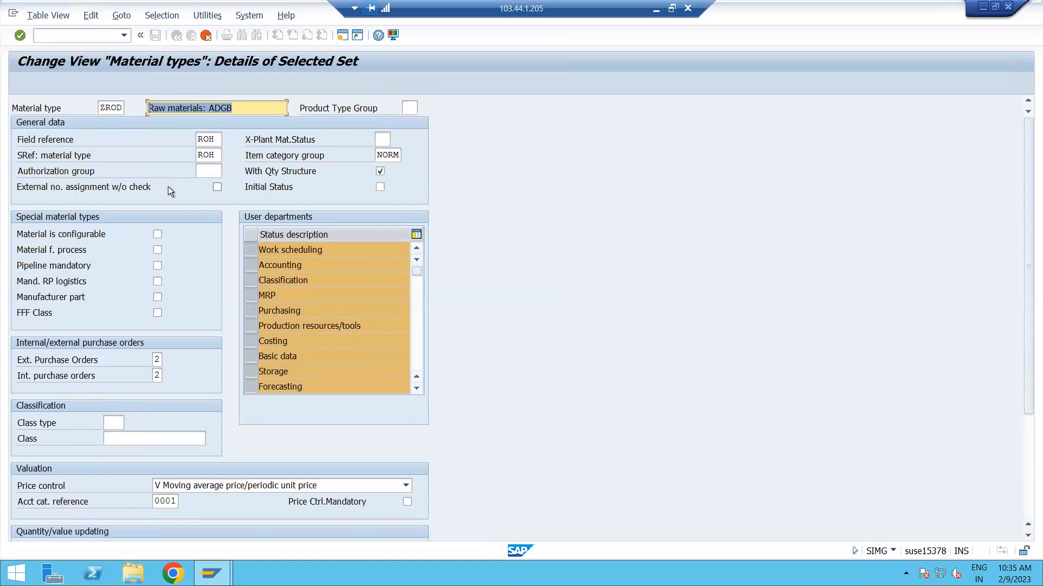
{"action": "key", "text": "Return"}
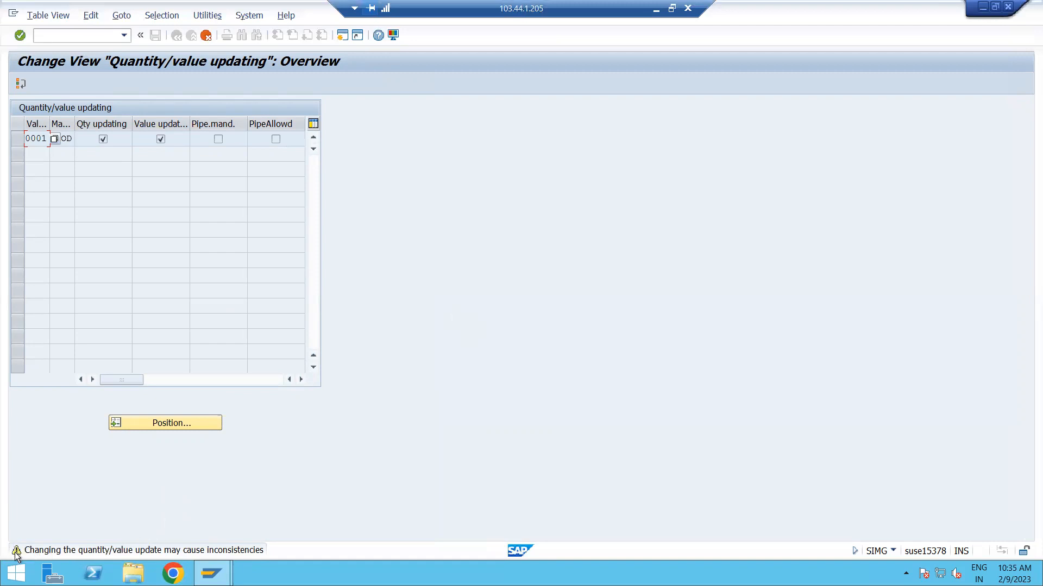
{"action": "key", "text": "Return"}
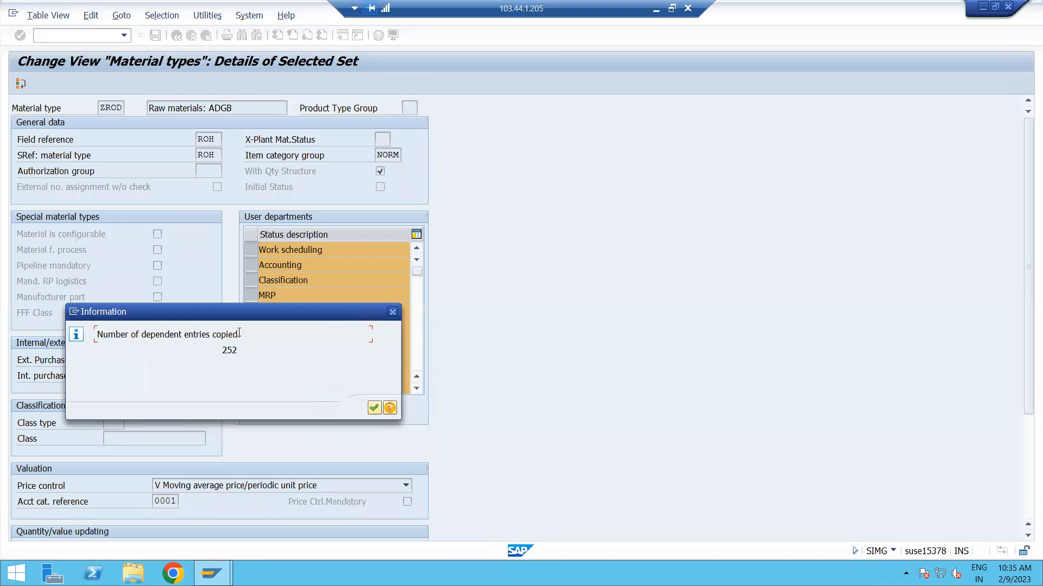
{"action": "left_click_drag", "start_coordinate": [238, 333], "coordinate": [95, 337]}
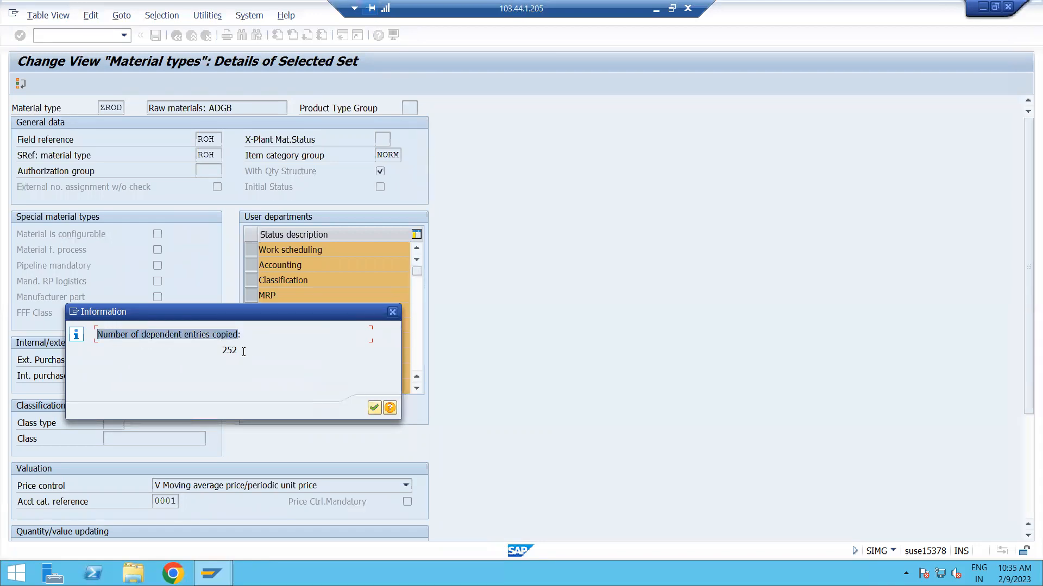
Acknowledge the copying of ZROD's dependent entries and review the new type in the material type overview.
{"action": "left_click_drag", "start_coordinate": [242, 350], "coordinate": [211, 351]}
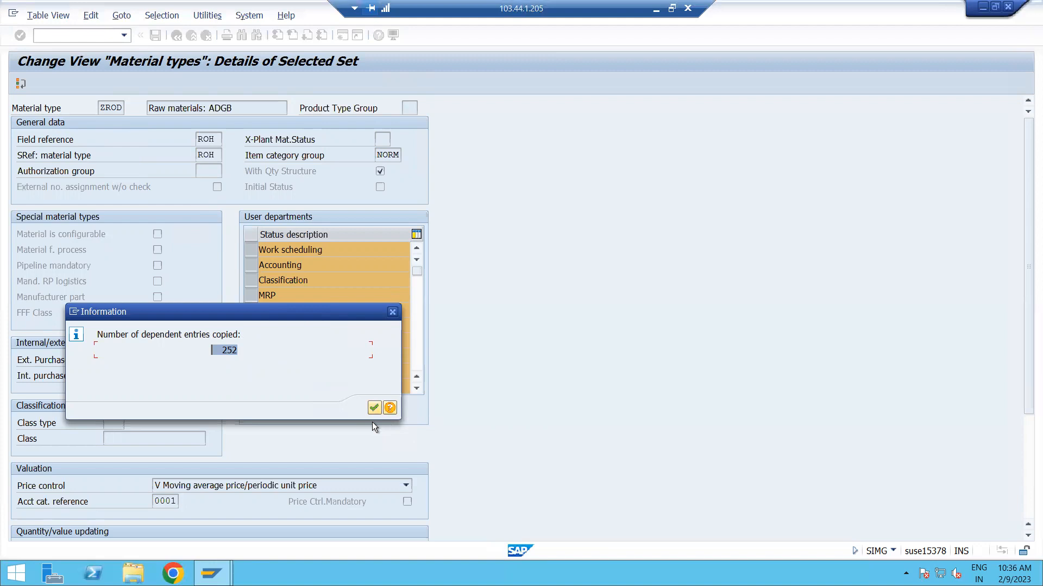
{"action": "left_click", "coordinate": [371, 406]}
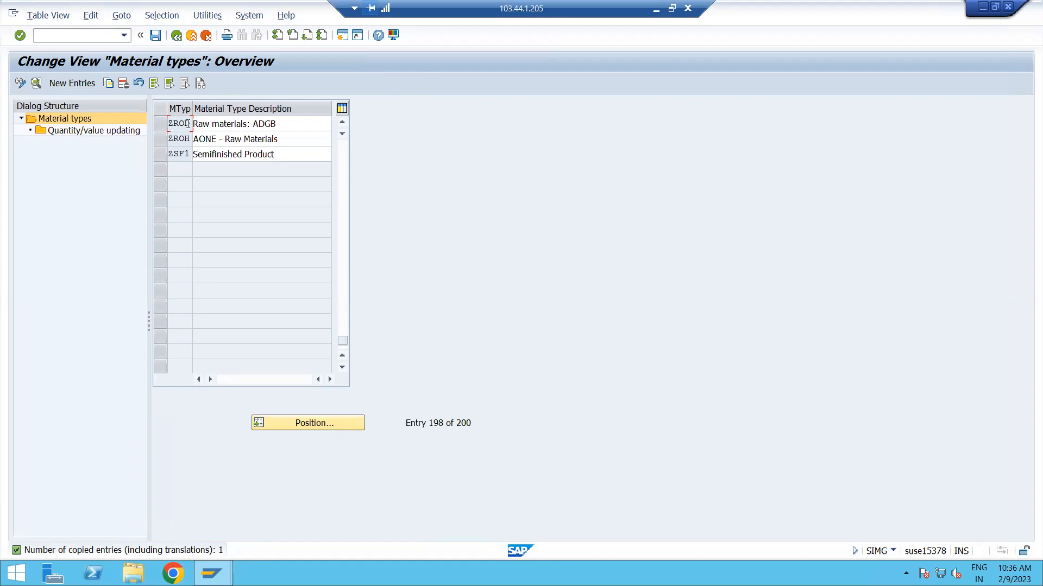
{"action": "scroll", "coordinate": [247, 208], "scroll_direction": "up", "scroll_amount": 1}
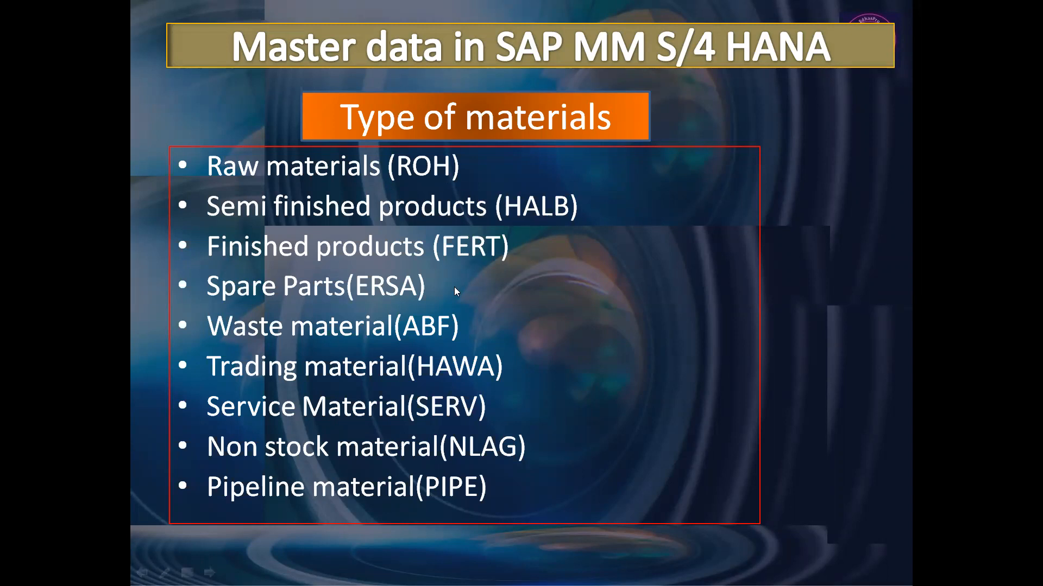
{"action": "key", "text": "alt+Tab"}
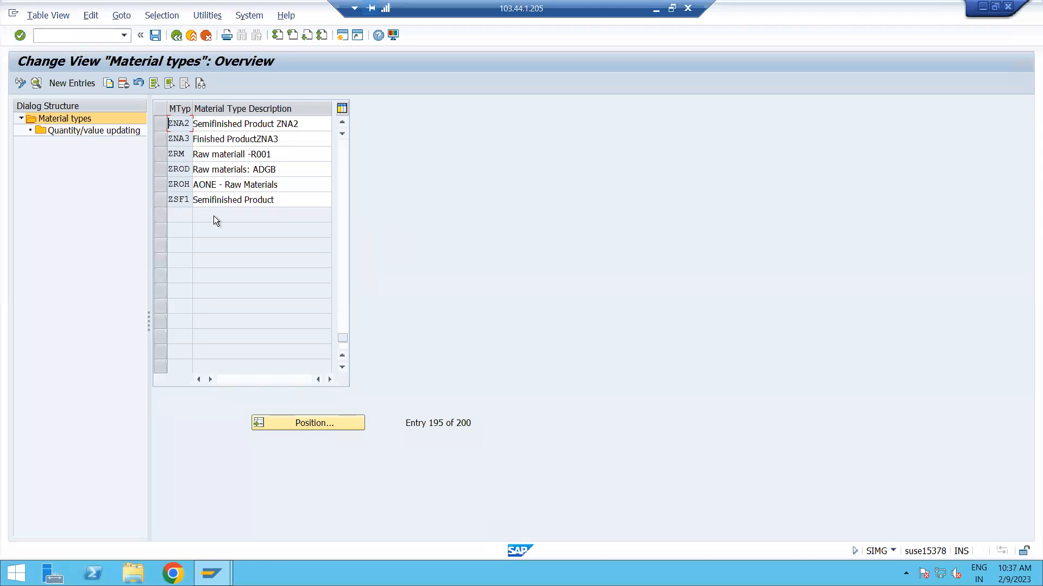
{"action": "scroll", "coordinate": [256, 314], "scroll_direction": "up", "scroll_amount": 3}
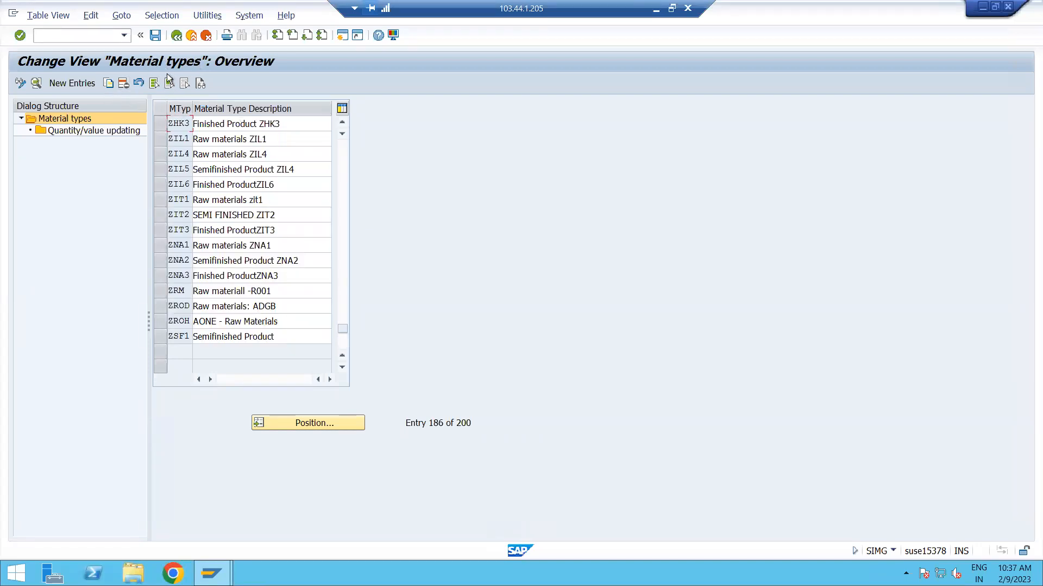
Position the material type overview at FERT, Finished Product.
{"action": "left_click", "coordinate": [321, 424]}
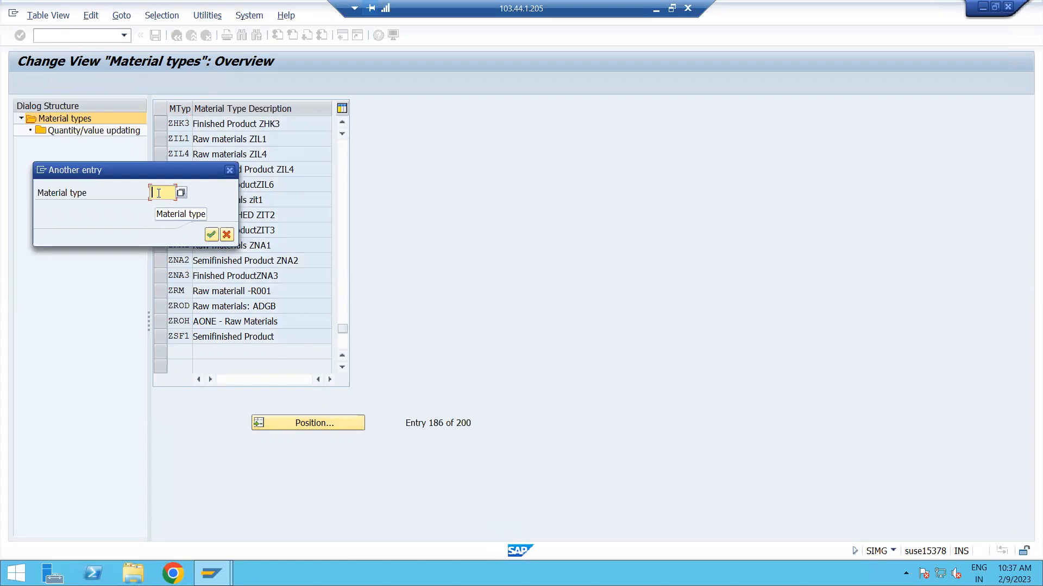
{"action": "type", "text": "fert"}
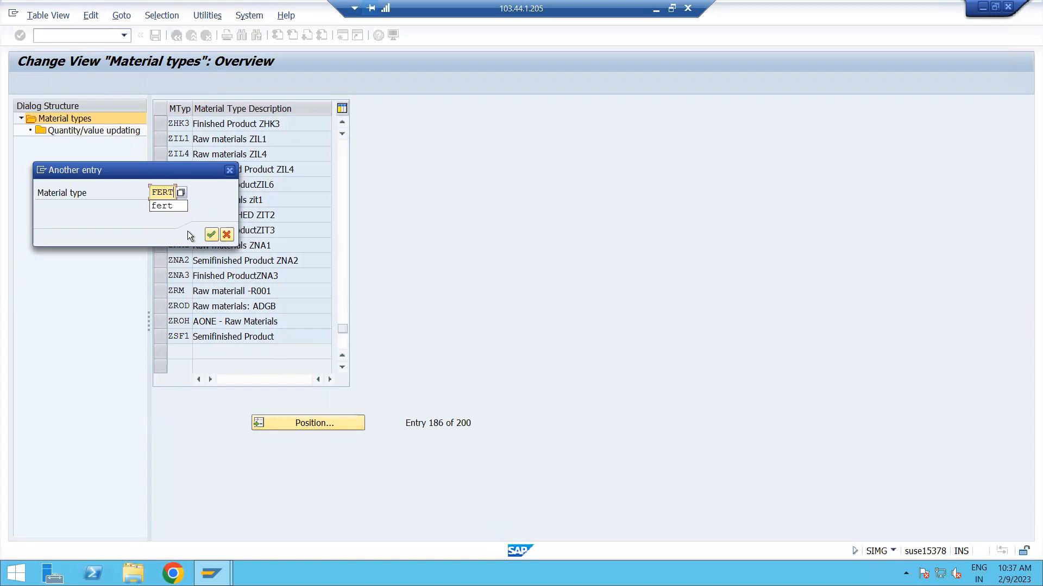
{"action": "left_click", "coordinate": [210, 236]}
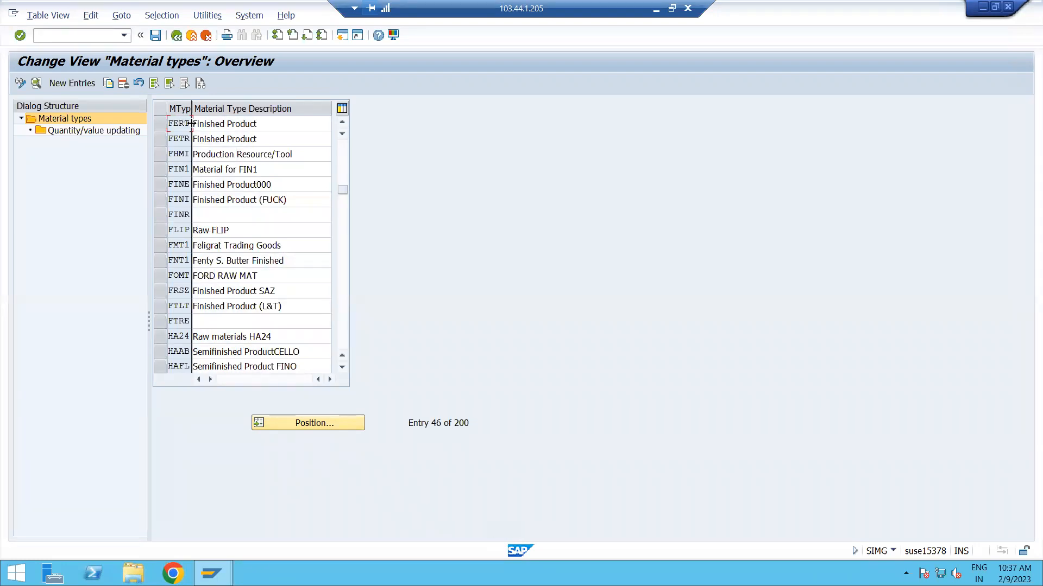
{"action": "double_click", "coordinate": [183, 124]}
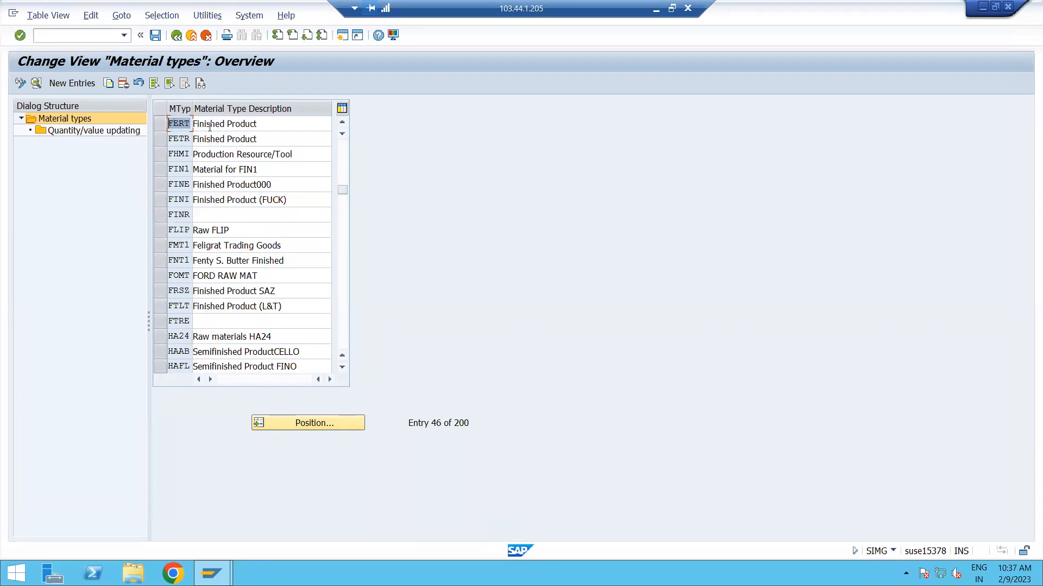
{"action": "left_click", "coordinate": [253, 125]}
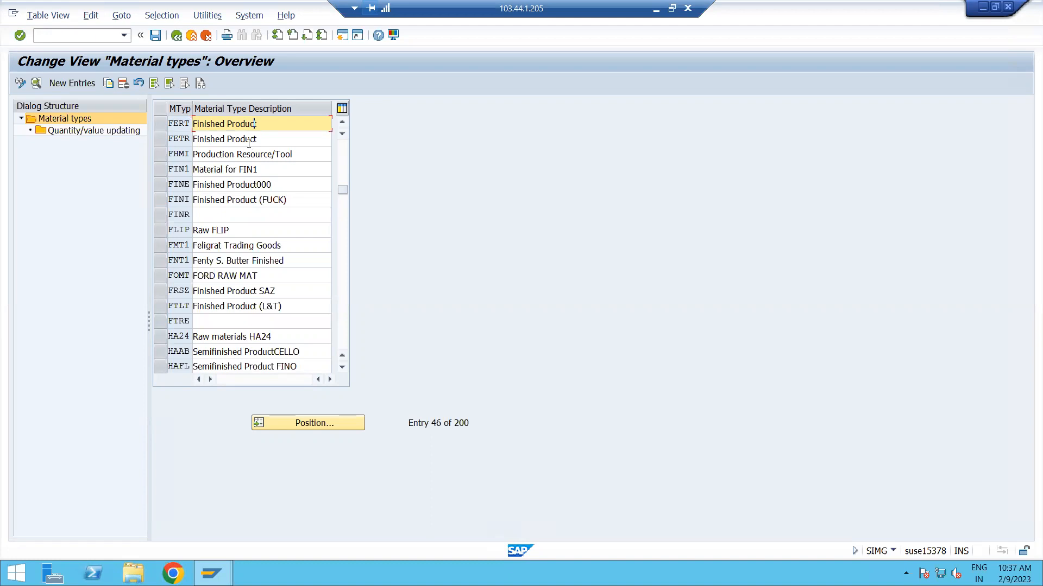
Copy material type FERT as ZFR1 with the description Finished Product:ADGB.
{"action": "left_click", "coordinate": [162, 122]}
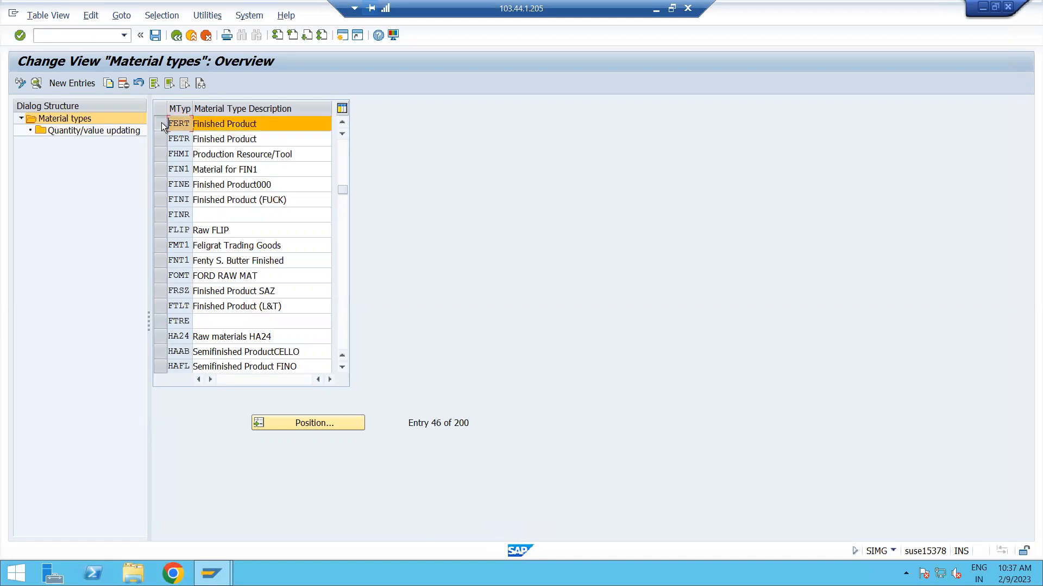
{"action": "left_click", "coordinate": [106, 86]}
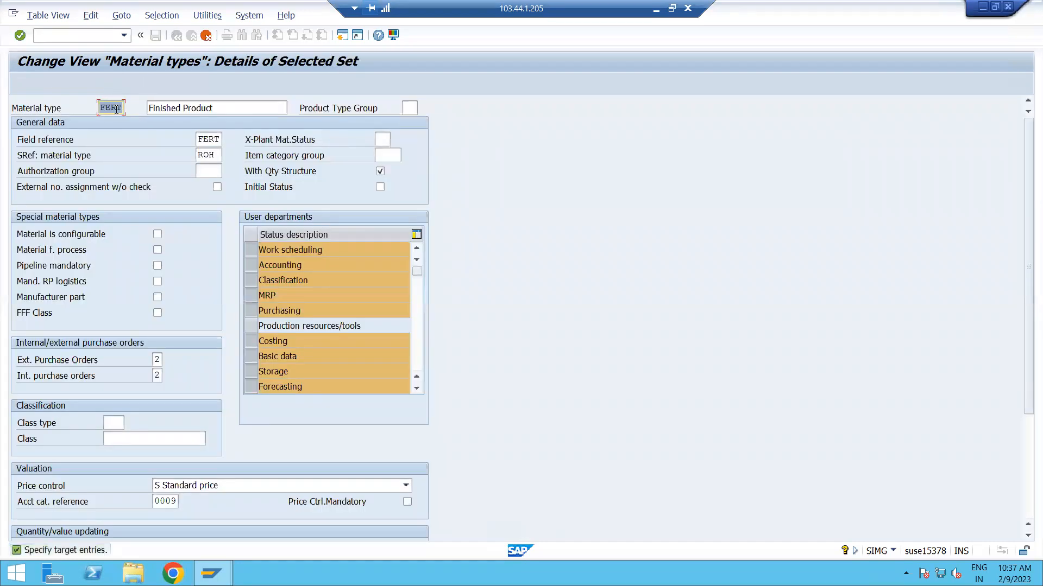
{"action": "type", "text": "ZFR1"}
{"action": "left_click", "coordinate": [229, 109]}
{"action": "type", "text": ":ADGB"}
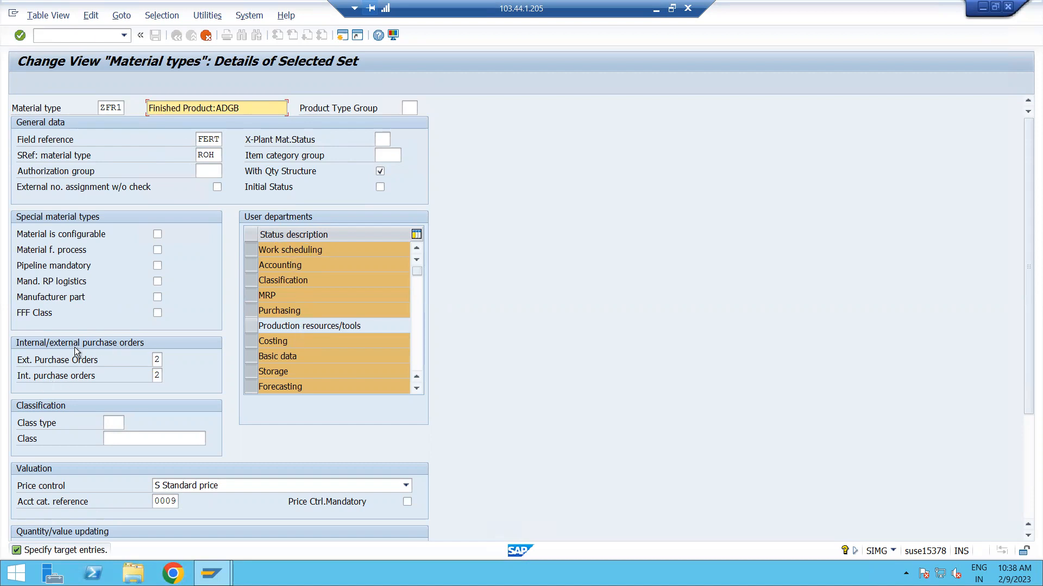
Review and confirm the details of ZFR1, accept its quantity/value updating entry and acknowledge the copied dependent entries.
{"action": "scroll", "coordinate": [171, 392], "scroll_direction": "down", "scroll_amount": 1}
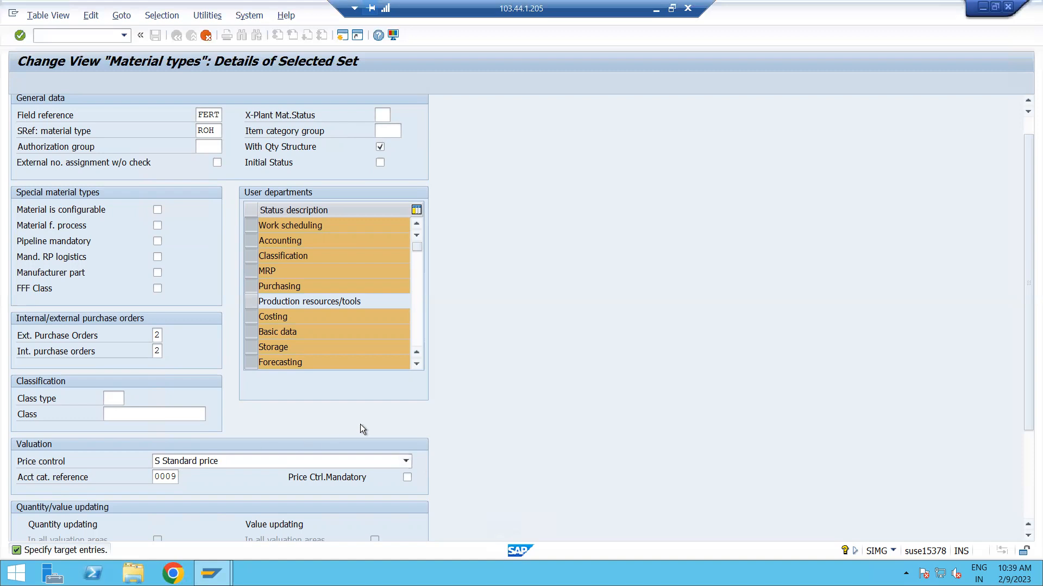
{"action": "scroll", "coordinate": [361, 426], "scroll_direction": "up", "scroll_amount": 1}
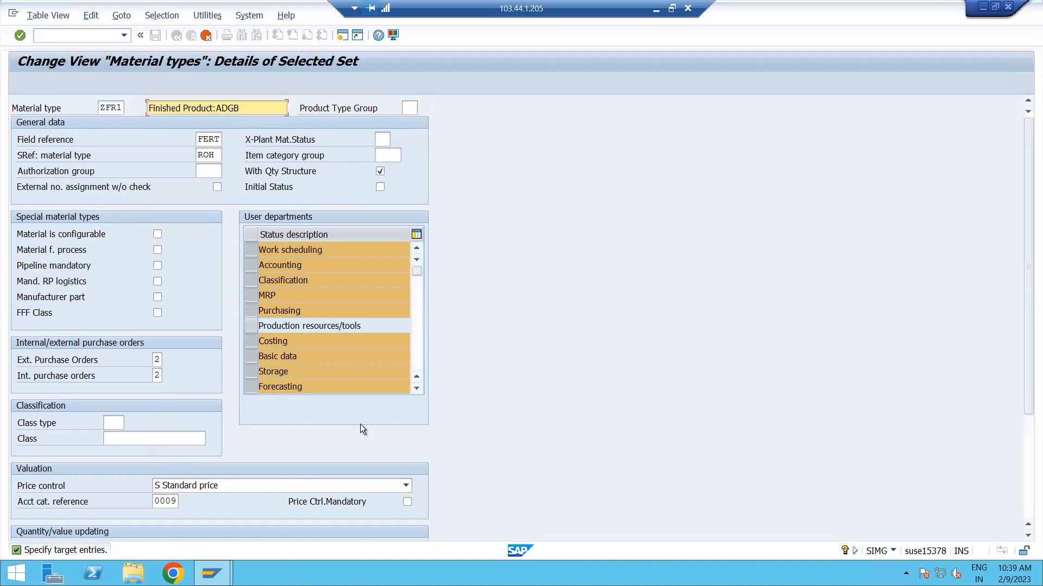
{"action": "key", "text": "Return"}
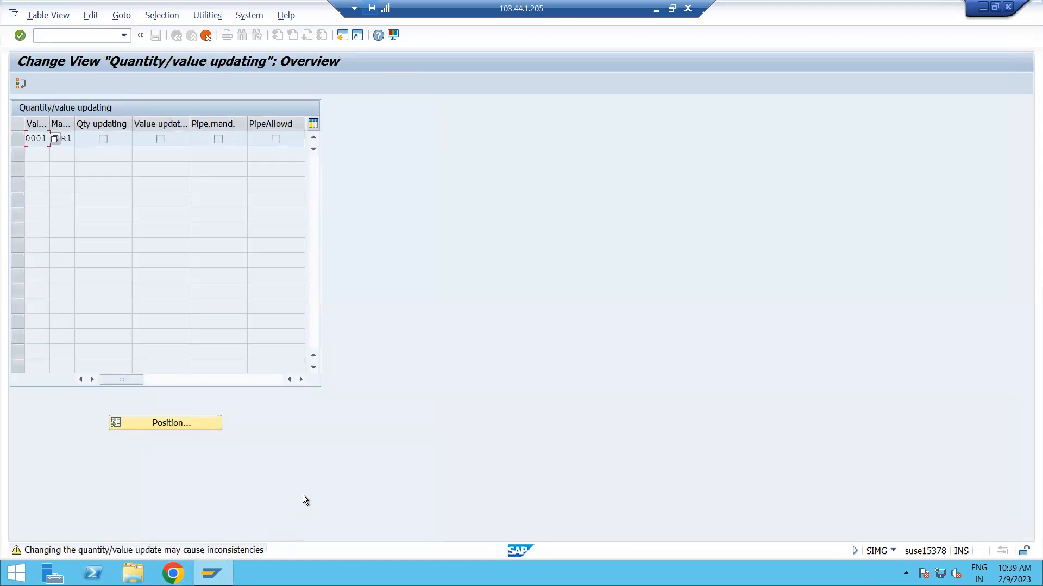
{"action": "key", "text": "Return"}
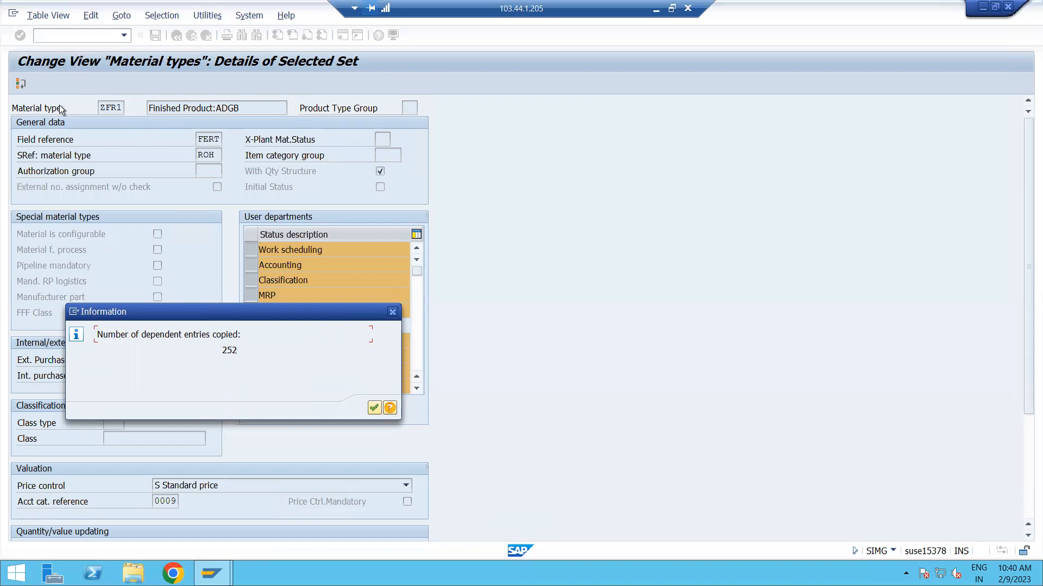
{"action": "left_click", "coordinate": [373, 407]}
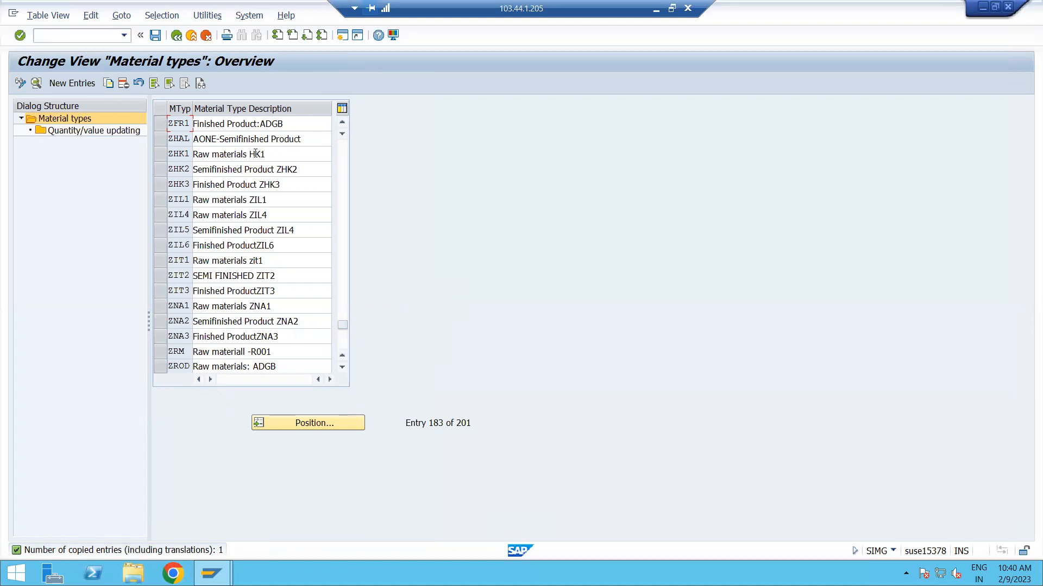
Open the quantity/value updating settings of material type ZROD and look through its valuation areas.
{"action": "left_click", "coordinate": [162, 369]}
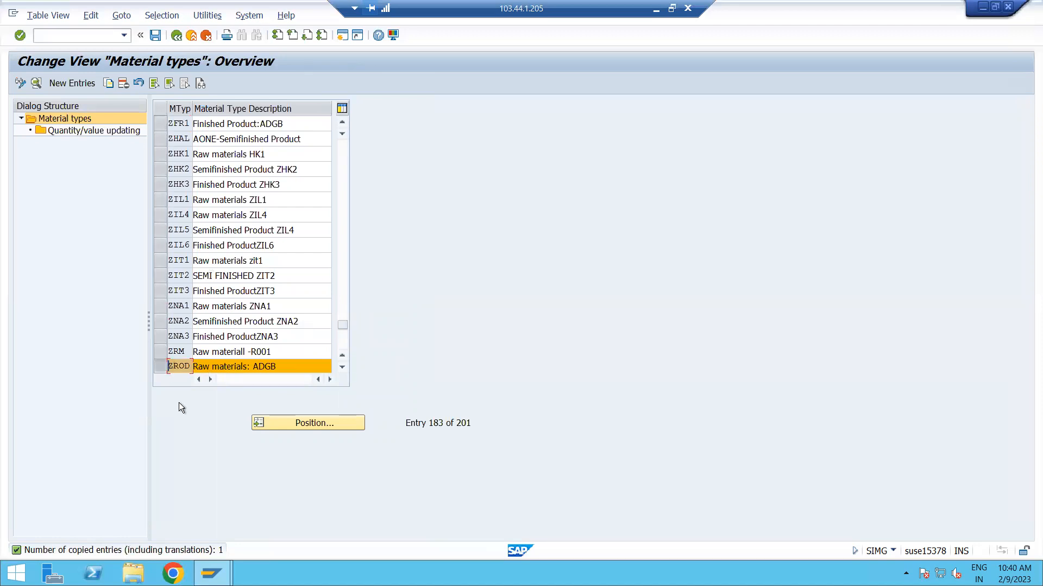
{"action": "left_click", "coordinate": [162, 367]}
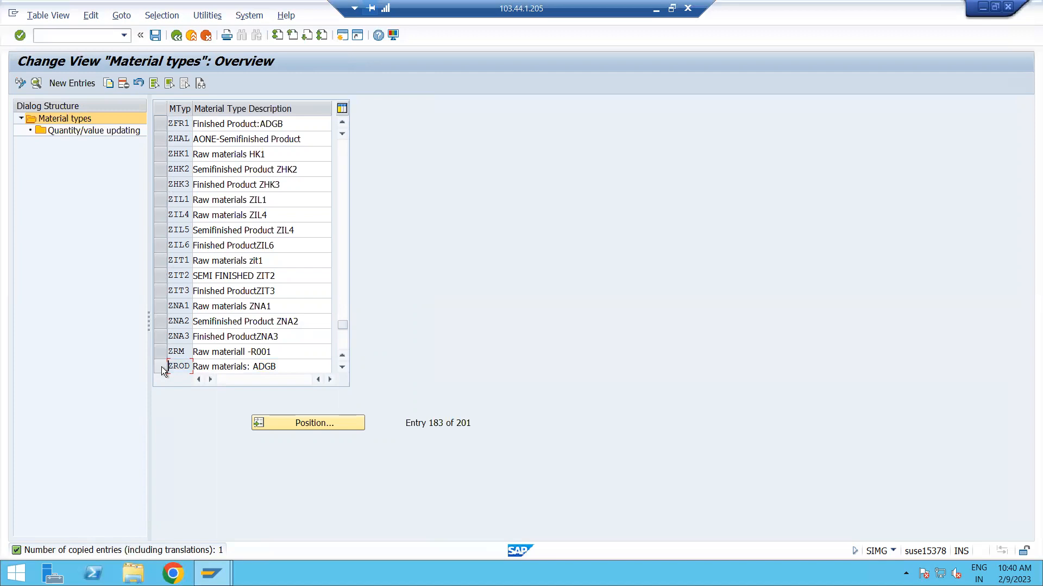
{"action": "left_click", "coordinate": [161, 366]}
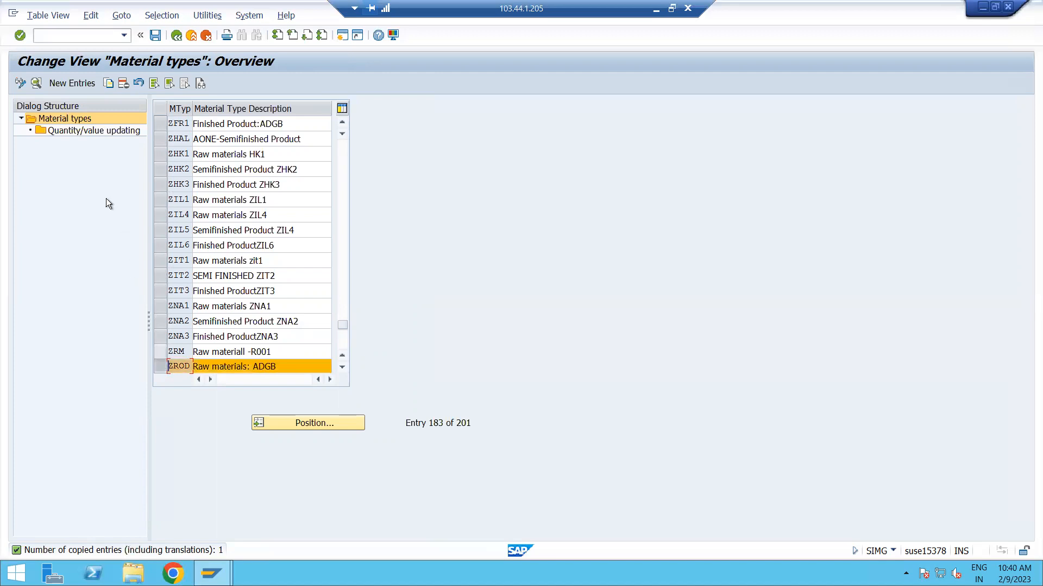
{"action": "left_click", "coordinate": [80, 129]}
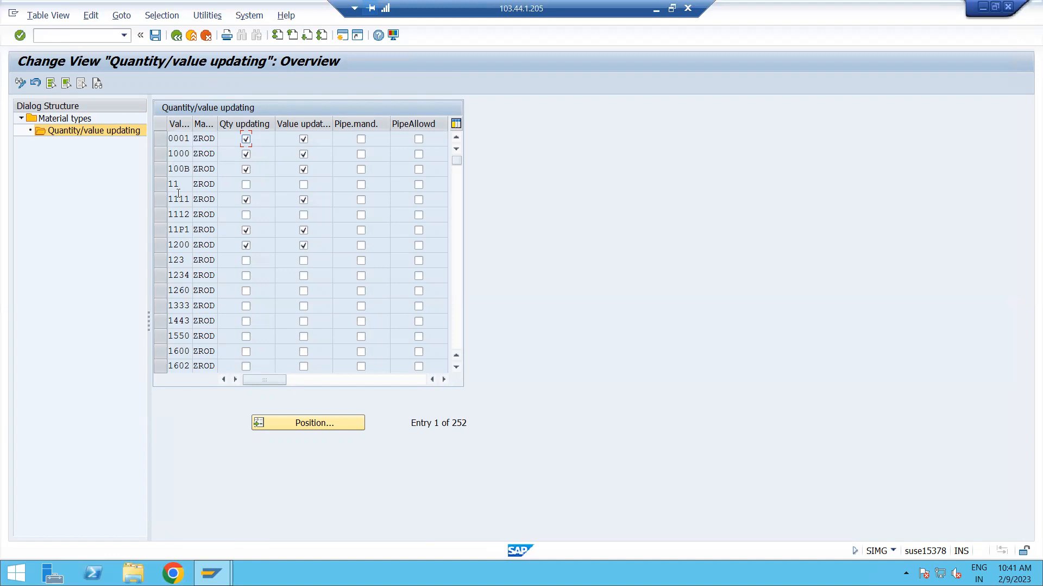
{"action": "scroll", "coordinate": [182, 317], "scroll_direction": "down", "scroll_amount": 3}
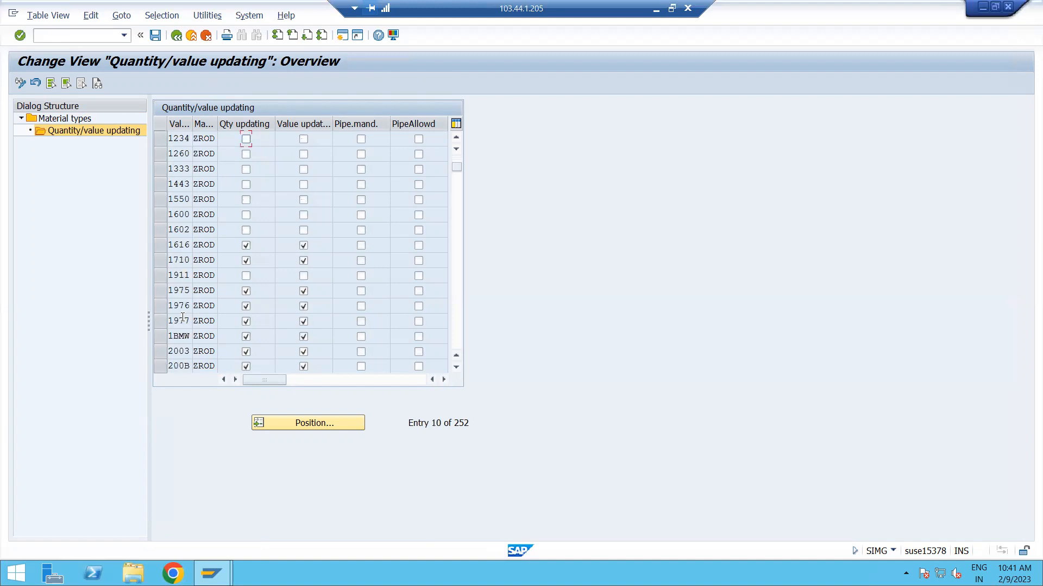
{"action": "scroll", "coordinate": [183, 317], "scroll_direction": "down", "scroll_amount": 4}
{"action": "scroll", "coordinate": [182, 318], "scroll_direction": "down", "scroll_amount": 3}
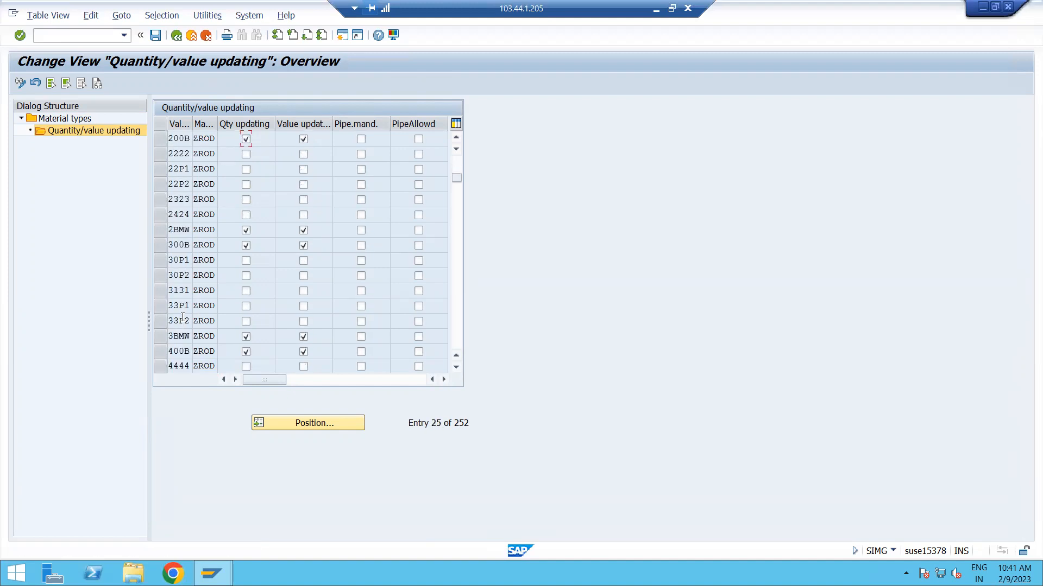
{"action": "scroll", "coordinate": [182, 318], "scroll_direction": "down", "scroll_amount": 4}
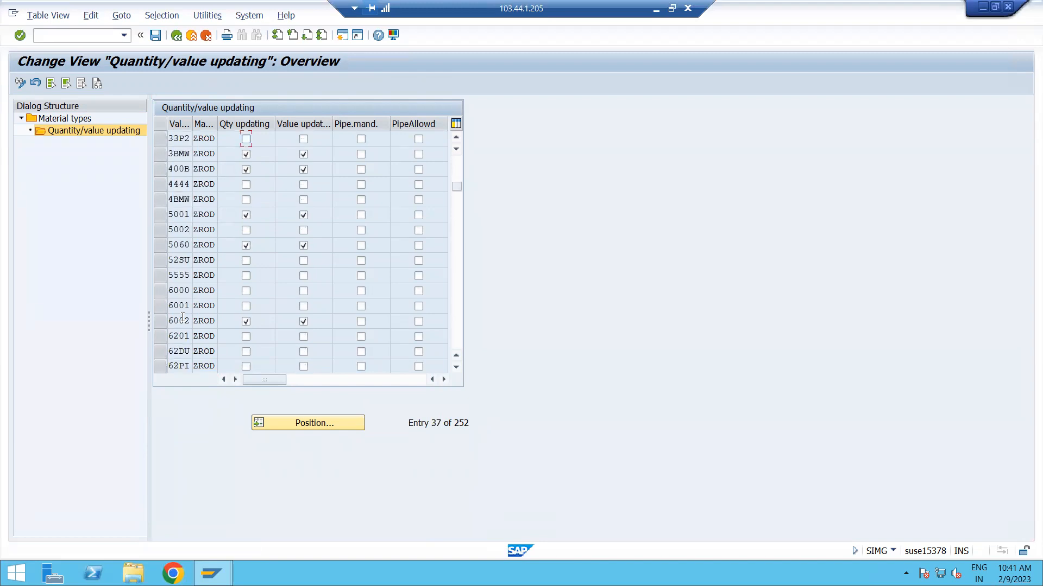
Try to position the ZROD quantity/value updating list at valuation area MDP1.
{"action": "left_click", "coordinate": [317, 424]}
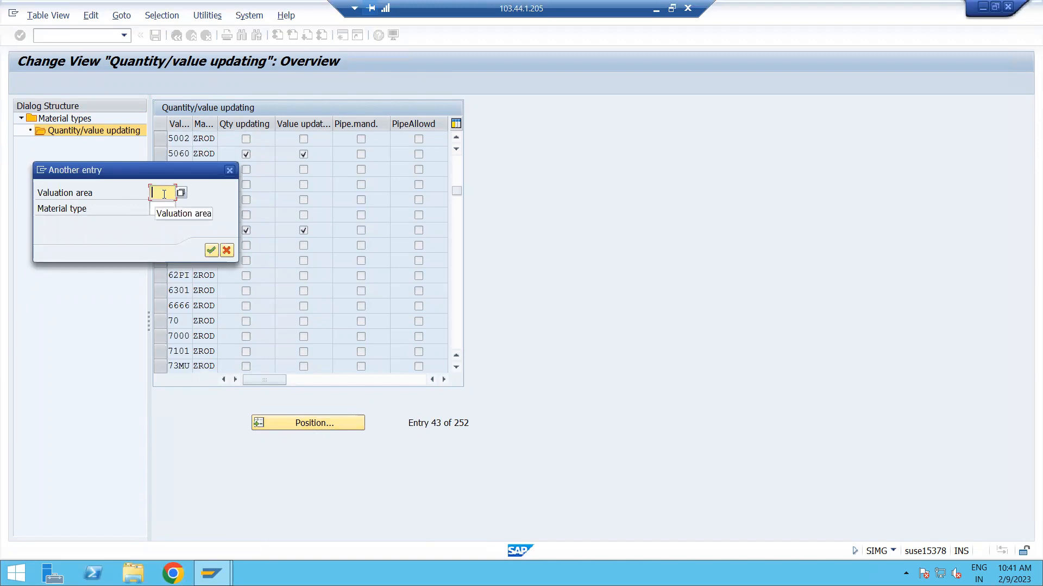
{"action": "type", "text": "MDP1"}
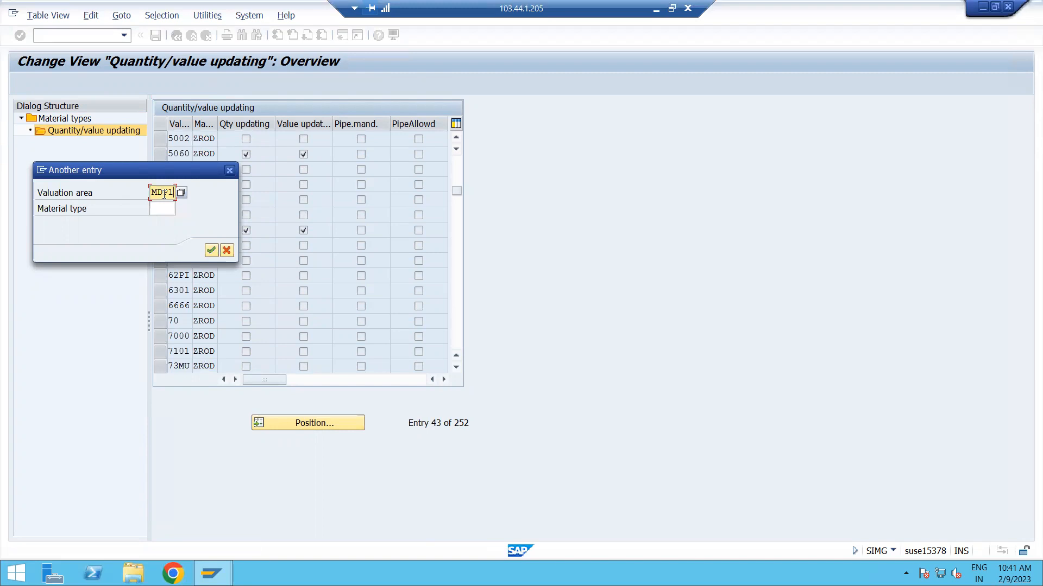
{"action": "key", "text": "Return"}
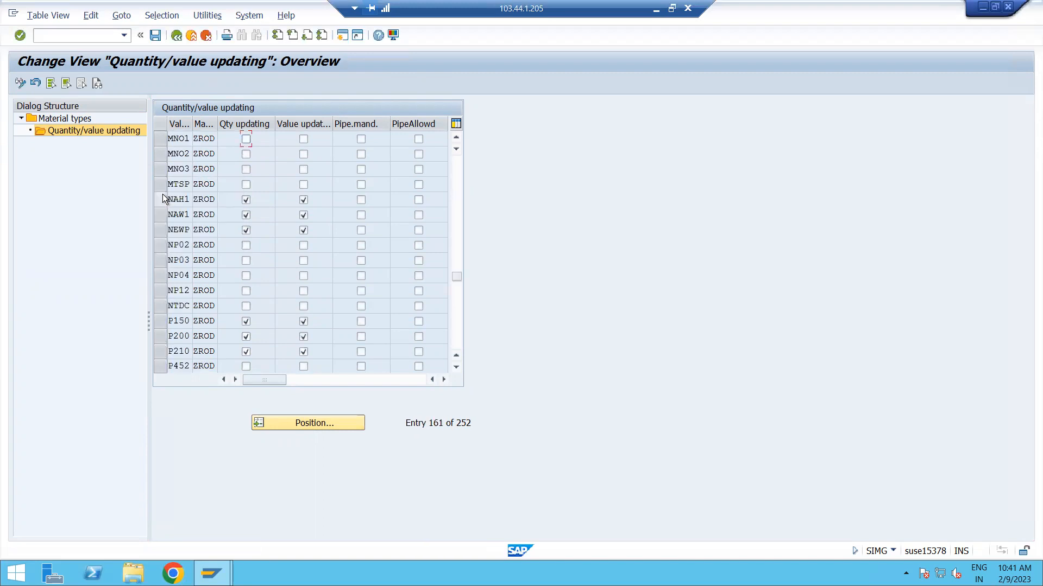
Find valuation area ADP1 in the valuation area value list and position the ZROD quantity/value updating list at it.
{"action": "left_click", "coordinate": [329, 422]}
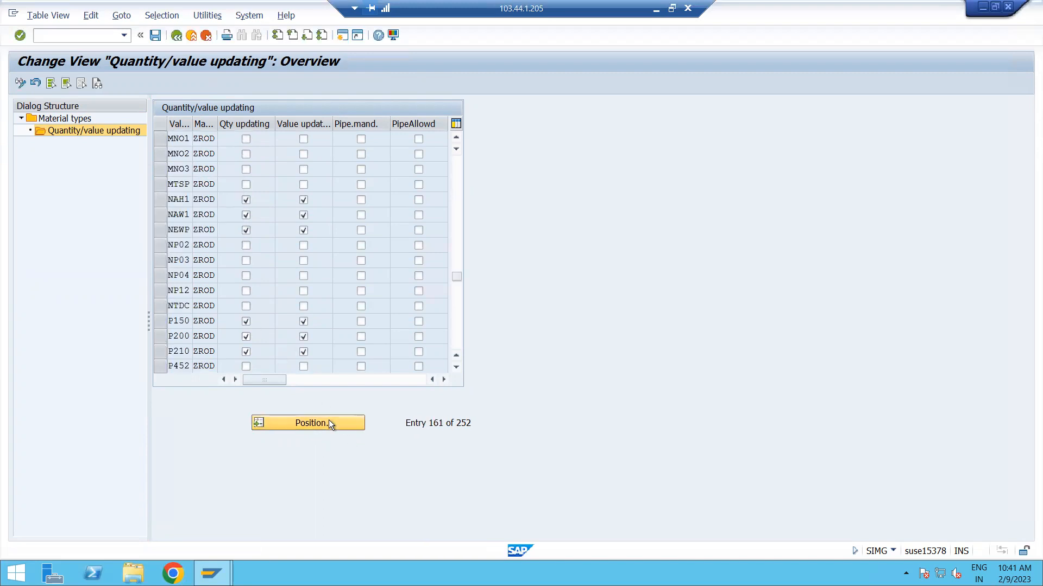
{"action": "left_click", "coordinate": [181, 193]}
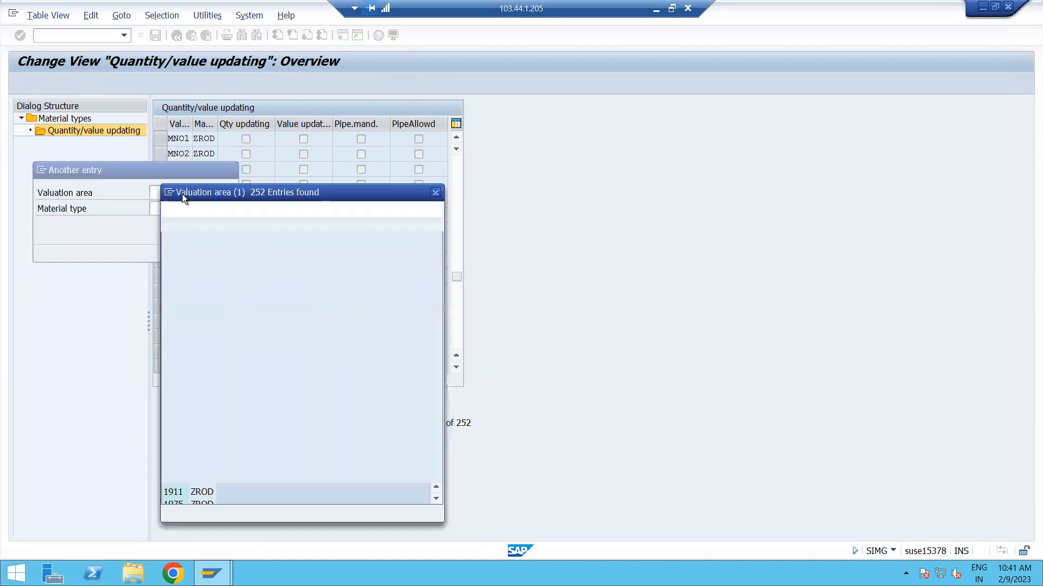
{"action": "scroll", "coordinate": [213, 380], "scroll_direction": "down", "scroll_amount": 5}
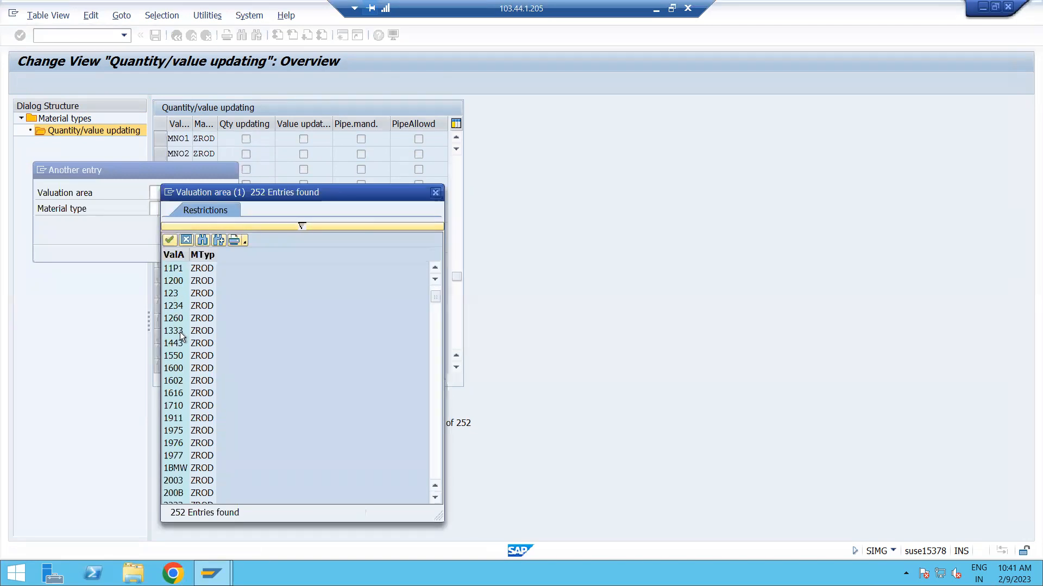
{"action": "scroll", "coordinate": [195, 368], "scroll_direction": "down", "scroll_amount": 3}
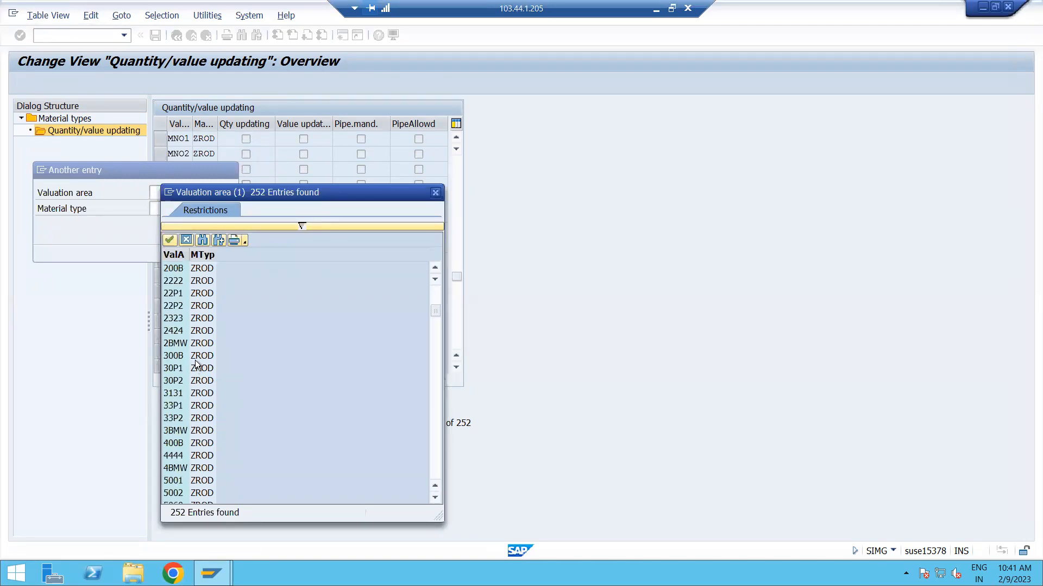
{"action": "scroll", "coordinate": [217, 379], "scroll_direction": "down", "scroll_amount": 6}
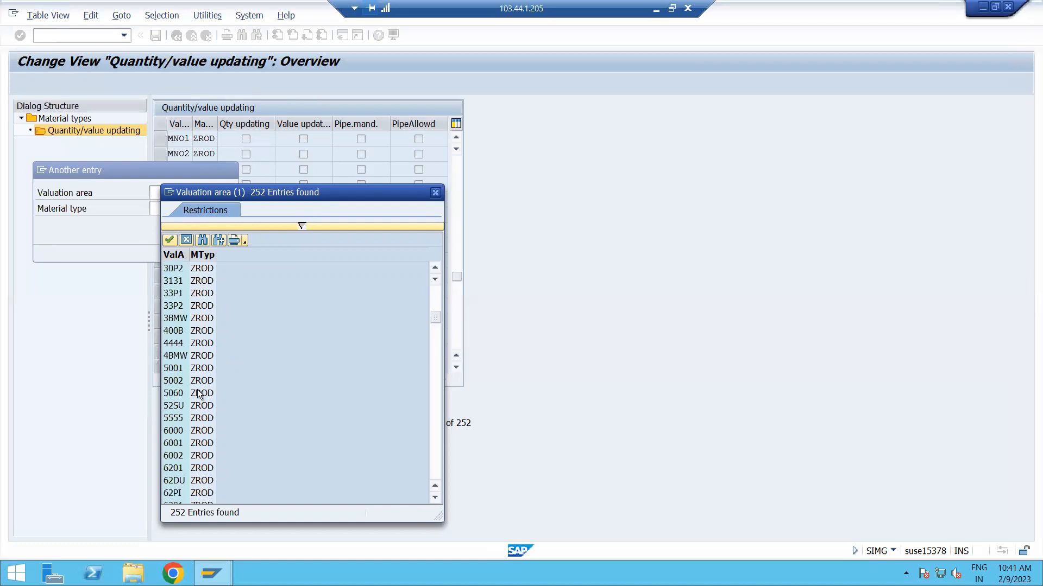
{"action": "left_click", "coordinate": [203, 240]}
{"action": "type", "text": "ADP1"}
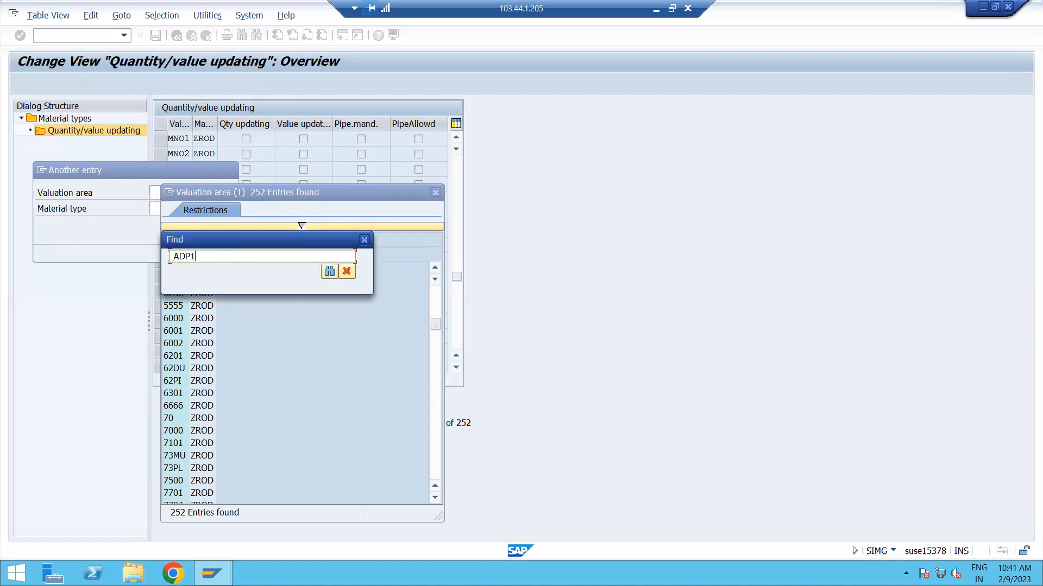
{"action": "key", "text": "Return"}
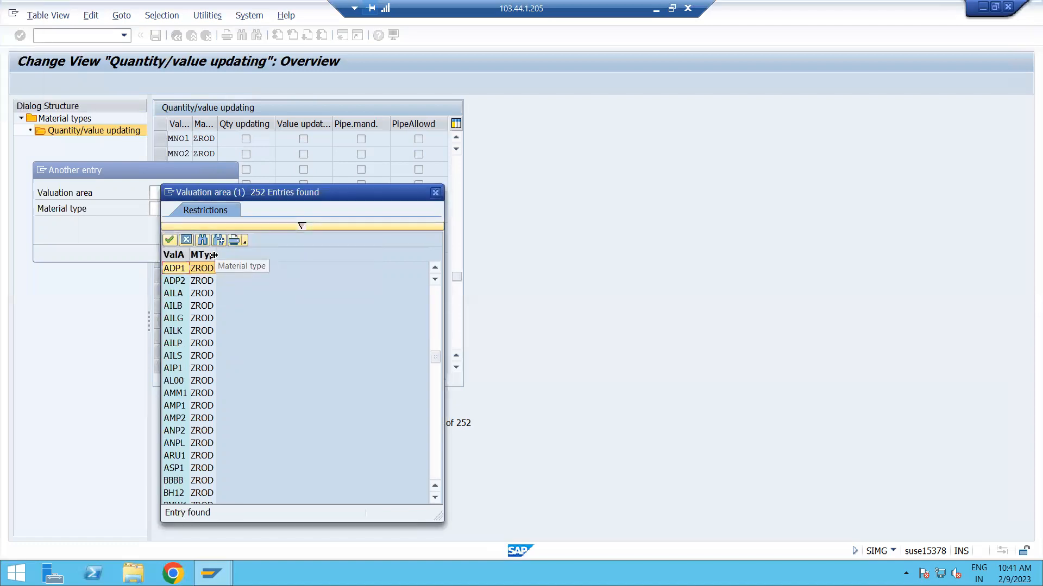
{"action": "double_click", "coordinate": [181, 271]}
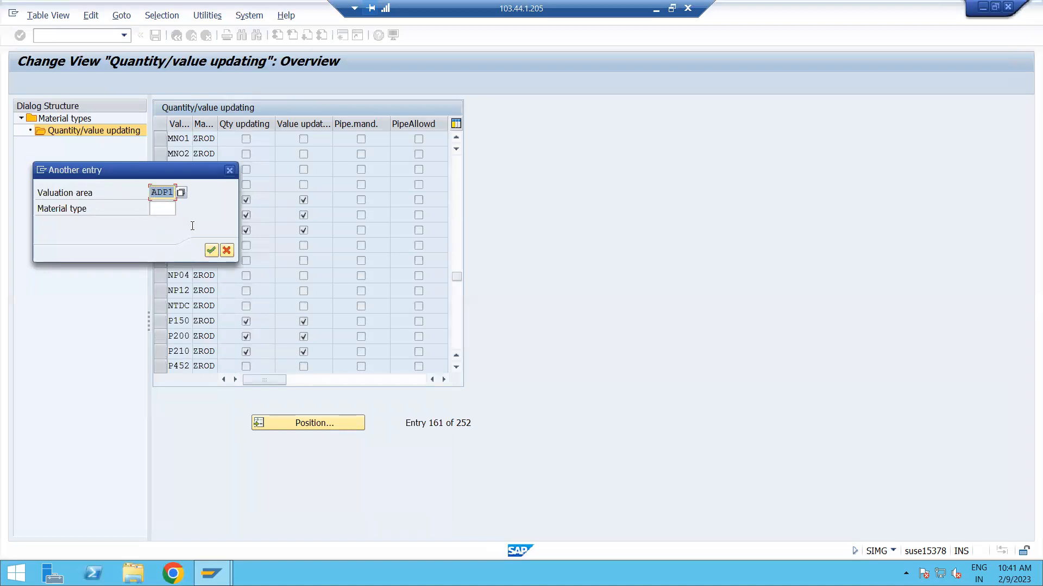
{"action": "left_click", "coordinate": [211, 250]}
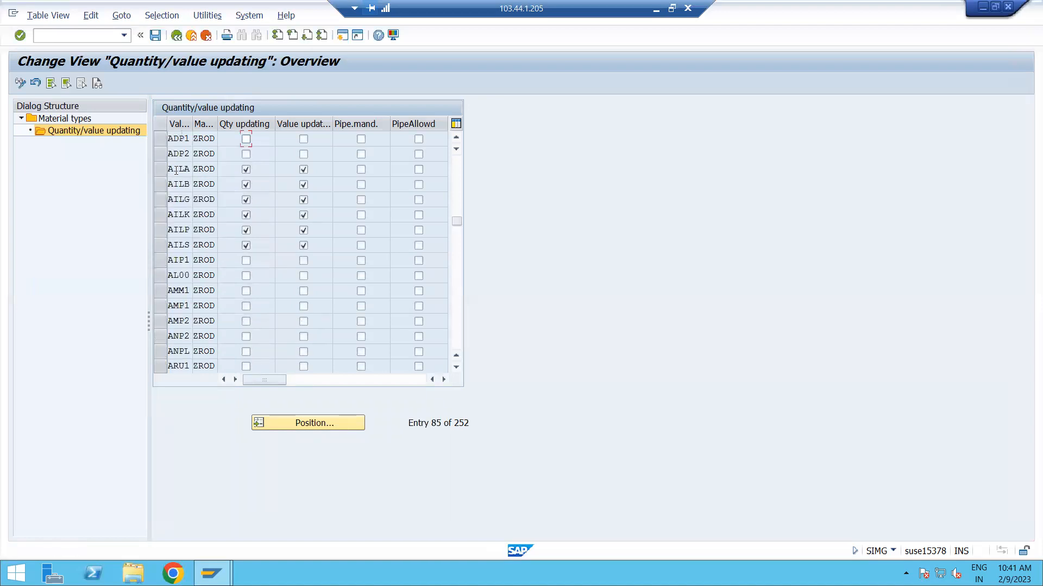
Try to activate quantity and value updating of ZROD for valuation areas ADP1 and ADP2.
{"action": "left_click", "coordinate": [188, 137]}
{"action": "left_click", "coordinate": [246, 139]}
{"action": "double_click", "coordinate": [304, 140]}
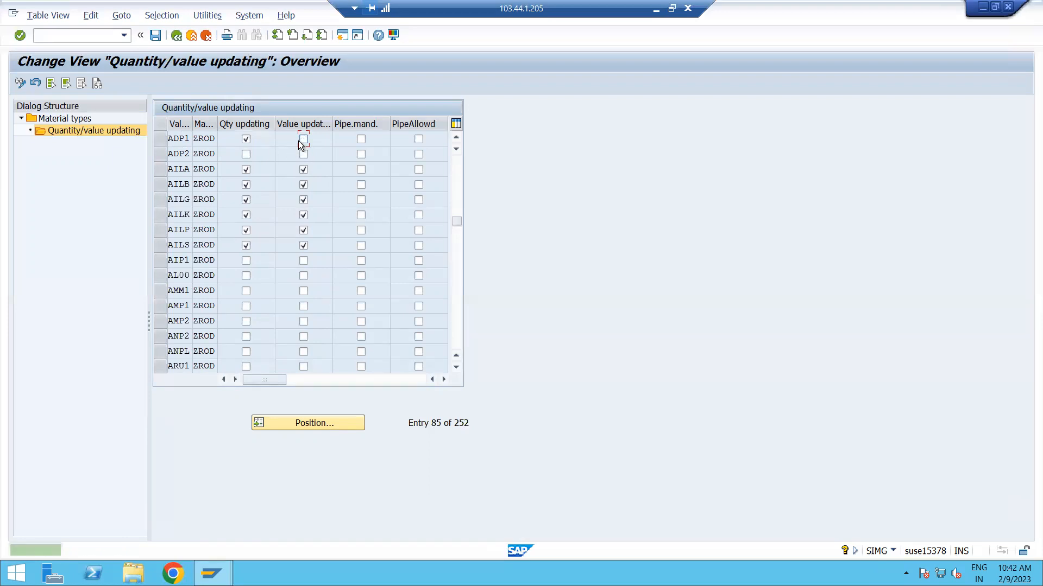
{"action": "double_click", "coordinate": [303, 139]}
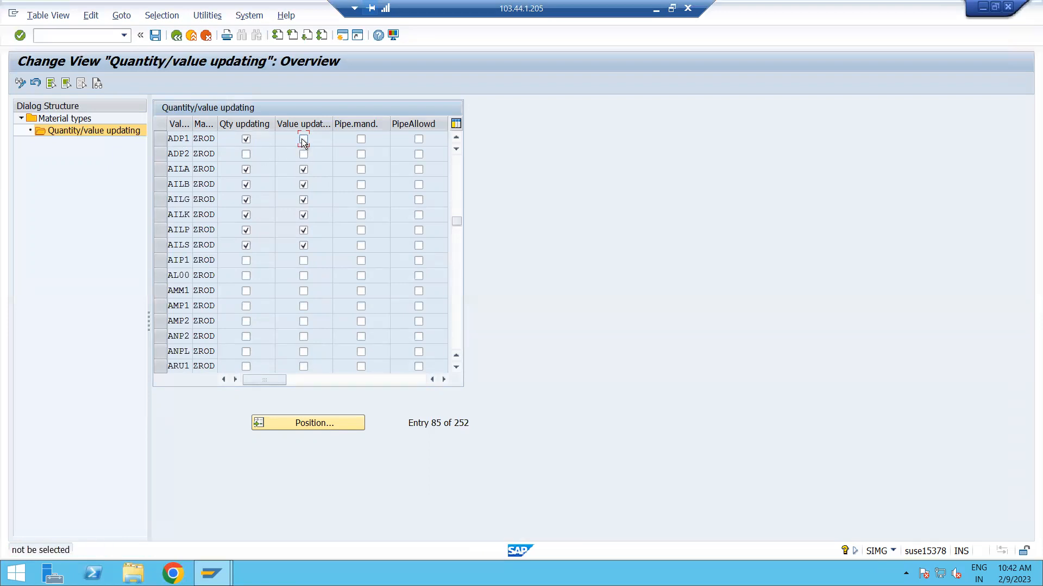
{"action": "double_click", "coordinate": [246, 155]}
{"action": "double_click", "coordinate": [304, 155]}
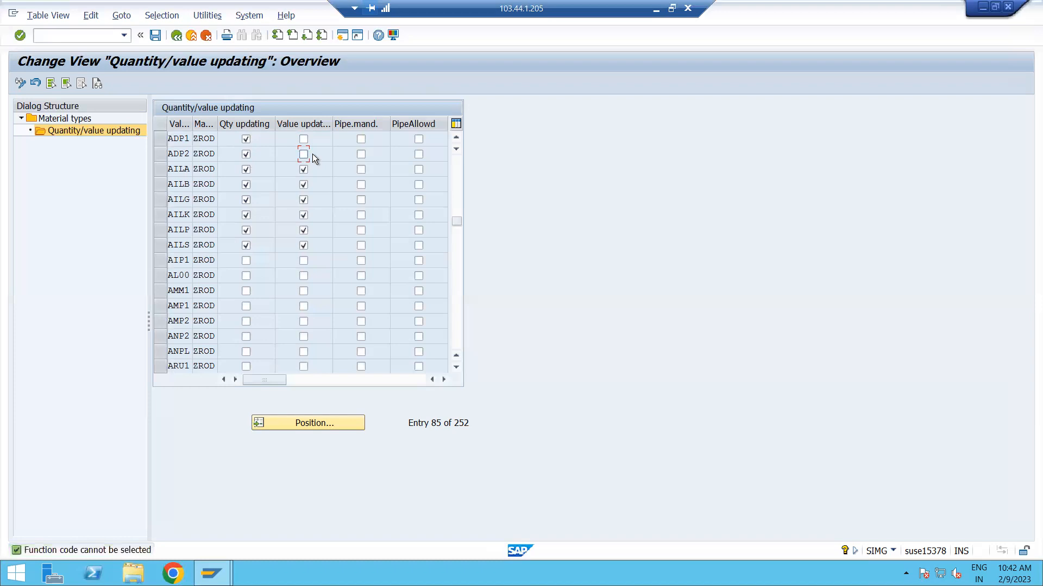
Activate both quantity and value updating of ZROD for valuation area ADP1, and clear both for ADP2.
{"action": "left_click", "coordinate": [247, 141]}
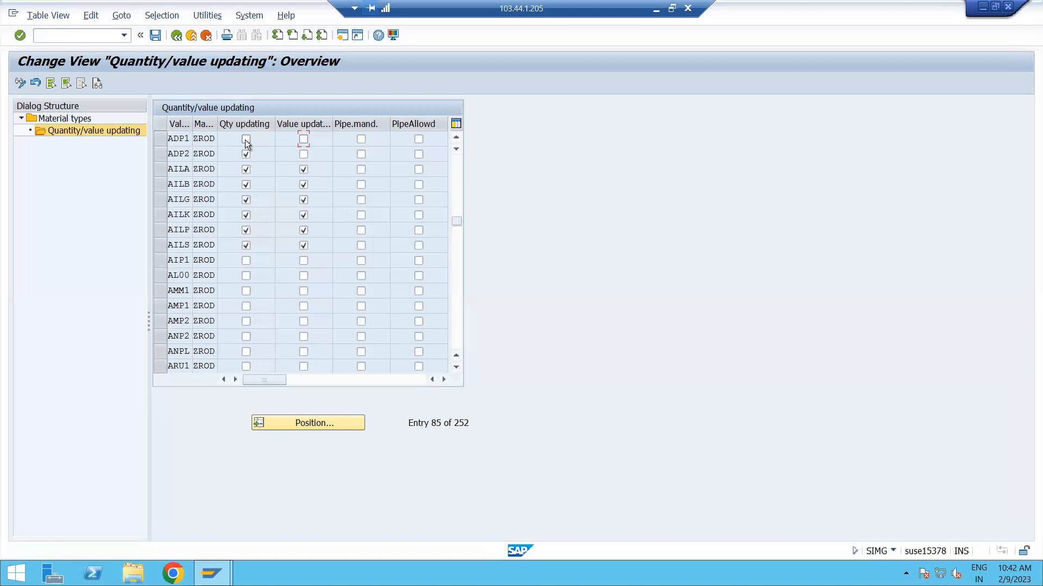
{"action": "left_click", "coordinate": [246, 140]}
{"action": "left_click", "coordinate": [304, 153]}
{"action": "left_click", "coordinate": [305, 153]}
{"action": "double_click", "coordinate": [304, 140]}
{"action": "left_click", "coordinate": [246, 155]}
{"action": "left_click", "coordinate": [304, 156]}
{"action": "left_click_drag", "start_coordinate": [187, 153], "coordinate": [165, 154]}
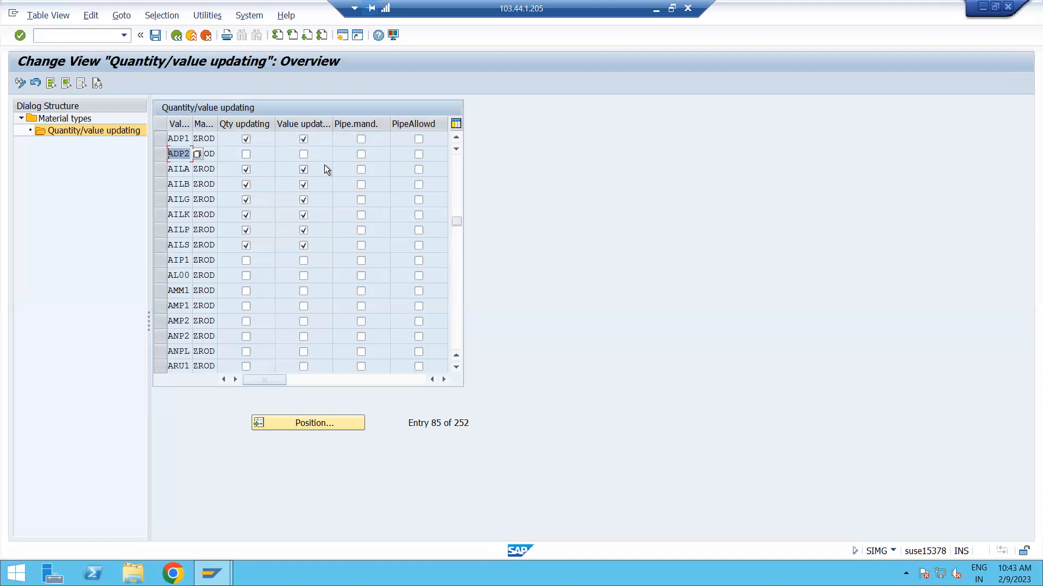
{"action": "left_click_drag", "start_coordinate": [189, 140], "coordinate": [162, 140]}
{"action": "left_click", "coordinate": [181, 141]}
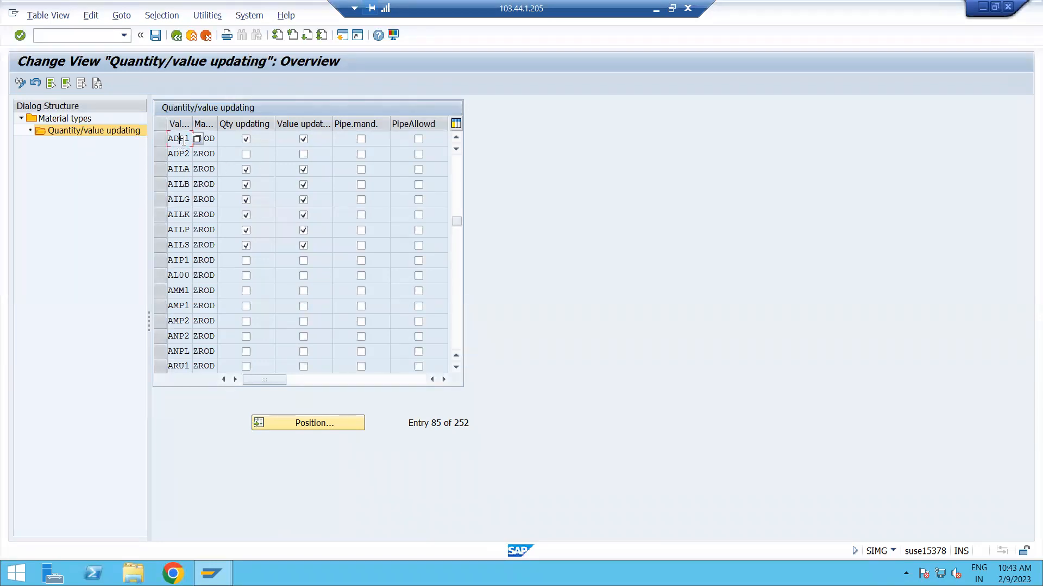
Save the ZROD settings to a new customizing request with the short description MM: MASTER DATA.
{"action": "left_click", "coordinate": [156, 36]}
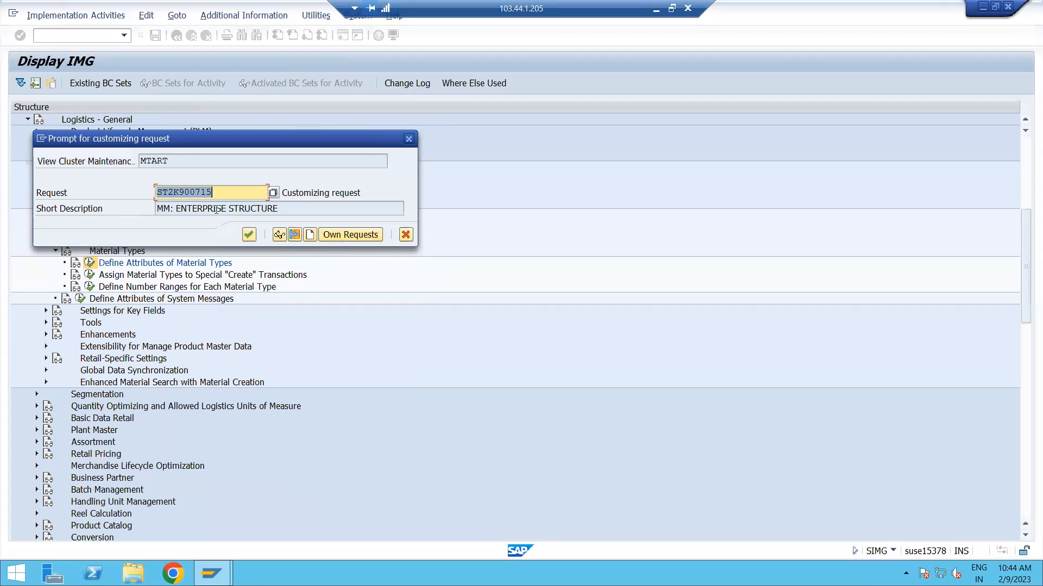
{"action": "left_click_drag", "start_coordinate": [175, 209], "coordinate": [277, 209]}
{"action": "left_click", "coordinate": [277, 208]}
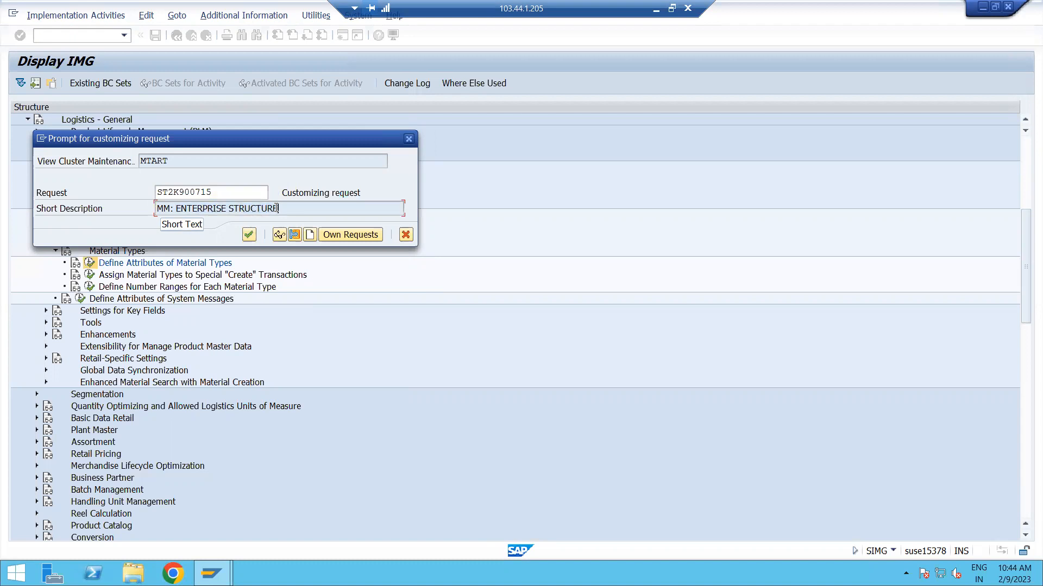
{"action": "left_click", "coordinate": [309, 235]}
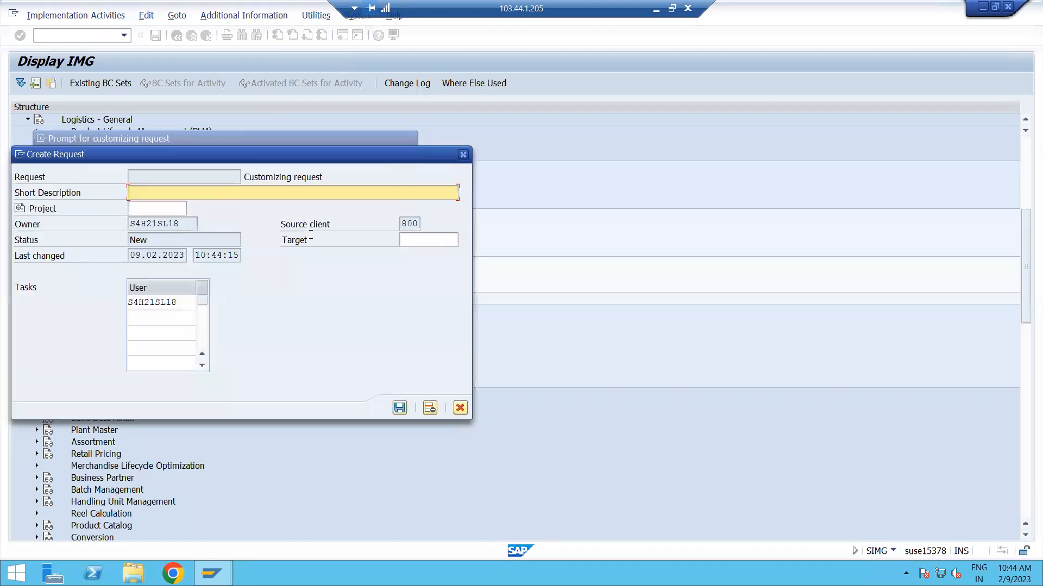
{"action": "type", "text": "MM: MASTER DATA"}
{"action": "left_click", "coordinate": [399, 408]}
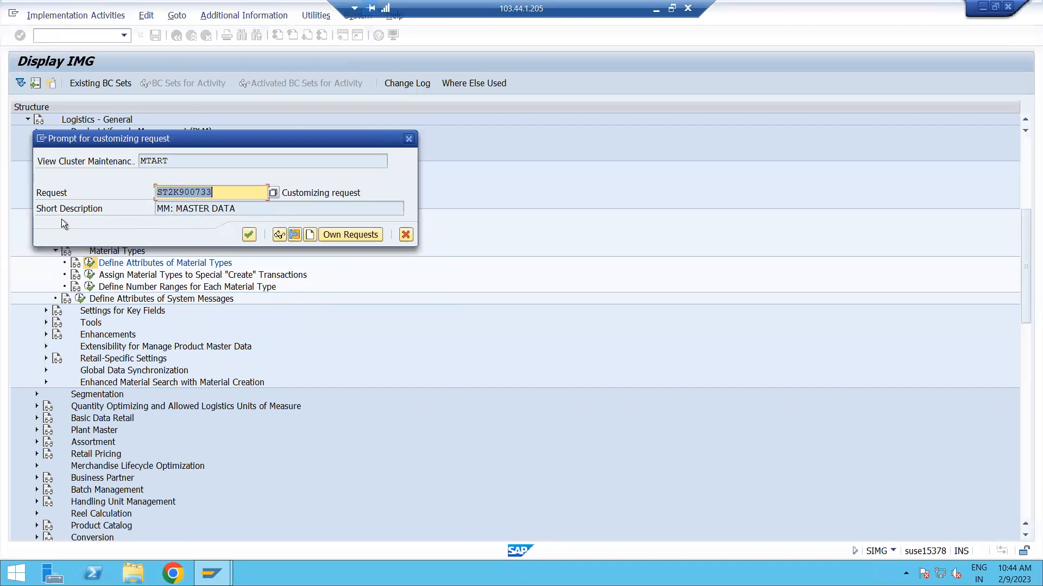
{"action": "left_click", "coordinate": [248, 236]}
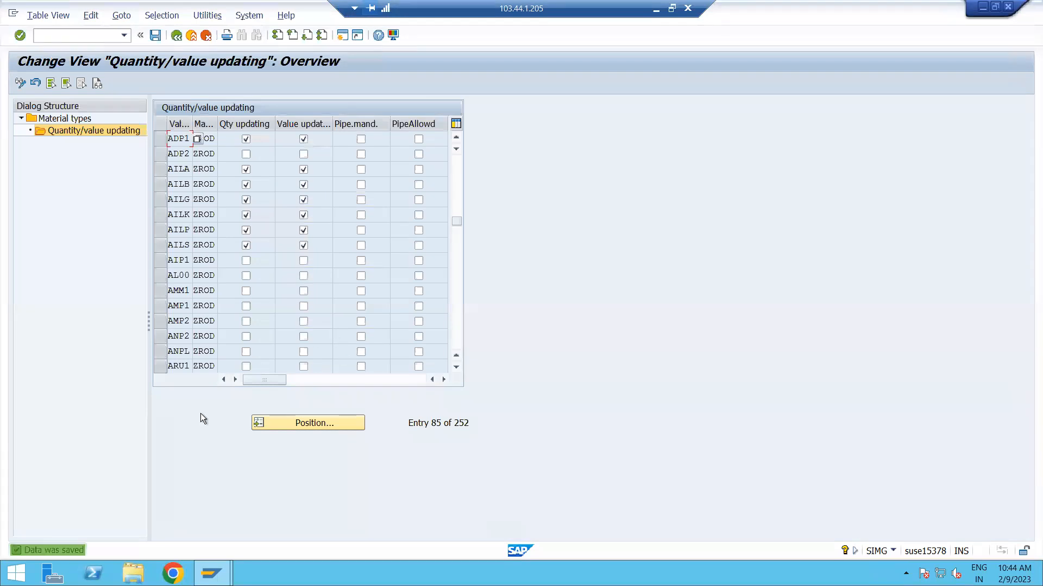
Return to the material types overview and open the quantity/value updating settings of material type ZFR1.
{"action": "left_click", "coordinate": [177, 38]}
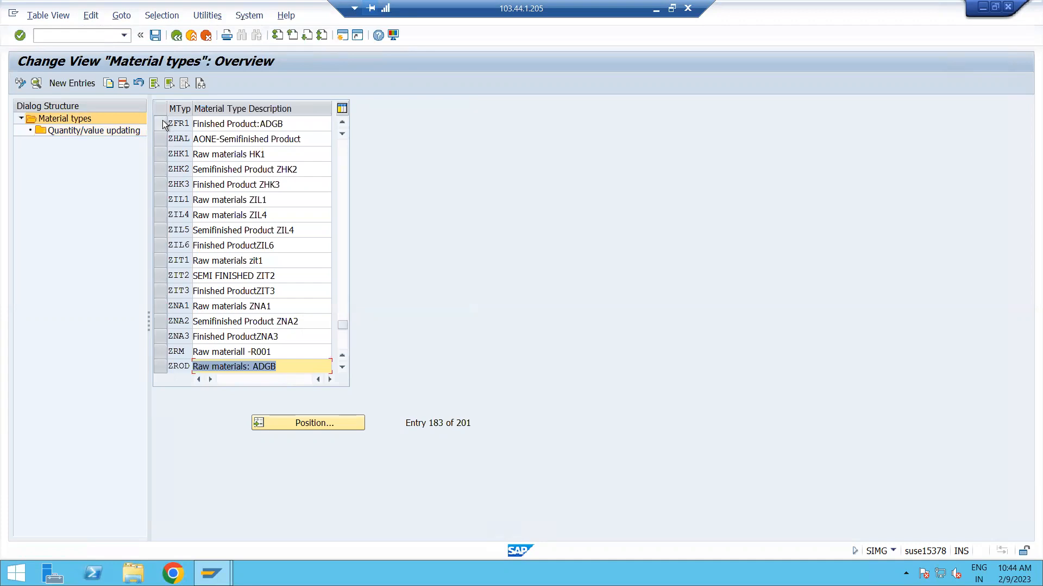
{"action": "left_click", "coordinate": [655, 12]}
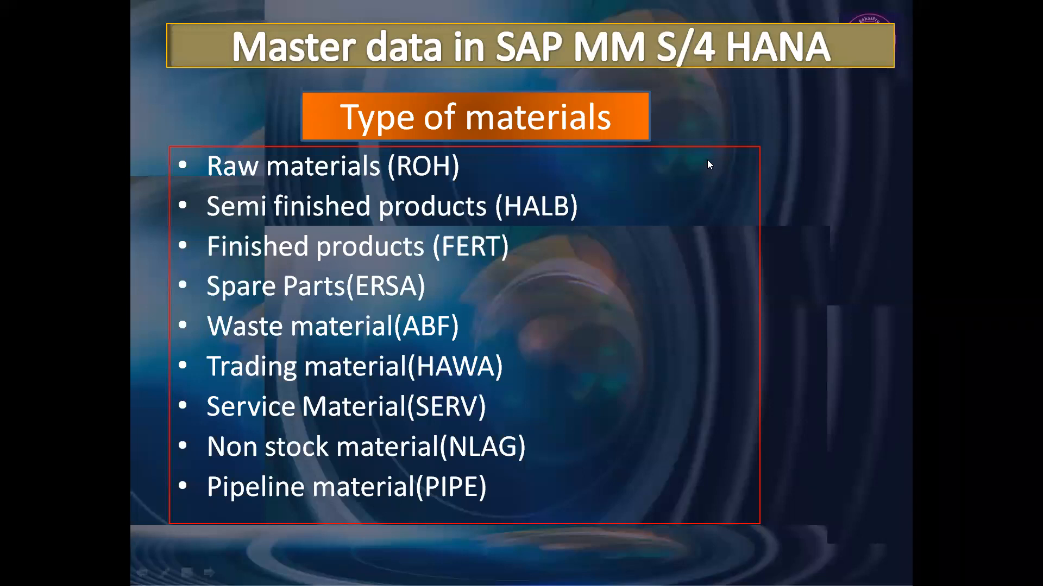
{"action": "key", "text": "alt+Tab"}
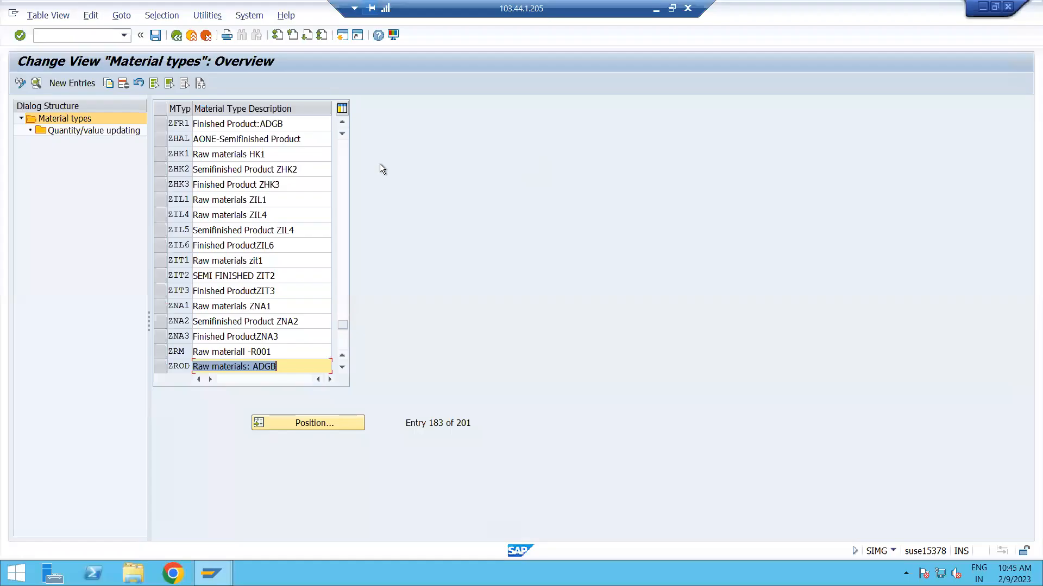
{"action": "left_click", "coordinate": [160, 124]}
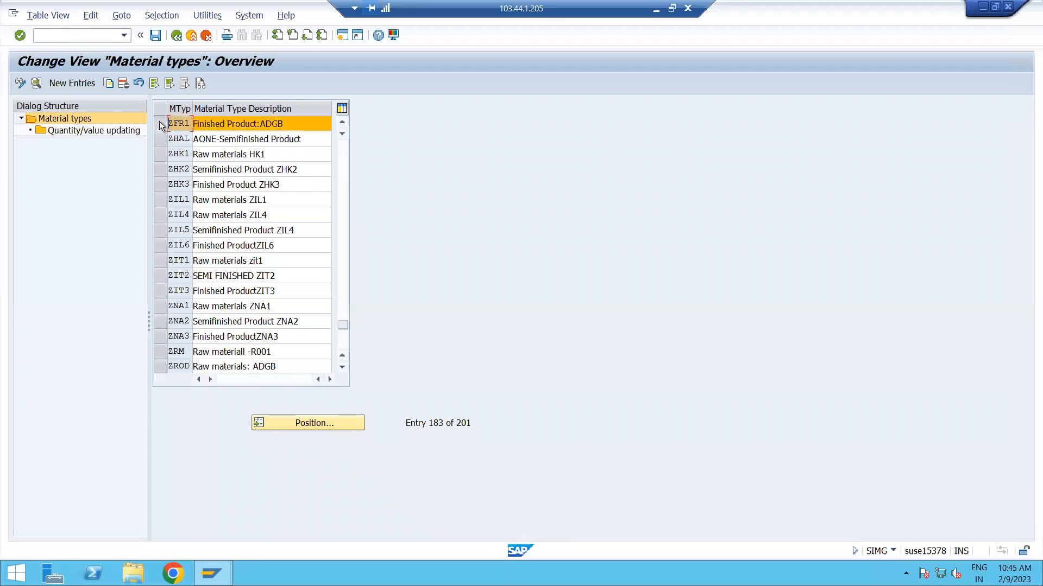
{"action": "double_click", "coordinate": [74, 132]}
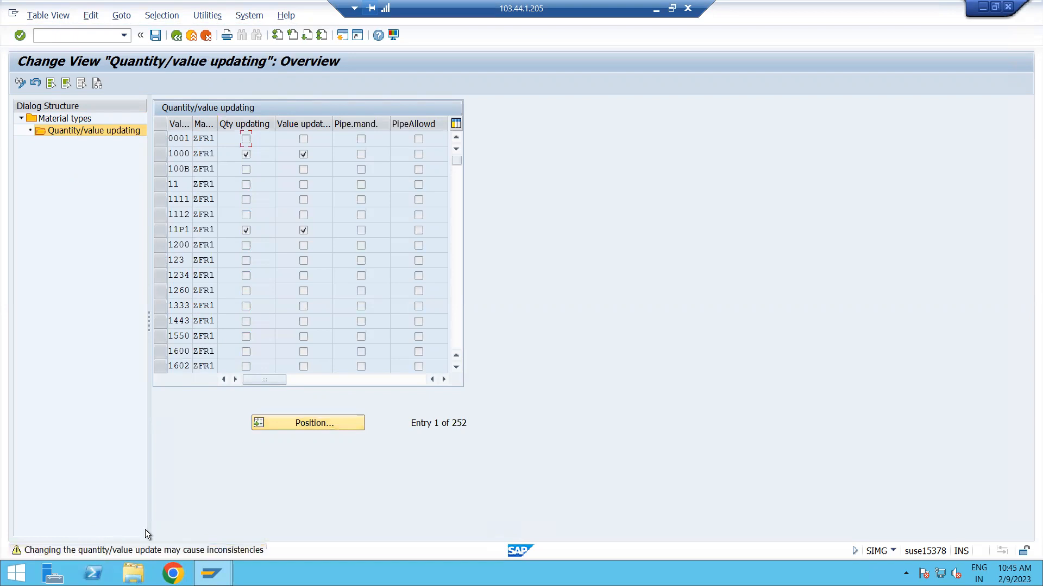
Position the ZFR1 quantity/value updating list at valuation area ADP1.
{"action": "left_click", "coordinate": [307, 424]}
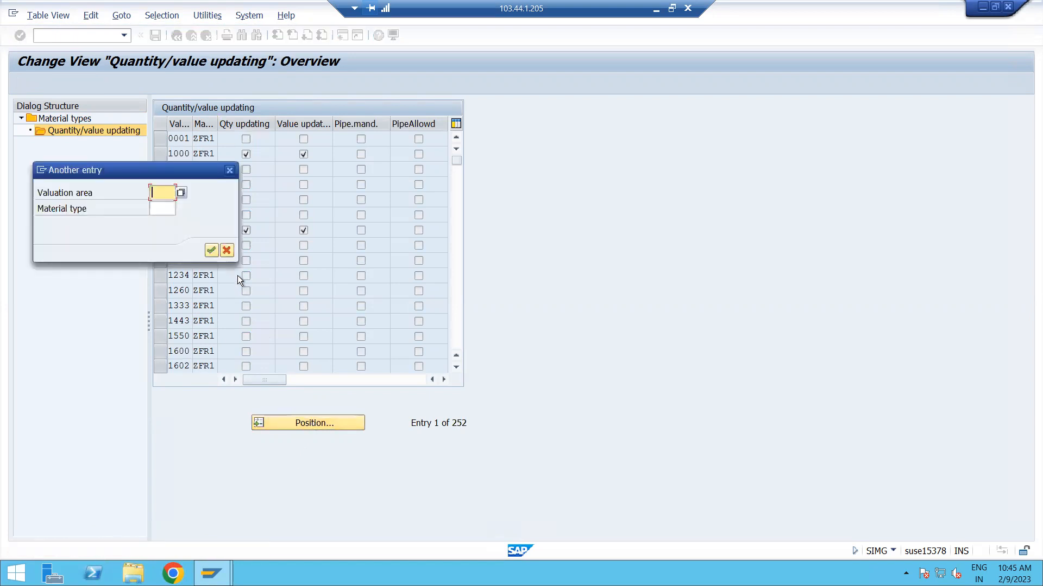
{"action": "key", "text": "space"}
{"action": "left_click", "coordinate": [165, 213]}
{"action": "key", "text": "Return"}
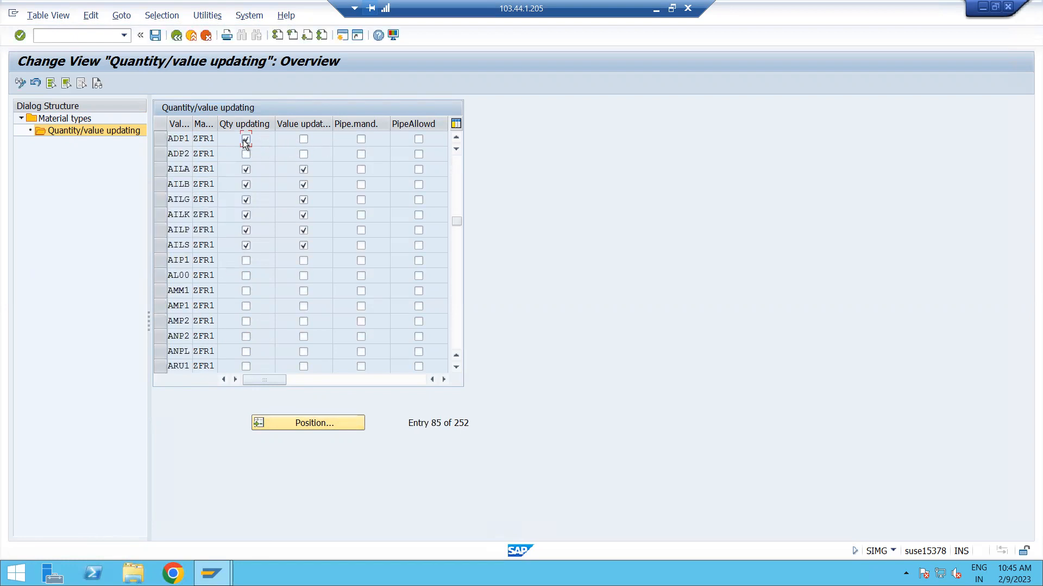
Activate quantity and value updating of ZFR1 for valuation areas ADP1 and ADP2, and save the settings.
{"action": "left_click", "coordinate": [304, 139]}
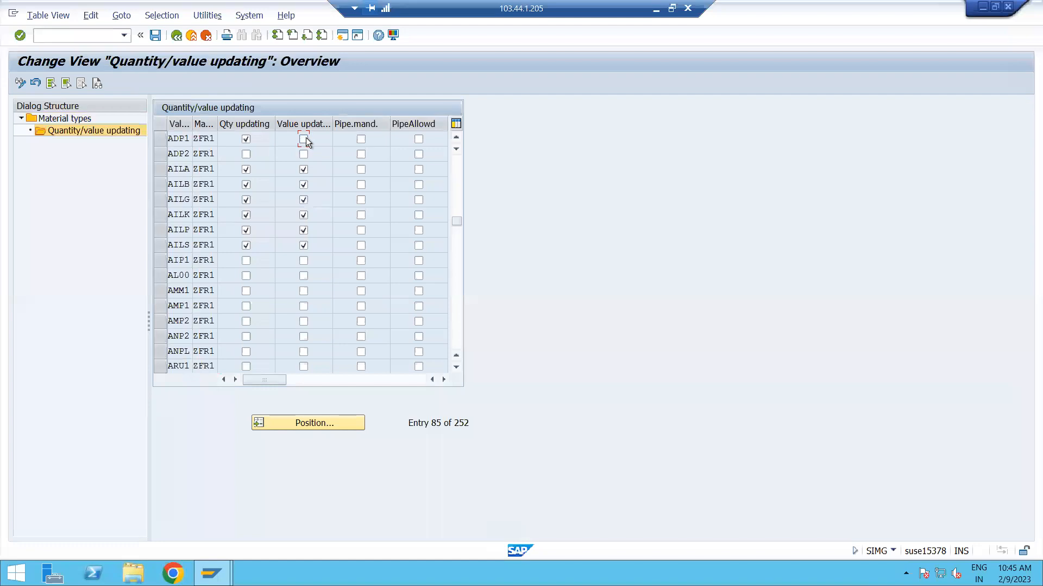
{"action": "double_click", "coordinate": [247, 154]}
{"action": "left_click", "coordinate": [246, 155]}
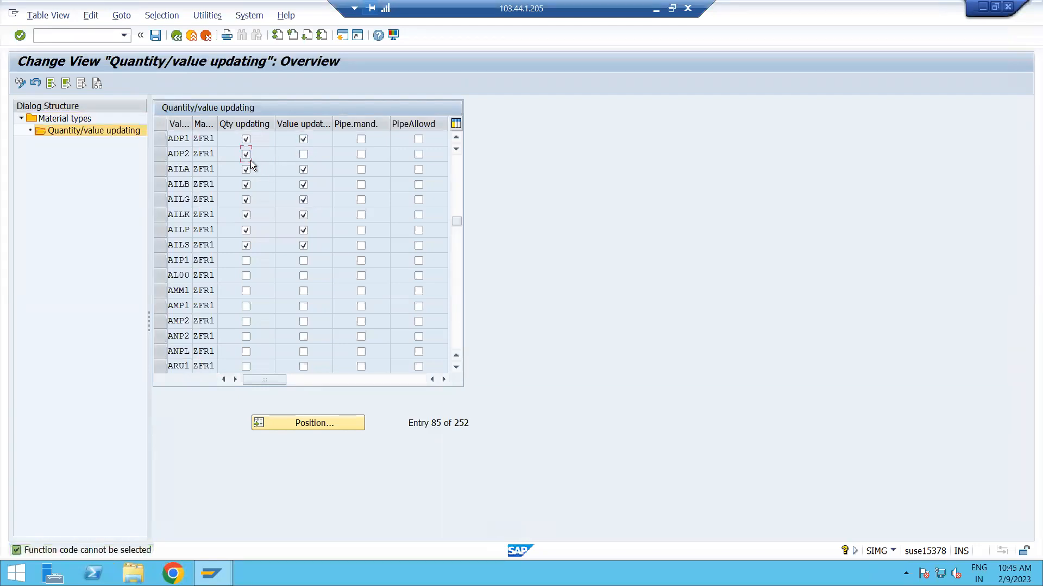
{"action": "left_click", "coordinate": [303, 156]}
{"action": "left_click", "coordinate": [153, 37]}
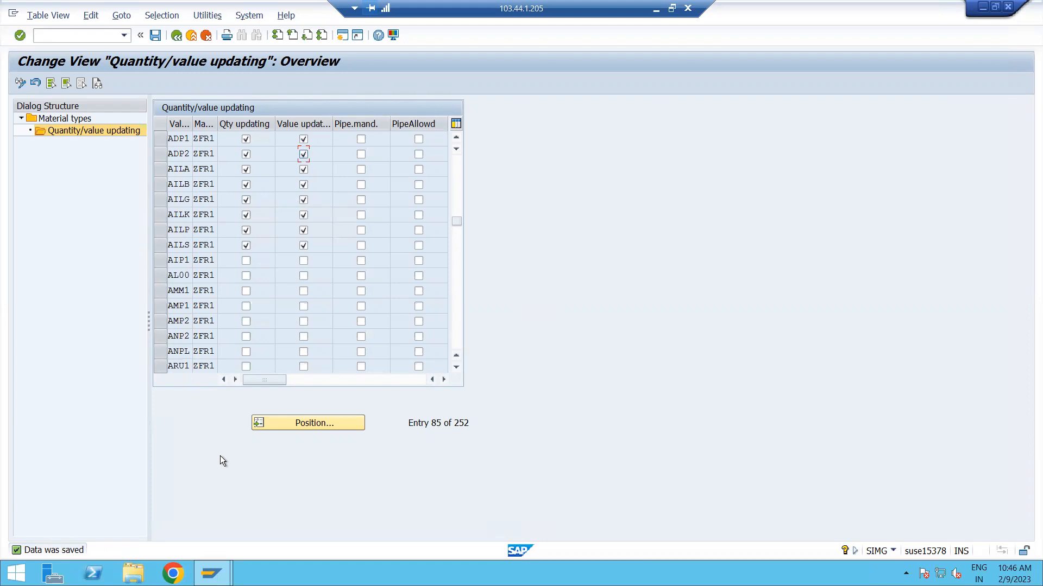
Return to the IMG structure and select the activity Define Number Ranges for Each Material Type.
{"action": "left_click", "coordinate": [174, 36]}
{"action": "left_click", "coordinate": [176, 36]}
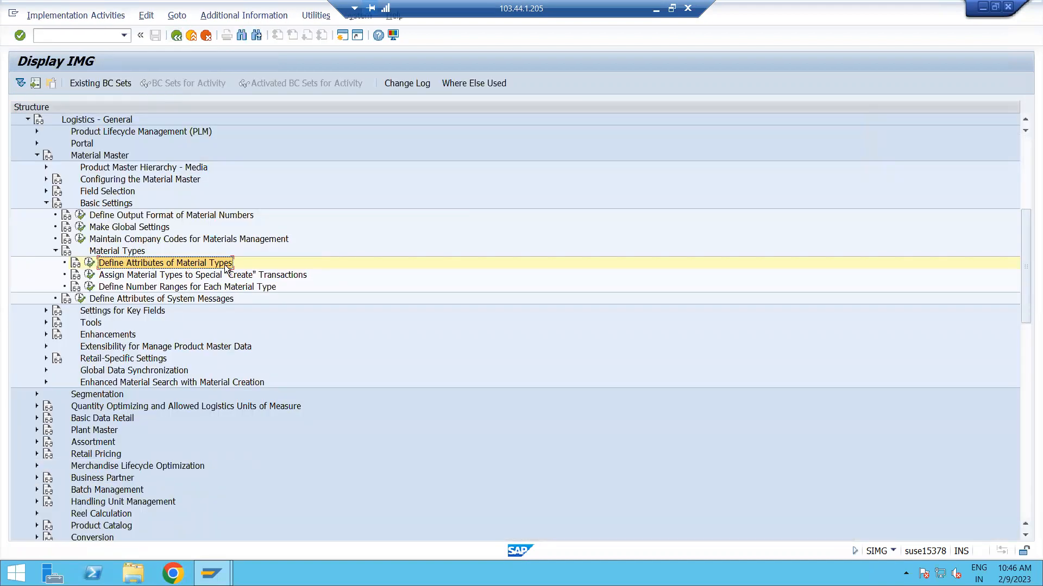
{"action": "left_click", "coordinate": [123, 288]}
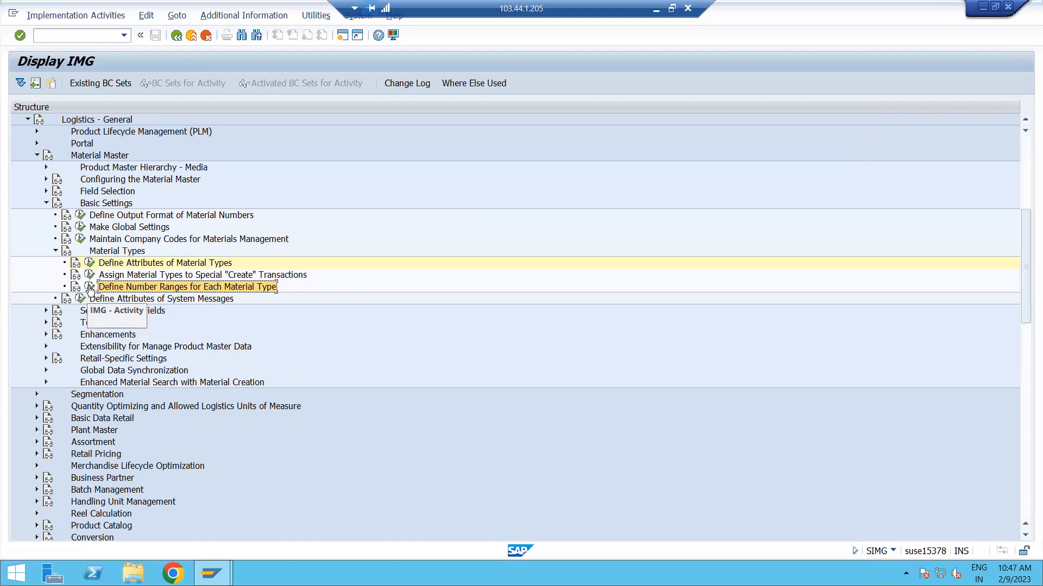
Open the number range definition for material types and display the existing MATERIALNR intervals.
{"action": "left_click", "coordinate": [89, 288]}
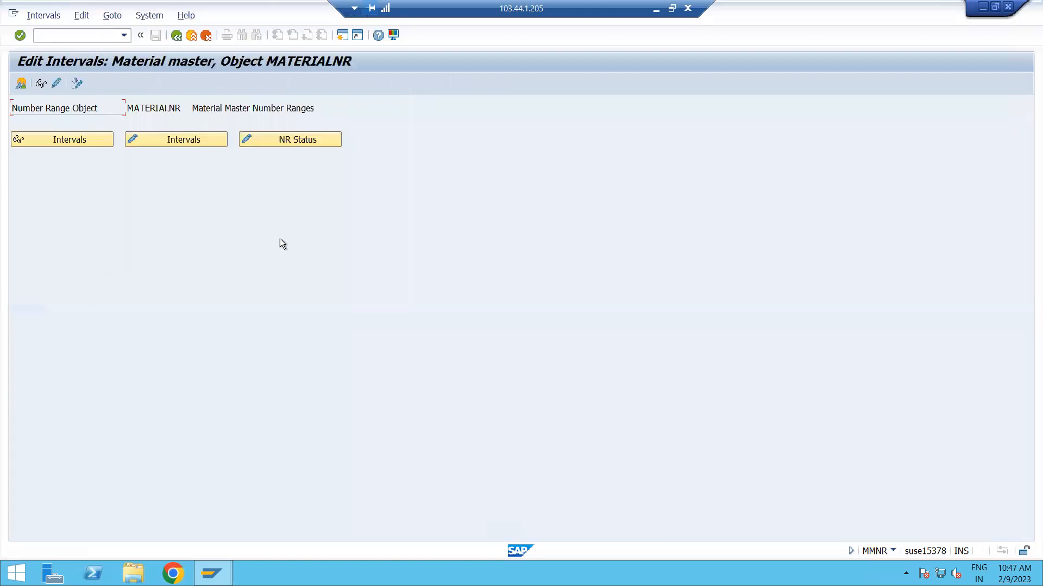
{"action": "left_click", "coordinate": [69, 143]}
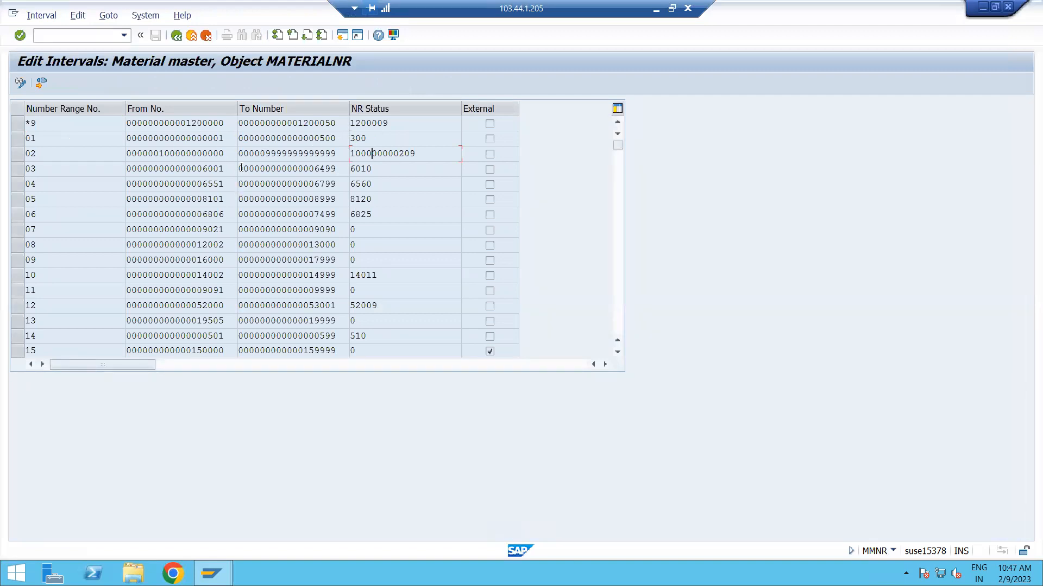
{"action": "left_click_drag", "start_coordinate": [225, 124], "coordinate": [22, 140]}
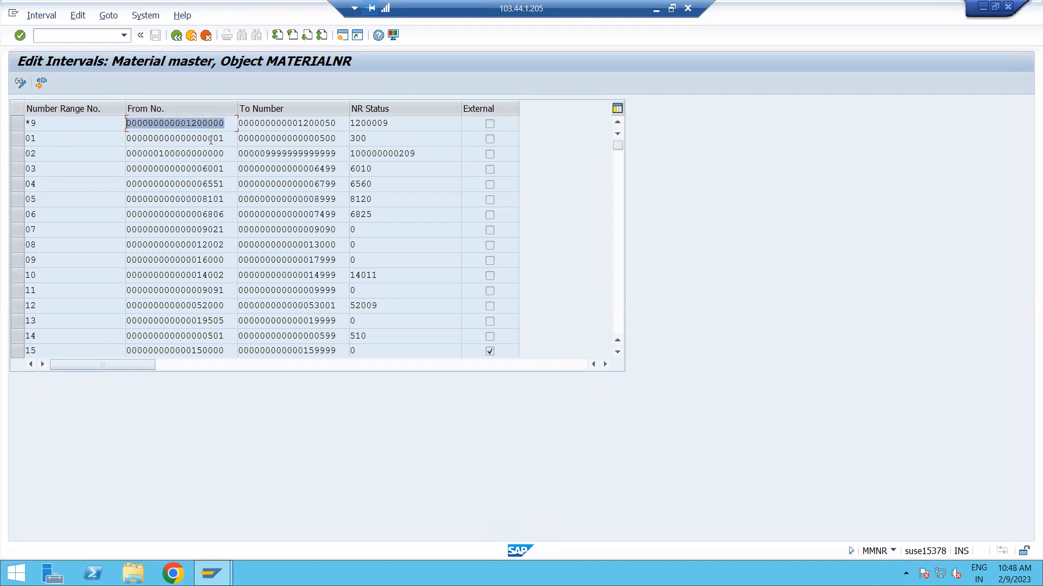
{"action": "left_click", "coordinate": [227, 141]}
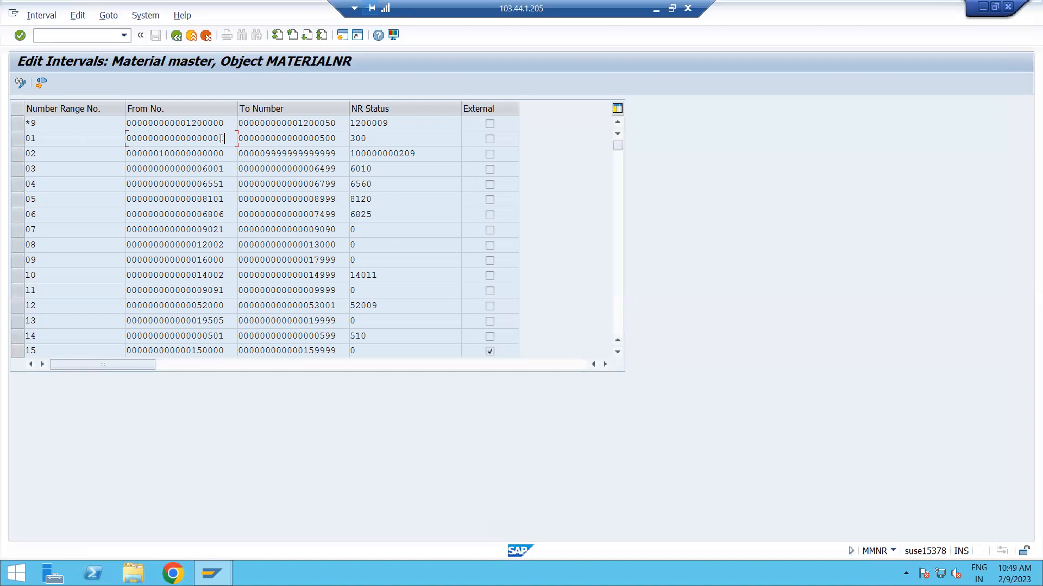
Examine the digits and length of the From No. value of number range 01.
{"action": "left_click_drag", "start_coordinate": [128, 138], "coordinate": [224, 140]}
{"action": "left_click", "coordinate": [131, 139]}
{"action": "key", "text": "Right"}
{"action": "key", "text": "Right"}
{"action": "key", "text": "Right"}
{"action": "key", "text": "Right"}
{"action": "key", "text": "Right"}
{"action": "key", "text": "Right"}
{"action": "key", "text": "Right"}
{"action": "key", "text": "Right"}
{"action": "key", "text": "Right"}
{"action": "key", "text": "Right"}
{"action": "key", "text": "Right"}
{"action": "key", "text": "Right"}
{"action": "key", "text": "Right"}
{"action": "key", "text": "Right"}
{"action": "left_click_drag", "start_coordinate": [225, 138], "coordinate": [158, 139]}
{"action": "left_click", "coordinate": [134, 139]}
{"action": "left_click", "coordinate": [136, 138]}
{"action": "key", "text": "Left"}
{"action": "key", "text": "Left"}
{"action": "key", "text": "Right"}
{"action": "key", "text": "Right"}
{"action": "key", "text": "Right"}
{"action": "key", "text": "shift+Left"}
{"action": "key", "text": "shift+Left"}
{"action": "key", "text": "shift+Left"}
{"action": "key", "text": "shift+Left"}
{"action": "left_click_drag", "start_coordinate": [152, 138], "coordinate": [154, 138]}
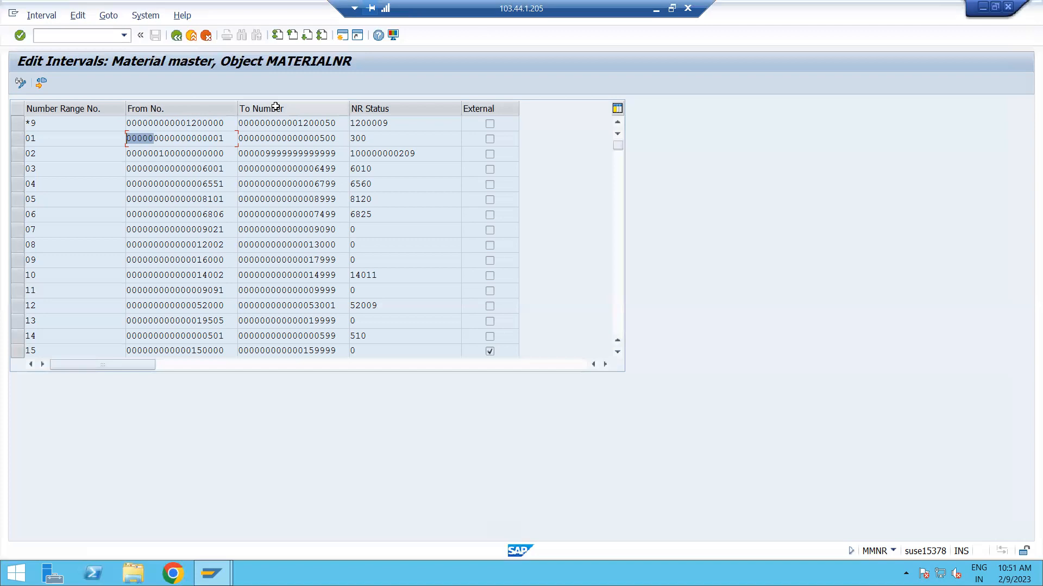
Compare the from number, to number and NR status values of number ranges 01 and 03.
{"action": "double_click", "coordinate": [160, 139]}
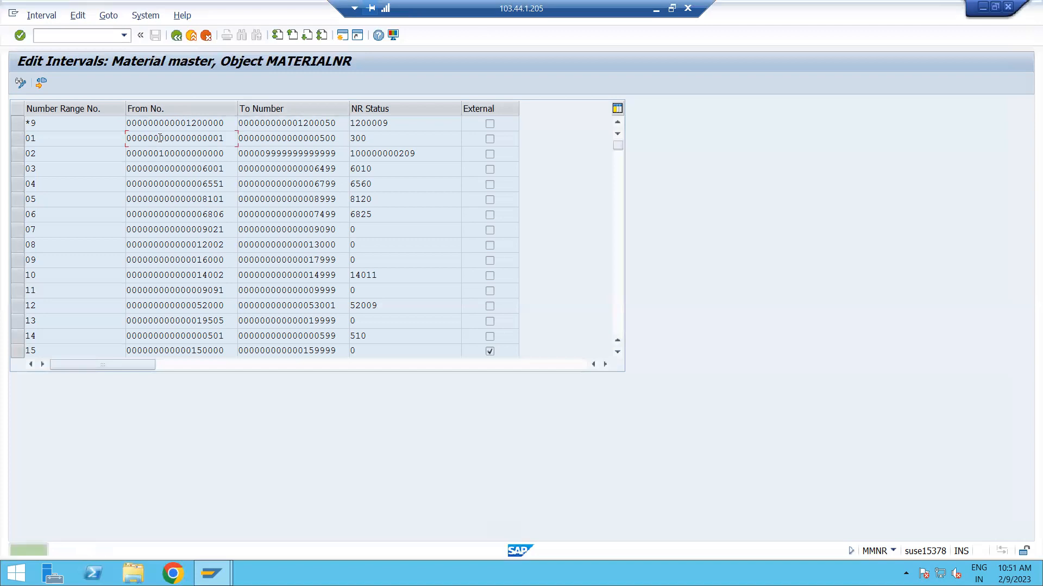
{"action": "double_click", "coordinate": [223, 139]}
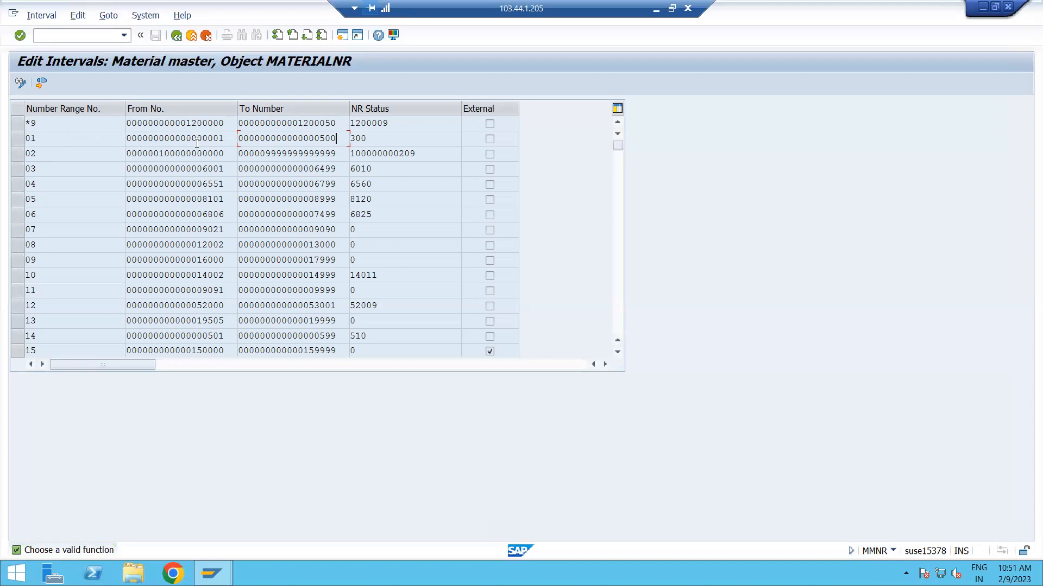
{"action": "double_click", "coordinate": [333, 139]}
{"action": "left_click_drag", "start_coordinate": [367, 139], "coordinate": [347, 139]}
{"action": "left_click", "coordinate": [231, 169]}
{"action": "left_click_drag", "start_coordinate": [223, 169], "coordinate": [203, 169]}
{"action": "left_click", "coordinate": [203, 169]}
{"action": "left_click_drag", "start_coordinate": [375, 169], "coordinate": [353, 169]}
{"action": "left_click_drag", "start_coordinate": [313, 169], "coordinate": [335, 169]}
{"action": "left_click", "coordinate": [335, 168]}
Inspect which MATERIALNR fields are editable when changing intervals and when changing the NR status, and return to the initial screen.
{"action": "left_click", "coordinate": [176, 37]}
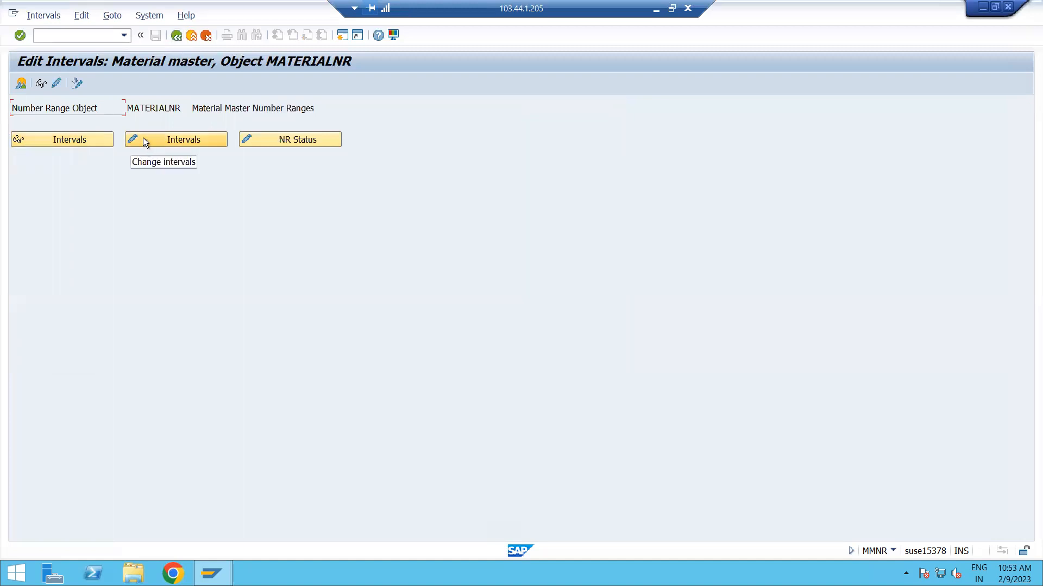
{"action": "left_click", "coordinate": [187, 141]}
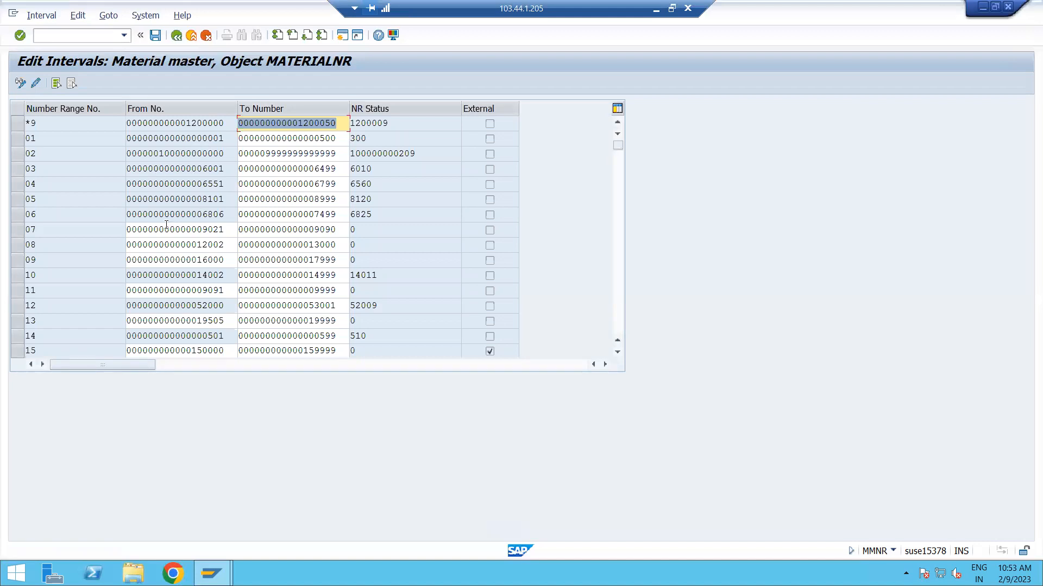
{"action": "left_click", "coordinate": [343, 230]}
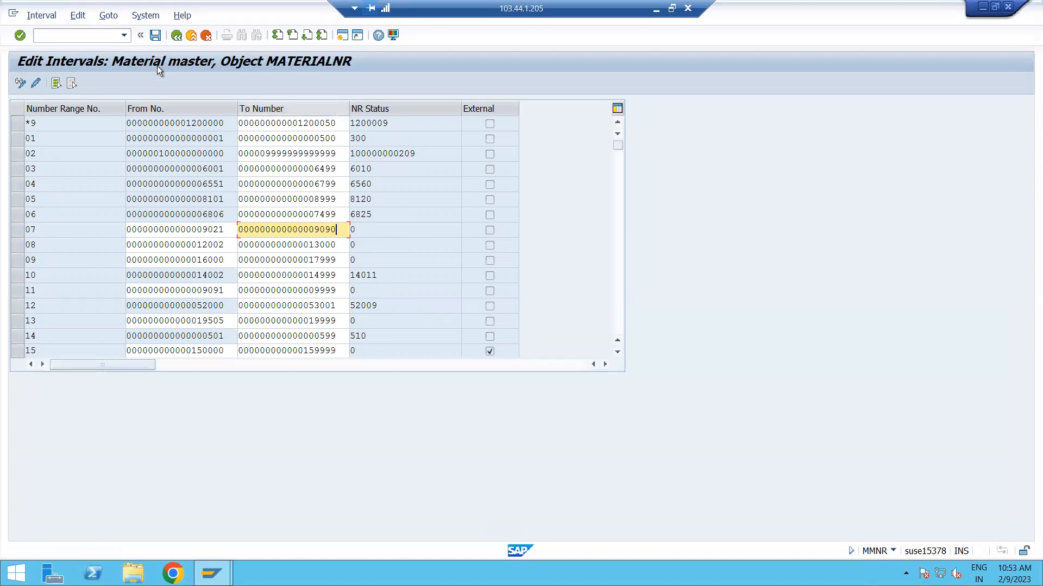
{"action": "left_click", "coordinate": [177, 35]}
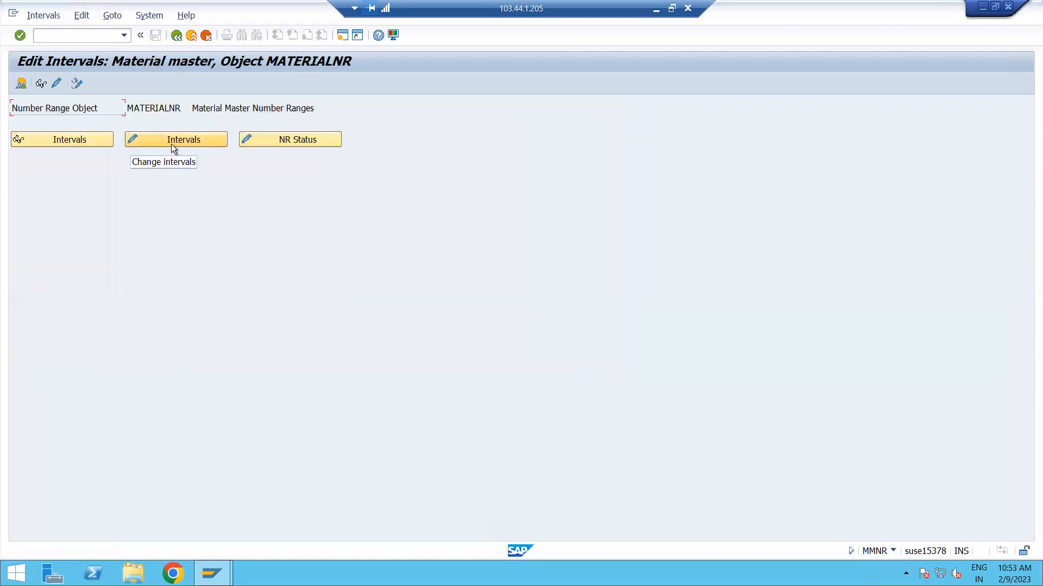
{"action": "left_click", "coordinate": [308, 142]}
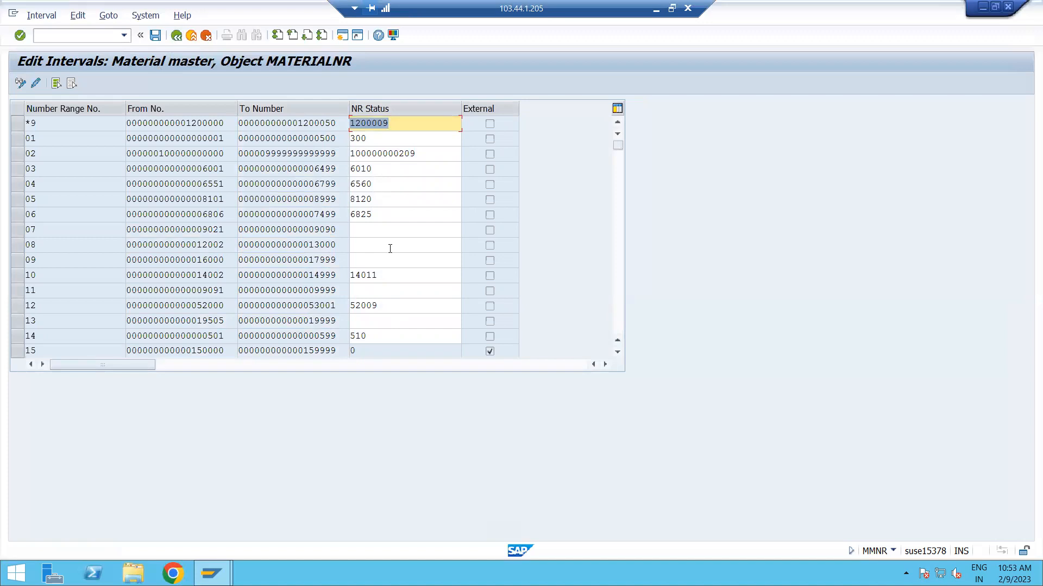
{"action": "left_click", "coordinate": [173, 39]}
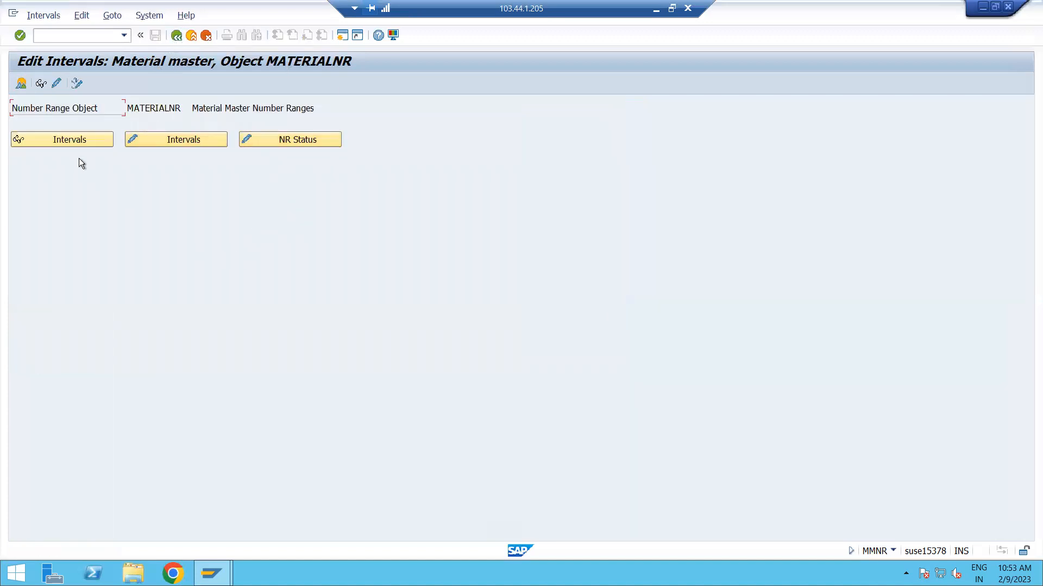
Review the interval display, interval change and NR status views of MATERIALNR once more, and return to the initial screen.
{"action": "left_click", "coordinate": [47, 139]}
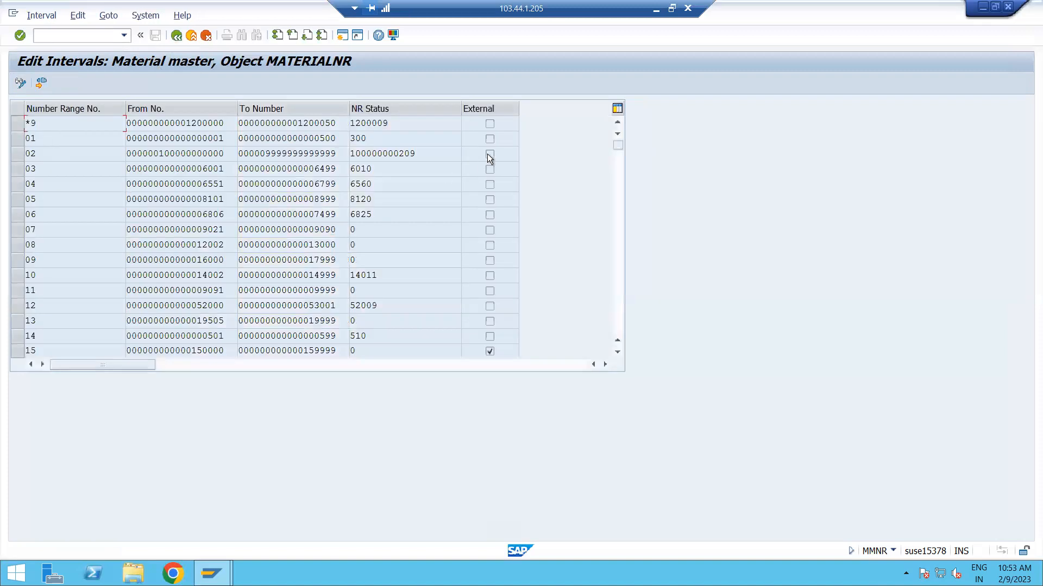
{"action": "left_click", "coordinate": [176, 36]}
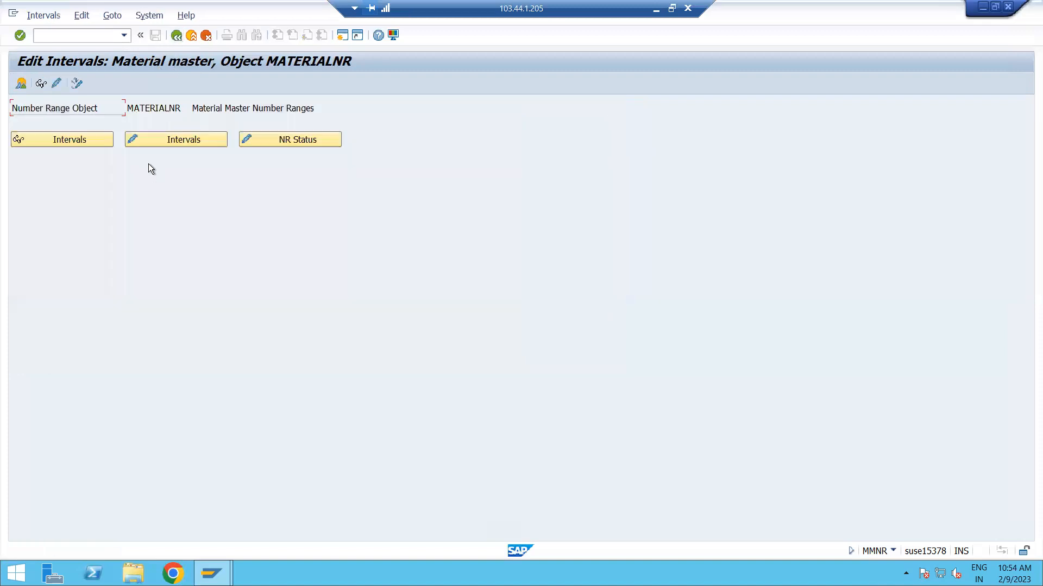
{"action": "left_click", "coordinate": [149, 139]}
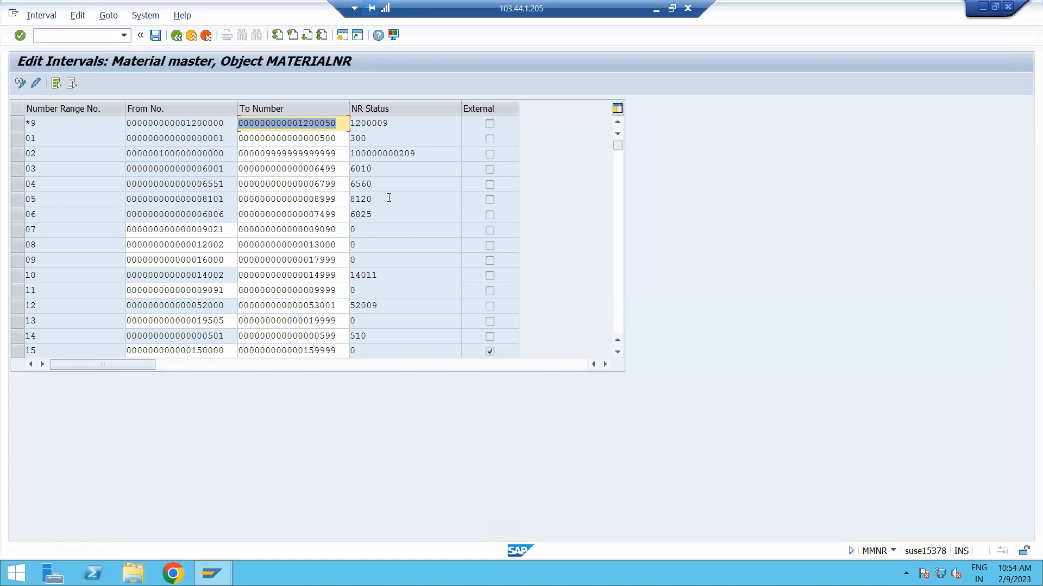
{"action": "left_click", "coordinate": [174, 36]}
{"action": "left_click", "coordinate": [279, 140]}
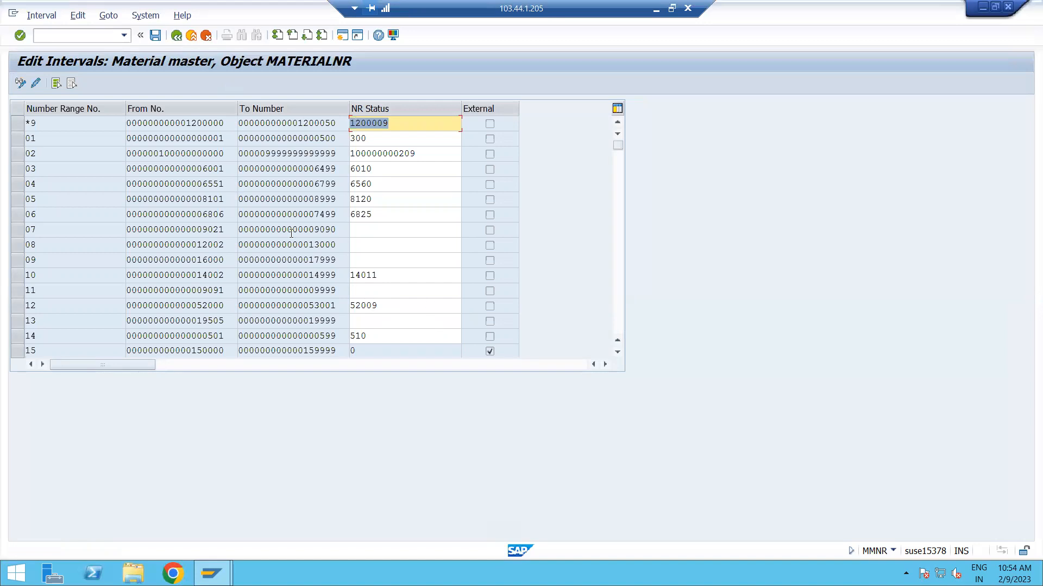
{"action": "left_click", "coordinate": [176, 35]}
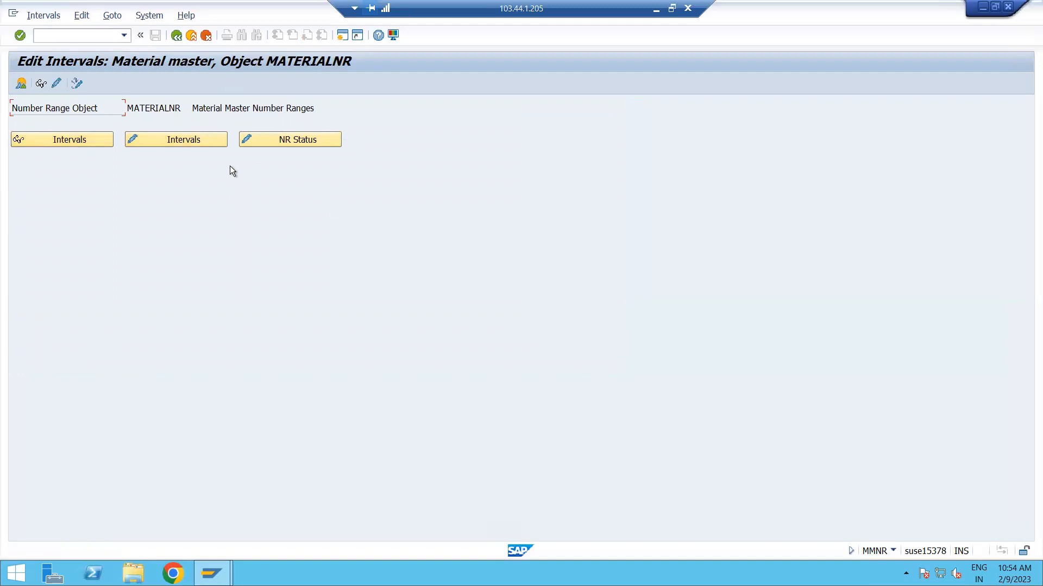
Open the MATERIALNR groups for changing and create a new group named RAW MATERIAL :ADGB.
{"action": "left_click", "coordinate": [56, 84]}
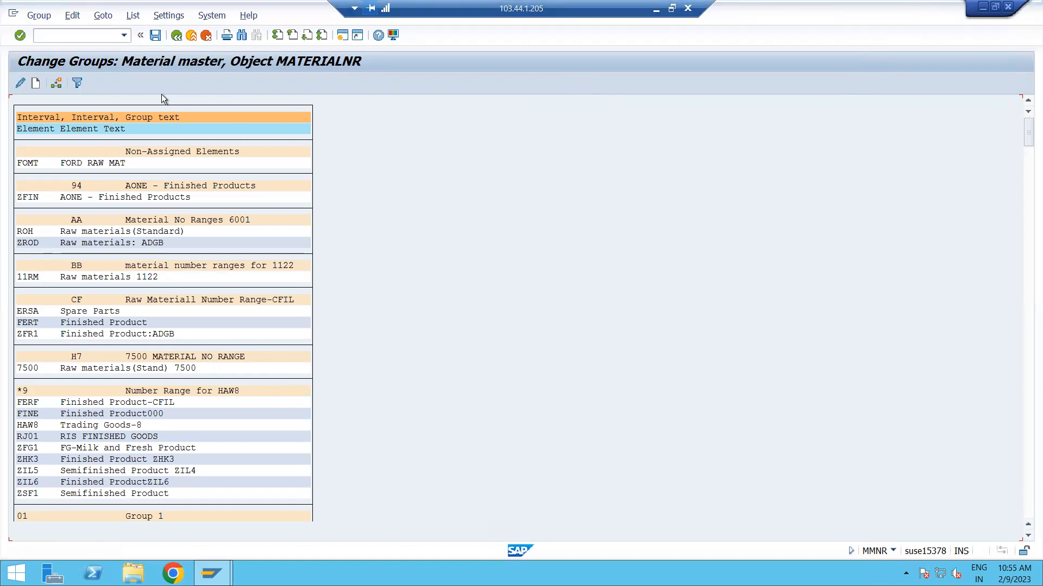
{"action": "left_click", "coordinate": [36, 85]}
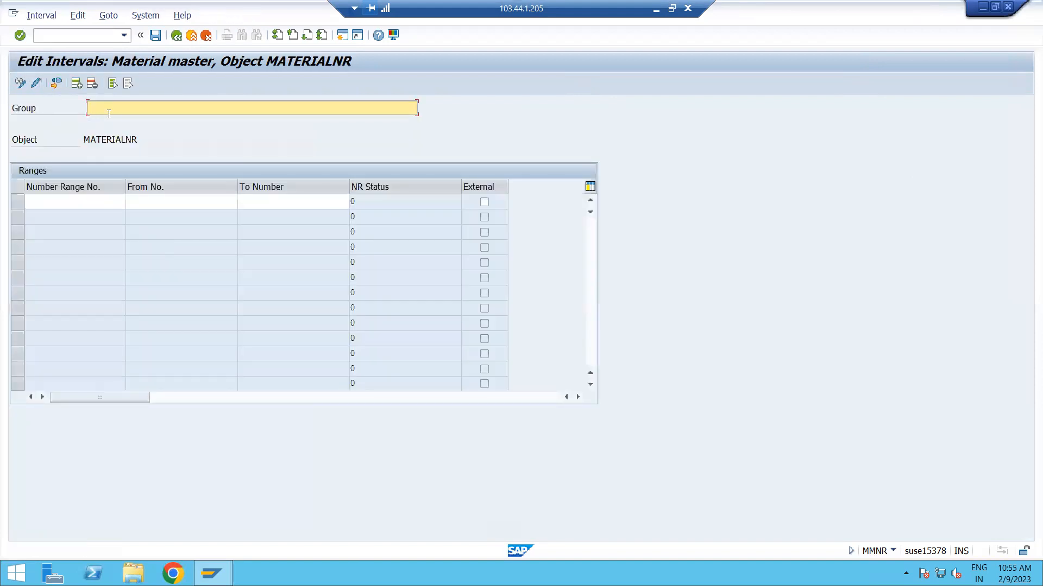
{"action": "type", "text": "RAW MATERIAL :ADGB"}
{"action": "left_click", "coordinate": [63, 202]}
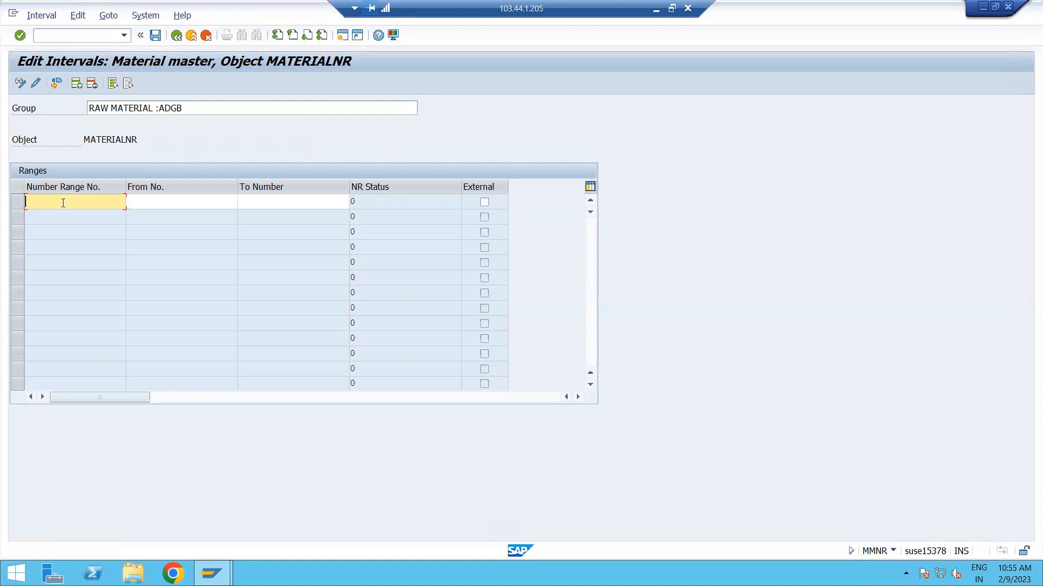
{"action": "type", "text": "49"}
{"action": "double_click", "coordinate": [72, 203]}
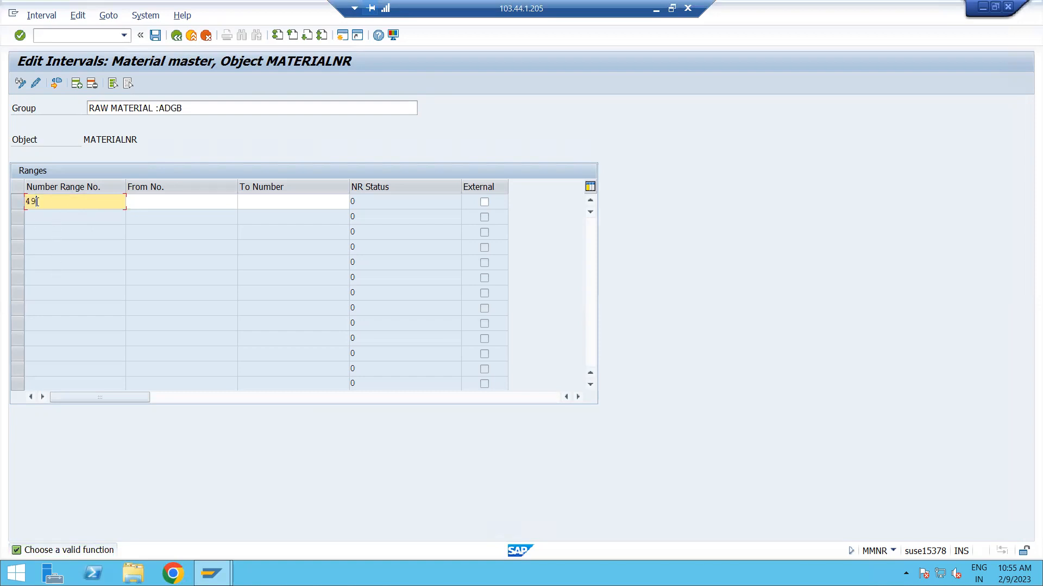
{"action": "left_click", "coordinate": [146, 201]}
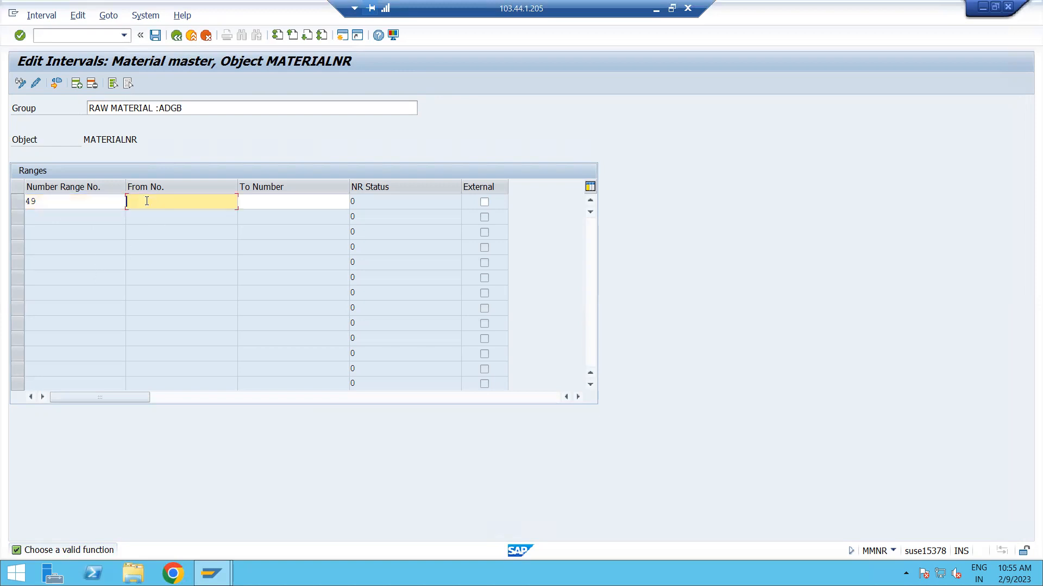
{"action": "left_click", "coordinate": [57, 207]}
{"action": "key", "text": "BackSpace"}
{"action": "key", "text": "BackSpace"}
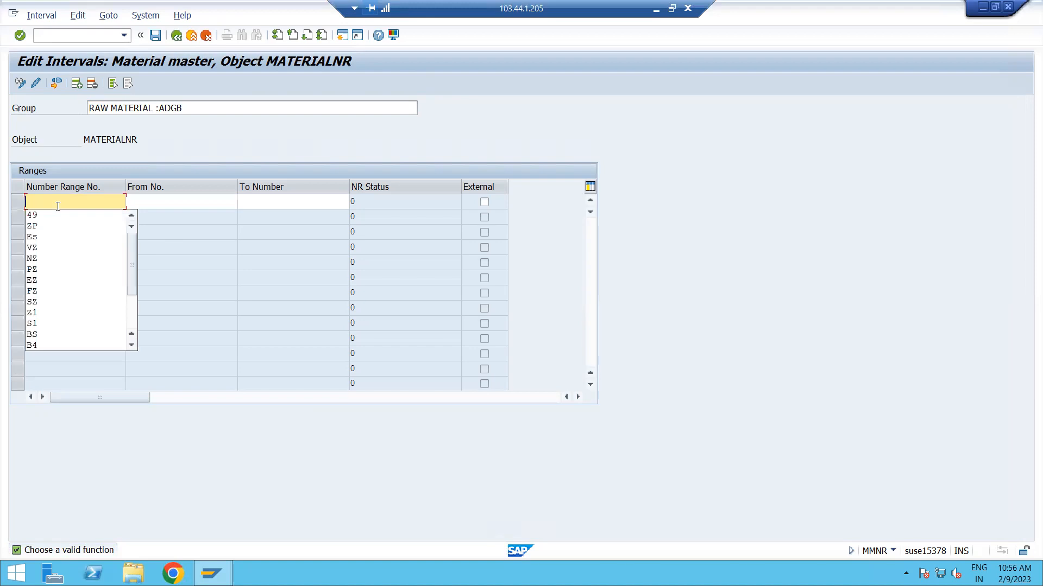
{"action": "type", "text": "58"}
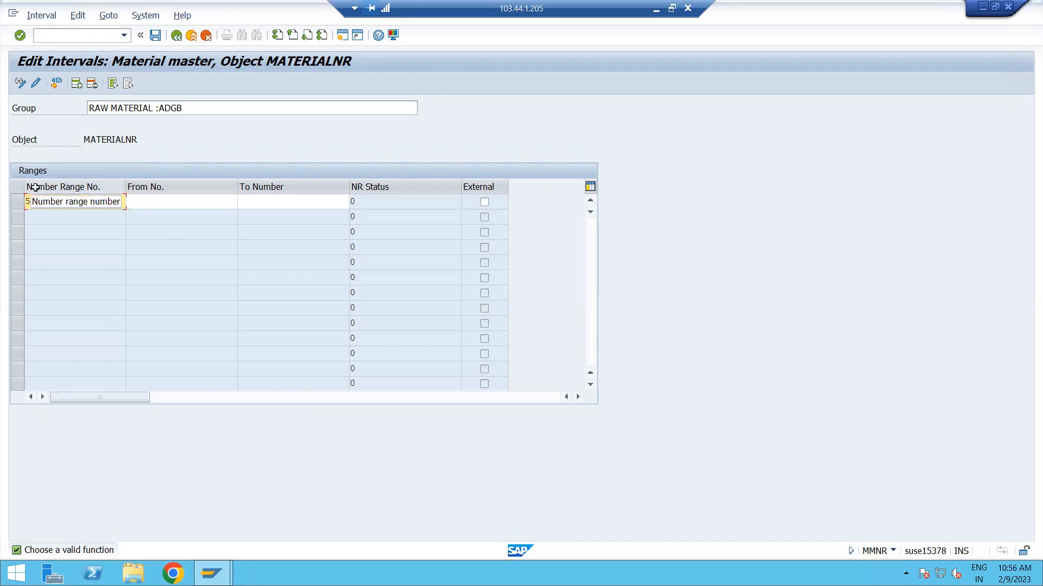
{"action": "double_click", "coordinate": [48, 202]}
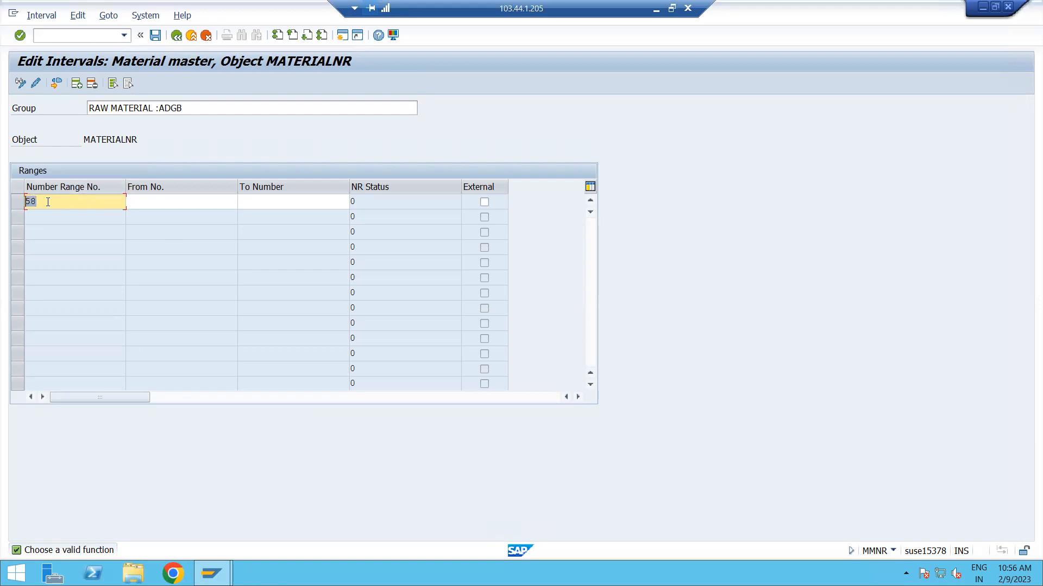
{"action": "type", "text": "K7"}
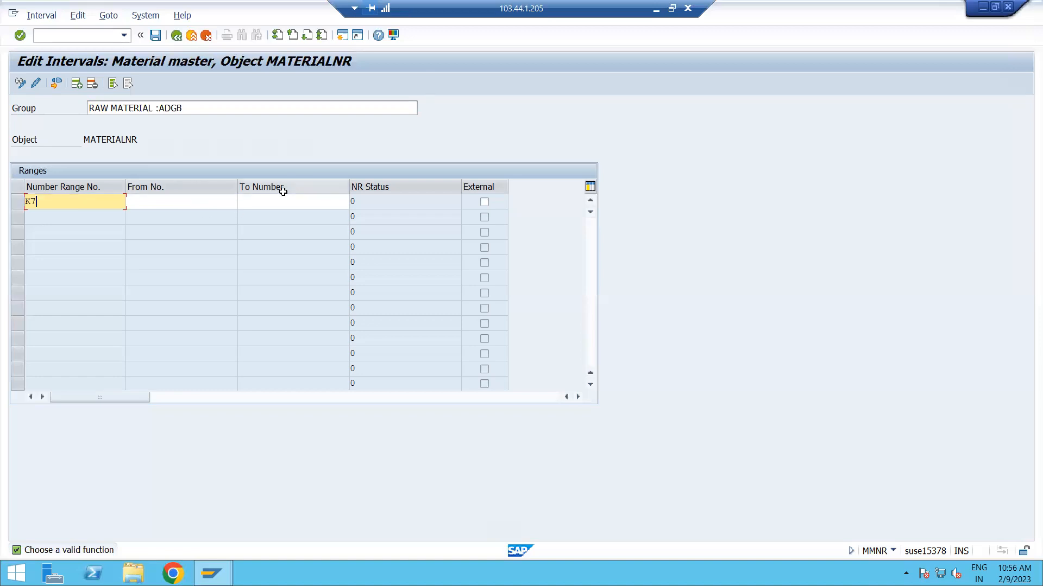
{"action": "left_click", "coordinate": [235, 205]}
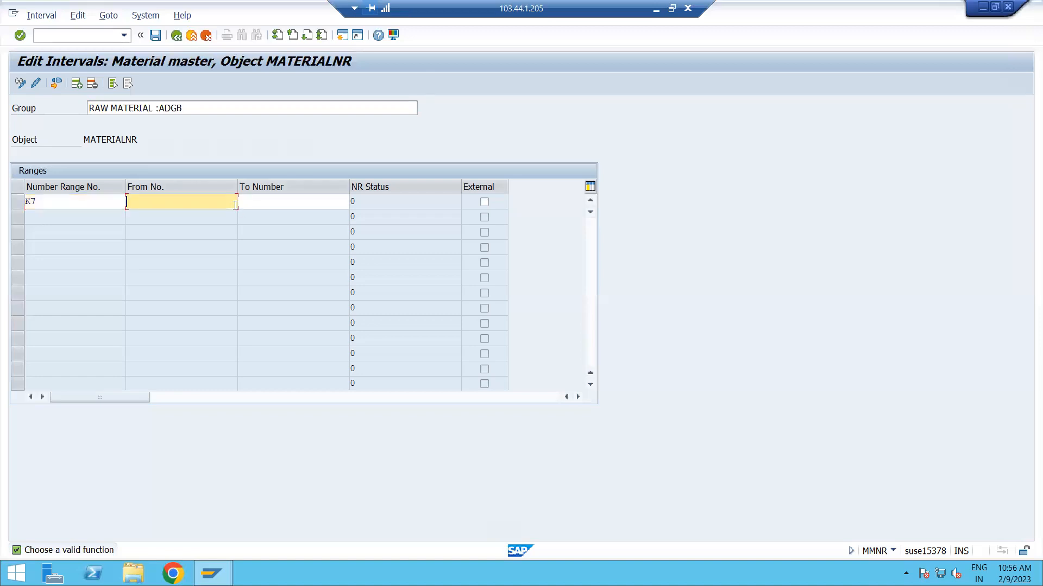
{"action": "type", "text": "4970000000"}
{"action": "key", "text": "Left"}
{"action": "key", "text": "Right"}
{"action": "key", "text": "Right"}
{"action": "key", "text": "Right"}
{"action": "key", "text": "Right"}
{"action": "key", "text": "Right"}
{"action": "key", "text": "Right"}
{"action": "key", "text": "Right"}
{"action": "key", "text": "Right"}
{"action": "type", "text": "1"}
{"action": "left_click_drag", "start_coordinate": [186, 201], "coordinate": [128, 202]}
{"action": "key", "text": "ctrl+c"}
{"action": "left_click", "coordinate": [280, 203]}
{"action": "key", "text": "ctrl+v"}
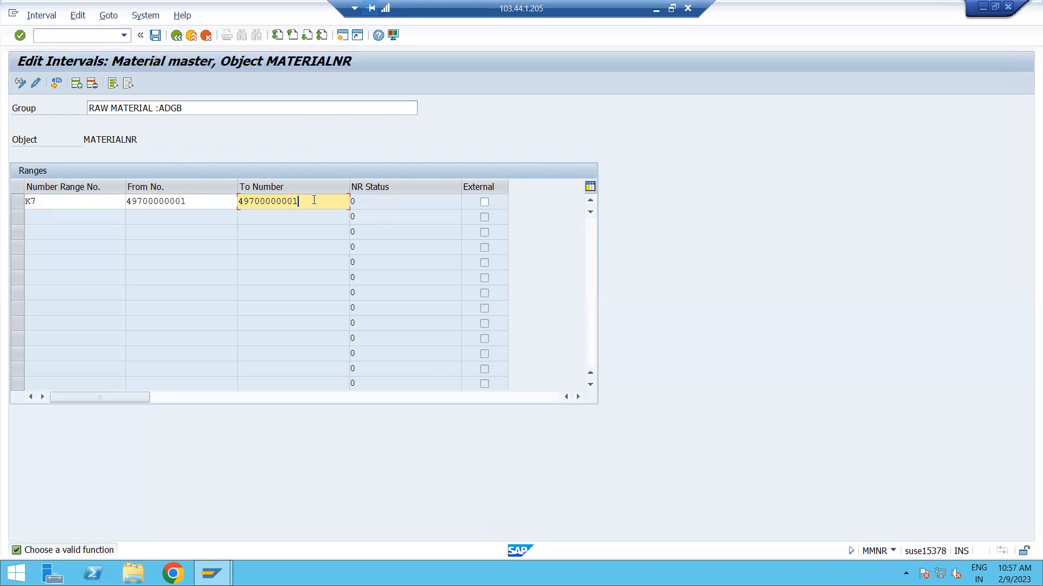
{"action": "key", "text": "BackSpace"}
{"action": "key", "text": "BackSpace"}
{"action": "type", "text": "20"}
{"action": "left_click", "coordinate": [376, 201]}
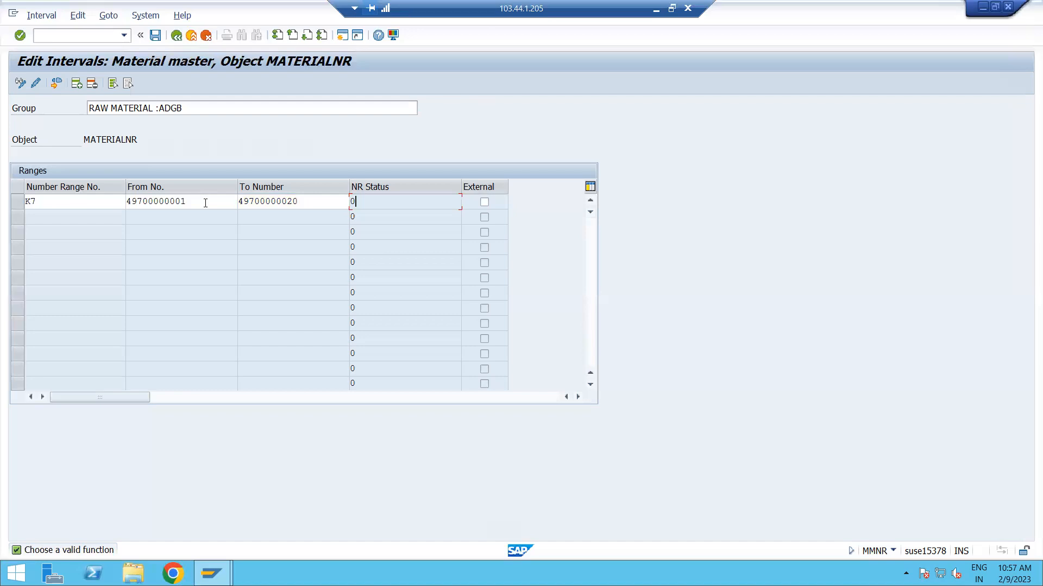
Try the suffix AB on the K7 from number and YZ on its to number, and remove both.
{"action": "left_click", "coordinate": [205, 203]}
{"action": "type", "text": "AB"}
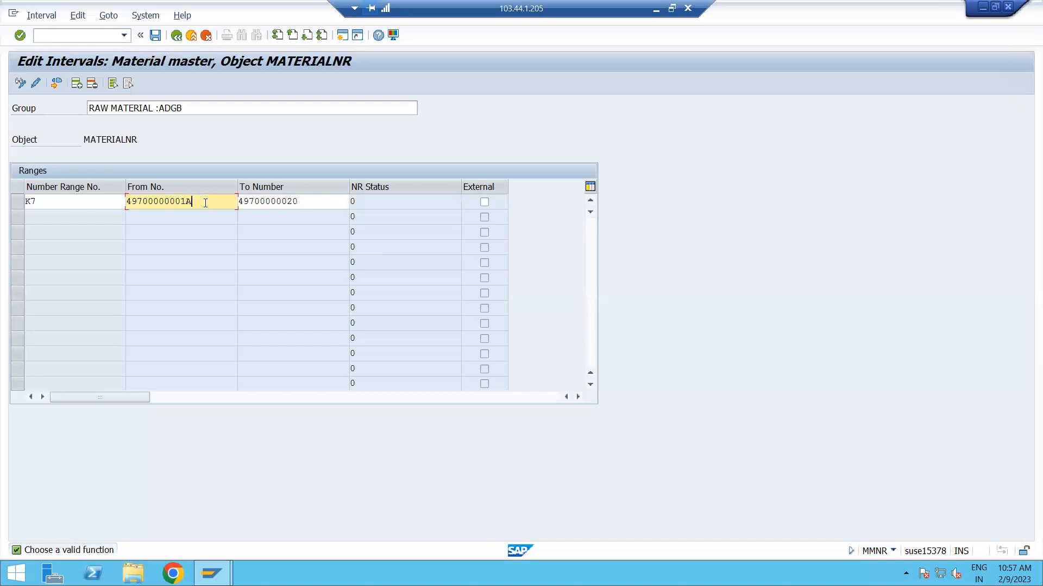
{"action": "left_click", "coordinate": [330, 205]}
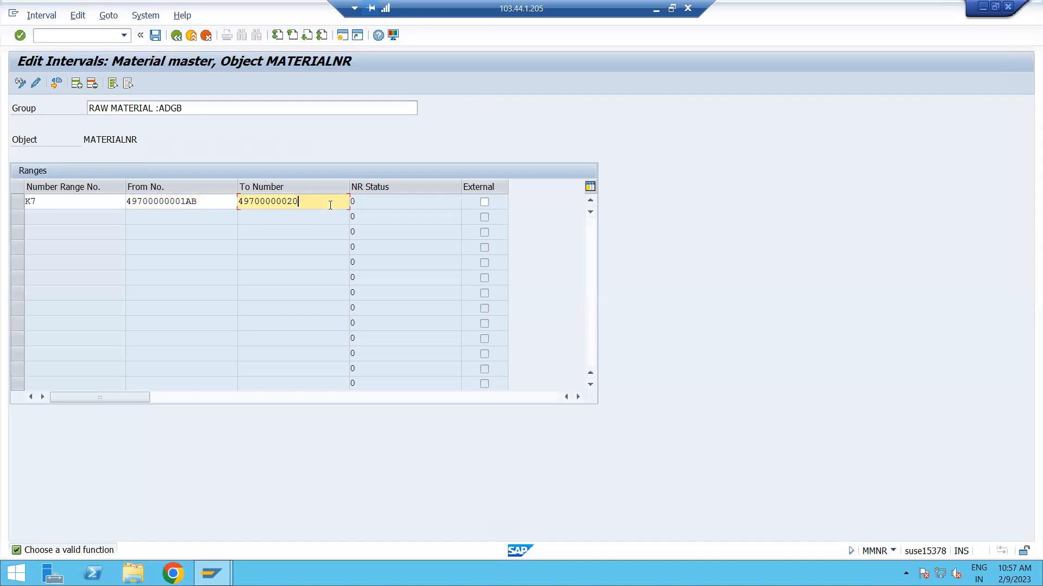
{"action": "type", "text": "YZ"}
{"action": "key", "text": "BackSpace"}
{"action": "key", "text": "BackSpace"}
{"action": "left_click", "coordinate": [199, 202]}
{"action": "key", "text": "BackSpace"}
{"action": "key", "text": "BackSpace"}
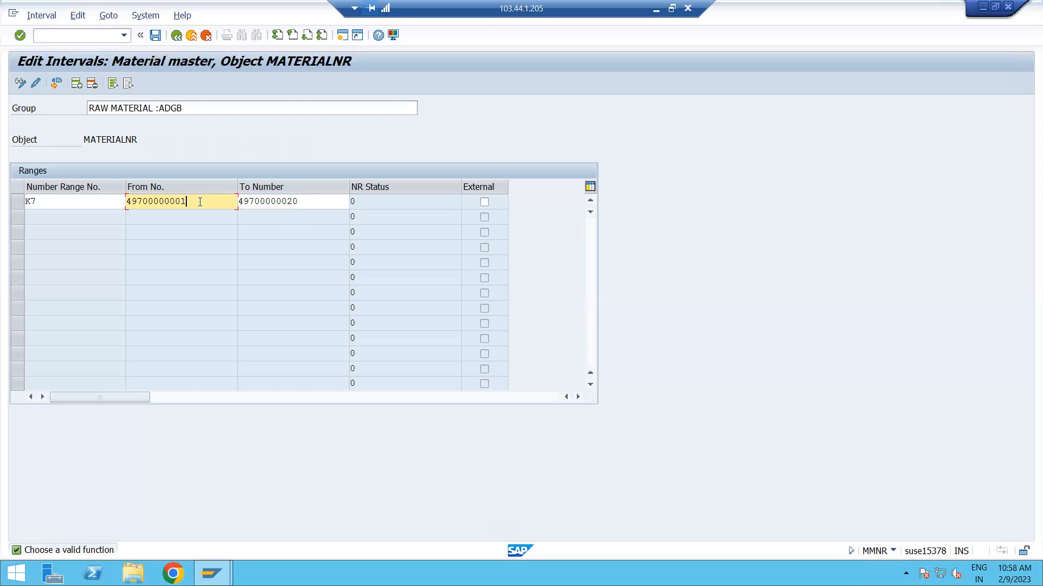
Mark number range K7 for external number assignment.
{"action": "left_click", "coordinate": [484, 203]}
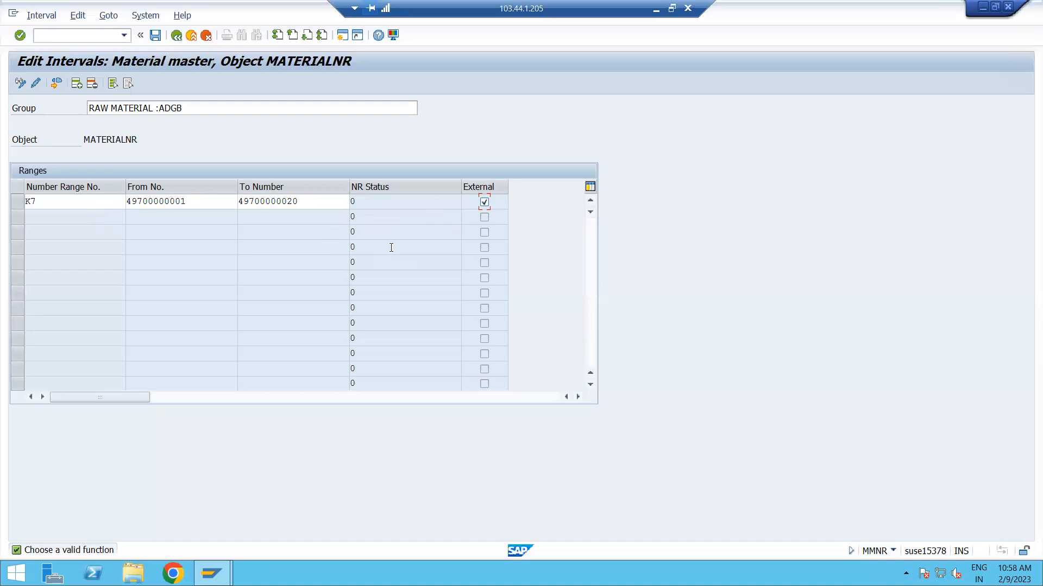
{"action": "left_click", "coordinate": [484, 201]}
{"action": "double_click", "coordinate": [485, 203]}
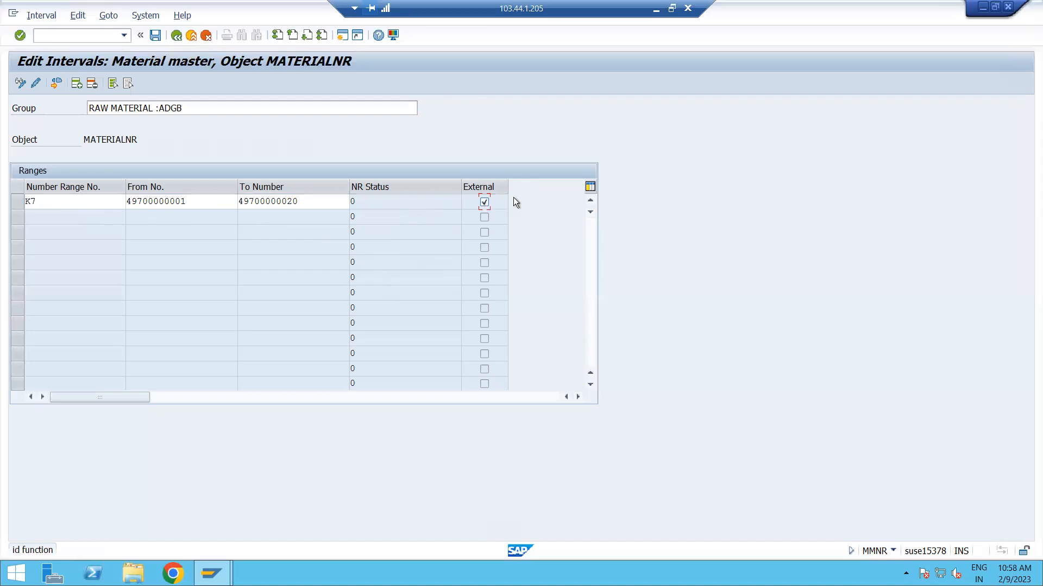
Clear the external assignment of interval K7, try to save it, and leave interval editing for the group overview.
{"action": "left_click", "coordinate": [485, 202]}
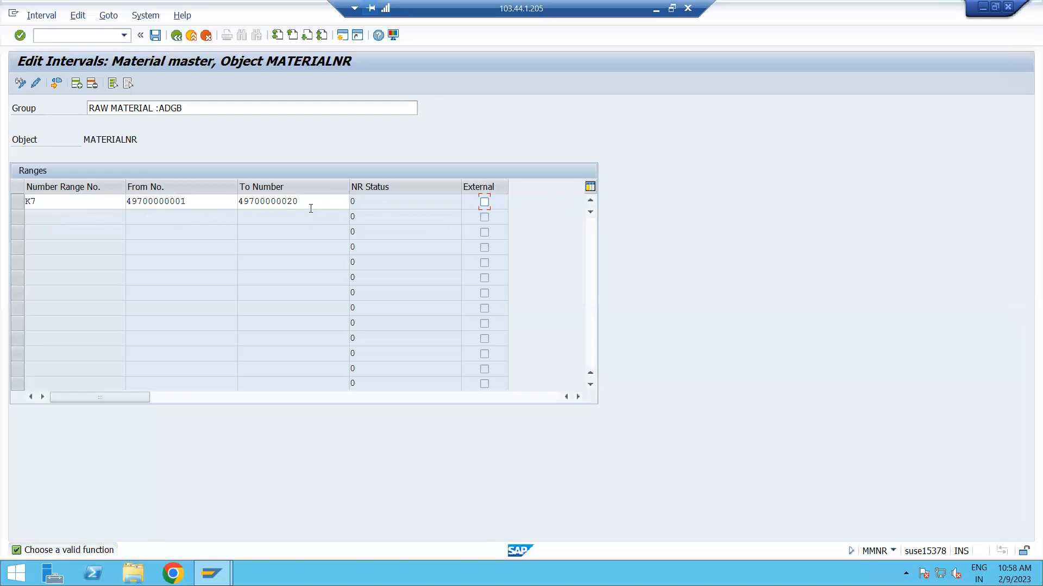
{"action": "left_click", "coordinate": [158, 38]}
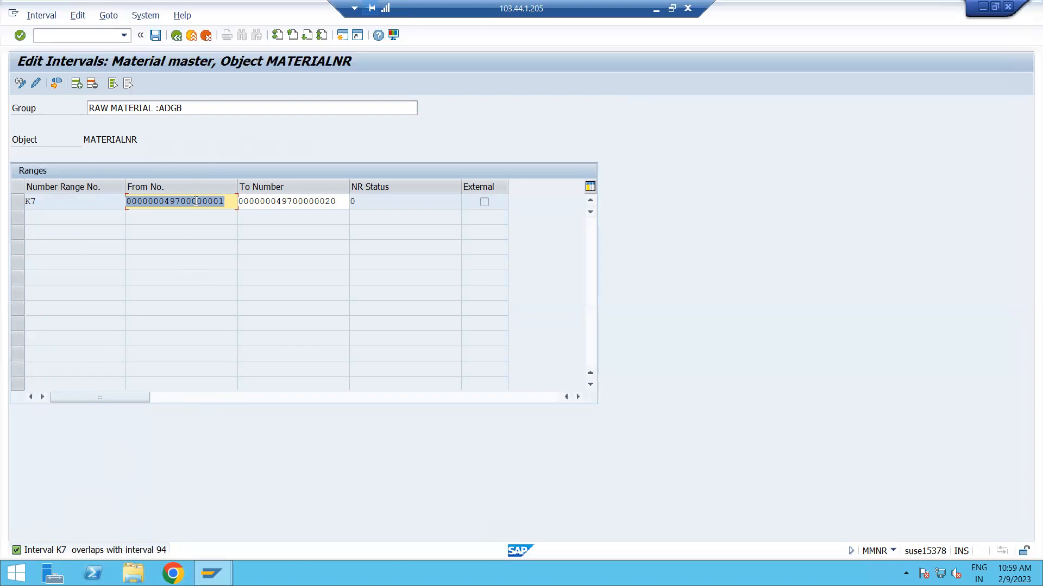
{"action": "left_click", "coordinate": [231, 202]}
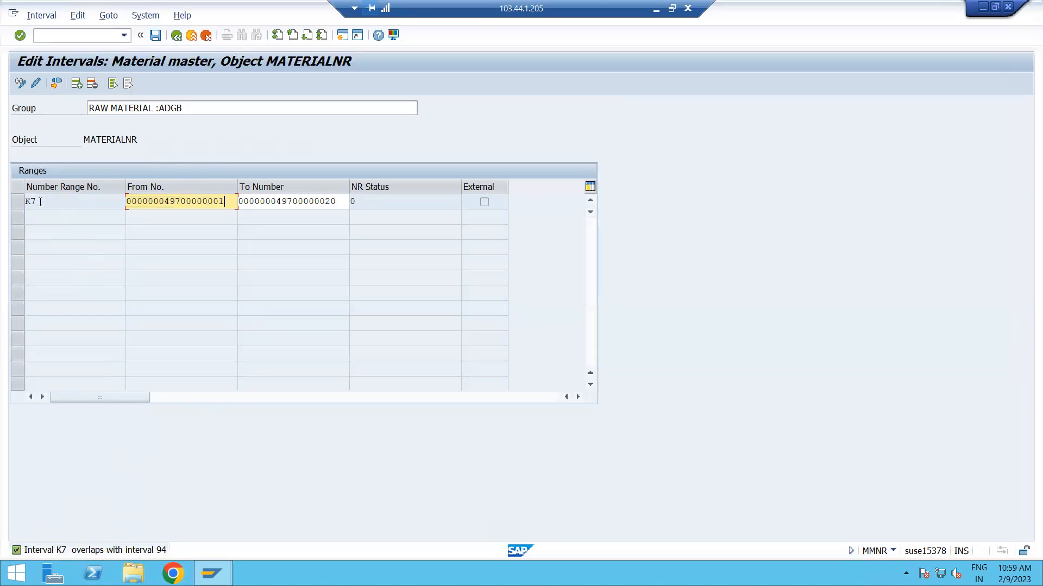
{"action": "left_click", "coordinate": [181, 36]}
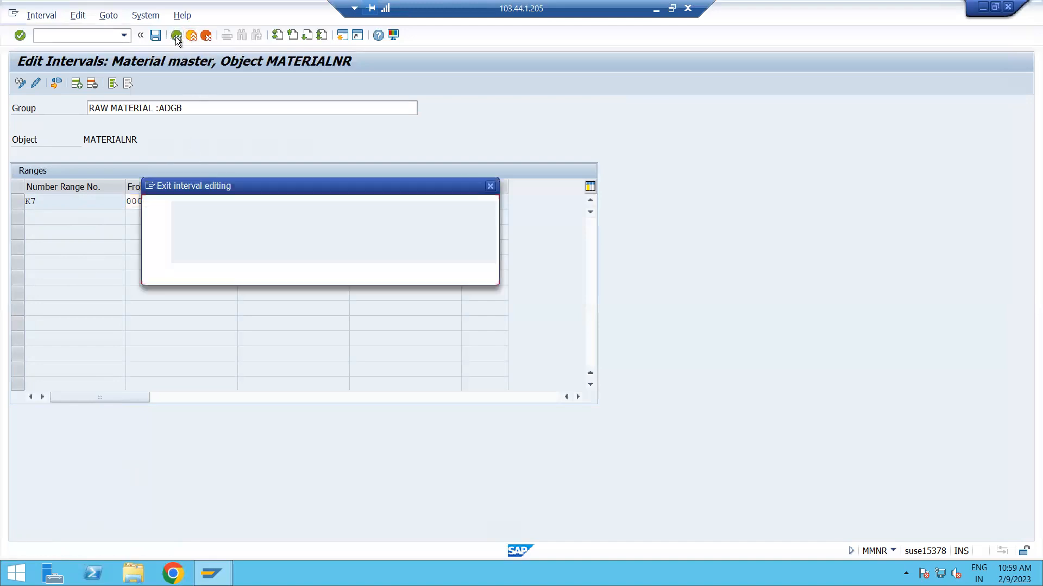
{"action": "left_click", "coordinate": [223, 272]}
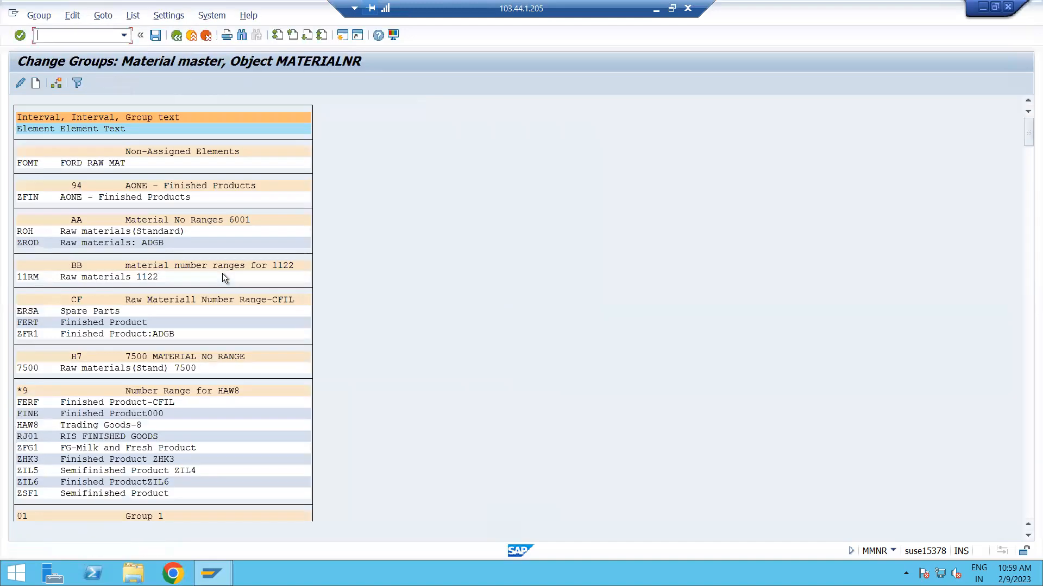
Create a new number range group with the text RAW MATERAIL: ADGB1.
{"action": "left_click", "coordinate": [38, 86]}
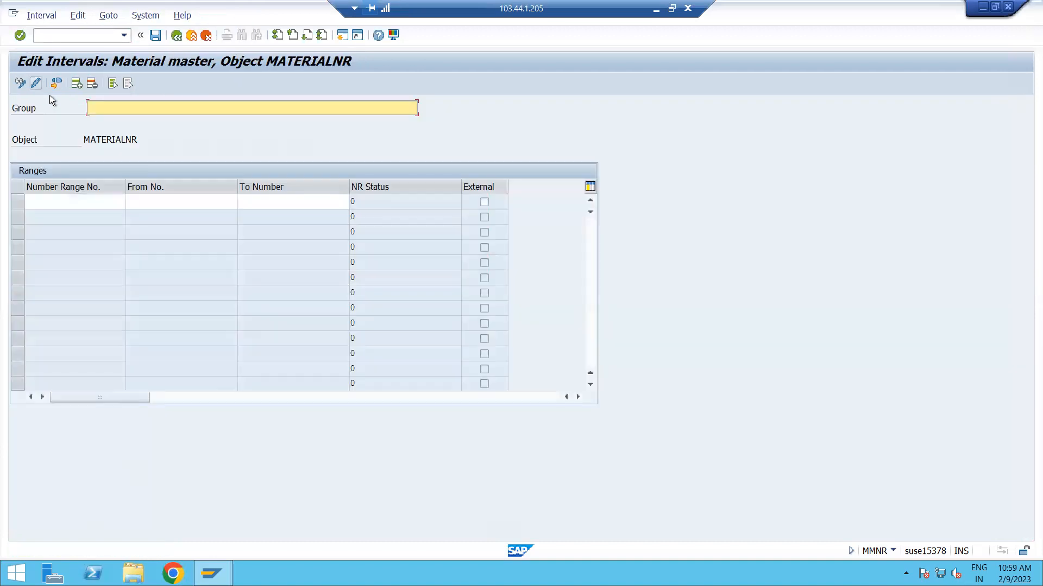
{"action": "type", "text": "RAW MATERAIL ADGB1"}
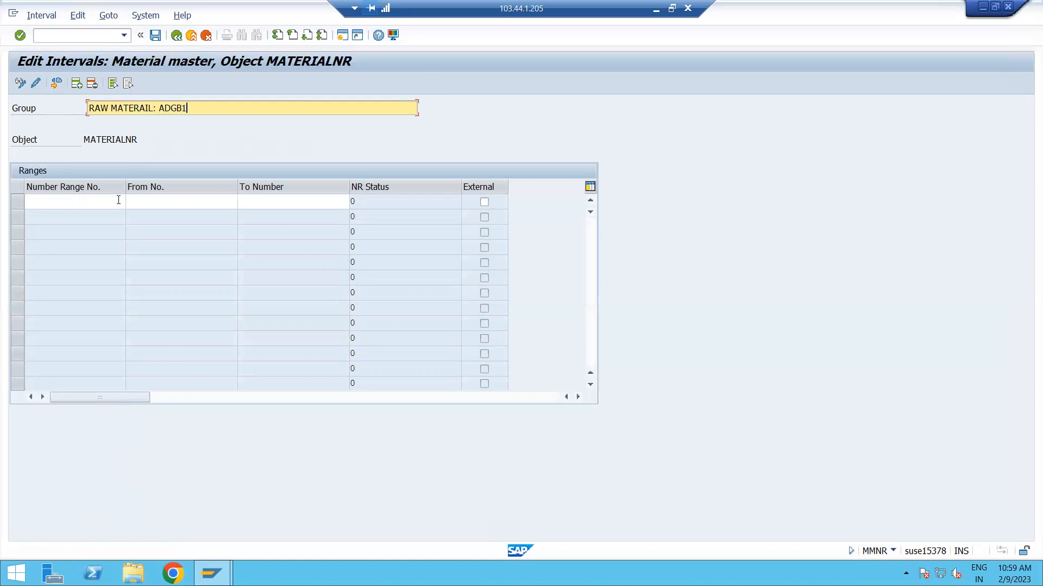
{"action": "left_click", "coordinate": [112, 198]}
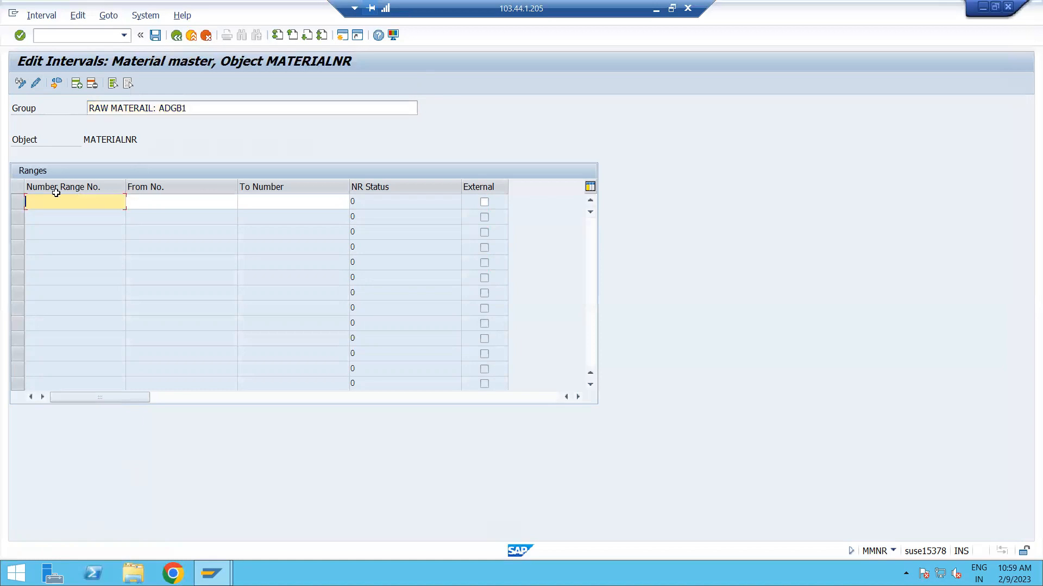
{"action": "type", "text": "C"}
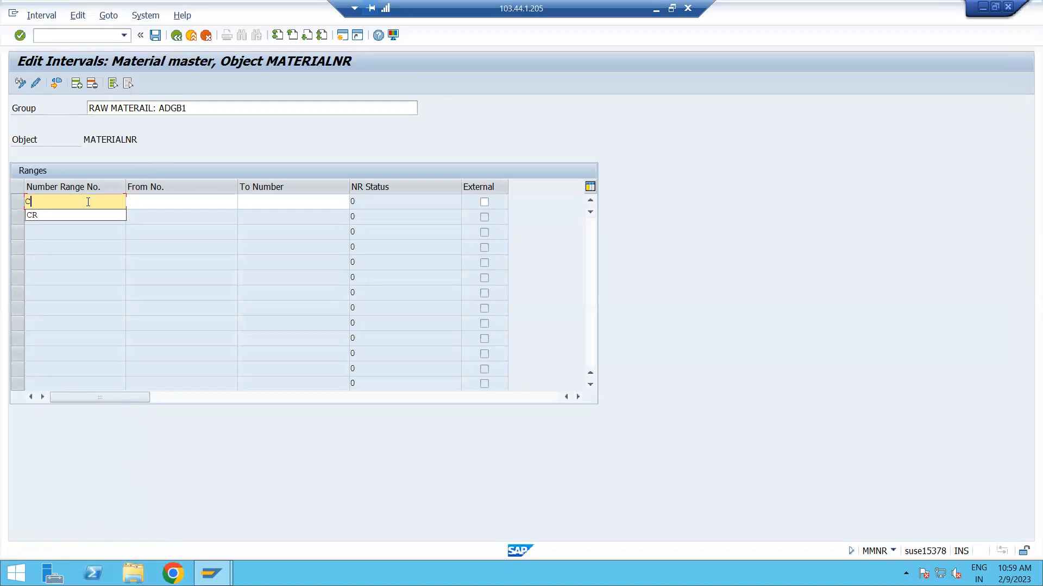
{"action": "type", "text": "L"}
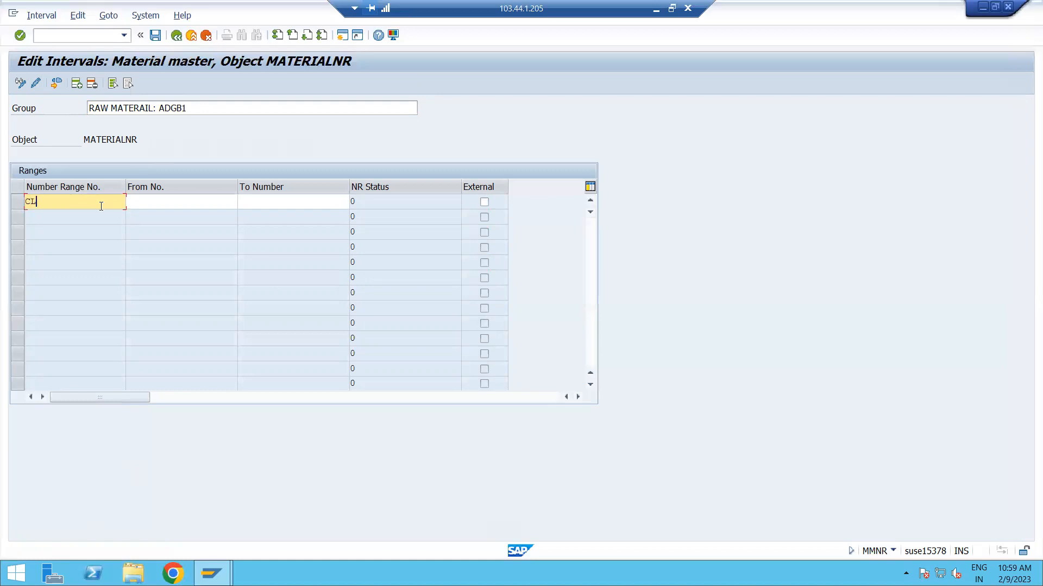
{"action": "left_click", "coordinate": [155, 200]}
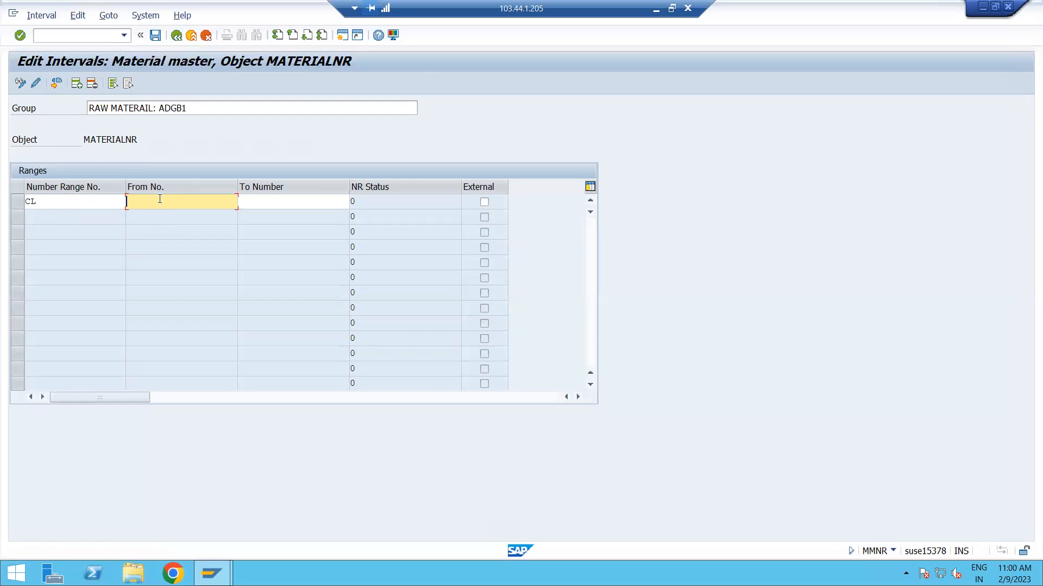
{"action": "type", "text": "731000000000000000"}
{"action": "left_click_drag", "start_coordinate": [226, 202], "coordinate": [88, 204]}
{"action": "key", "text": "ctrl+c"}
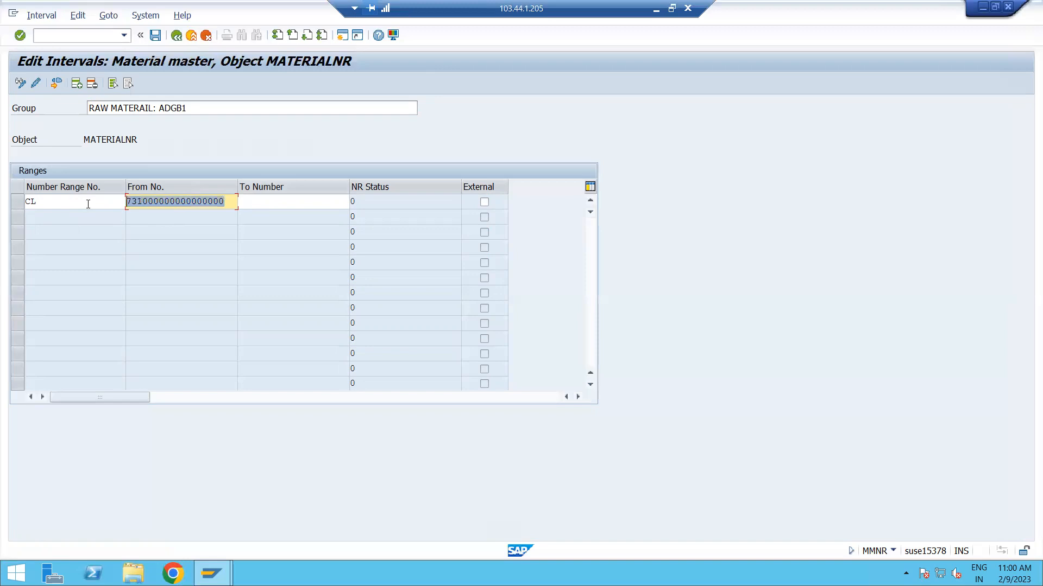
{"action": "left_click", "coordinate": [310, 199]}
{"action": "key", "text": "ctrl+v"}
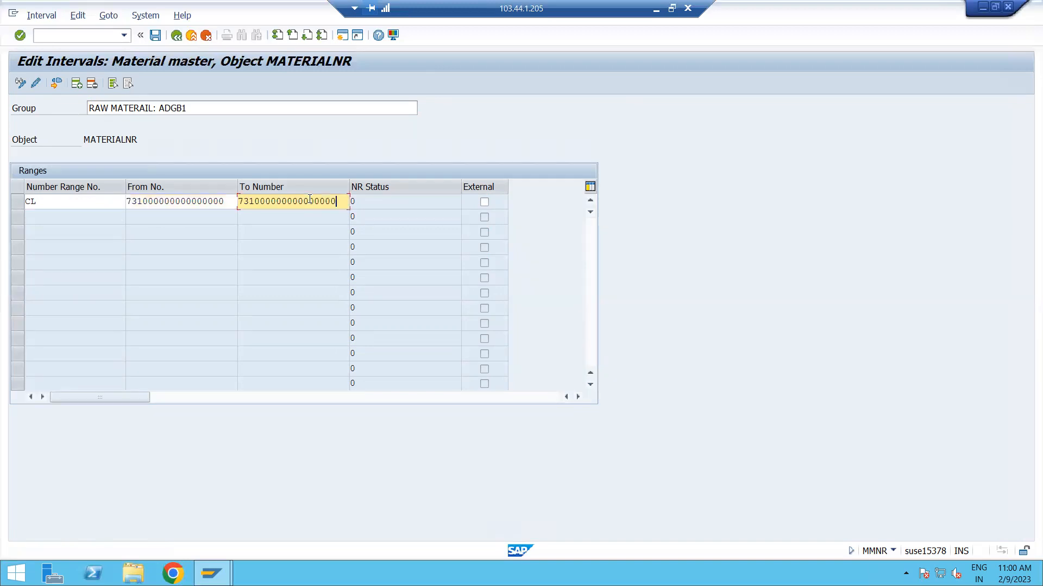
{"action": "key", "text": "BackSpace"}
{"action": "key", "text": "BackSpace"}
{"action": "type", "text": "20"}
{"action": "key", "text": "Return"}
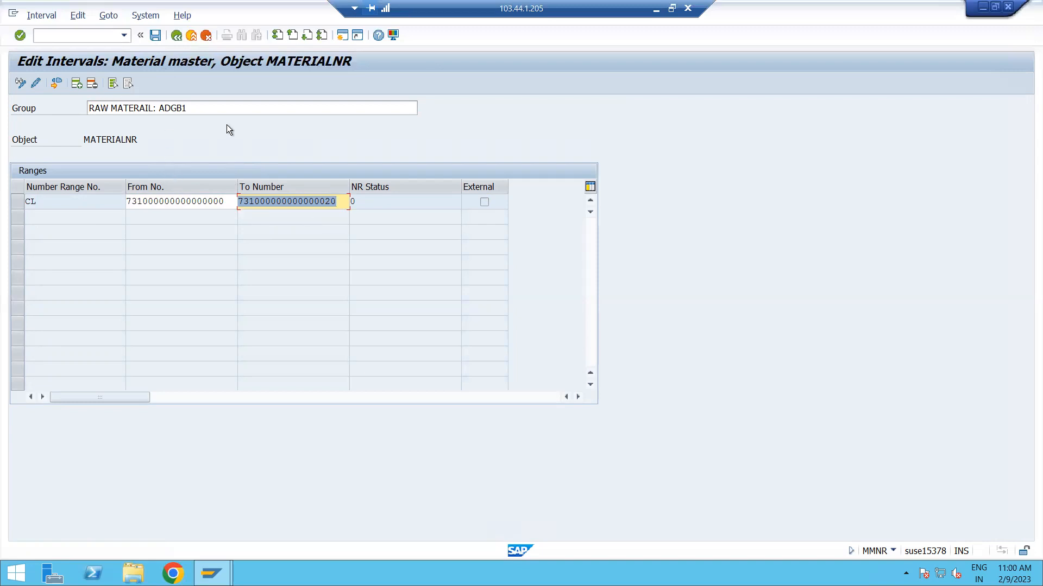
Save the raw material group with interval CL, accept the transport notice and return to the group overview.
{"action": "left_click", "coordinate": [155, 35]}
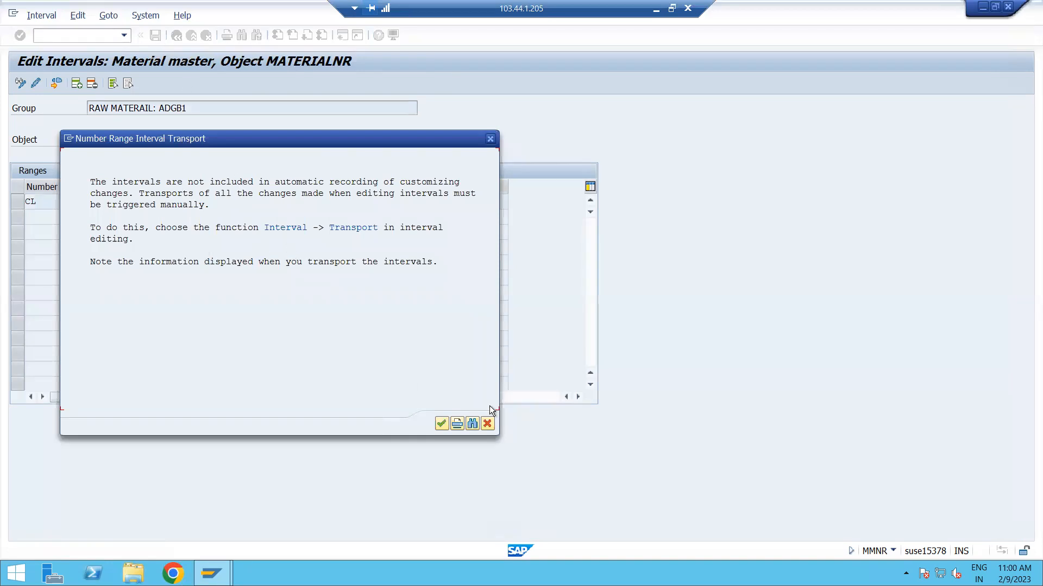
{"action": "left_click", "coordinate": [441, 423]}
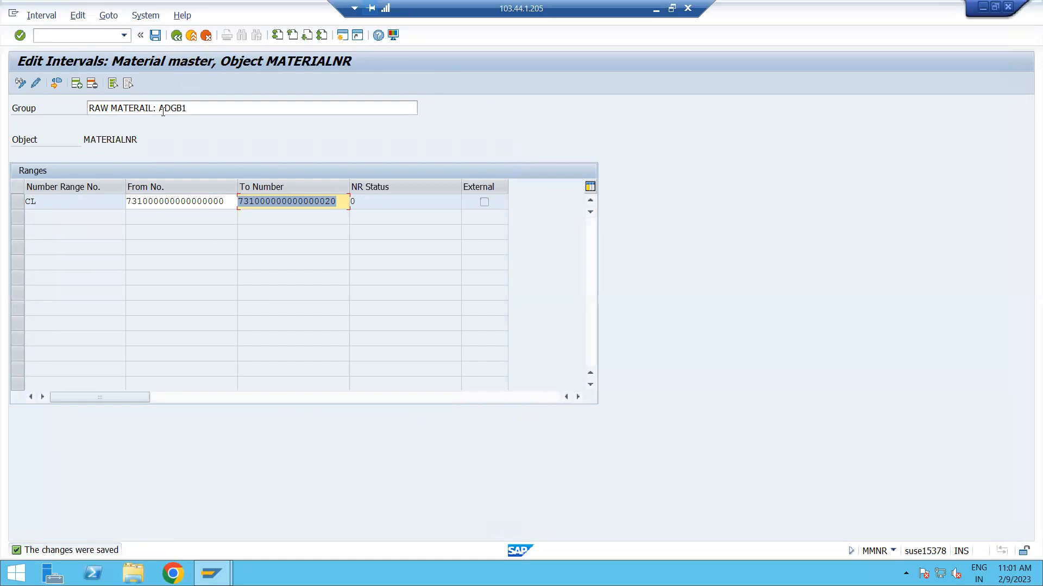
{"action": "left_click", "coordinate": [155, 37]}
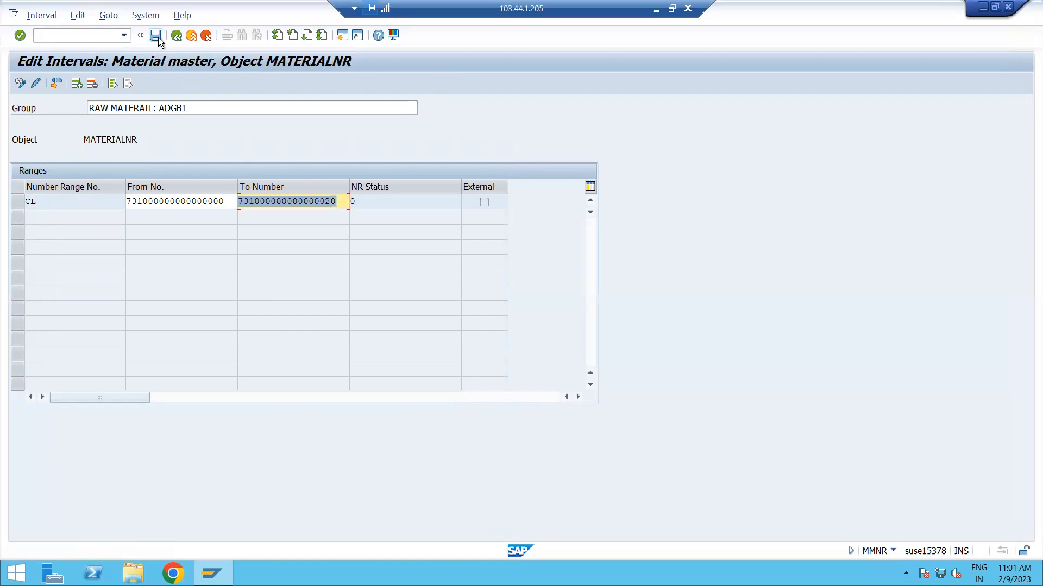
{"action": "left_click", "coordinate": [176, 37]}
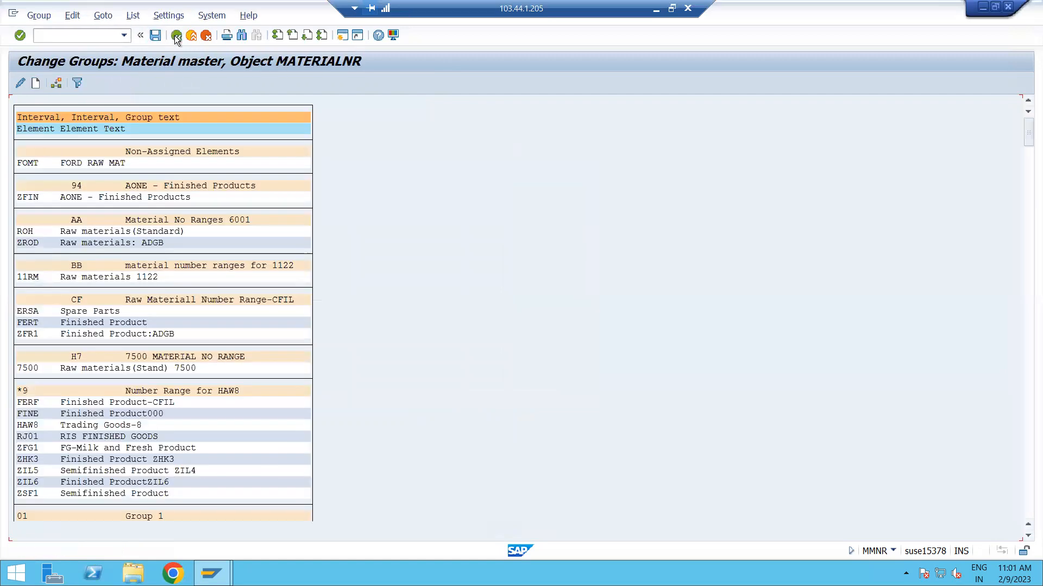
Create another number range group with the text FINISHED GOODS: ADGB1.
{"action": "left_click", "coordinate": [33, 89]}
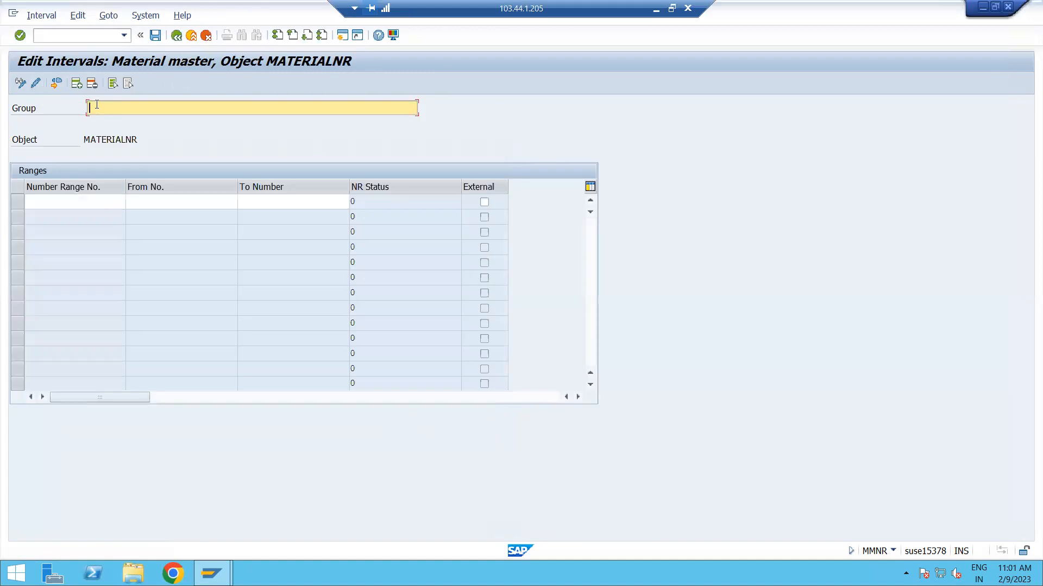
{"action": "type", "text": "FINISHED "}
{"action": "type", "text": "GGOD"}
{"action": "key", "text": "BackSpace"}
{"action": "type", "text": "DS"}
{"action": "key", "text": "BackSpace"}
{"action": "key", "text": "BackSpace"}
{"action": "key", "text": "BackSpace"}
{"action": "key", "text": "BackSpace"}
{"action": "type", "text": "OODS: ADGB1"}
{"action": "left_click", "coordinate": [92, 199]}
{"action": "type", "text": "CF"}
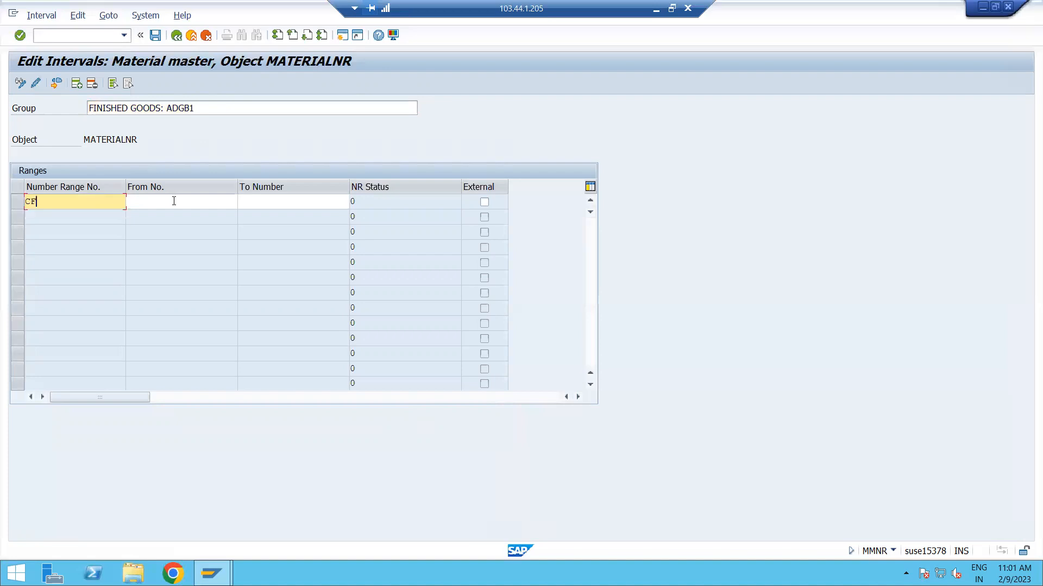
{"action": "left_click", "coordinate": [174, 201]}
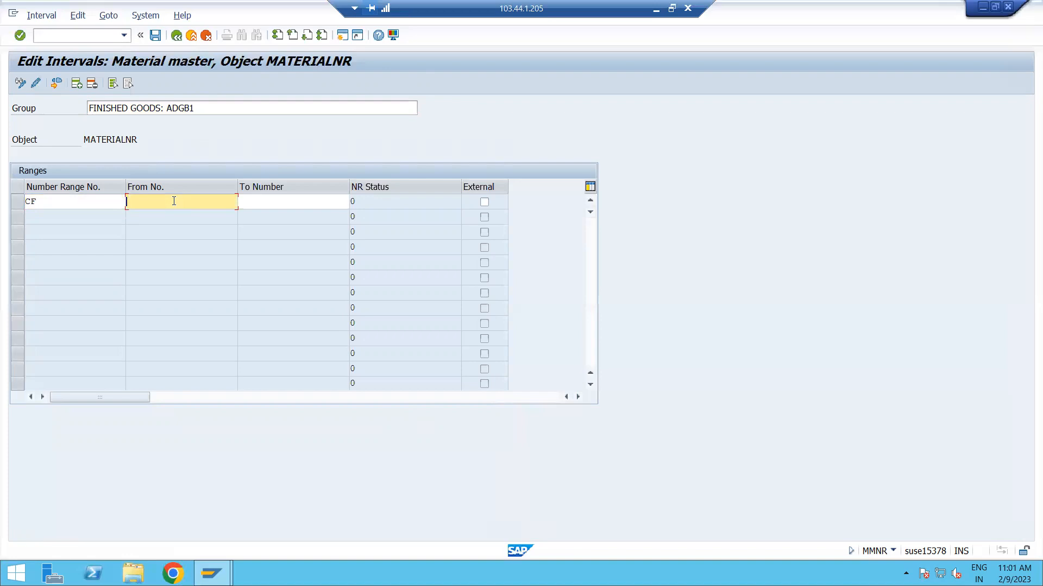
{"action": "left_click", "coordinate": [173, 201]}
{"action": "left_click", "coordinate": [242, 212]}
{"action": "key", "text": "BackSpace"}
{"action": "key", "text": "BackSpace"}
{"action": "type", "text": "21"}
{"action": "left_click", "coordinate": [299, 205]}
{"action": "left_click", "coordinate": [312, 216]}
{"action": "key", "text": "BackSpace"}
{"action": "type", "text": "4"}
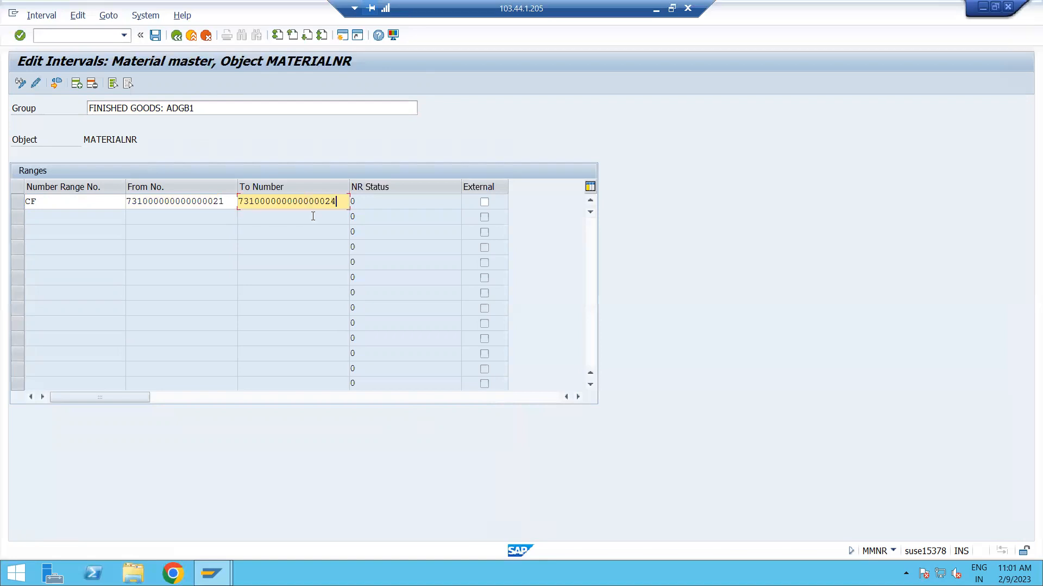
{"action": "key", "text": "BackSpace"}
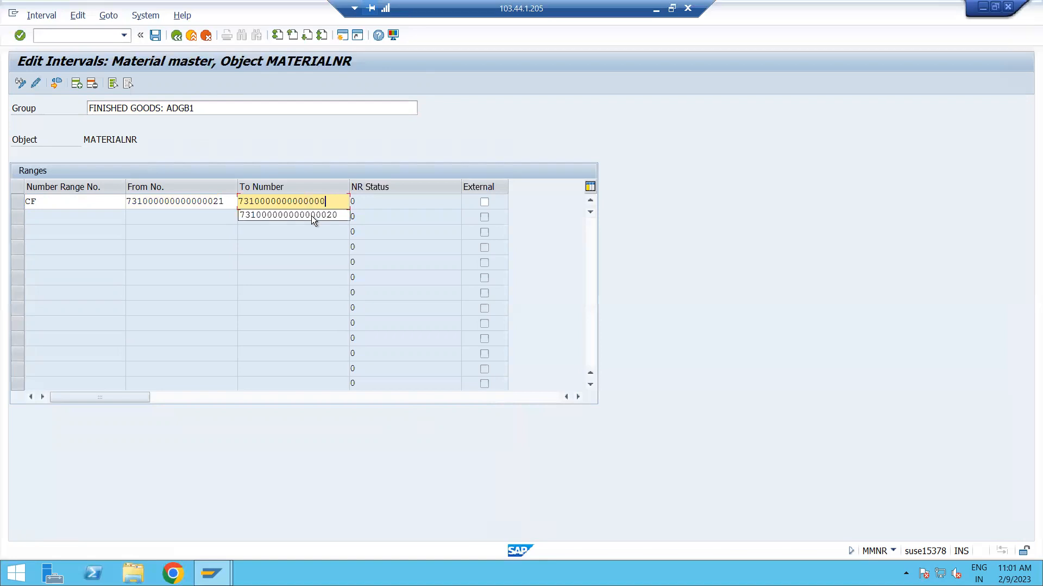
{"action": "type", "text": "40"}
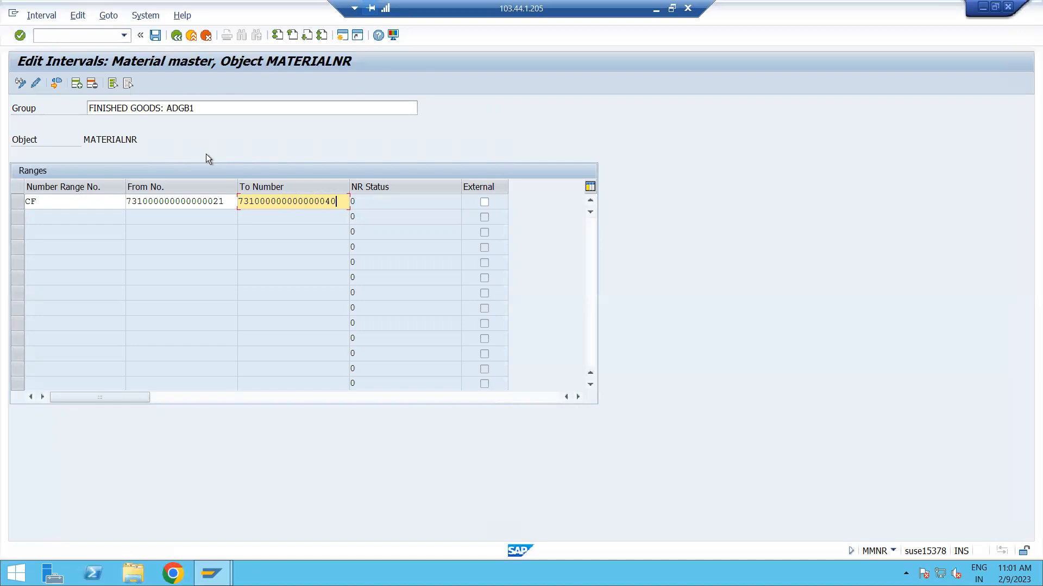
{"action": "key", "text": "Return"}
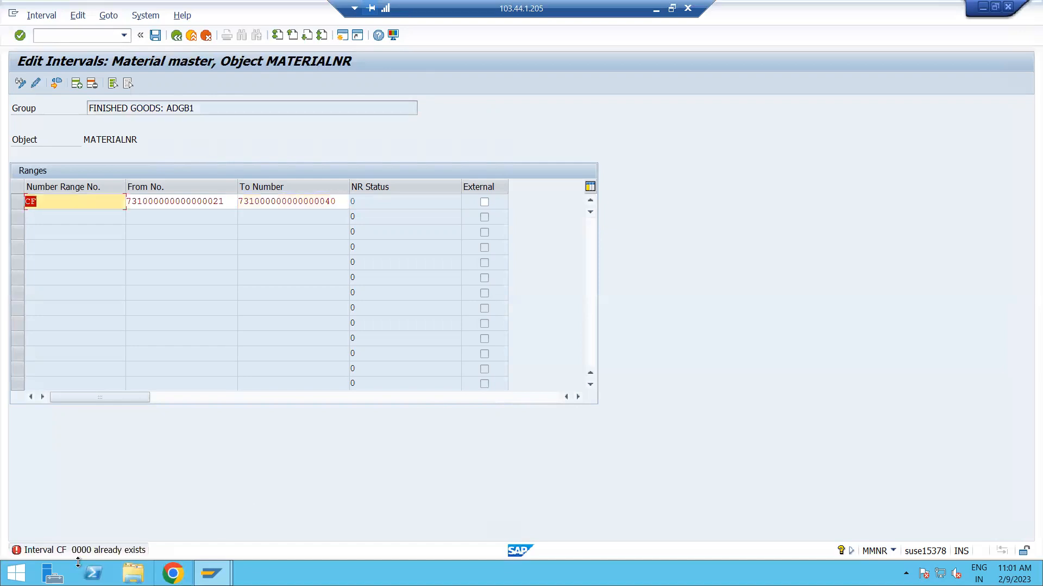
Change the finished goods interval's number range number to GF, save it and return to the group overview.
{"action": "left_click", "coordinate": [38, 199]}
{"action": "key", "text": "Return"}
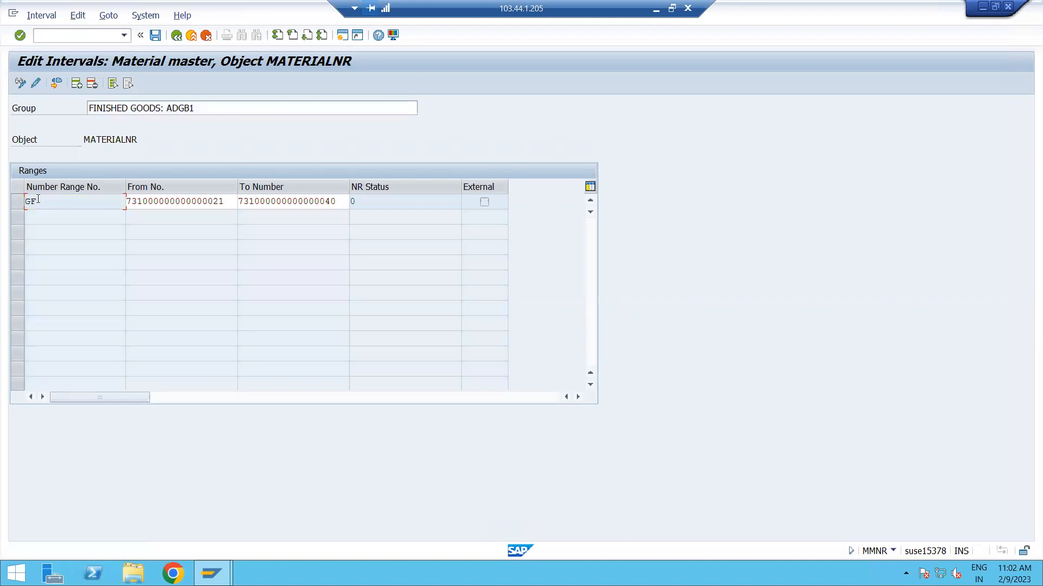
{"action": "left_click", "coordinate": [156, 39]}
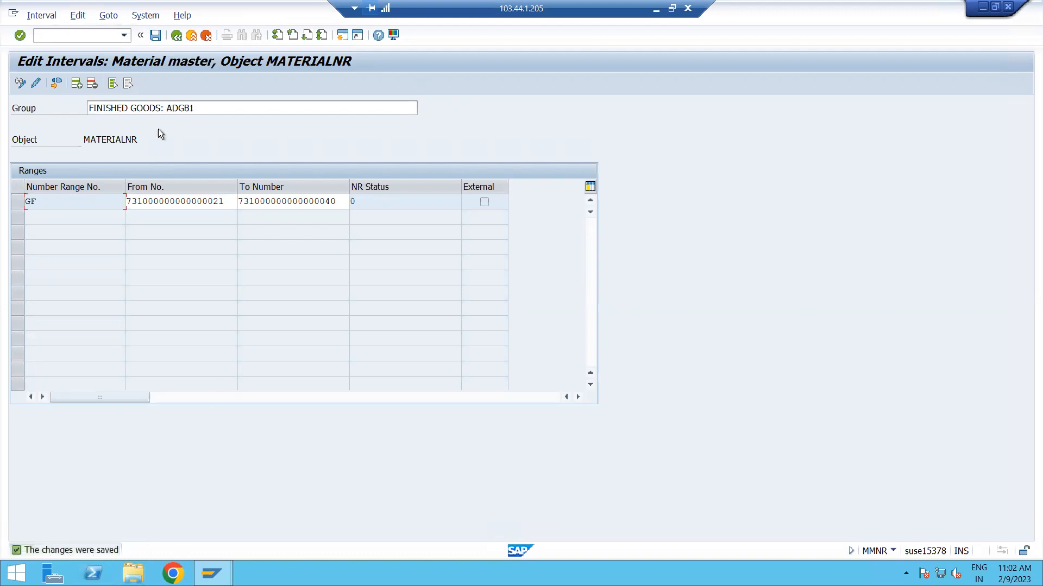
{"action": "left_click", "coordinate": [174, 41]}
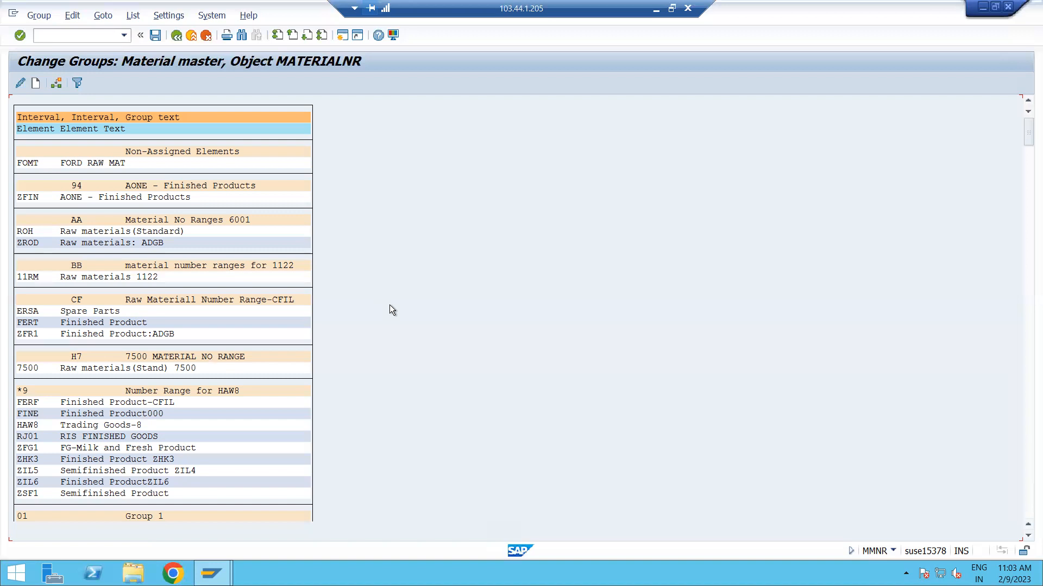
Find material type ZROD in the group overview and place the cursor on it.
{"action": "key", "text": "ctrl+f"}
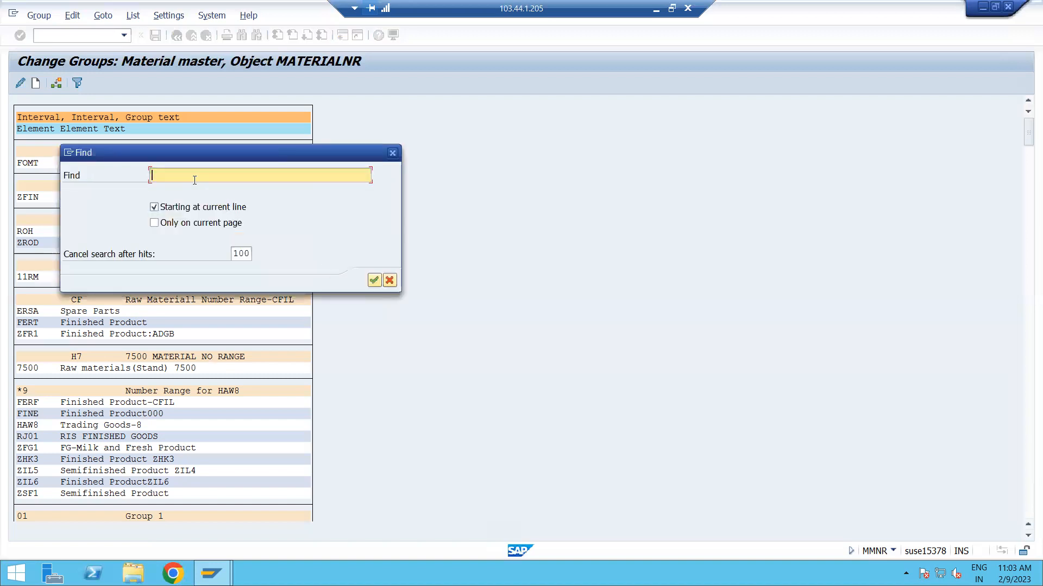
{"action": "type", "text": "ZROD"}
{"action": "key", "text": "Return"}
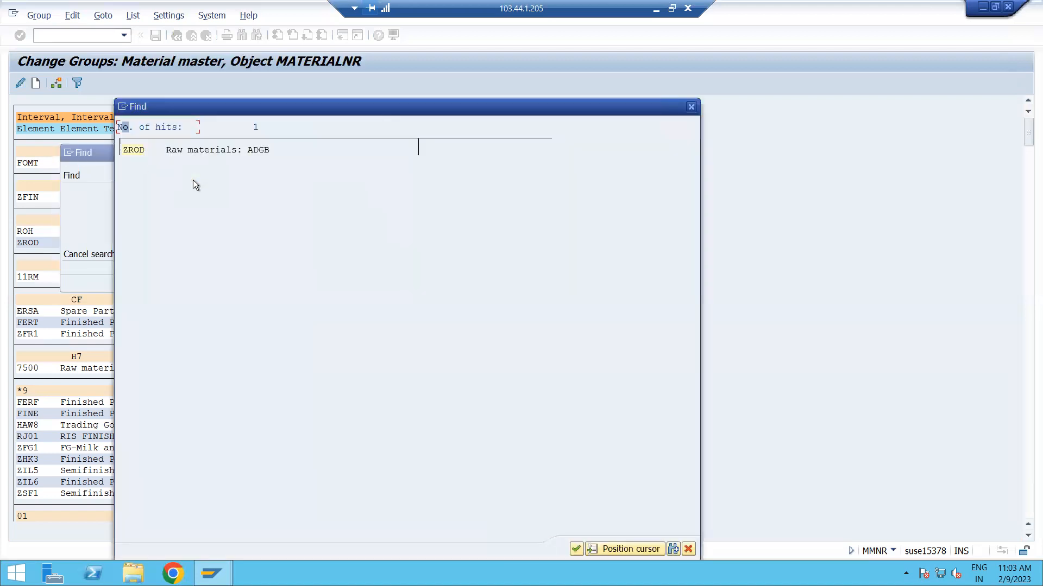
{"action": "left_click", "coordinate": [136, 154]}
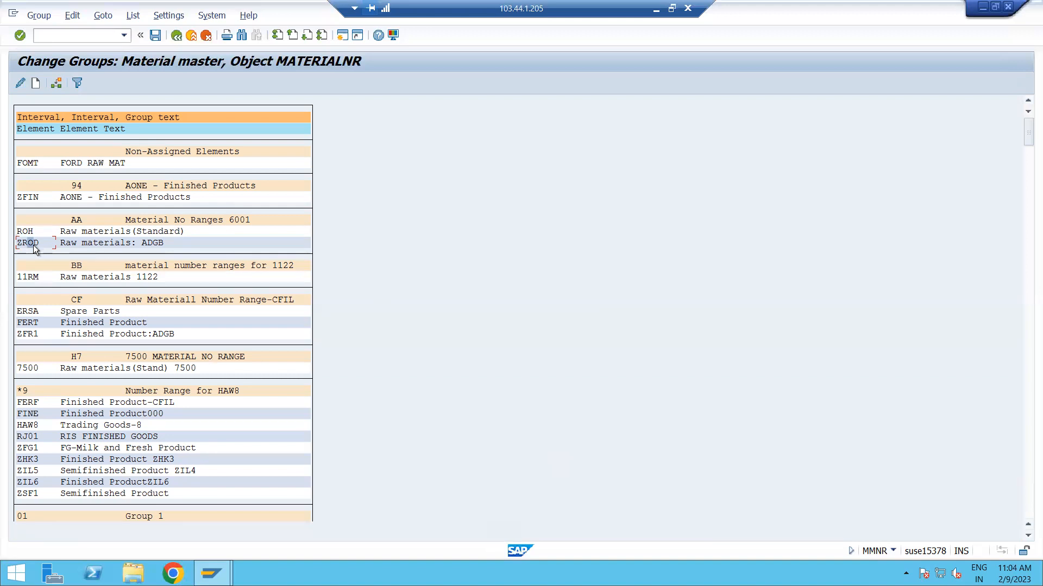
Assign material type ZROD to the number range group K7, RAW MATERIAL :ADGB.
{"action": "left_click", "coordinate": [57, 84]}
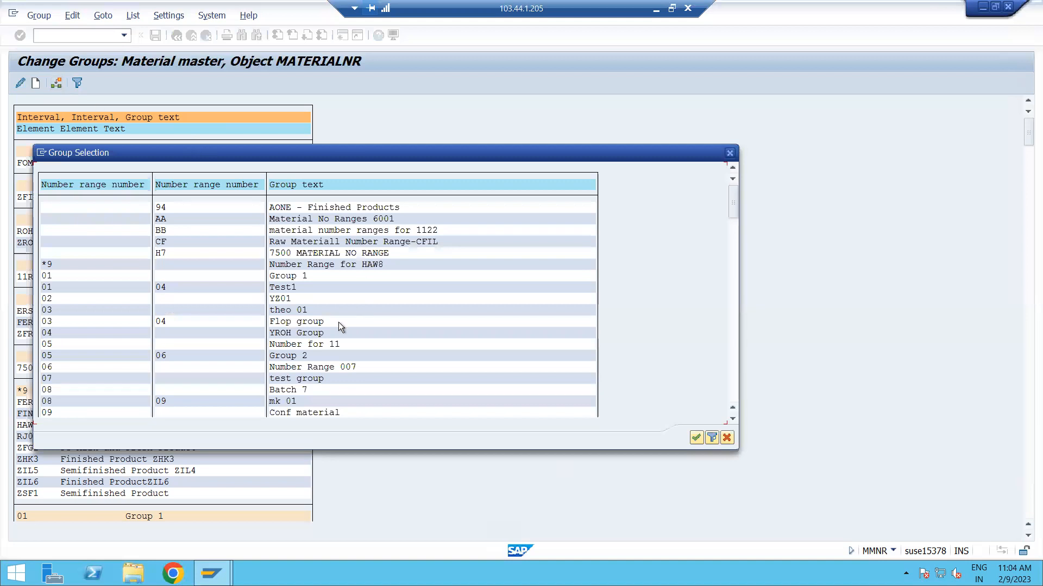
{"action": "scroll", "coordinate": [337, 321], "scroll_direction": "down", "scroll_amount": 2}
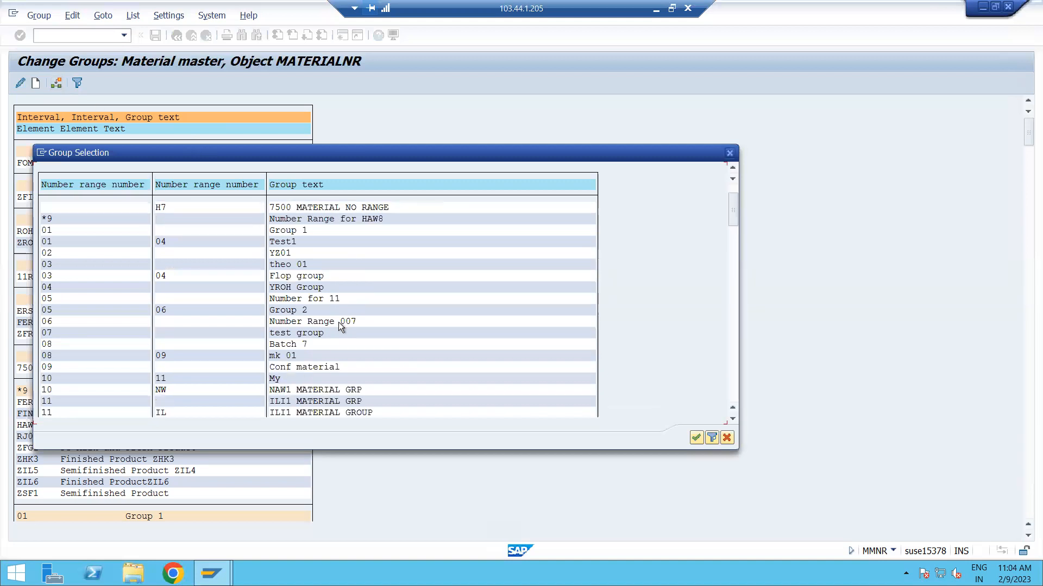
{"action": "scroll", "coordinate": [338, 321], "scroll_direction": "down", "scroll_amount": 1}
{"action": "scroll", "coordinate": [338, 322], "scroll_direction": "down", "scroll_amount": 2}
{"action": "scroll", "coordinate": [344, 324], "scroll_direction": "down", "scroll_amount": 4}
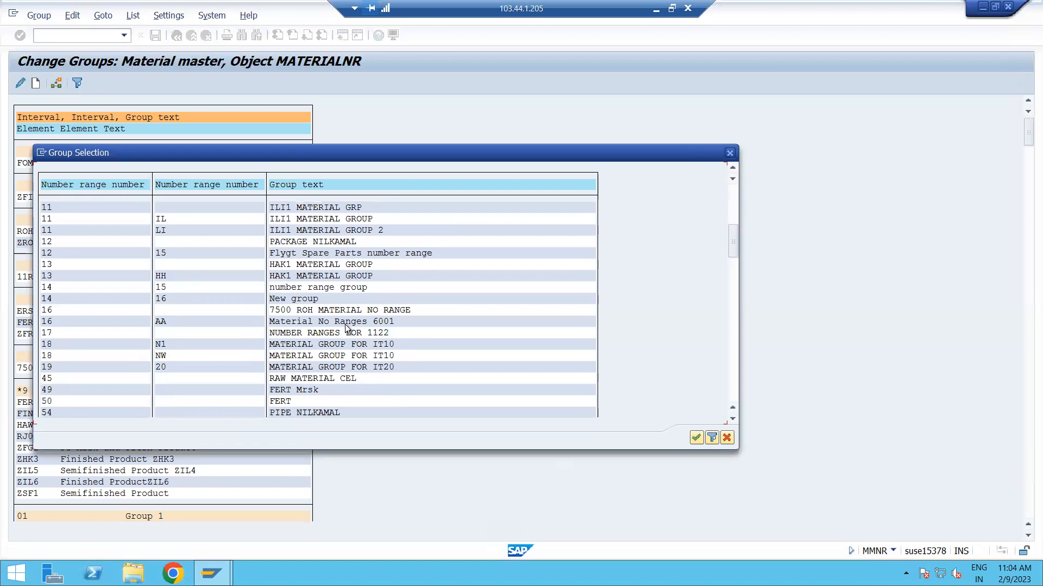
{"action": "scroll", "coordinate": [344, 324], "scroll_direction": "down", "scroll_amount": 4}
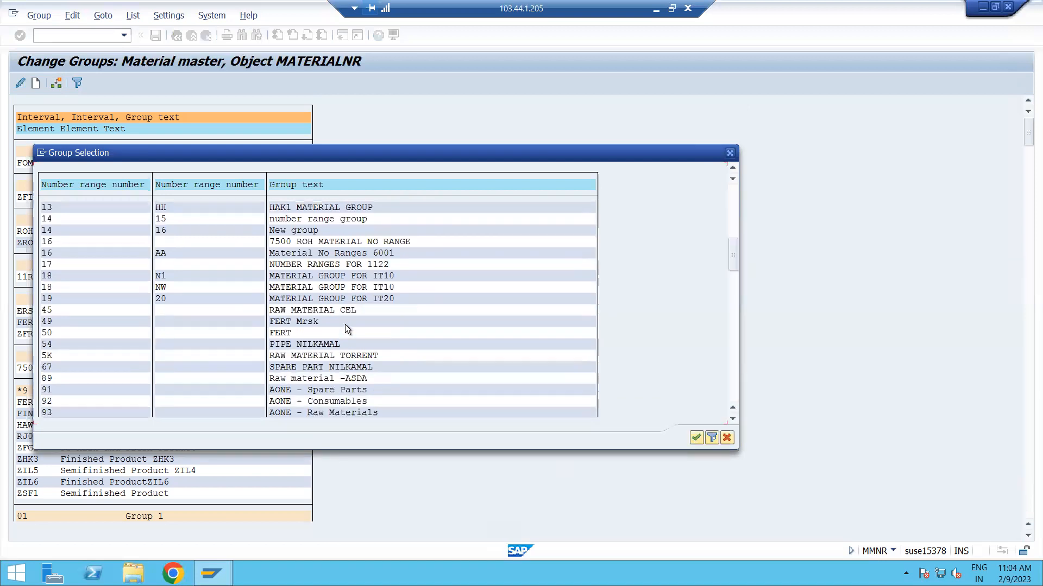
{"action": "scroll", "coordinate": [345, 326], "scroll_direction": "down", "scroll_amount": 4}
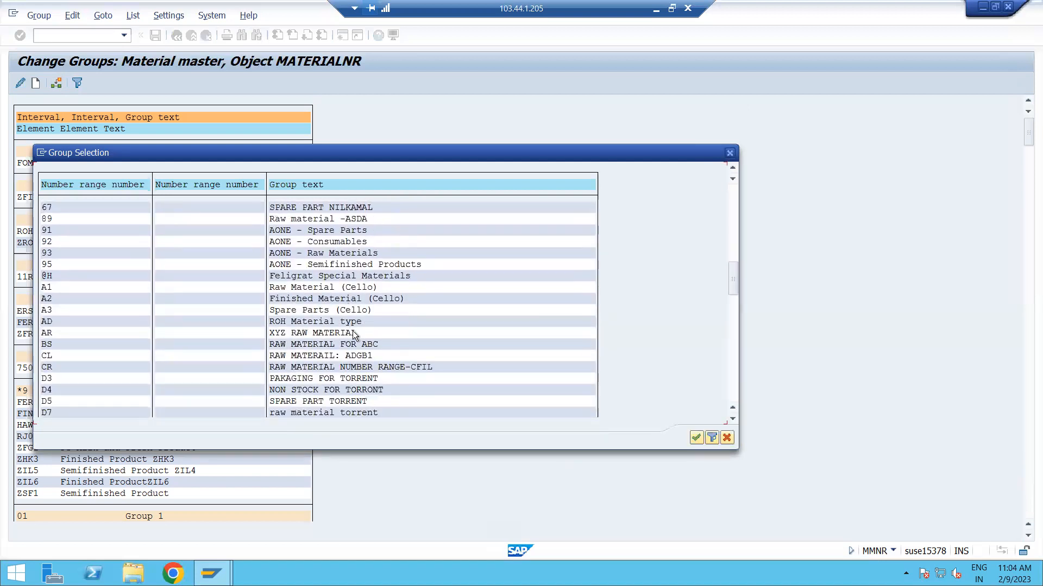
{"action": "scroll", "coordinate": [356, 331], "scroll_direction": "down", "scroll_amount": 2}
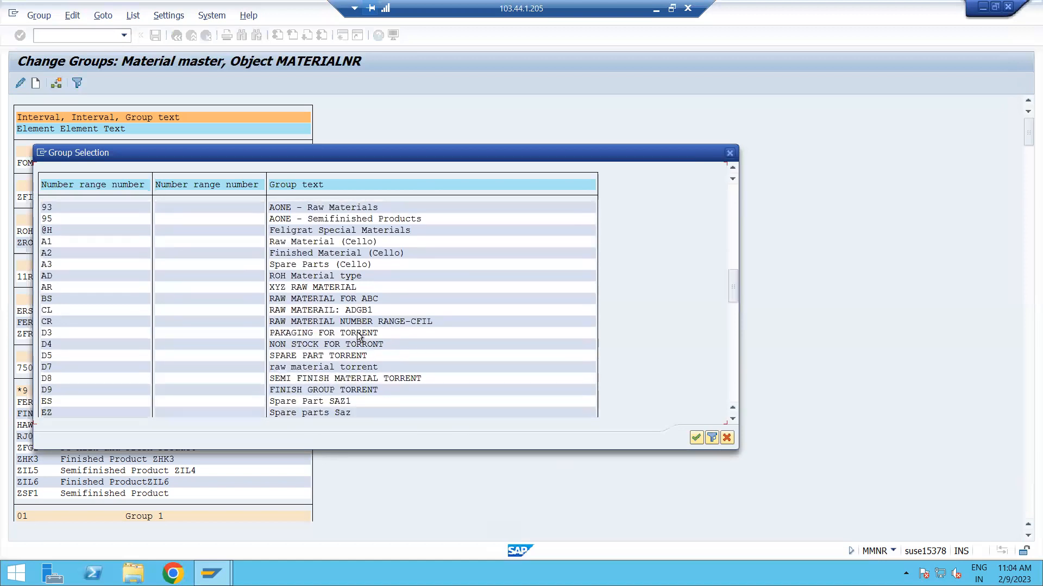
{"action": "scroll", "coordinate": [357, 337], "scroll_direction": "down", "scroll_amount": 4}
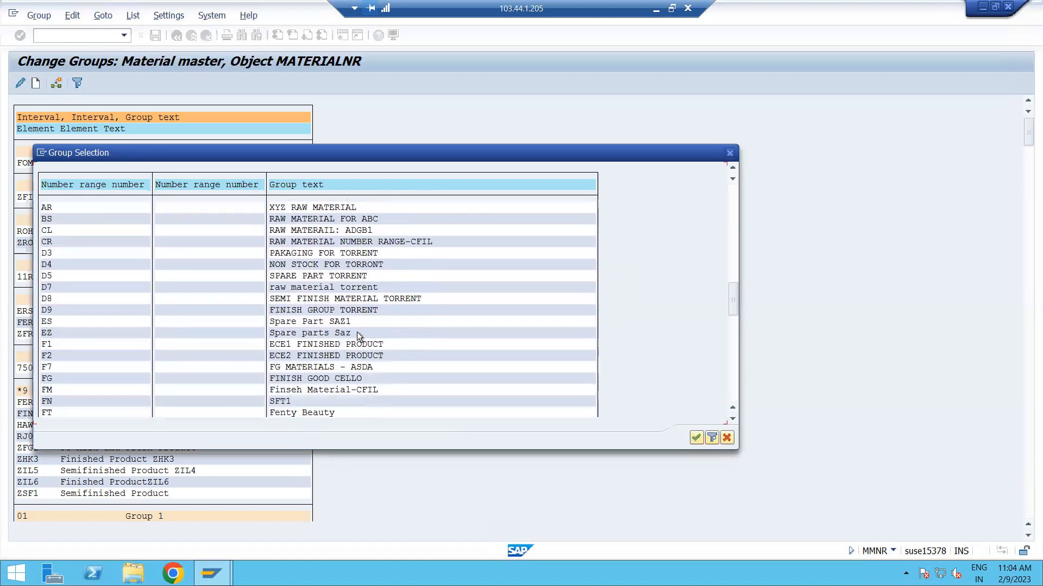
{"action": "scroll", "coordinate": [358, 337], "scroll_direction": "down", "scroll_amount": 1}
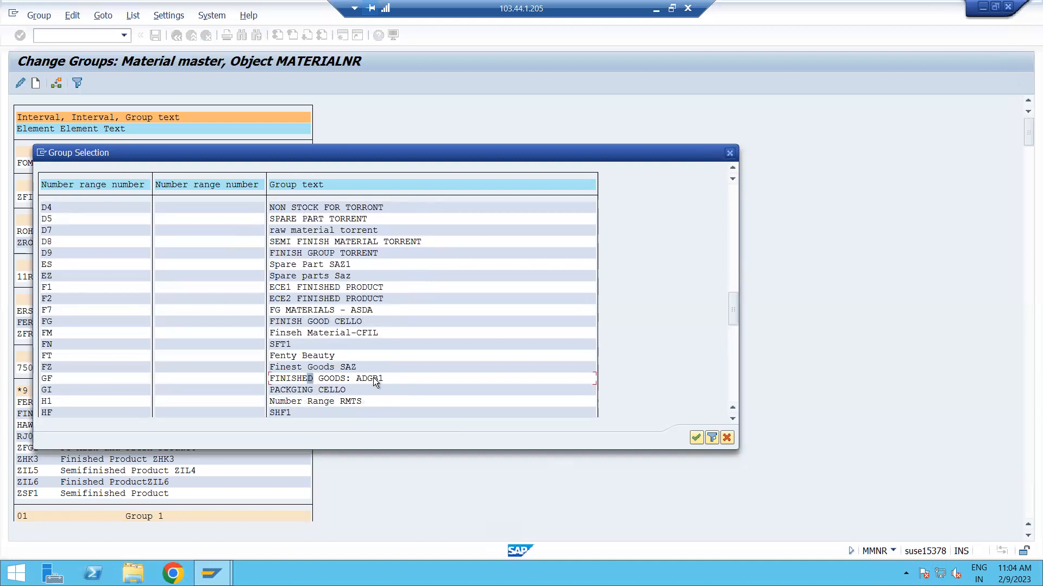
{"action": "scroll", "coordinate": [373, 380], "scroll_direction": "down", "scroll_amount": 1}
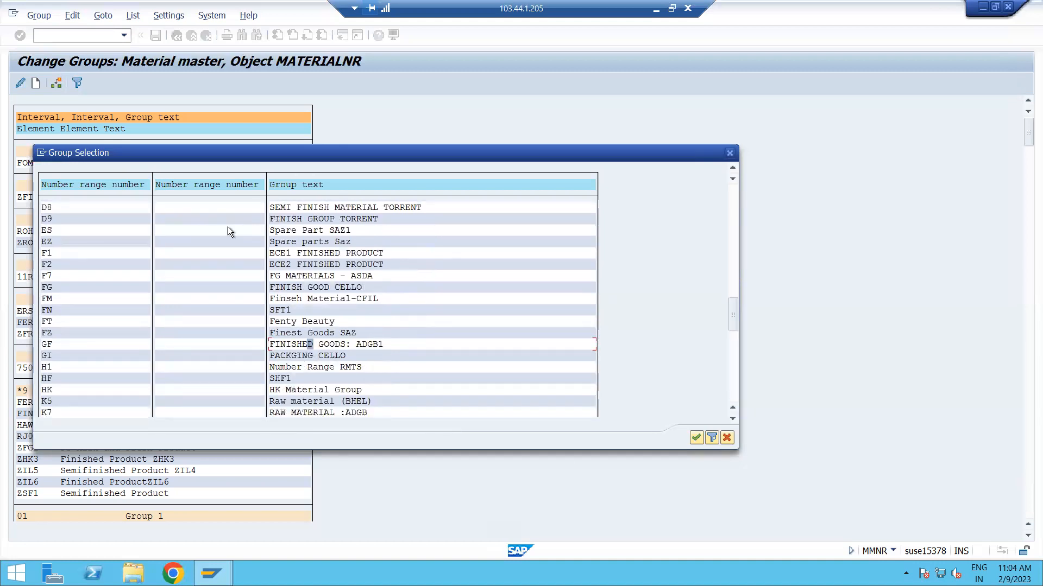
{"action": "scroll", "coordinate": [399, 372], "scroll_direction": "down", "scroll_amount": 1}
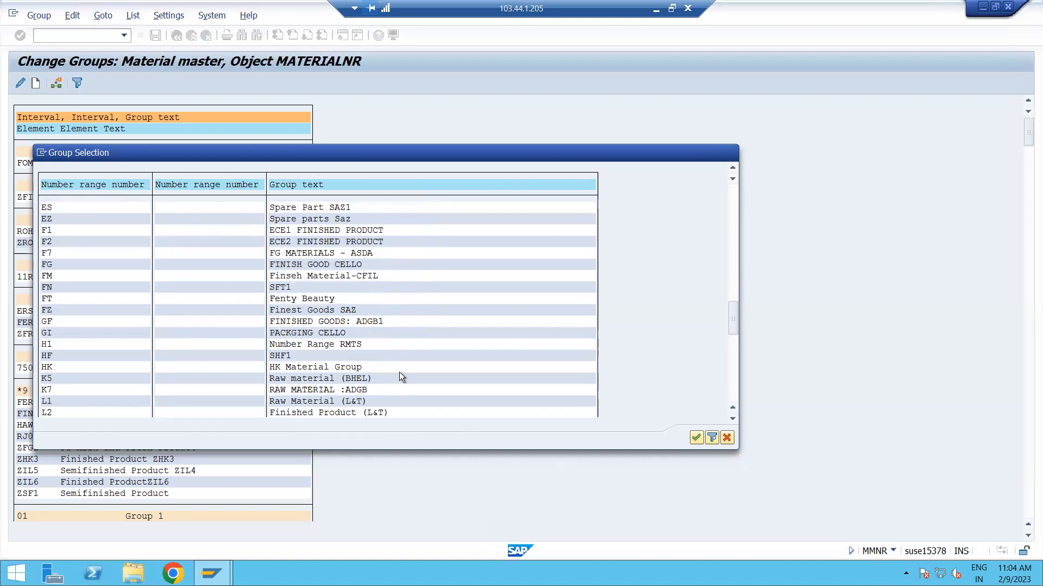
{"action": "left_click", "coordinate": [322, 379]}
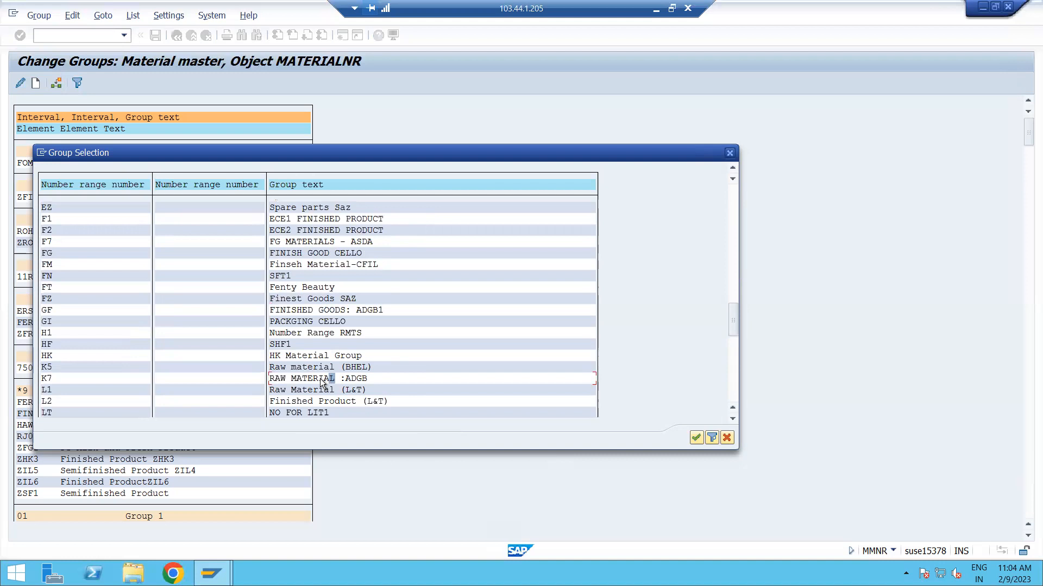
{"action": "double_click", "coordinate": [322, 383]}
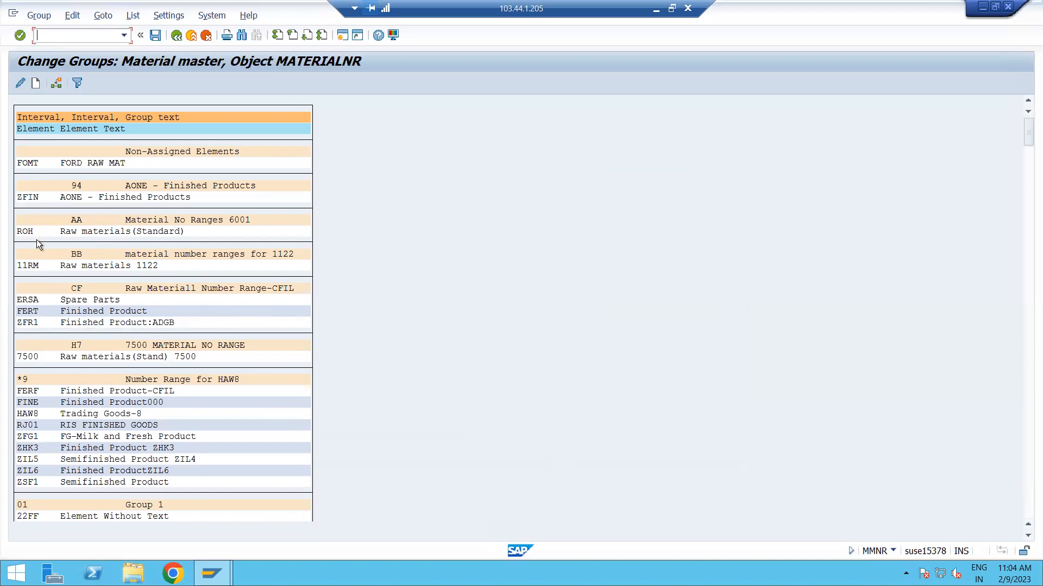
Search the group overview for ZROD and check which number range group it belongs to.
{"action": "key", "text": "ctrl+f"}
{"action": "left_click", "coordinate": [206, 175]}
{"action": "key", "text": "Return"}
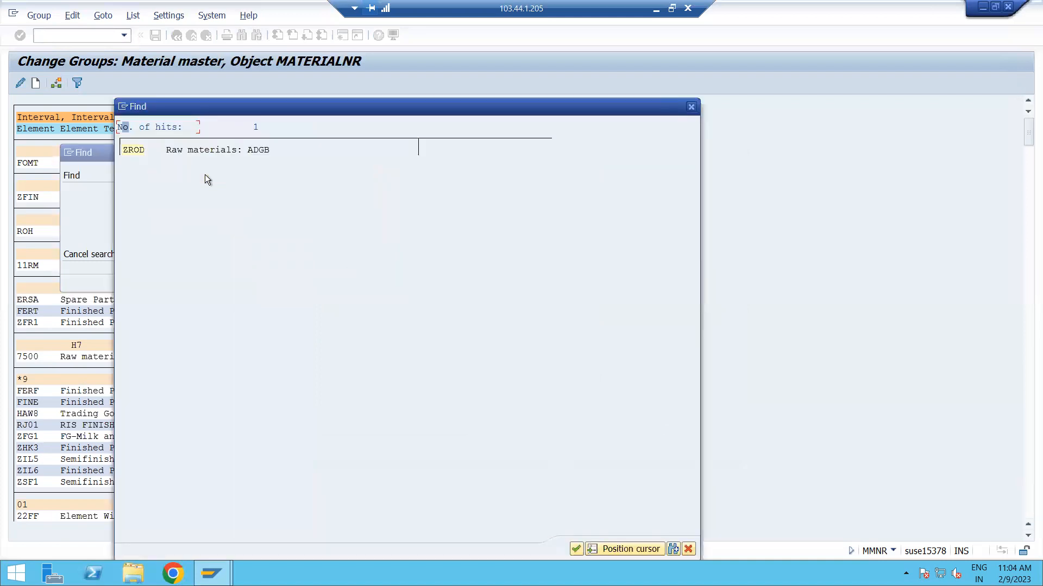
{"action": "left_click", "coordinate": [134, 151]}
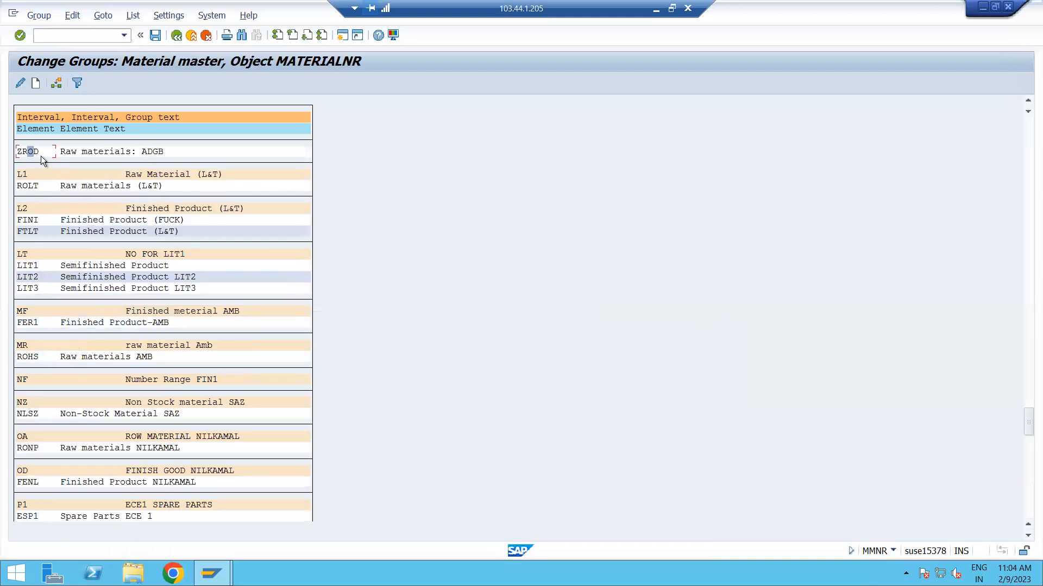
{"action": "scroll", "coordinate": [41, 155], "scroll_direction": "up", "scroll_amount": 1}
{"action": "scroll", "coordinate": [30, 167], "scroll_direction": "up", "scroll_amount": 1}
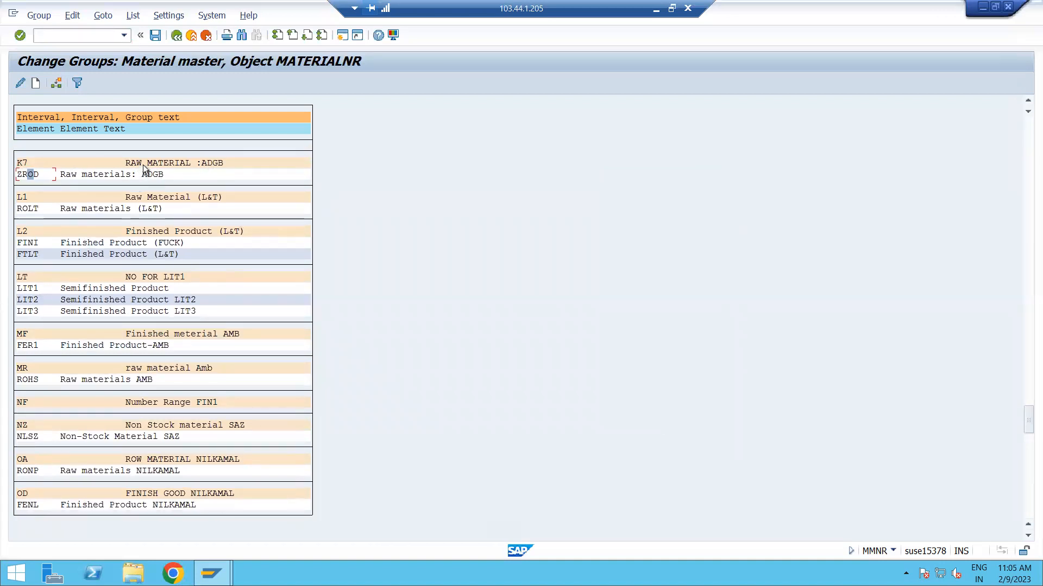
Try to leave group editing and save the changed group assignment.
{"action": "key", "text": "F3"}
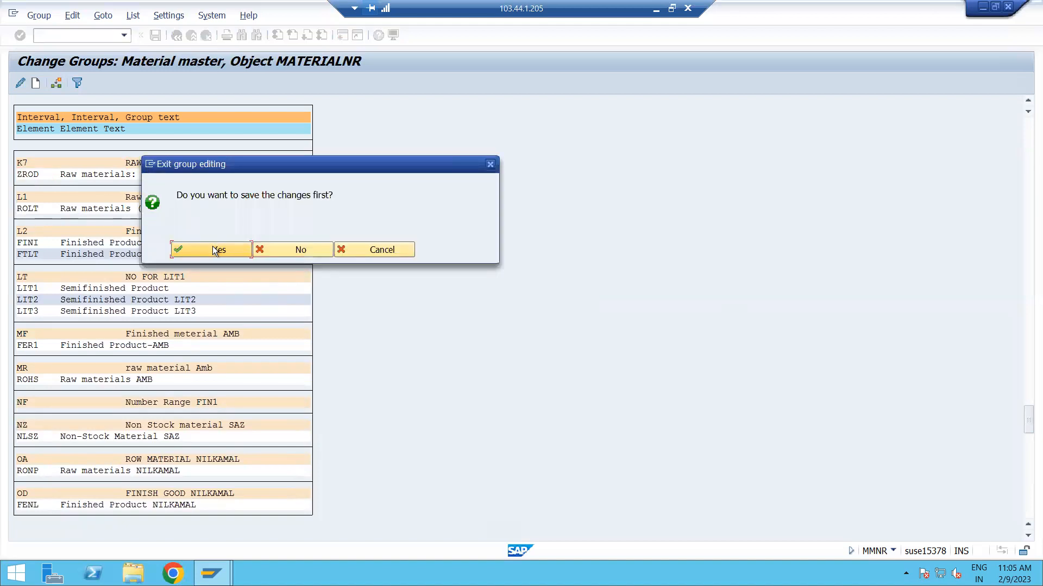
{"action": "left_click", "coordinate": [214, 250]}
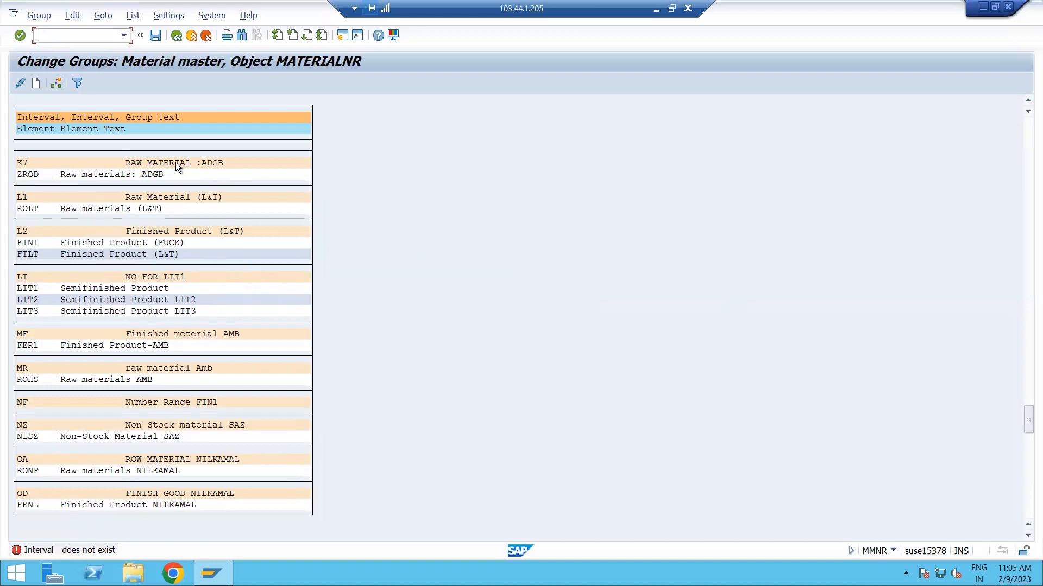
{"action": "key", "text": "F3"}
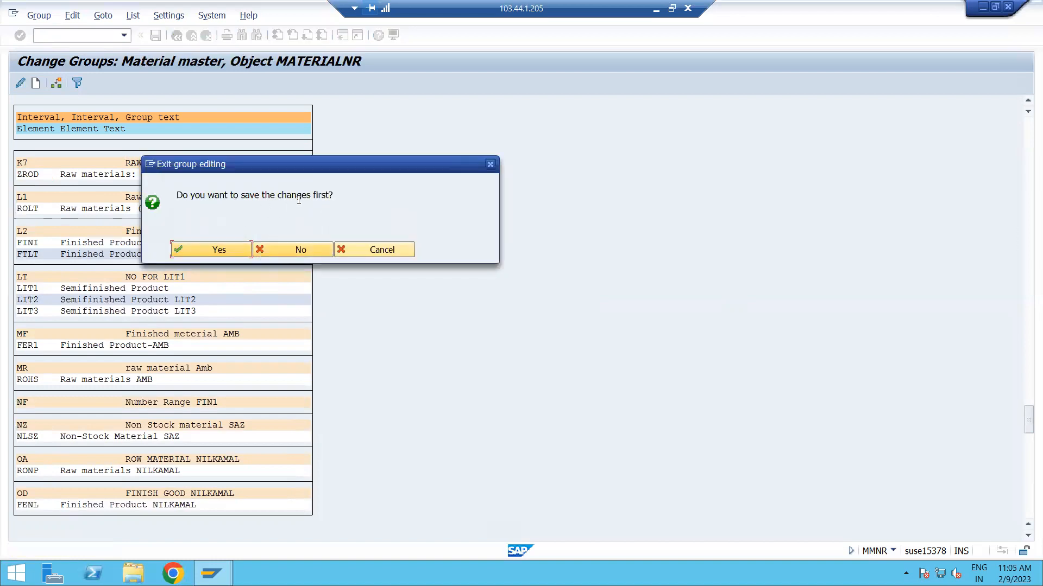
{"action": "left_click", "coordinate": [201, 249]}
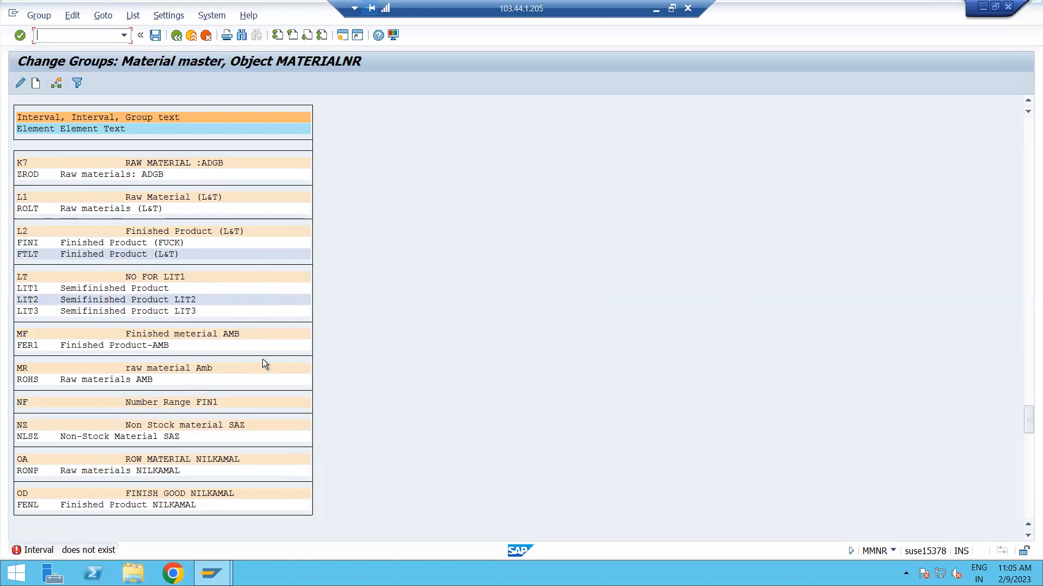
{"action": "left_click", "coordinate": [363, 377]}
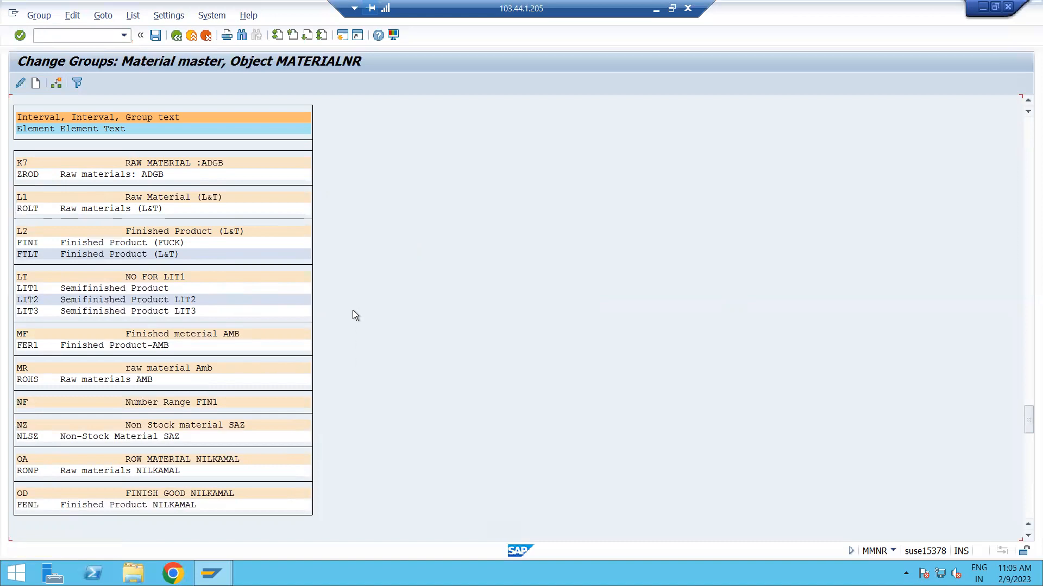
Search the group overview from the current line for ZRO1 and for ZFR1, and close the search.
{"action": "scroll", "coordinate": [353, 311], "scroll_direction": "up", "scroll_amount": 1}
{"action": "key", "text": "ctrl+f"}
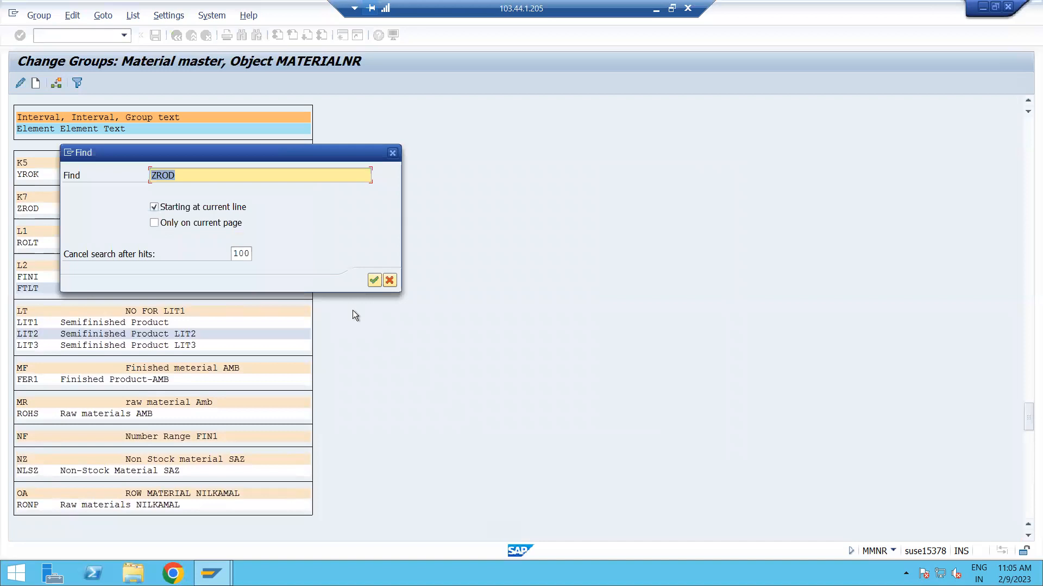
{"action": "type", "text": "ZRO1"}
{"action": "key", "text": "Return"}
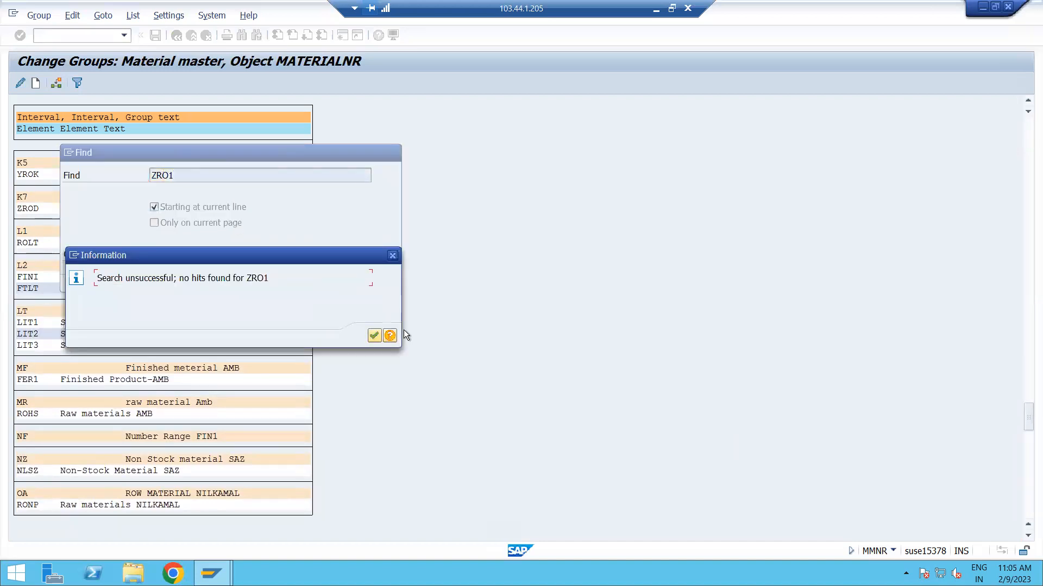
{"action": "left_click", "coordinate": [392, 255]}
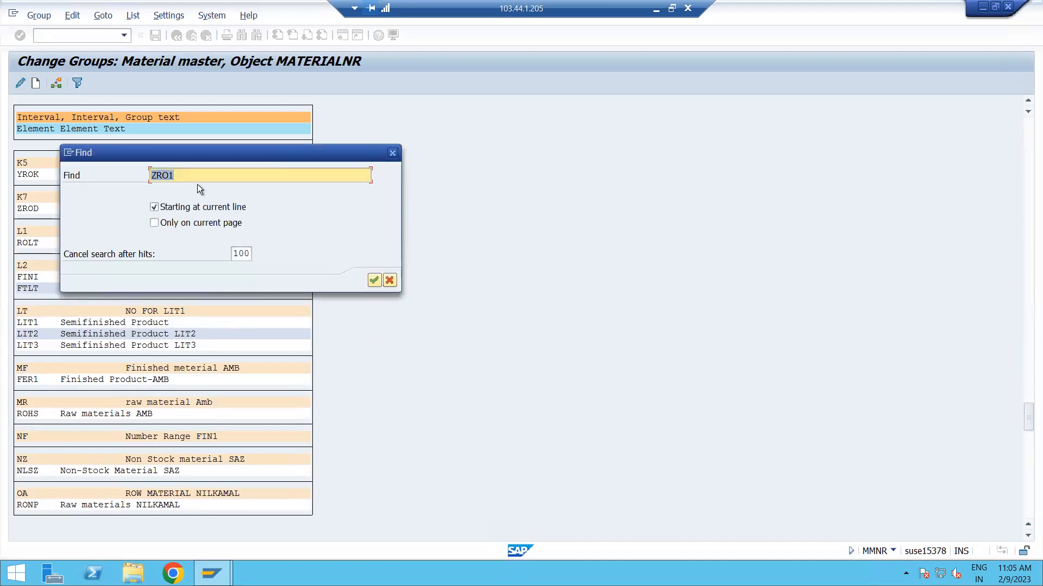
{"action": "type", "text": "Z"}
{"action": "type", "text": "FR1"}
{"action": "key", "text": "Return"}
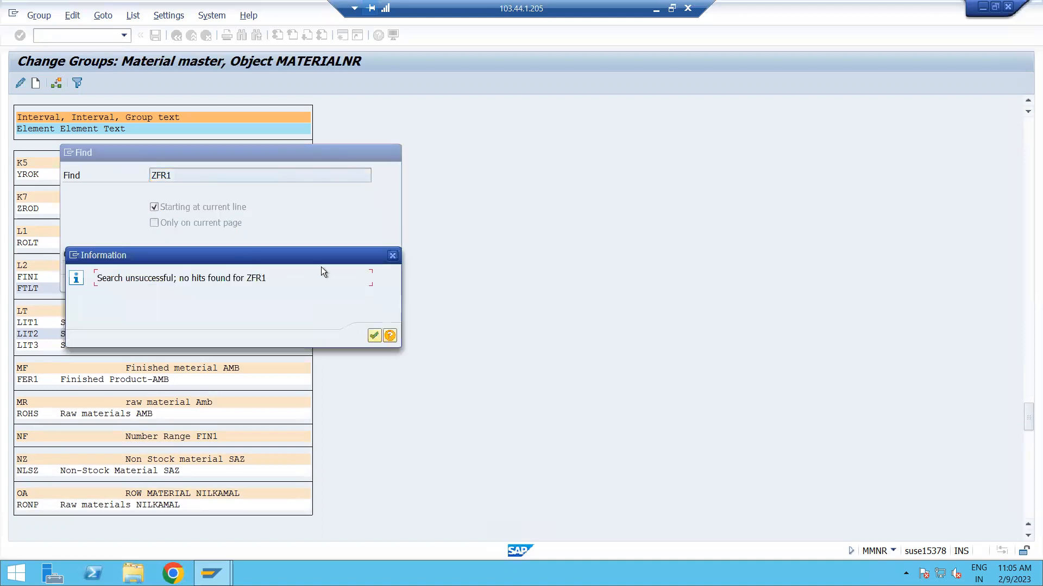
{"action": "left_click", "coordinate": [393, 256]}
{"action": "left_click", "coordinate": [392, 153]}
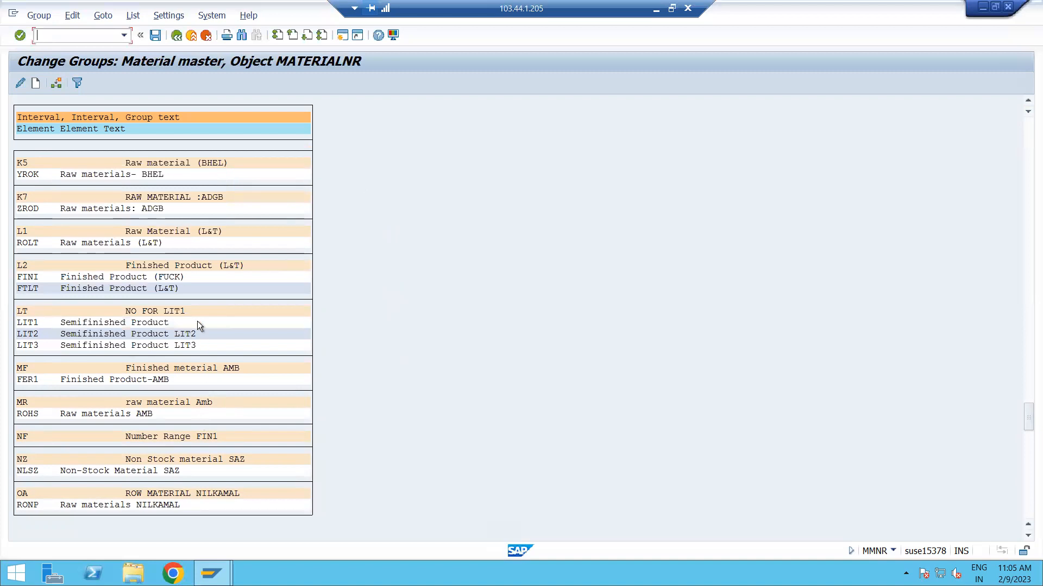
Assign material type ZFR1 to the number range group GF, FINISHED GOODS: ADGB1.
{"action": "left_click_drag", "start_coordinate": [1025, 421], "coordinate": [1028, 125]}
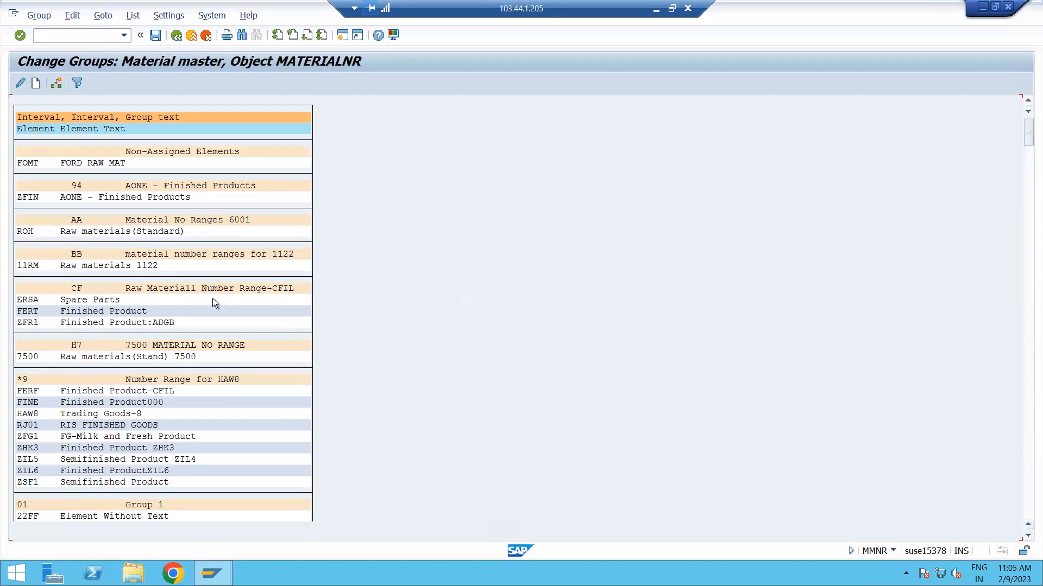
{"action": "left_click", "coordinate": [35, 323]}
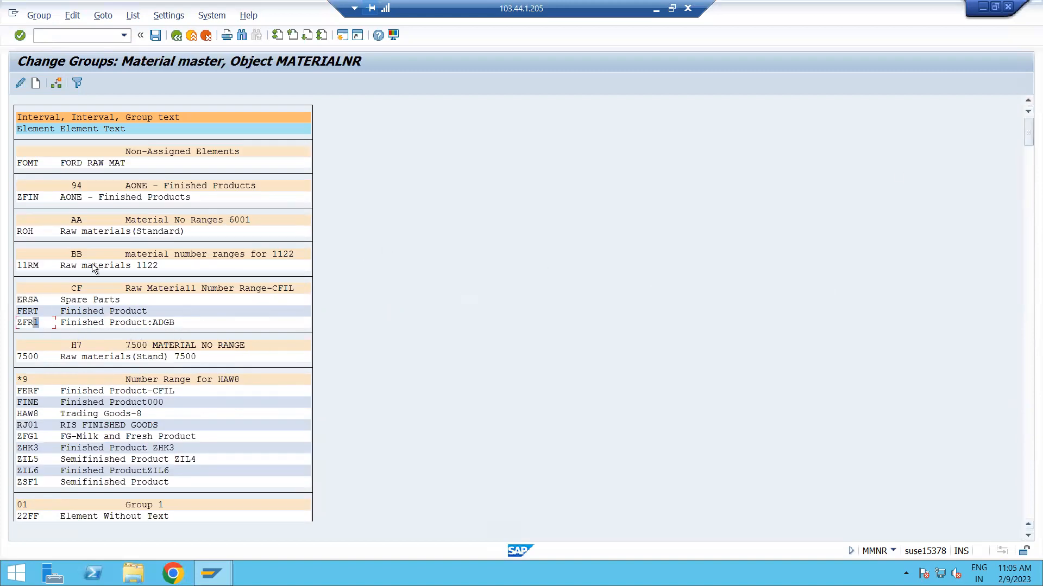
{"action": "left_click", "coordinate": [55, 82]}
{"action": "scroll", "coordinate": [369, 367], "scroll_direction": "down", "scroll_amount": 4}
{"action": "scroll", "coordinate": [371, 367], "scroll_direction": "down", "scroll_amount": 4}
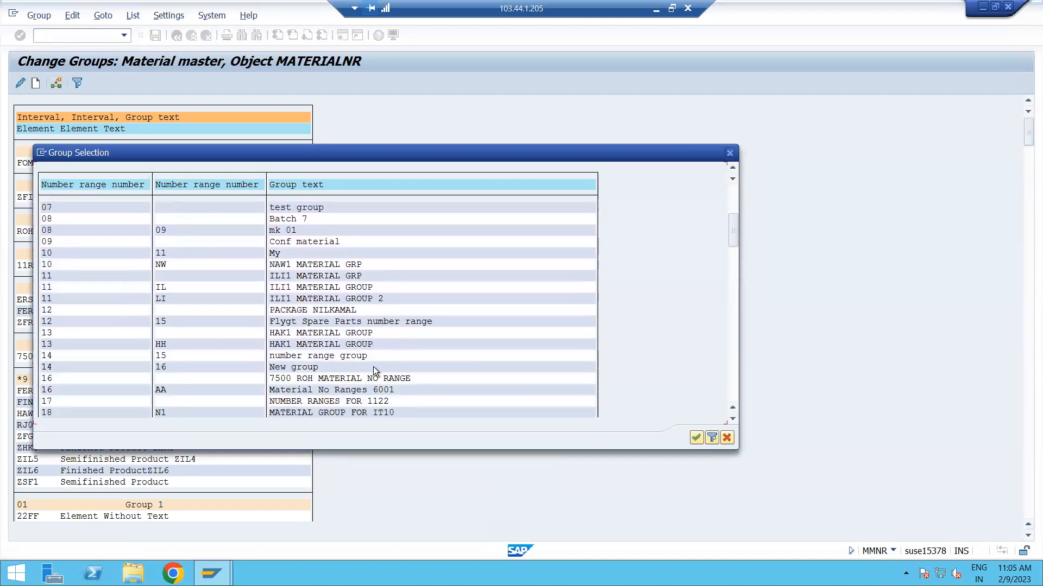
{"action": "scroll", "coordinate": [373, 366], "scroll_direction": "down", "scroll_amount": 5}
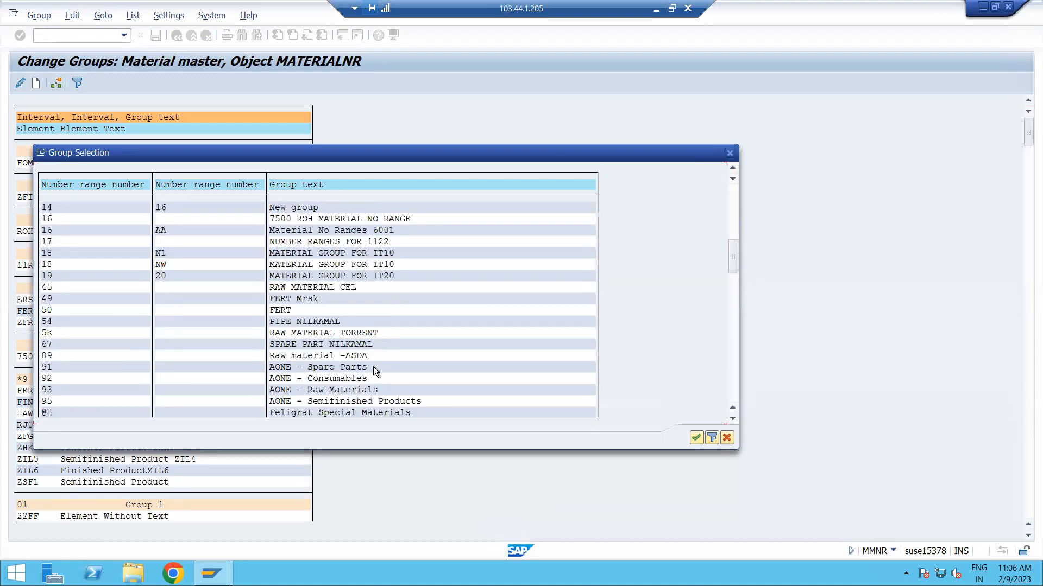
{"action": "scroll", "coordinate": [373, 367], "scroll_direction": "down", "scroll_amount": 1}
{"action": "left_click", "coordinate": [348, 366]}
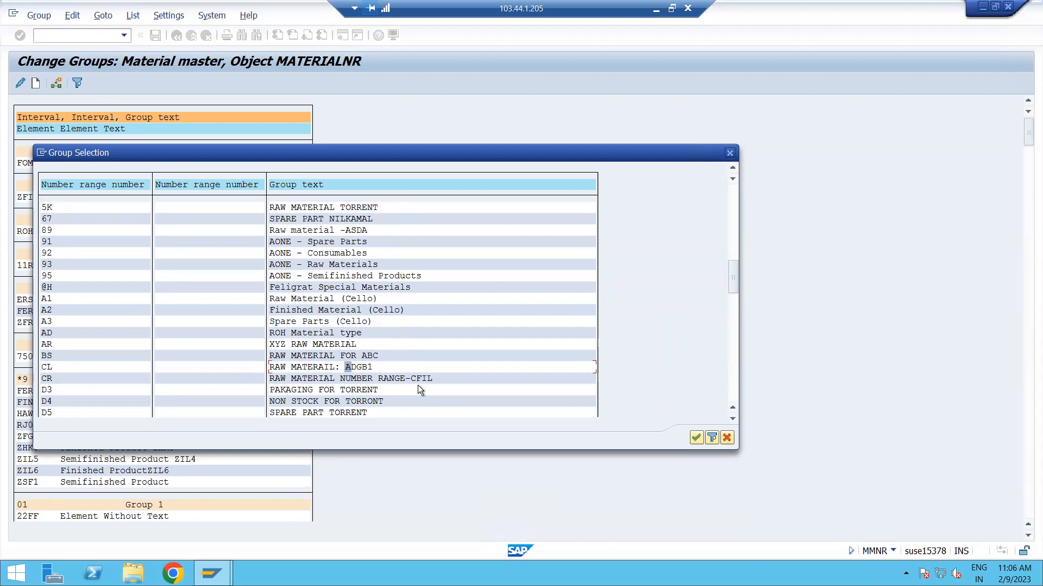
{"action": "scroll", "coordinate": [411, 384], "scroll_direction": "up", "scroll_amount": 7}
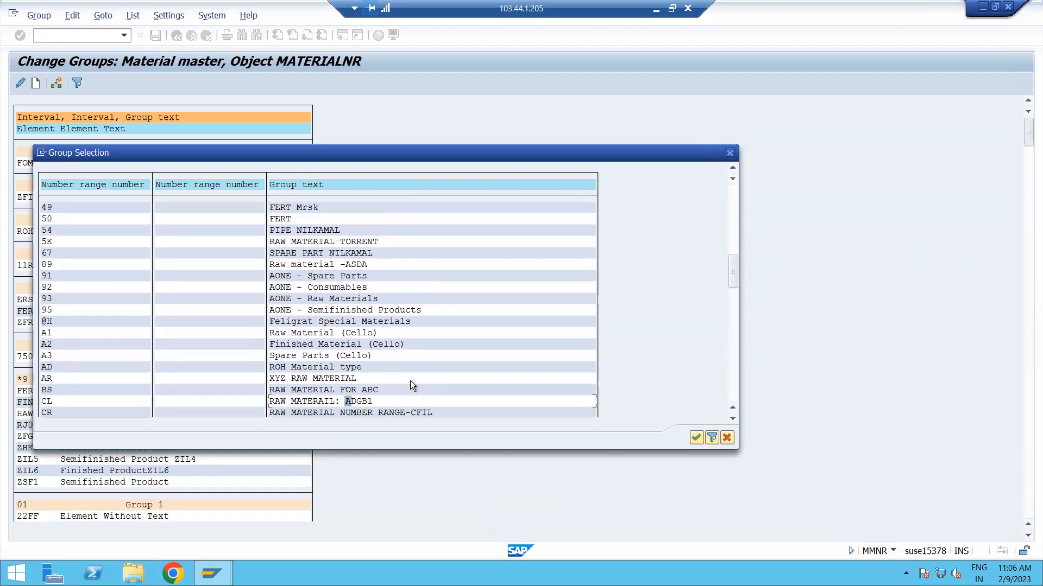
{"action": "scroll", "coordinate": [411, 384], "scroll_direction": "up", "scroll_amount": 3}
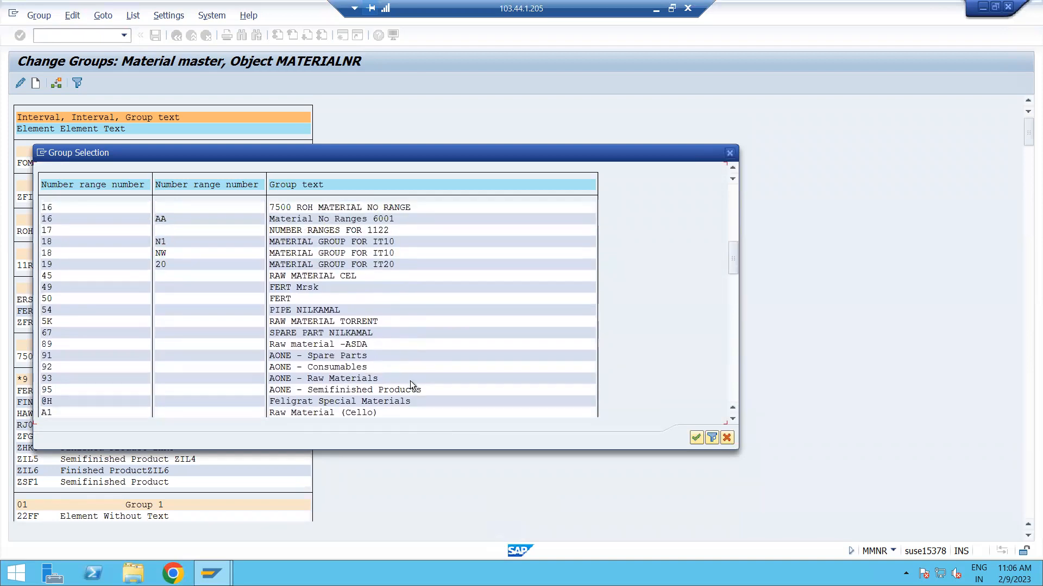
{"action": "scroll", "coordinate": [411, 384], "scroll_direction": "up", "scroll_amount": 4}
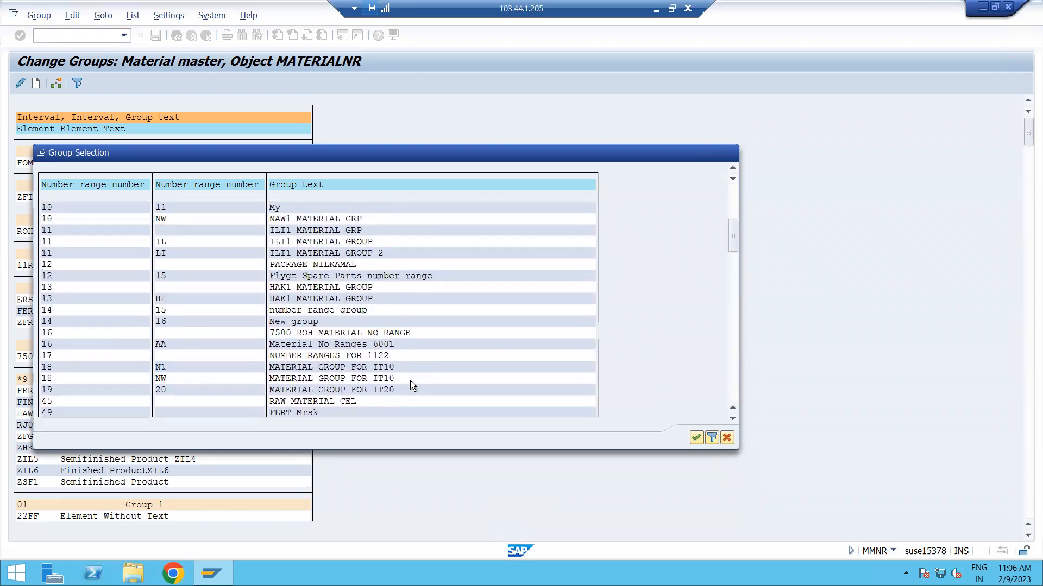
{"action": "scroll", "coordinate": [411, 384], "scroll_direction": "up", "scroll_amount": 5}
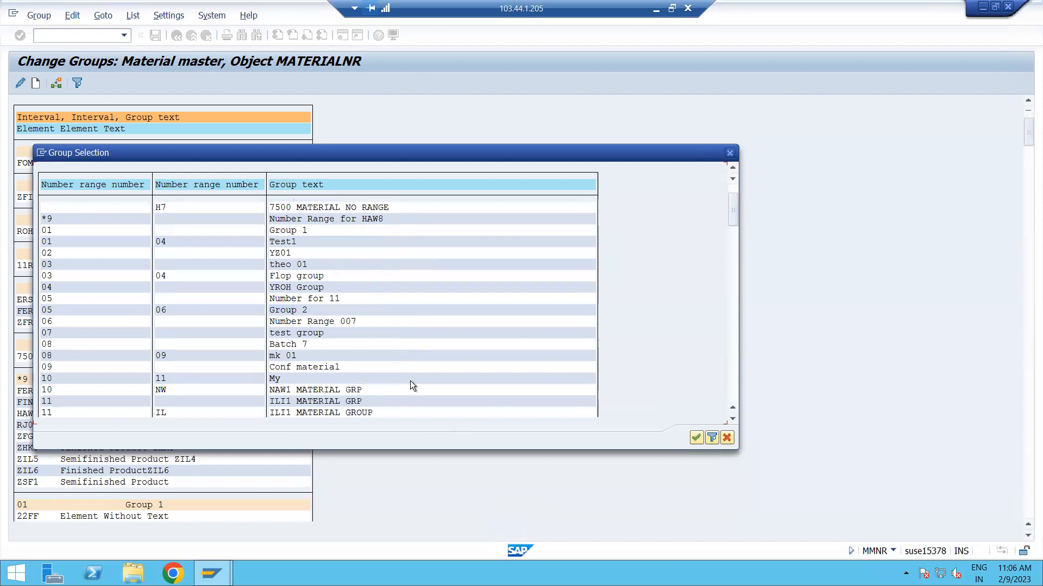
{"action": "scroll", "coordinate": [411, 381], "scroll_direction": "up", "scroll_amount": 1}
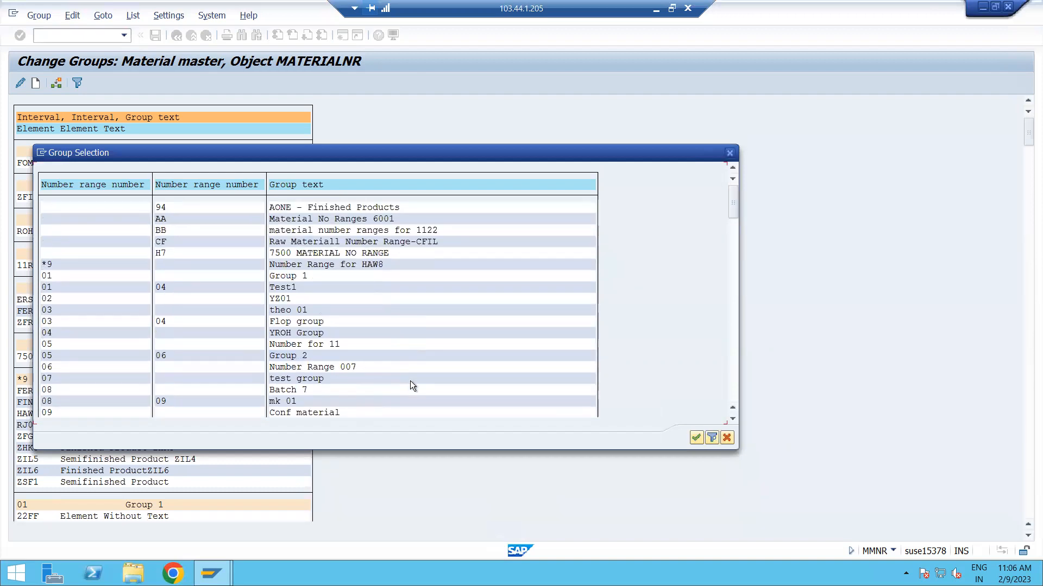
{"action": "scroll", "coordinate": [387, 319], "scroll_direction": "down", "scroll_amount": 1}
{"action": "scroll", "coordinate": [387, 320], "scroll_direction": "down", "scroll_amount": 5}
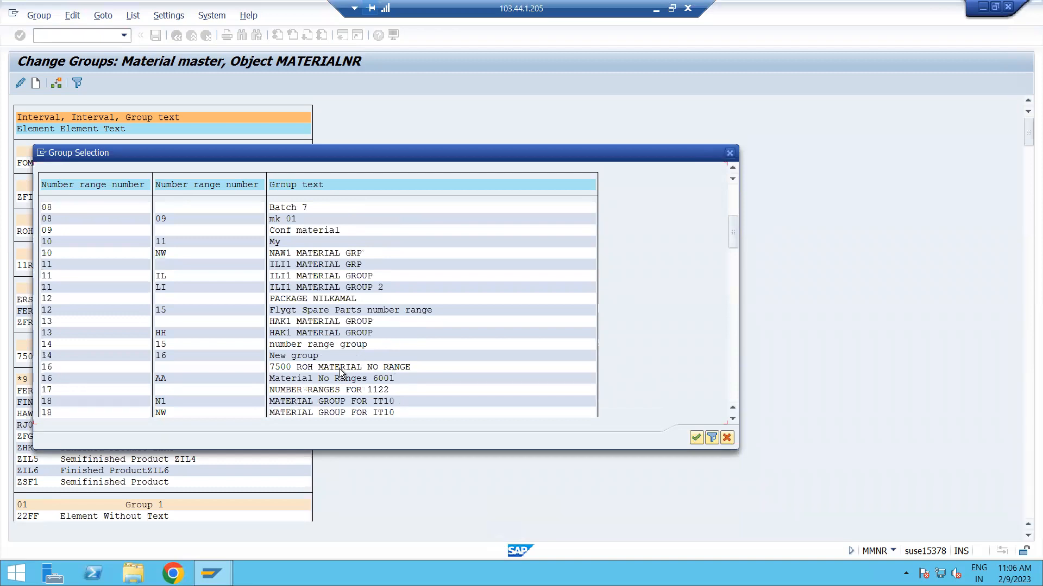
{"action": "scroll", "coordinate": [373, 376], "scroll_direction": "down", "scroll_amount": 3}
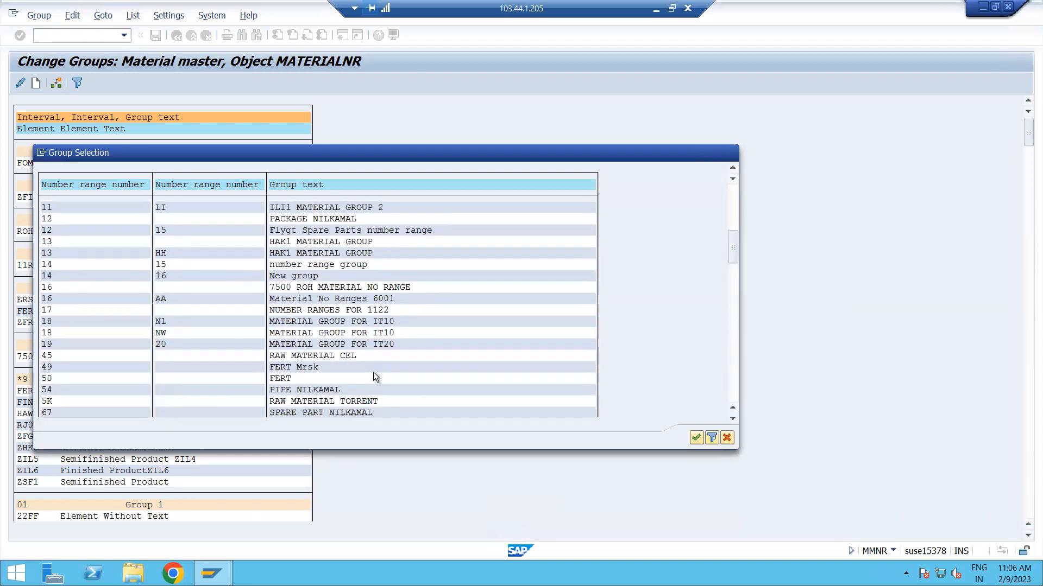
{"action": "scroll", "coordinate": [375, 380], "scroll_direction": "down", "scroll_amount": 1}
{"action": "scroll", "coordinate": [376, 379], "scroll_direction": "down", "scroll_amount": 3}
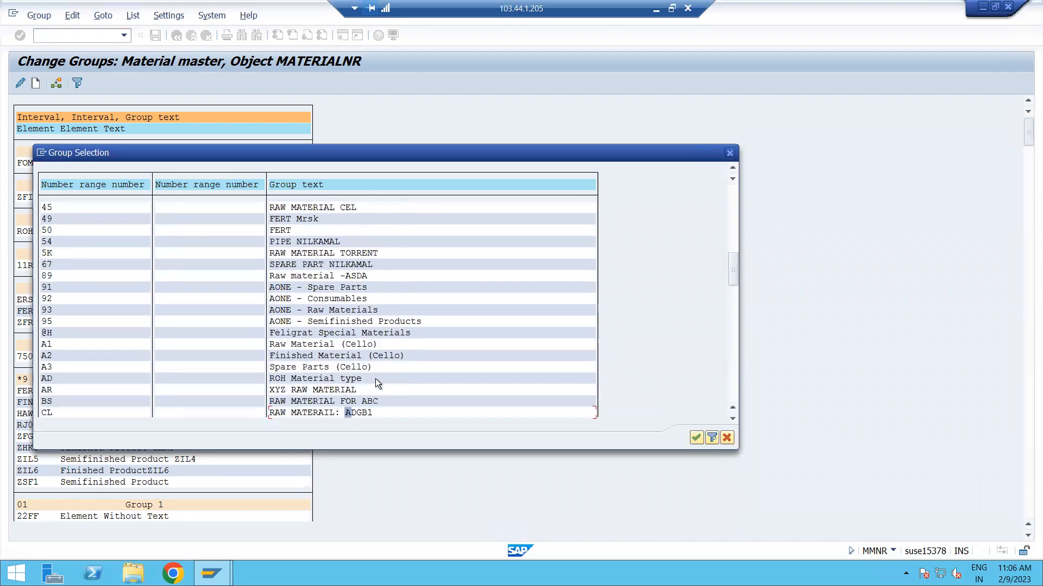
{"action": "scroll", "coordinate": [376, 379], "scroll_direction": "down", "scroll_amount": 1}
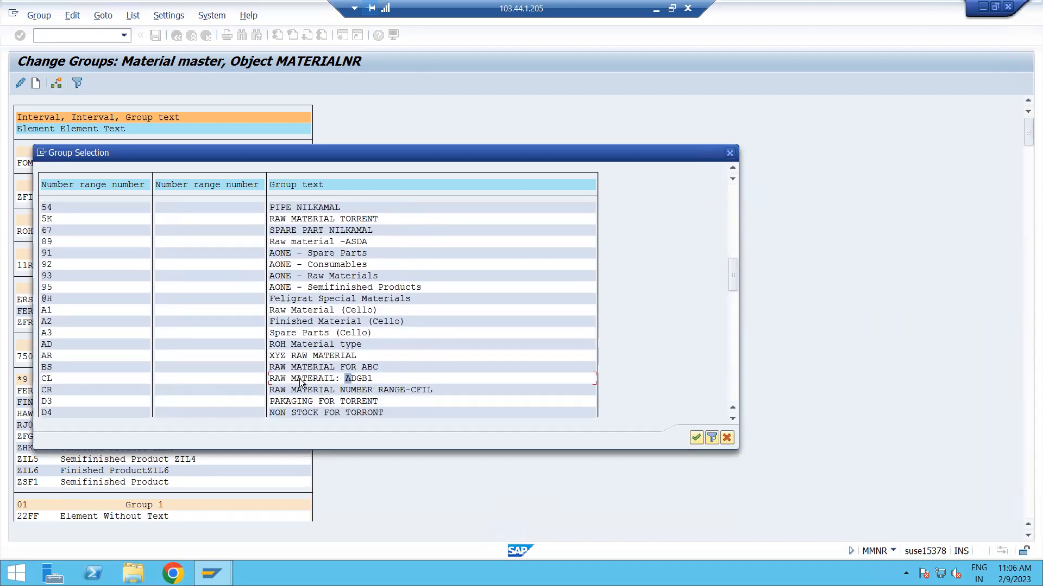
{"action": "scroll", "coordinate": [405, 341], "scroll_direction": "down", "scroll_amount": 3}
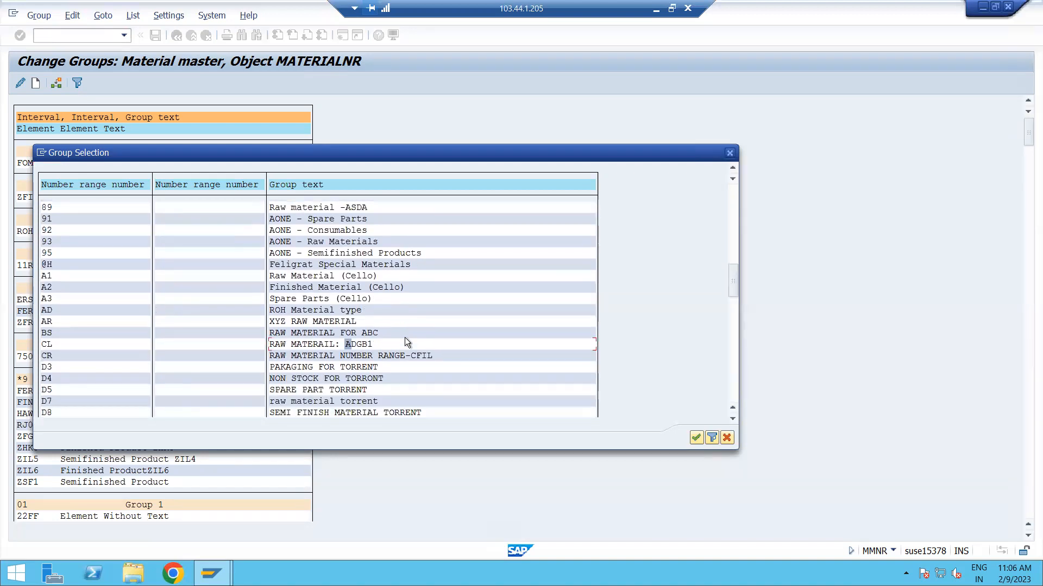
{"action": "scroll", "coordinate": [405, 337], "scroll_direction": "down", "scroll_amount": 3}
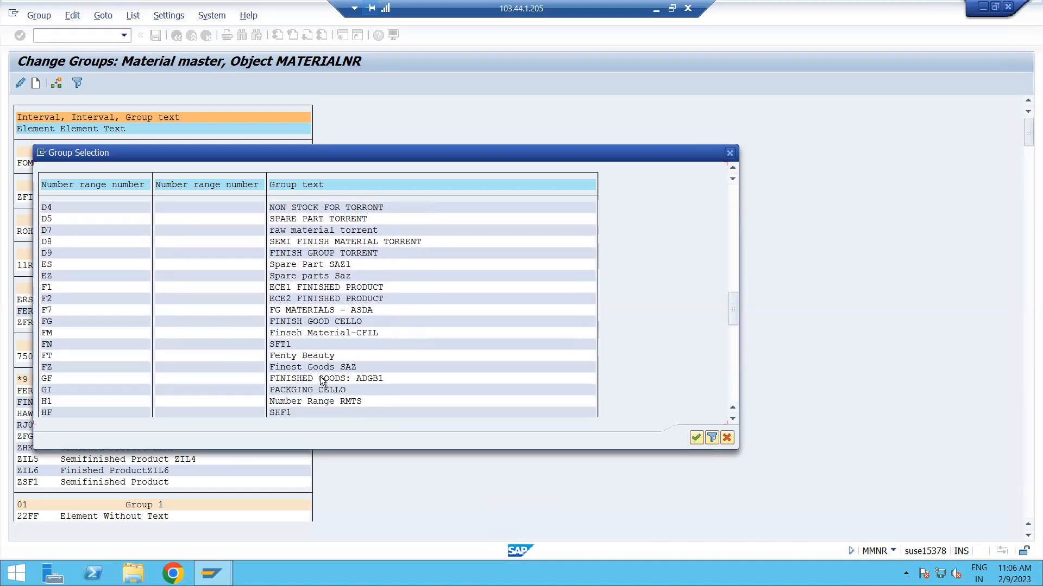
{"action": "double_click", "coordinate": [364, 379]}
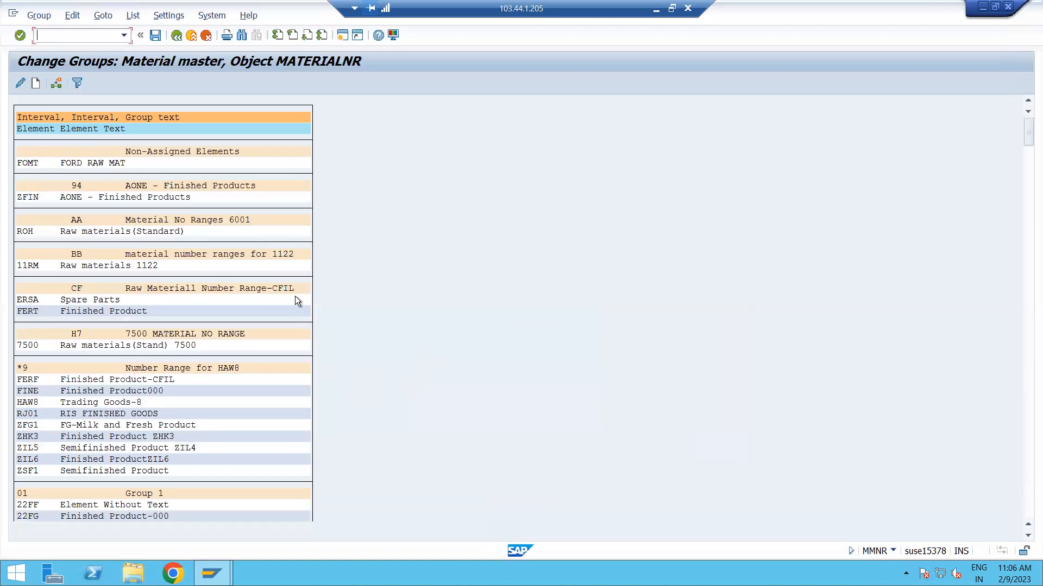
Search the group overview for ZFR1 and go to the line of its number range group.
{"action": "key", "text": "ctrl+f"}
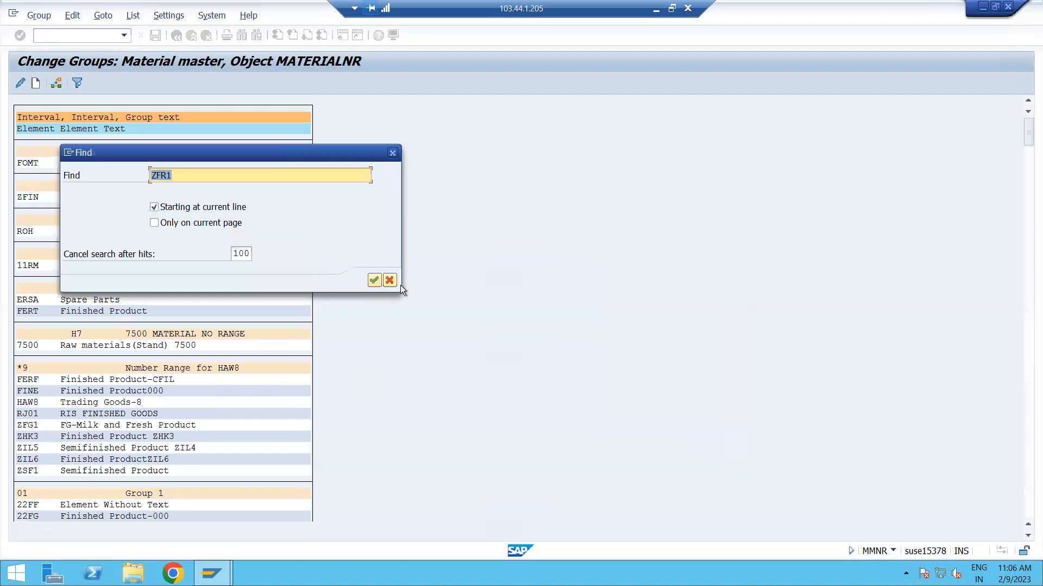
{"action": "type", "text": "AD"}
{"action": "key", "text": "BackSpace"}
{"action": "key", "text": "BackSpace"}
{"action": "type", "text": "ZFR1"}
{"action": "key", "text": "Return"}
{"action": "double_click", "coordinate": [135, 151]}
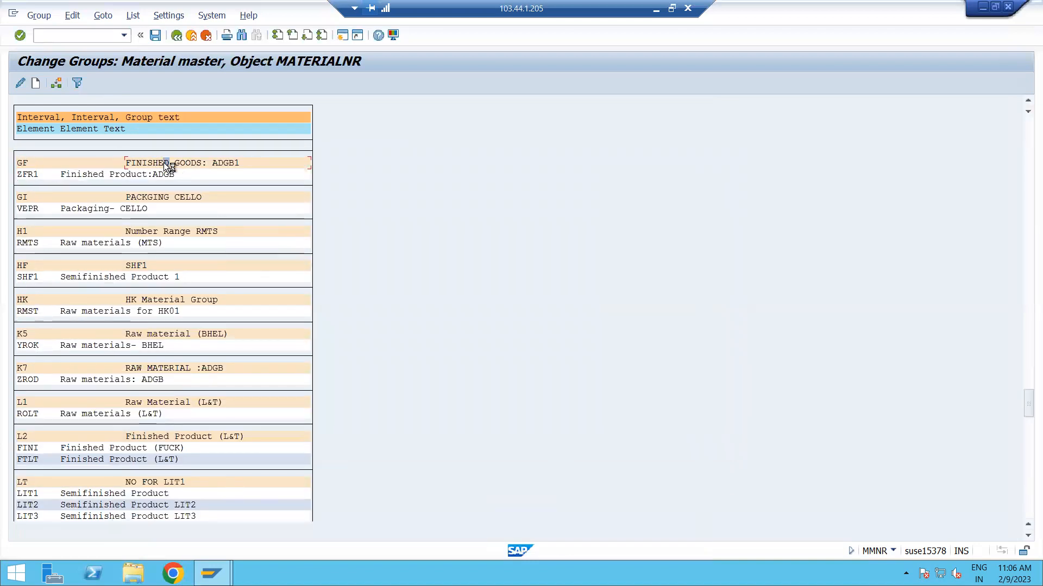
Try to save the ZFR1 group assignment, both directly and by leaving group editing with the changes saved.
{"action": "key", "text": "F3"}
{"action": "left_click", "coordinate": [220, 250]}
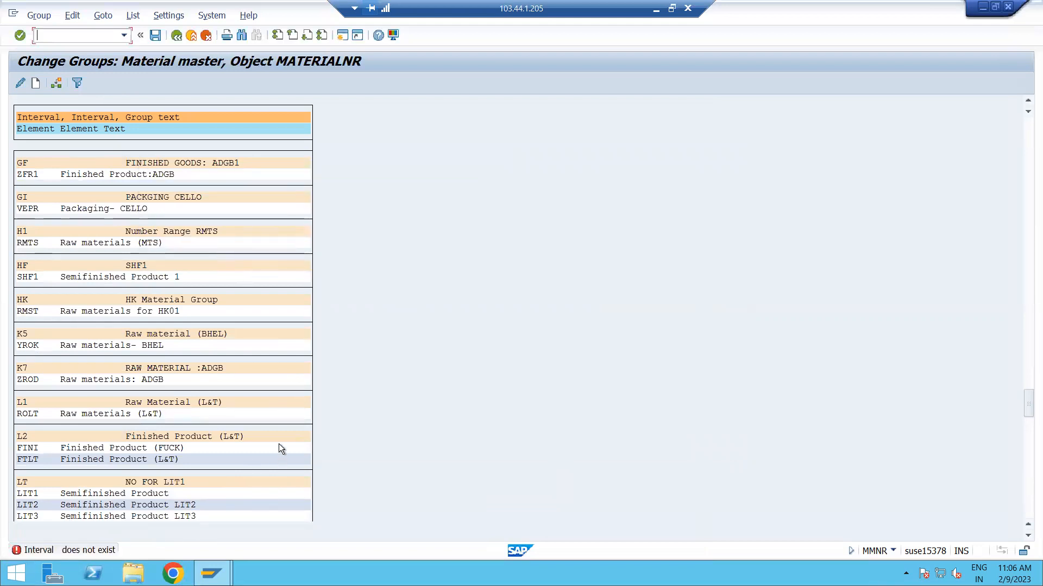
{"action": "left_click", "coordinate": [155, 37]}
{"action": "left_click", "coordinate": [517, 281]}
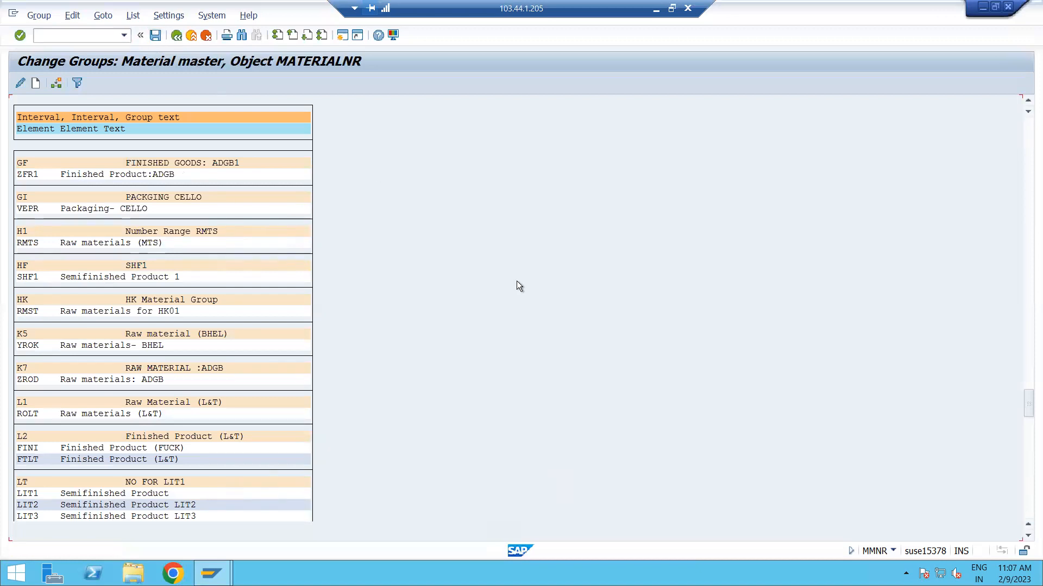
{"action": "double_click", "coordinate": [110, 177]}
{"action": "left_click", "coordinate": [373, 336]}
{"action": "scroll", "coordinate": [308, 324], "scroll_direction": "up", "scroll_amount": 1}
{"action": "key", "text": "F3"}
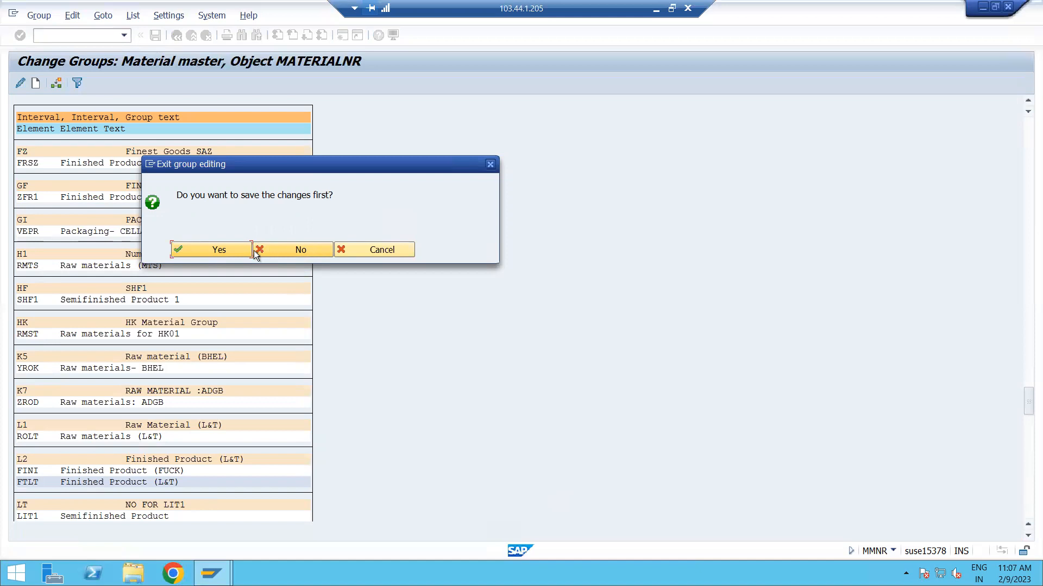
{"action": "left_click", "coordinate": [220, 252]}
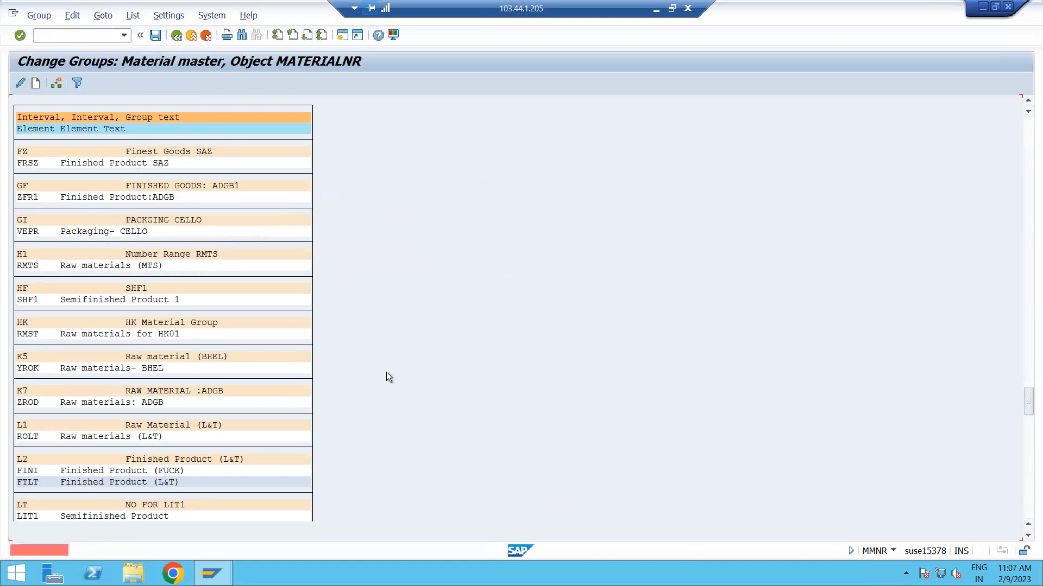
Try to save the group changes again, directly and when starting a new number range group.
{"action": "scroll", "coordinate": [392, 422], "scroll_direction": "up", "scroll_amount": 2}
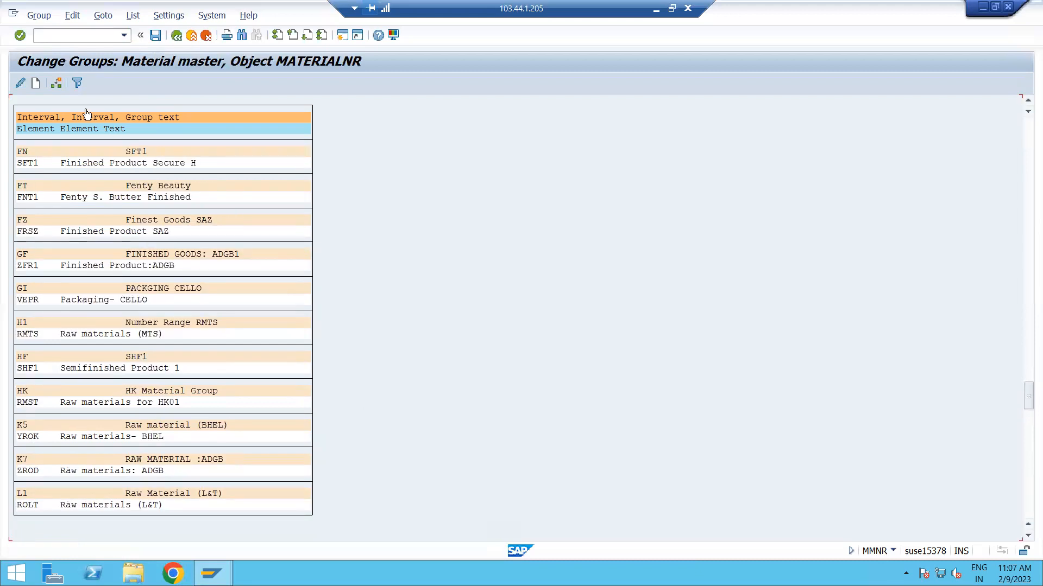
{"action": "left_click", "coordinate": [153, 35]}
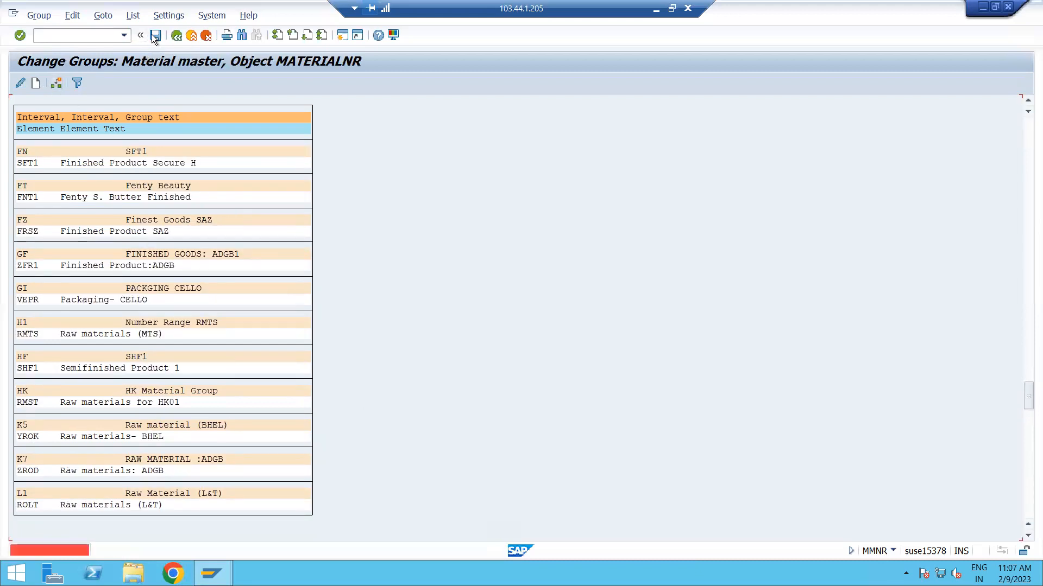
{"action": "left_click", "coordinate": [458, 288]}
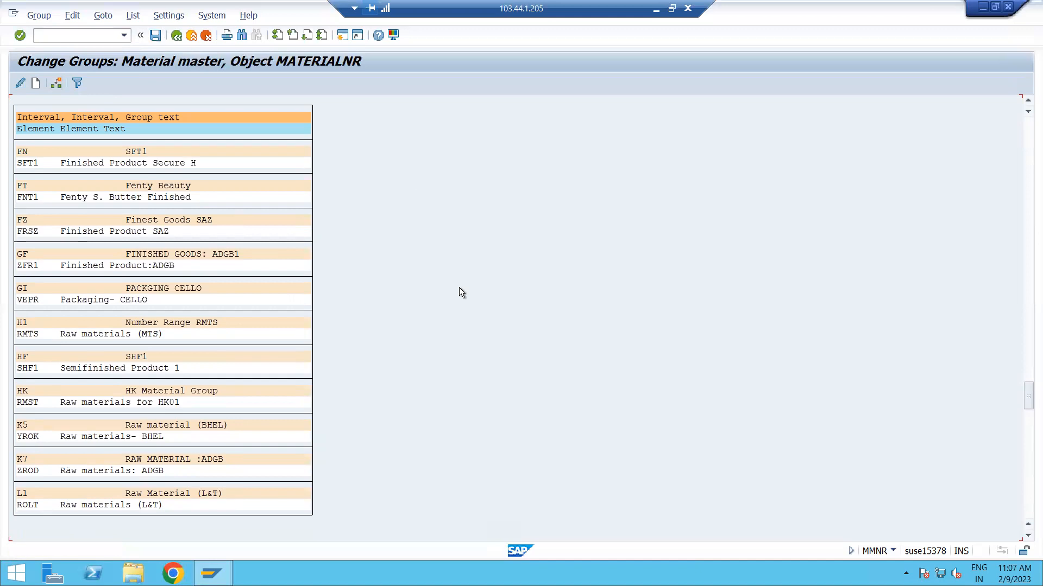
{"action": "left_click", "coordinate": [35, 83]}
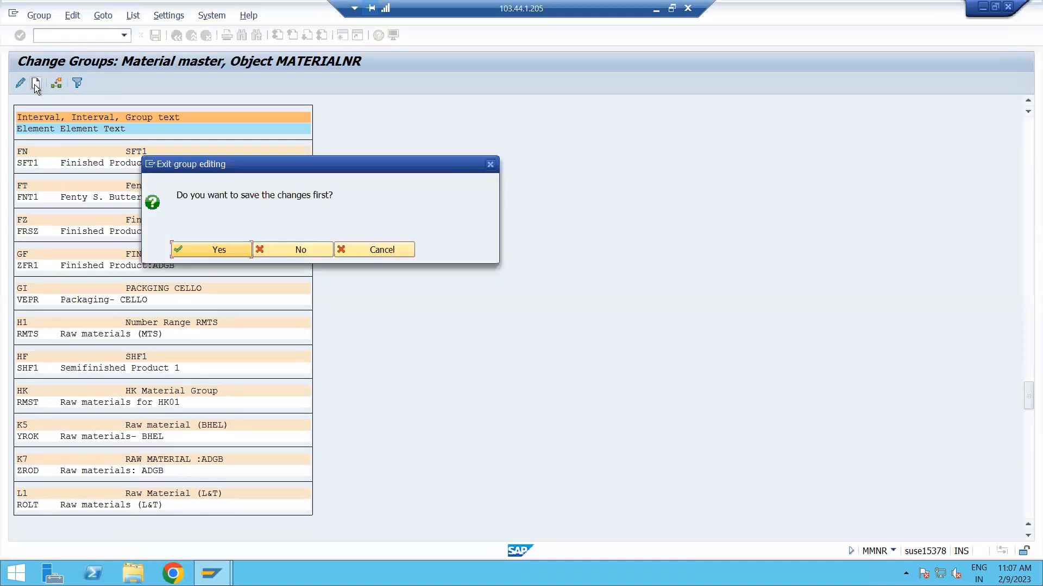
{"action": "left_click", "coordinate": [204, 251]}
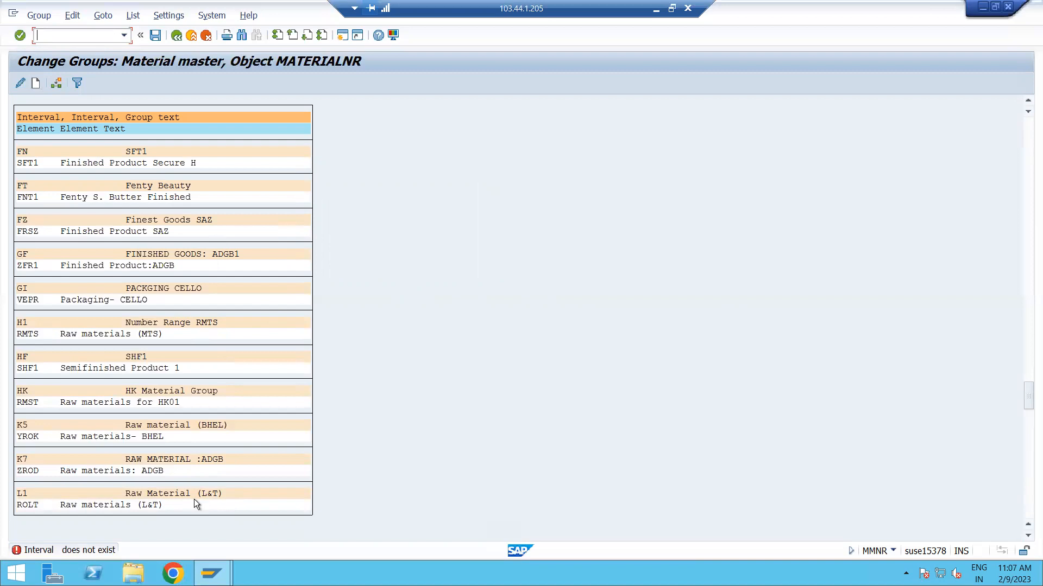
Leave group editing, choosing to save the changes, and return to the SAP Easy Access screen.
{"action": "left_click", "coordinate": [324, 393]}
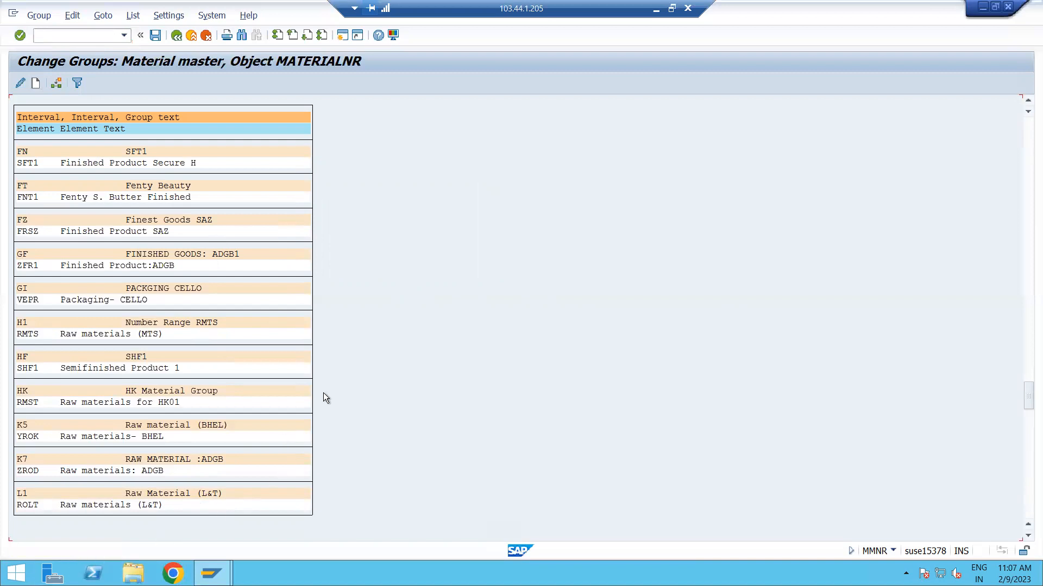
{"action": "double_click", "coordinate": [324, 393]}
{"action": "left_click", "coordinate": [175, 36]}
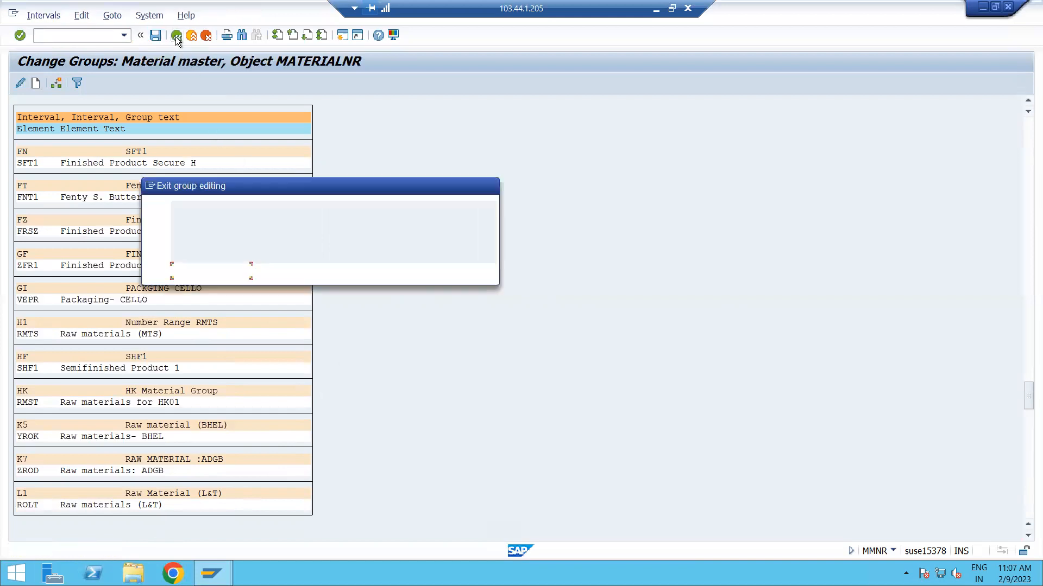
{"action": "left_click", "coordinate": [204, 266]}
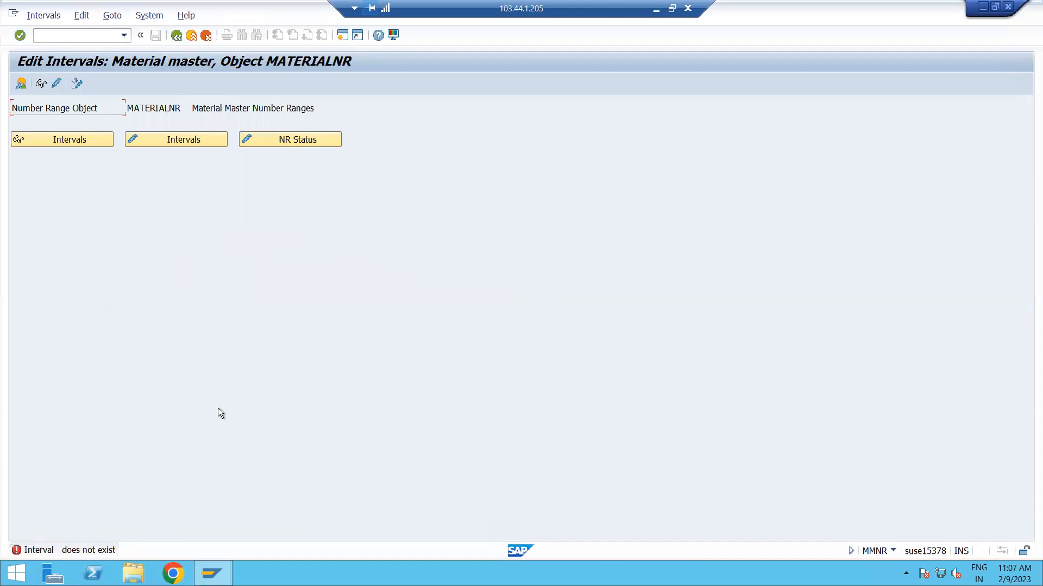
{"action": "left_click", "coordinate": [177, 36]}
{"action": "left_click", "coordinate": [177, 35]}
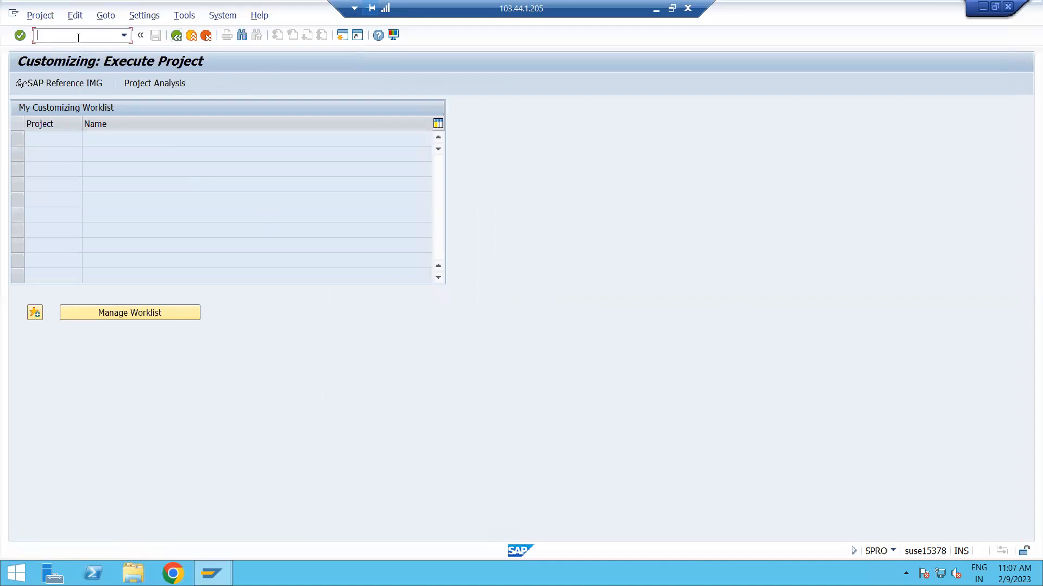
{"action": "type", "text": "/N"}
{"action": "key", "text": "Return"}
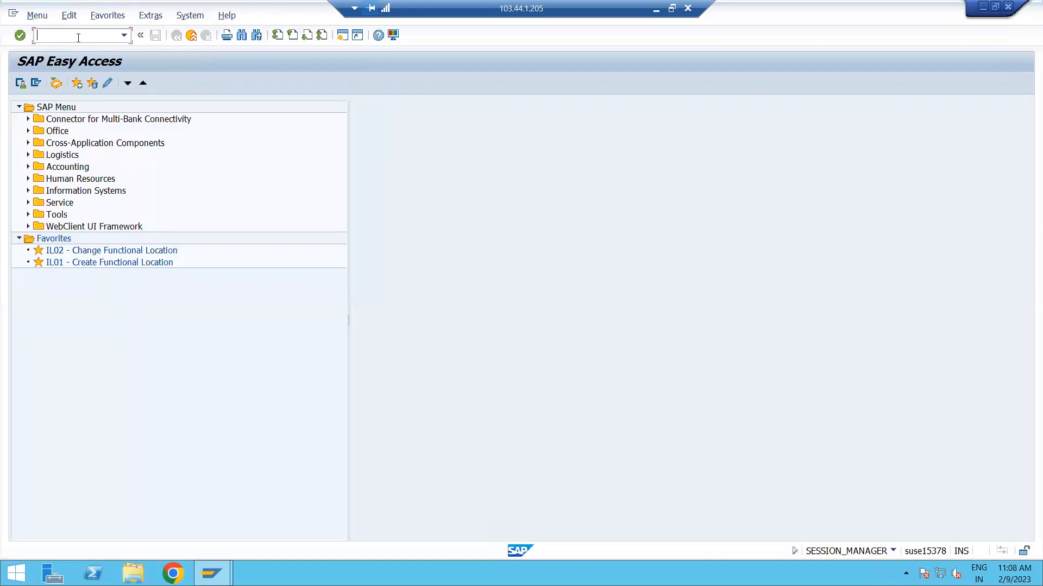
Open the SAP Reference IMG through transaction SPRO and expand the Logistics - General node.
{"action": "type", "text": "SPRO"}
{"action": "key", "text": "Return"}
{"action": "left_click", "coordinate": [83, 83]}
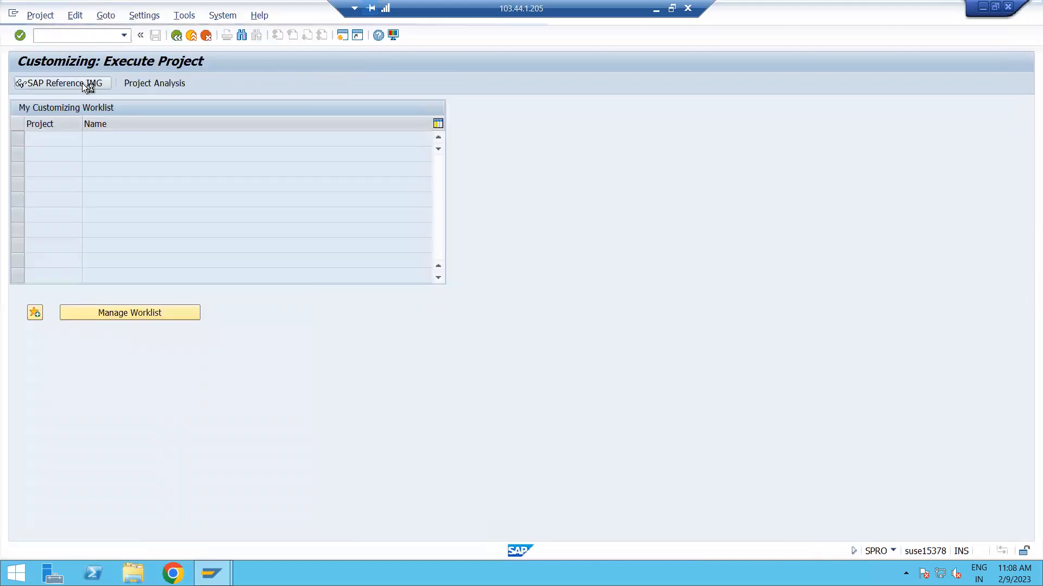
{"action": "left_click", "coordinate": [68, 372]}
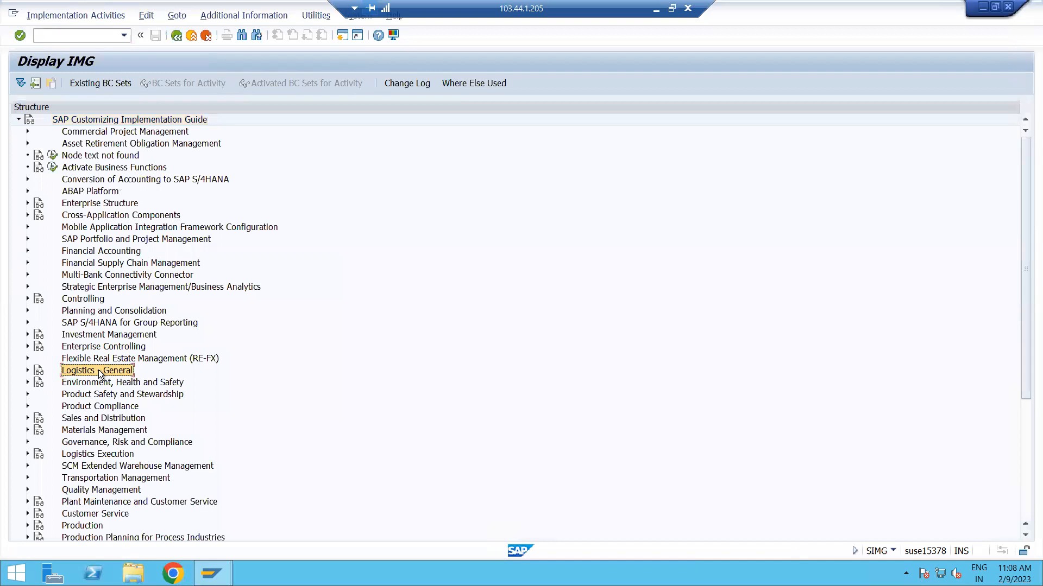
{"action": "left_click", "coordinate": [28, 371]}
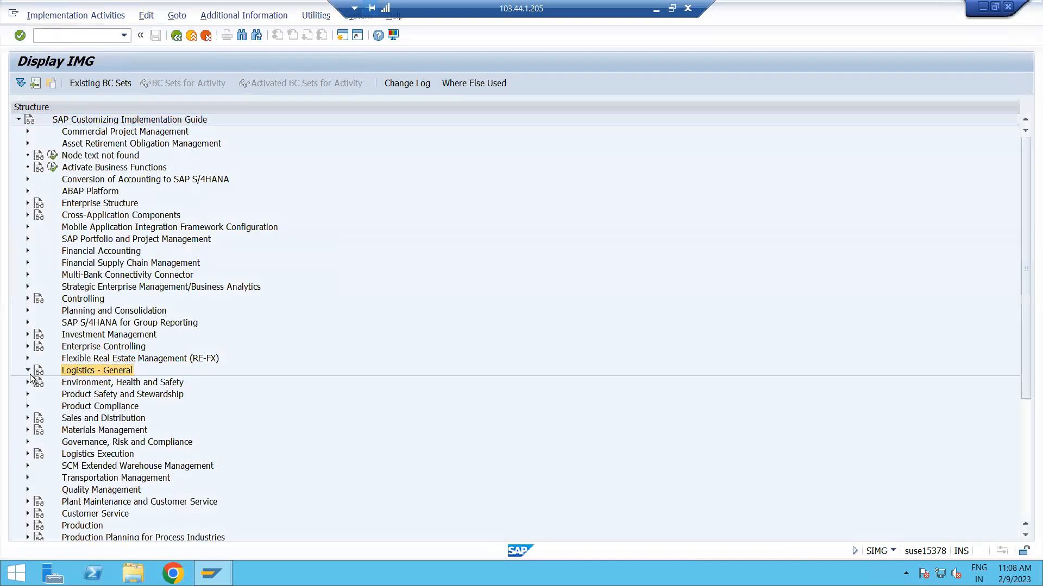
Expand Material Master, Basic Settings and Material Types under Logistics - General, and open Define Number Ranges for Each Material Type.
{"action": "left_click", "coordinate": [98, 157]}
{"action": "left_click", "coordinate": [37, 156]}
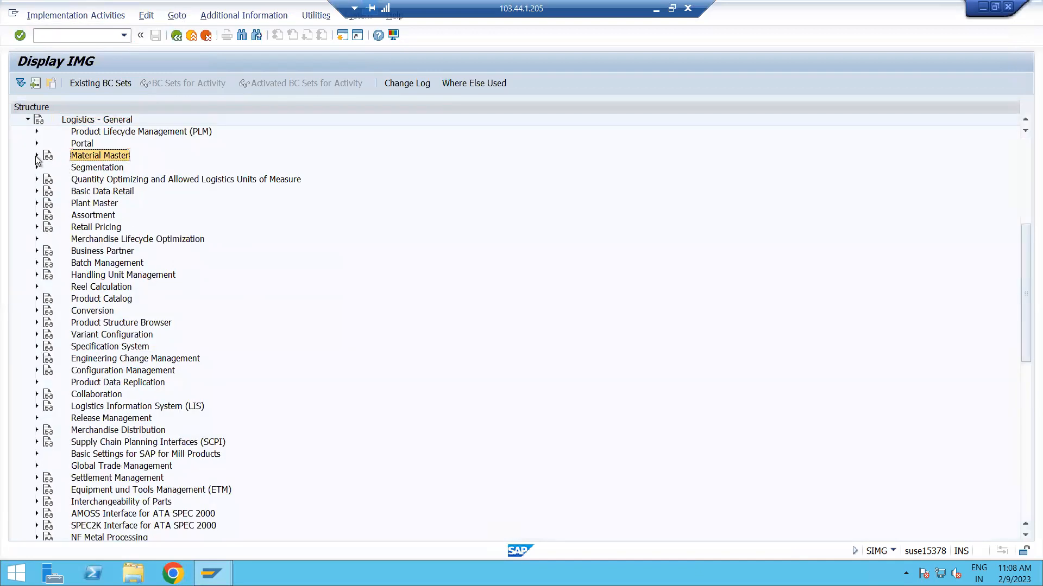
{"action": "left_click", "coordinate": [93, 204]}
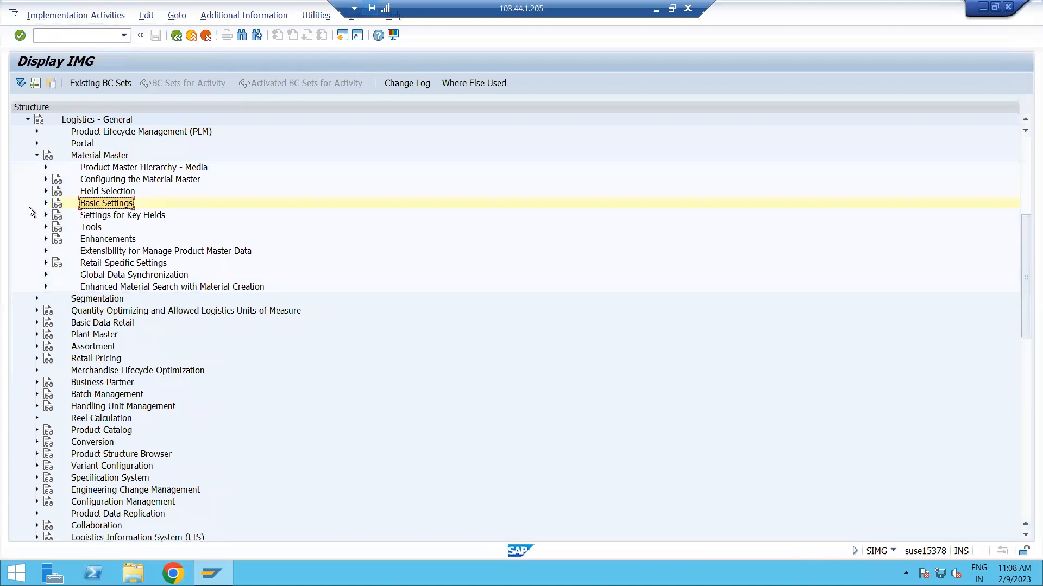
{"action": "left_click", "coordinate": [45, 204]}
{"action": "left_click", "coordinate": [115, 239]}
{"action": "left_click", "coordinate": [115, 251]}
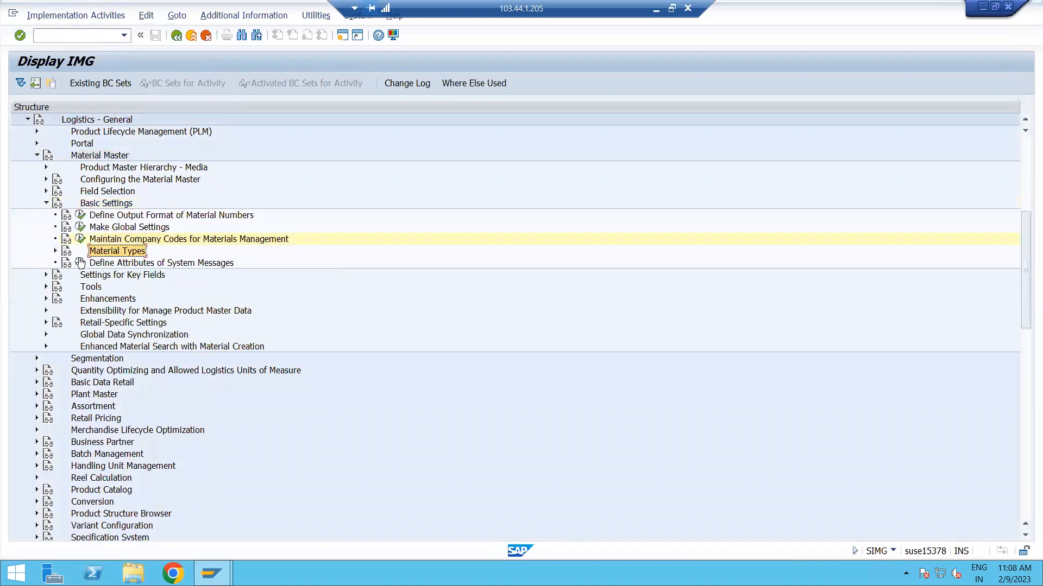
{"action": "left_click", "coordinate": [56, 250]}
{"action": "left_click", "coordinate": [175, 263]}
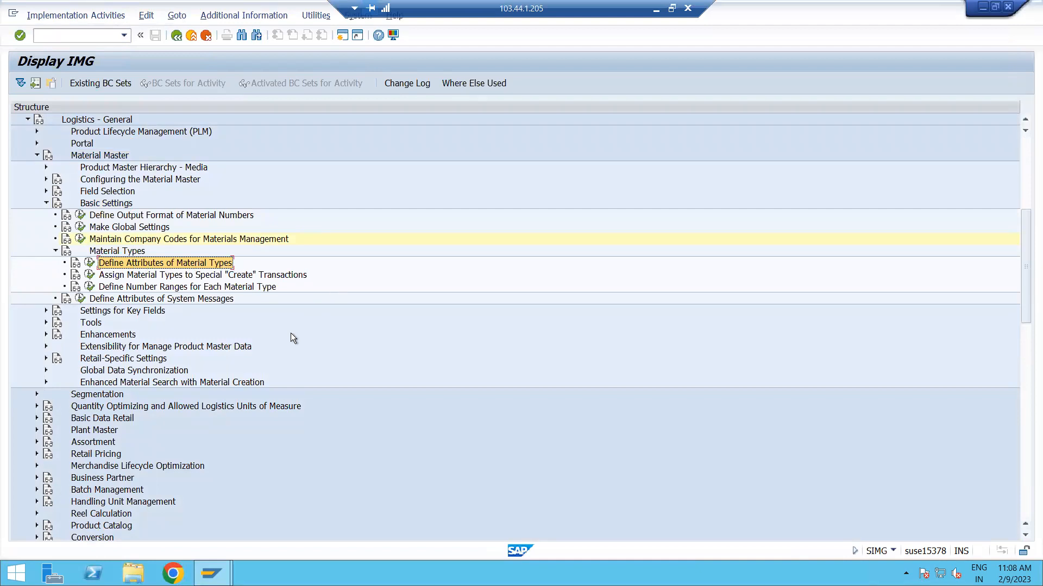
{"action": "left_click", "coordinate": [147, 288]}
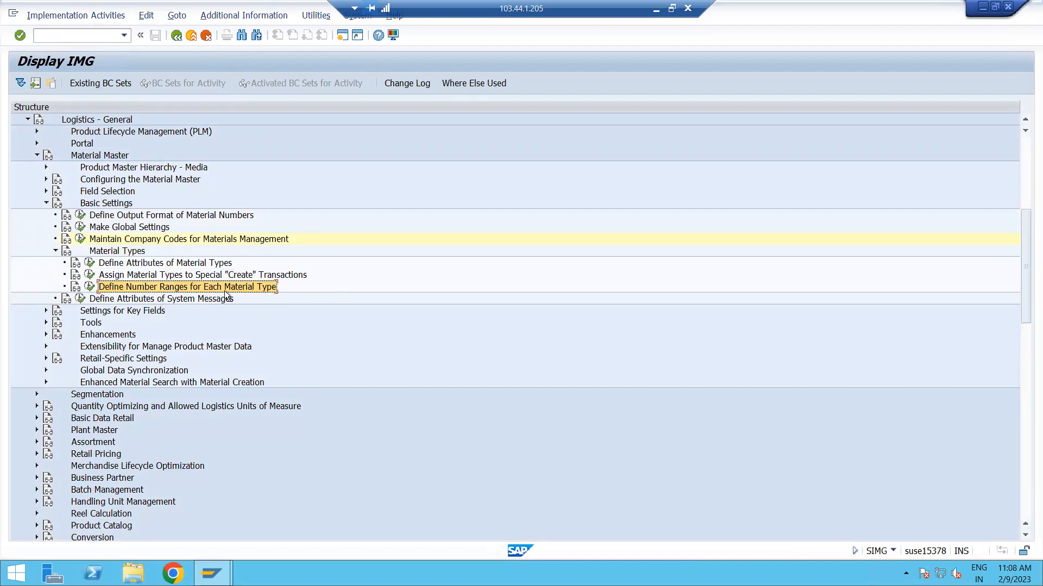
{"action": "left_click", "coordinate": [90, 287]}
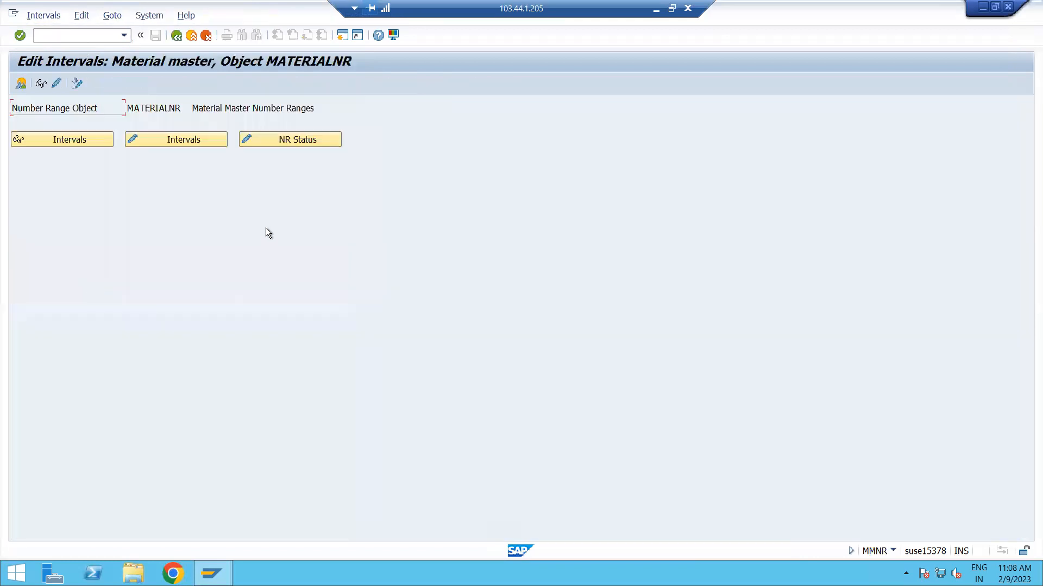
Examine the material master number range intervals, including CF and GF, in the interval list and return to the initial screen.
{"action": "left_click", "coordinate": [173, 143]}
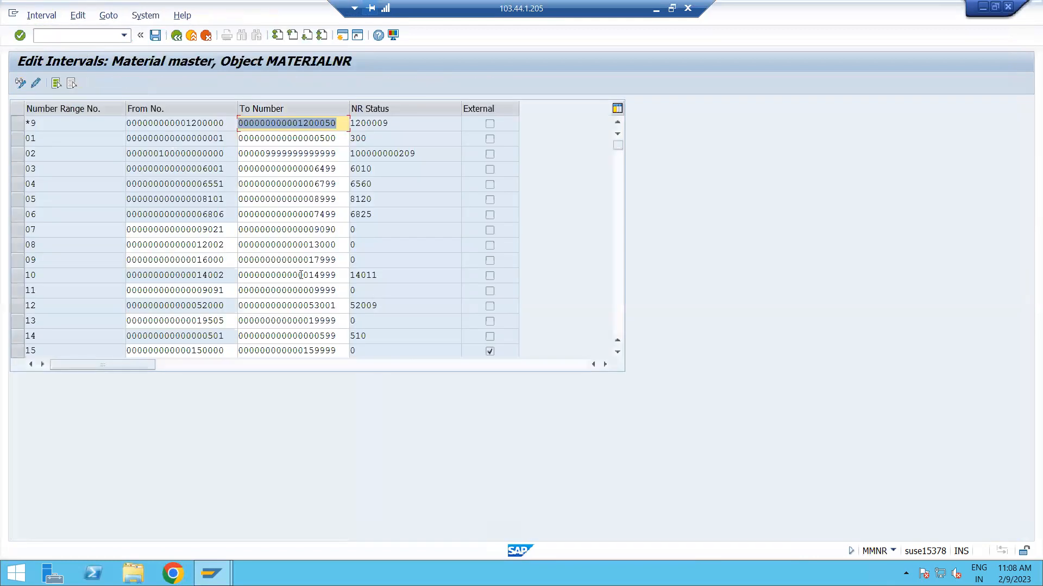
{"action": "scroll", "coordinate": [178, 277], "scroll_direction": "down", "scroll_amount": 6}
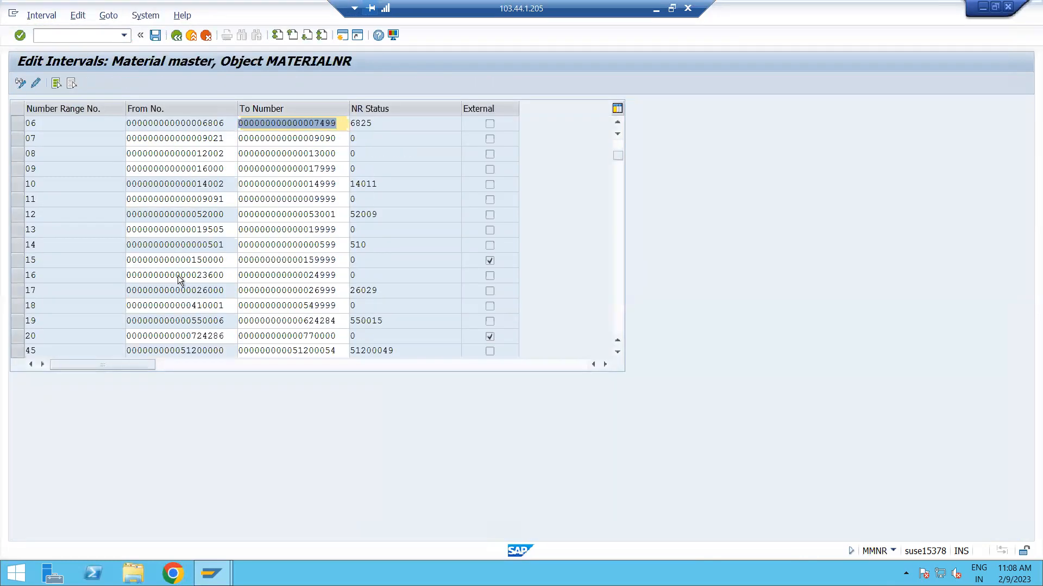
{"action": "scroll", "coordinate": [178, 275], "scroll_direction": "down", "scroll_amount": 2}
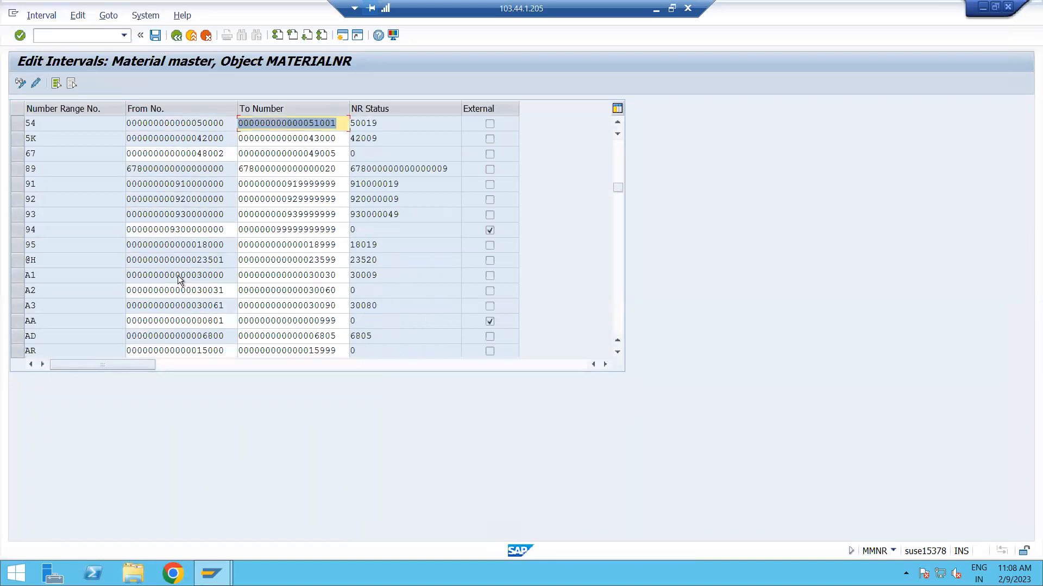
{"action": "scroll", "coordinate": [179, 275], "scroll_direction": "down", "scroll_amount": 2}
{"action": "scroll", "coordinate": [179, 276], "scroll_direction": "down", "scroll_amount": 2}
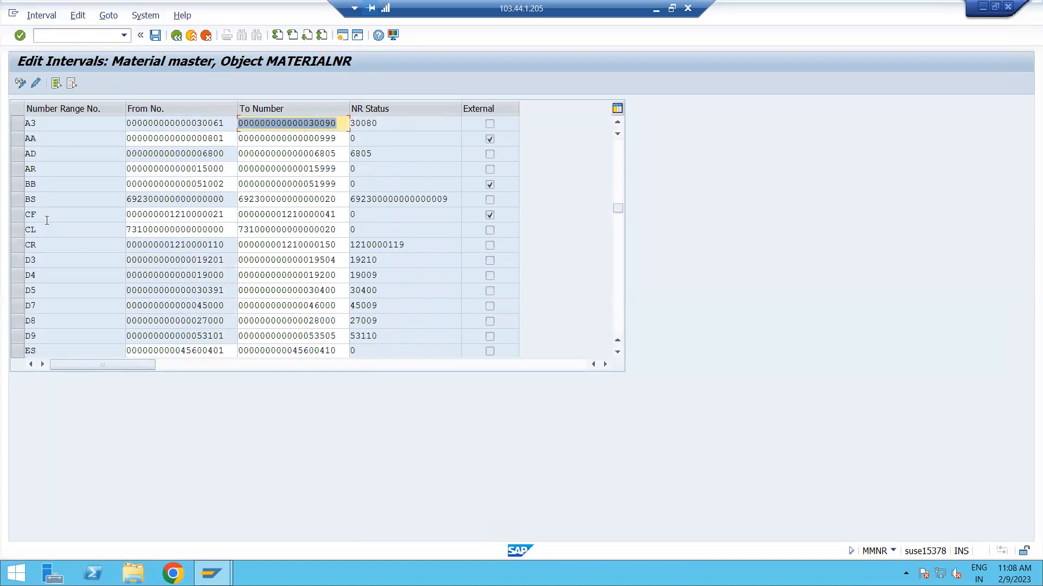
{"action": "left_click_drag", "start_coordinate": [337, 216], "coordinate": [254, 216]}
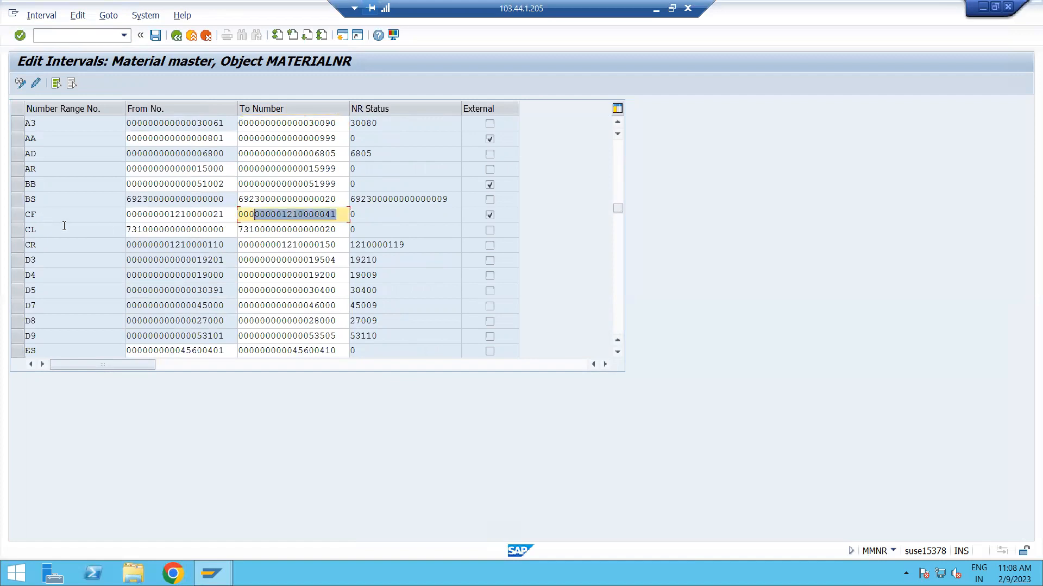
{"action": "scroll", "coordinate": [112, 302], "scroll_direction": "down", "scroll_amount": 3}
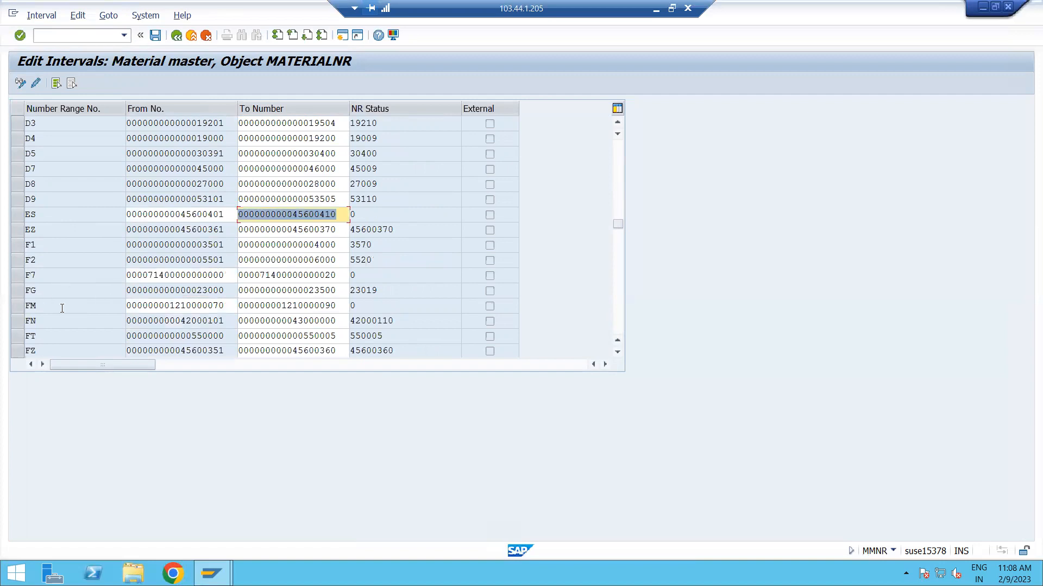
{"action": "scroll", "coordinate": [86, 272], "scroll_direction": "down", "scroll_amount": 2}
{"action": "scroll", "coordinate": [86, 271], "scroll_direction": "down", "scroll_amount": 1}
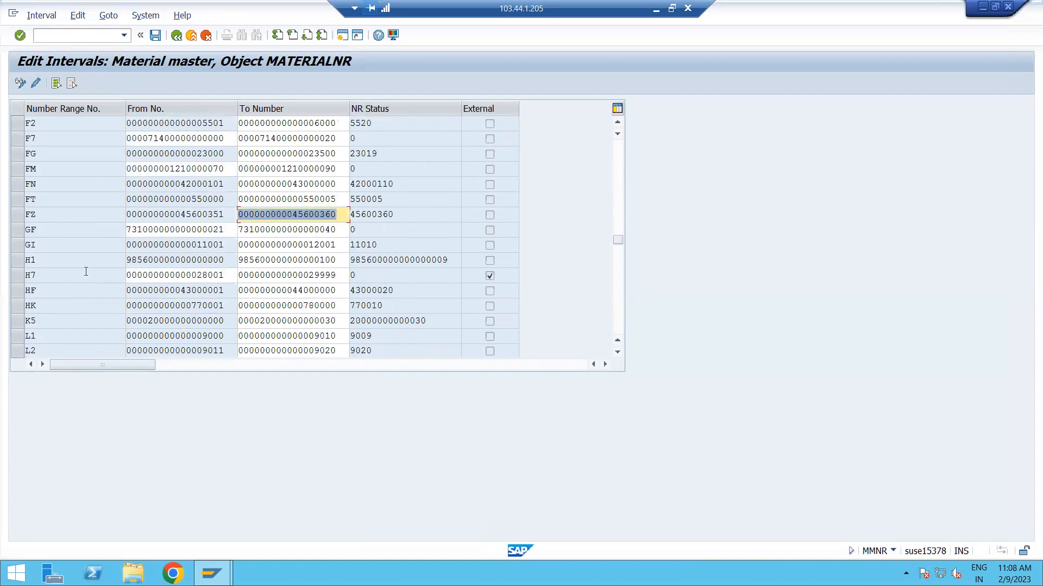
{"action": "left_click", "coordinate": [340, 233]}
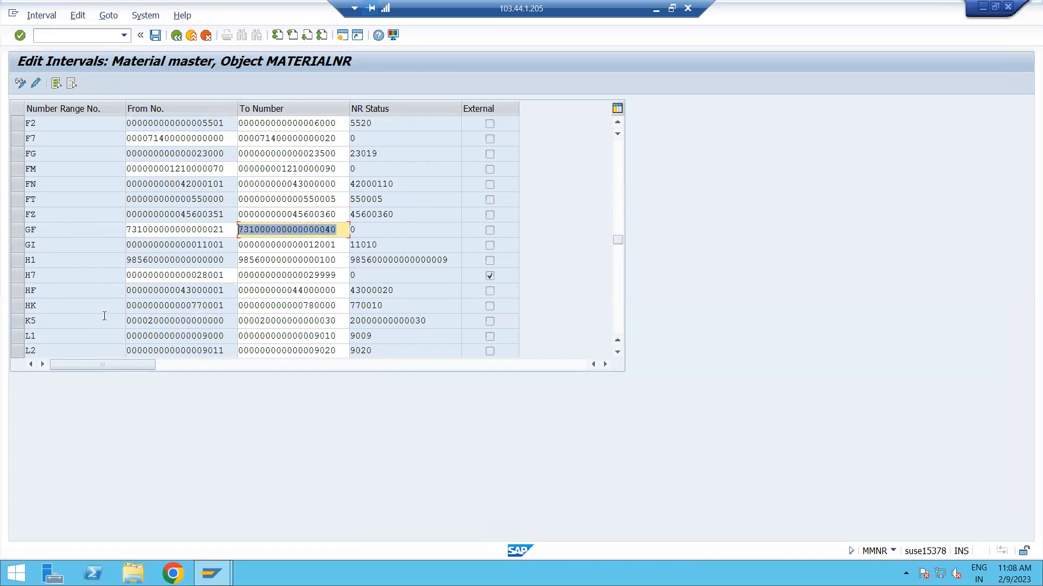
{"action": "scroll", "coordinate": [82, 338], "scroll_direction": "down", "scroll_amount": 1}
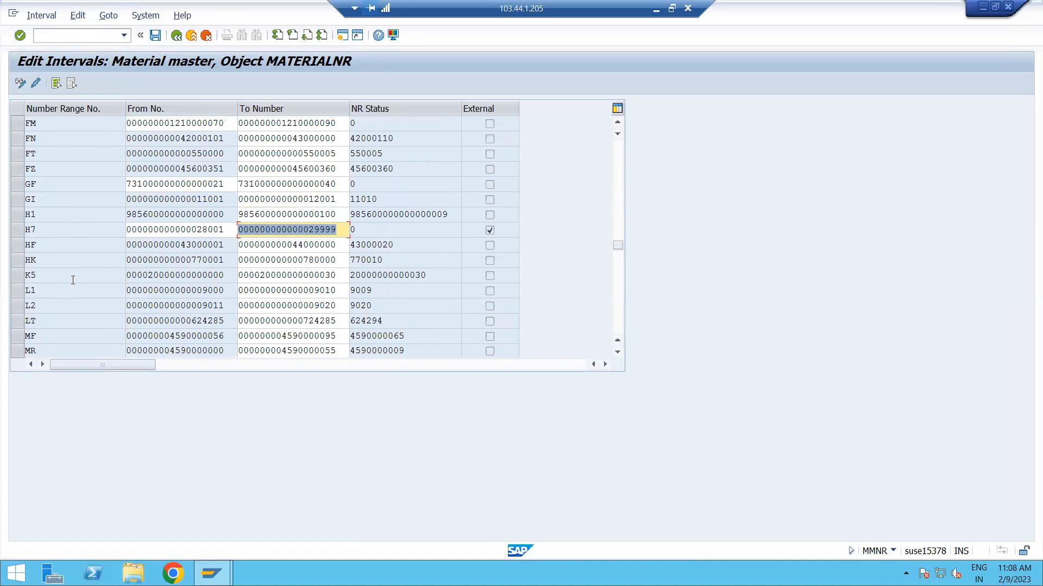
{"action": "scroll", "coordinate": [73, 280], "scroll_direction": "down", "scroll_amount": 2}
{"action": "scroll", "coordinate": [71, 281], "scroll_direction": "down", "scroll_amount": 2}
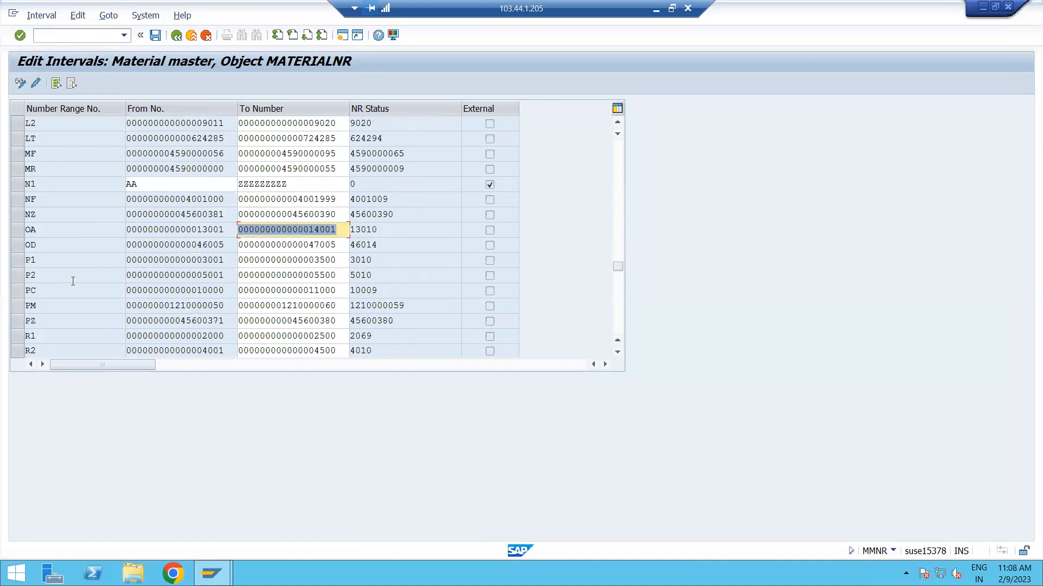
{"action": "scroll", "coordinate": [73, 282], "scroll_direction": "down", "scroll_amount": 4}
{"action": "scroll", "coordinate": [72, 280], "scroll_direction": "up", "scroll_amount": 2}
{"action": "left_click", "coordinate": [176, 36]}
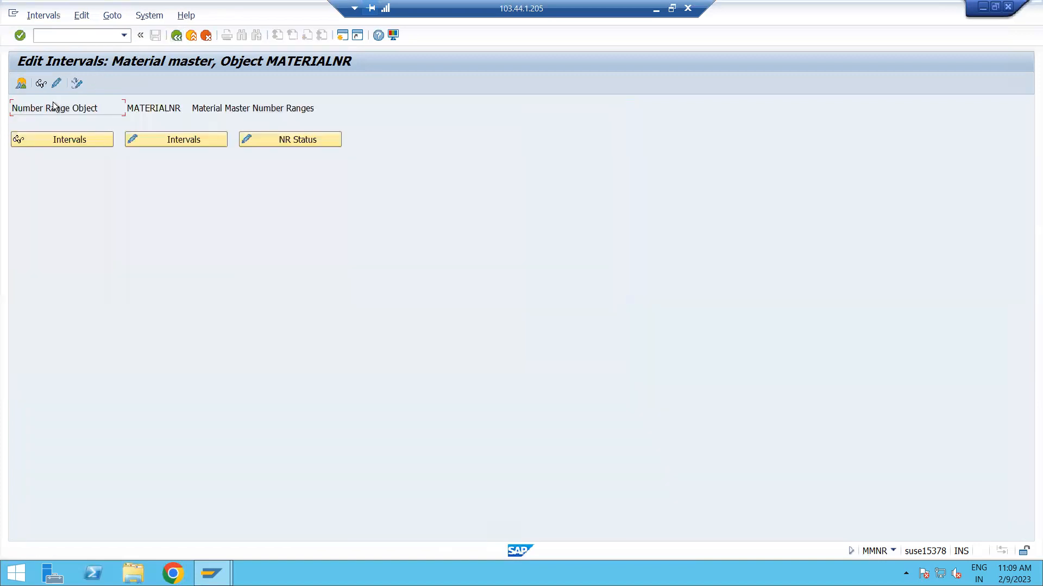
Open the material number range groups for changing and find material type ZFR1.
{"action": "left_click", "coordinate": [54, 83]}
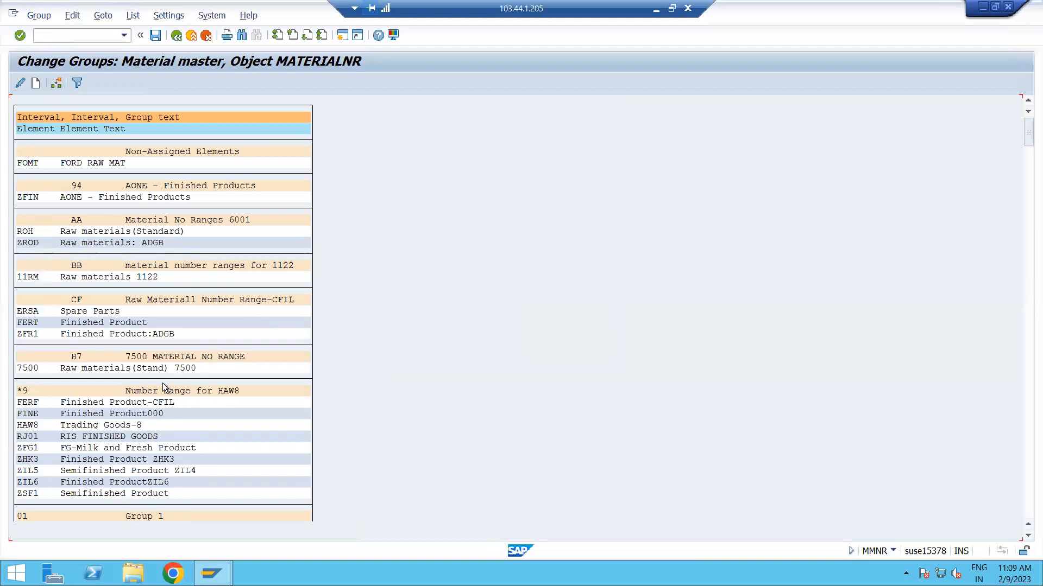
{"action": "key", "text": "ctrl+f"}
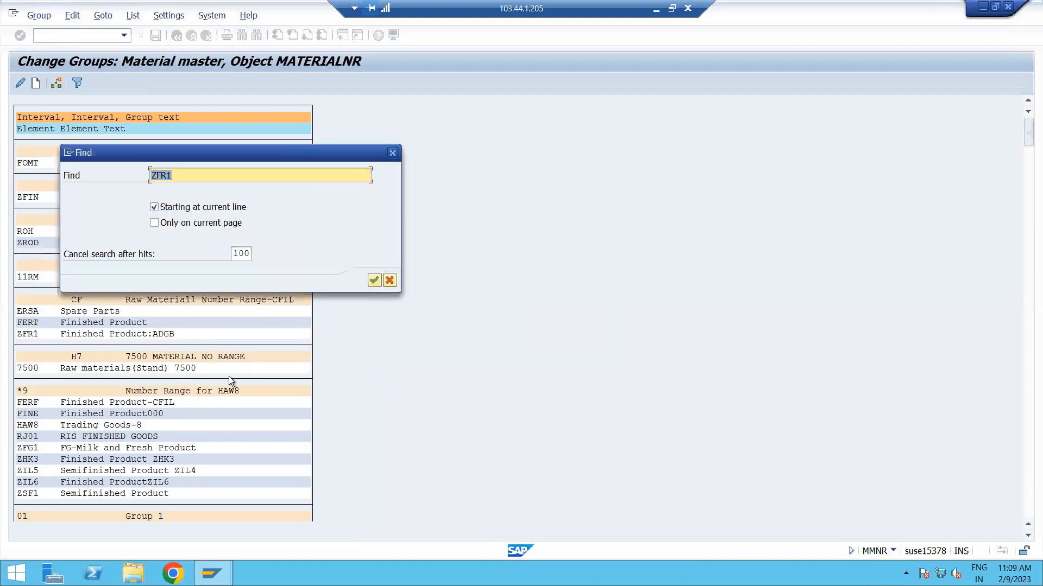
{"action": "key", "text": "Return"}
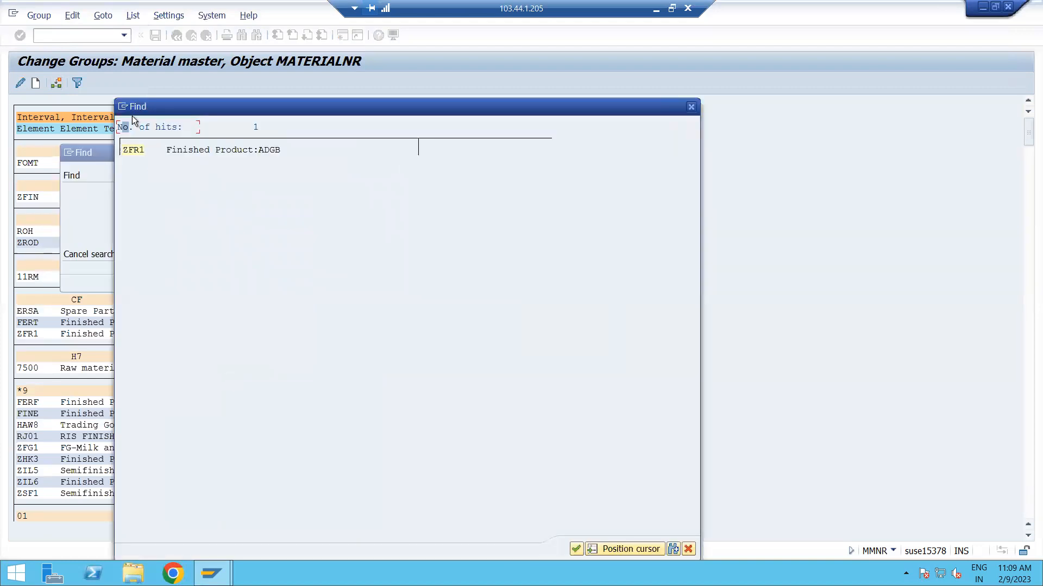
{"action": "double_click", "coordinate": [127, 149]}
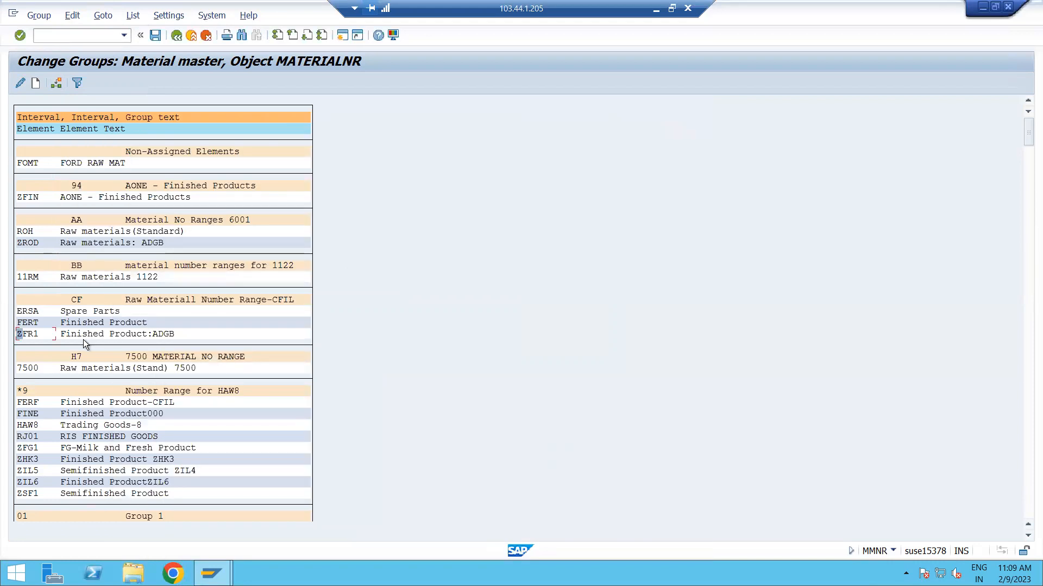
Reassign material type ZFR1 to the number range group FINISHED GOODS: ADGB1 and save the change.
{"action": "left_click", "coordinate": [31, 336]}
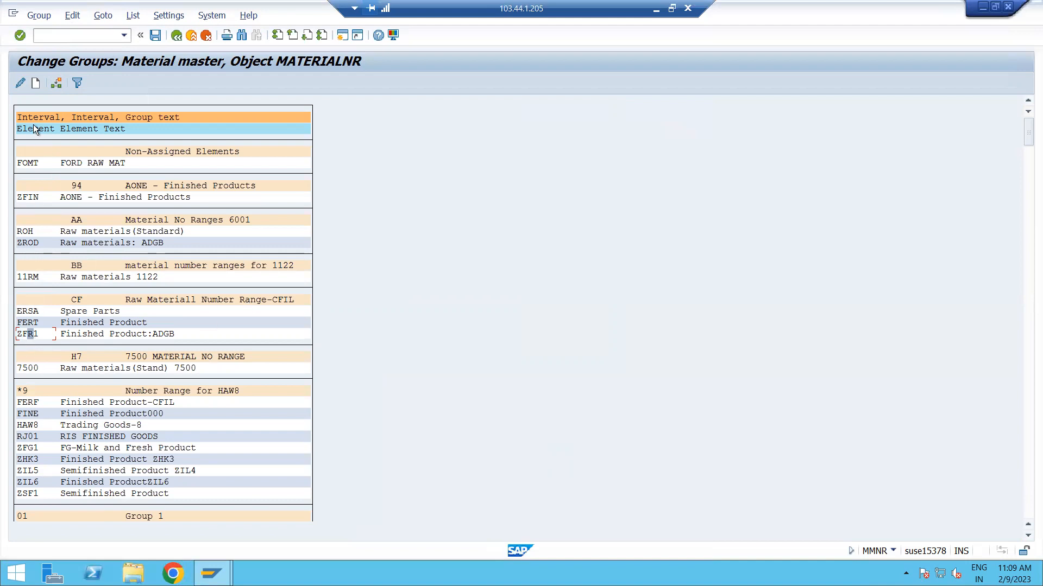
{"action": "left_click", "coordinate": [52, 88]}
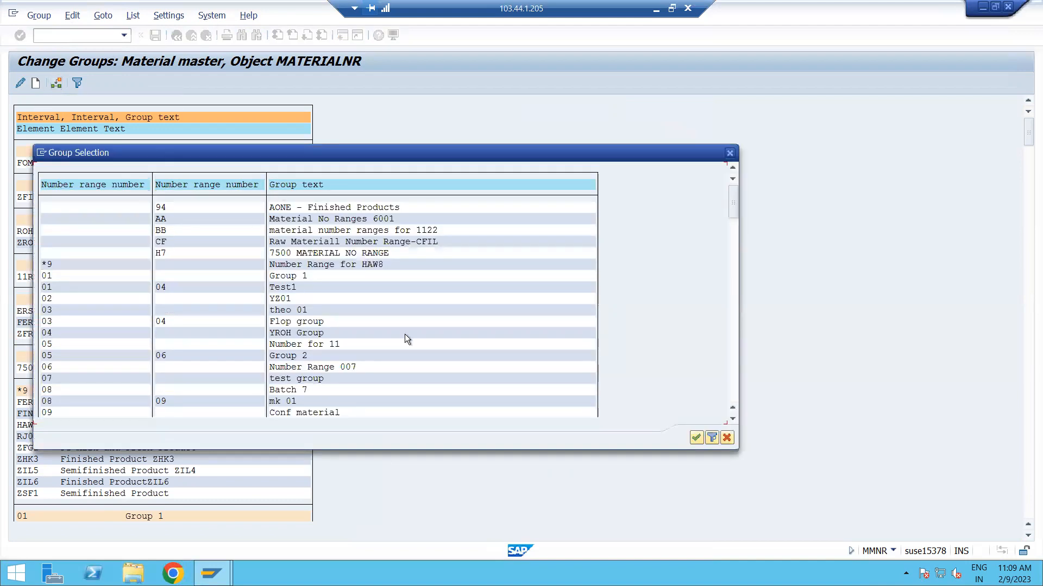
{"action": "scroll", "coordinate": [406, 358], "scroll_direction": "down", "scroll_amount": 1}
{"action": "scroll", "coordinate": [406, 358], "scroll_direction": "down", "scroll_amount": 2}
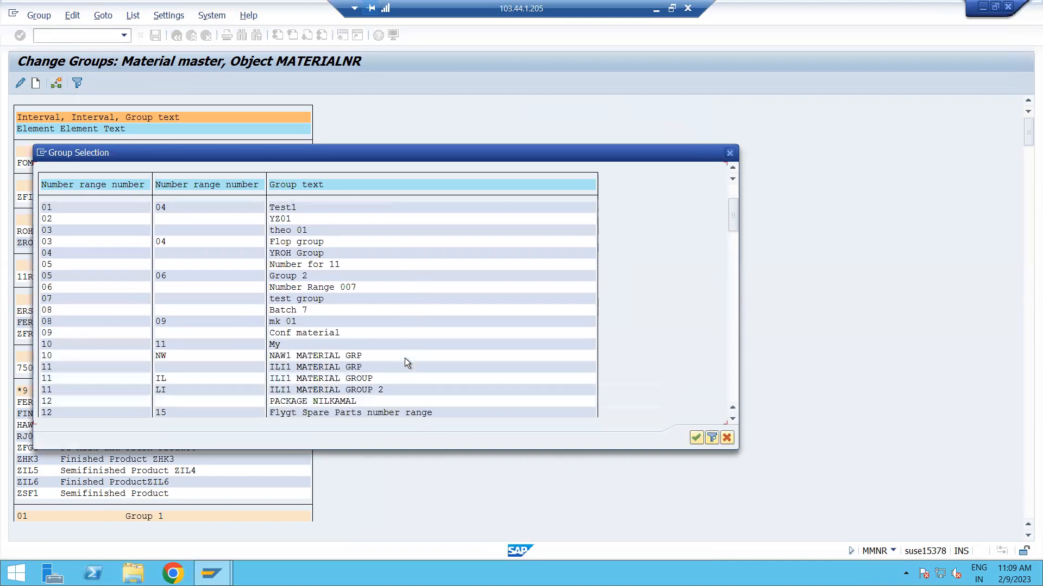
{"action": "scroll", "coordinate": [400, 359], "scroll_direction": "down", "scroll_amount": 5}
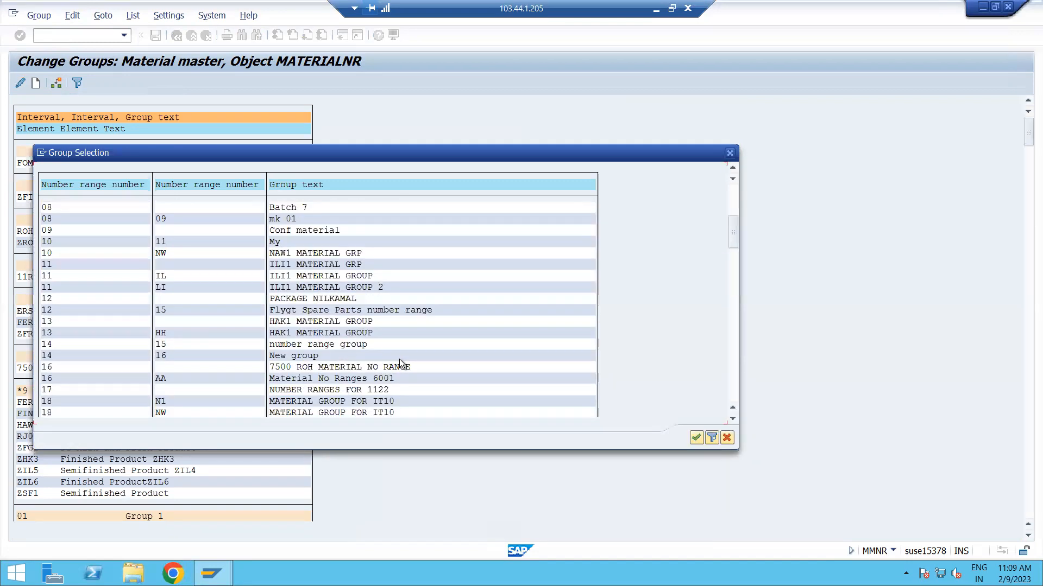
{"action": "scroll", "coordinate": [399, 360], "scroll_direction": "down", "scroll_amount": 8}
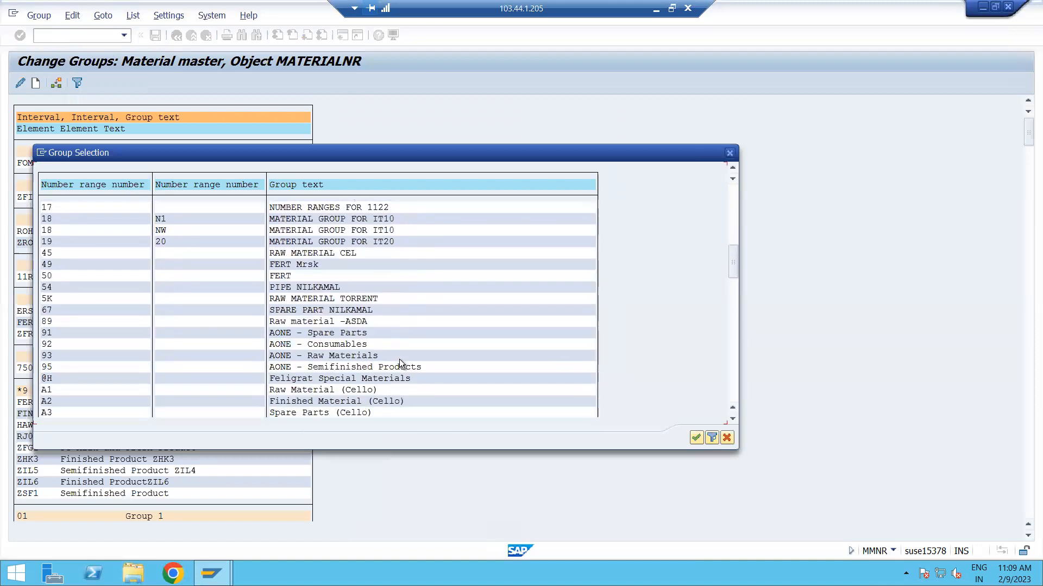
{"action": "scroll", "coordinate": [399, 359], "scroll_direction": "down", "scroll_amount": 3}
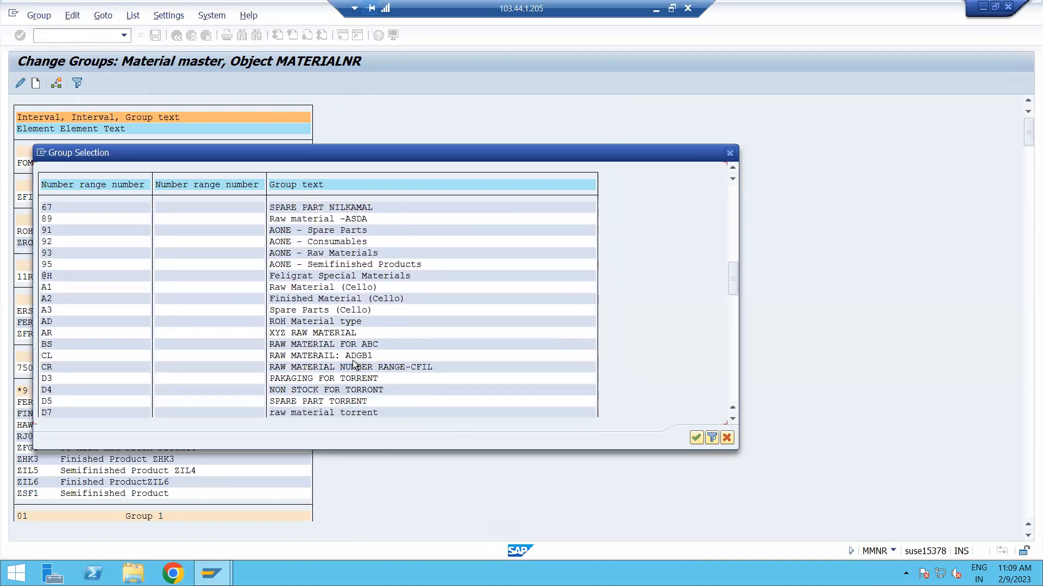
{"action": "scroll", "coordinate": [453, 365], "scroll_direction": "down", "scroll_amount": 2}
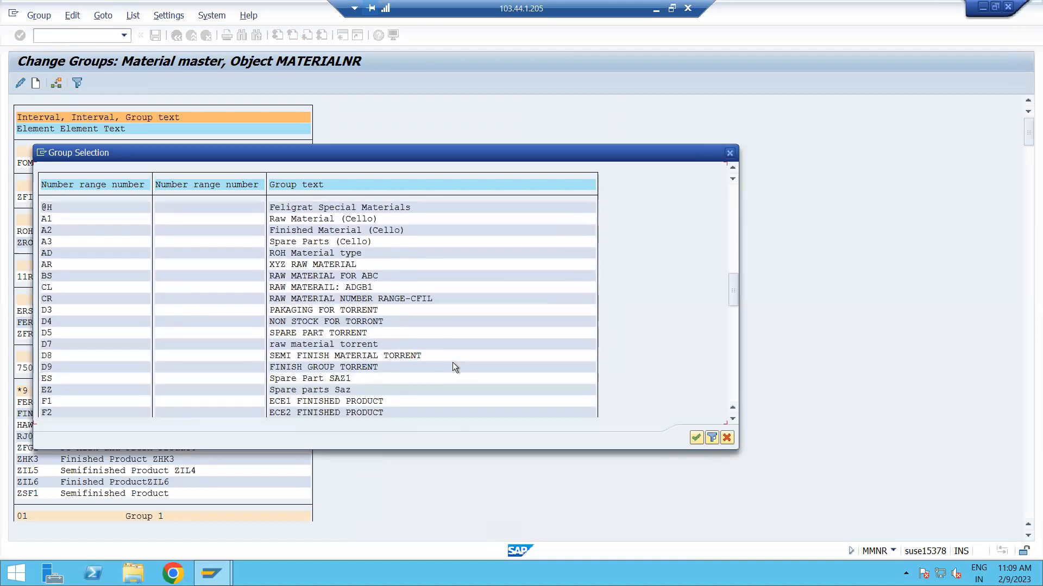
{"action": "scroll", "coordinate": [452, 364], "scroll_direction": "down", "scroll_amount": 3}
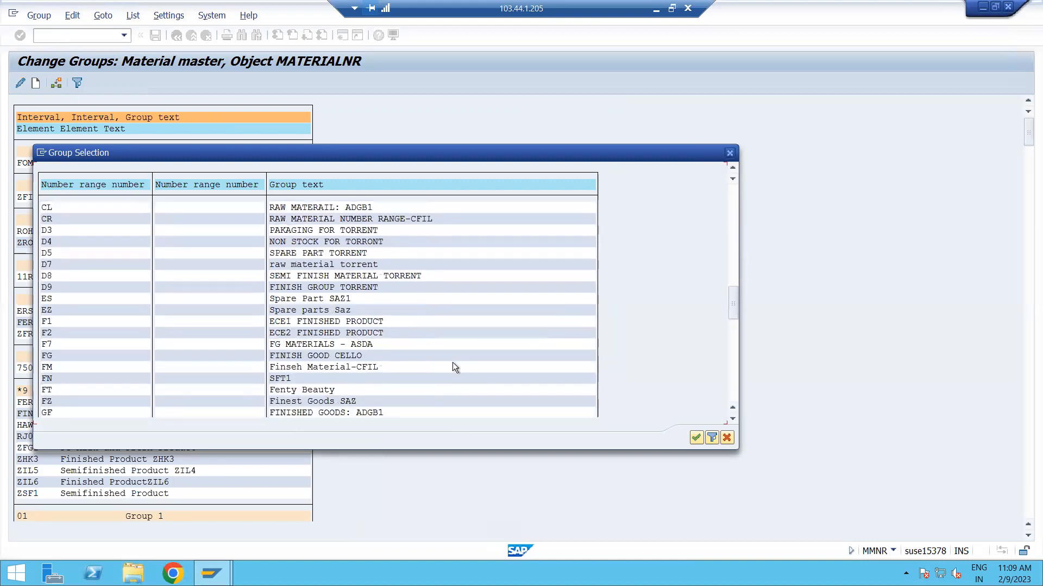
{"action": "scroll", "coordinate": [403, 395], "scroll_direction": "down", "scroll_amount": 1}
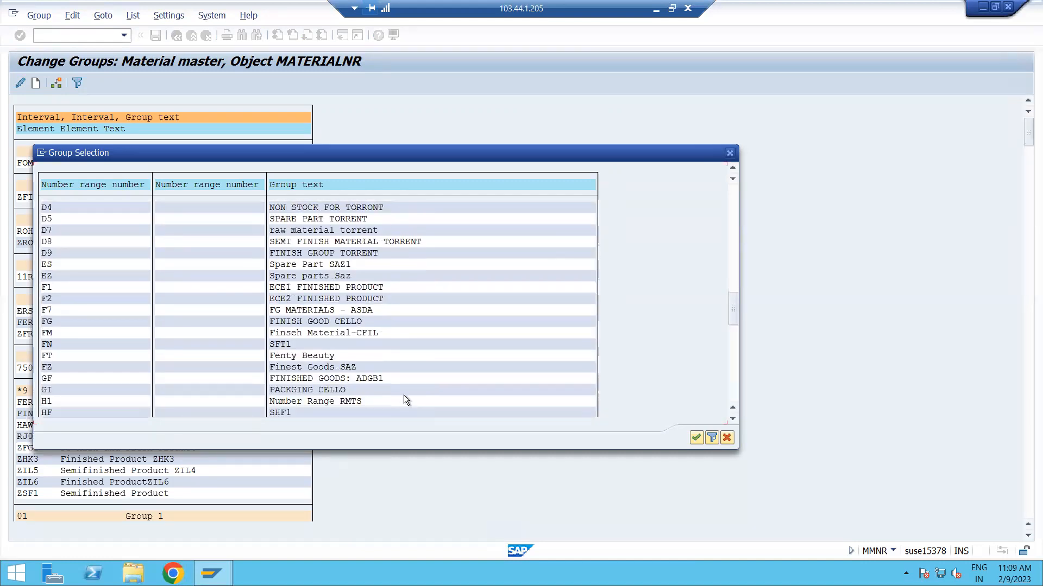
{"action": "double_click", "coordinate": [331, 377]}
{"action": "left_click", "coordinate": [155, 36]}
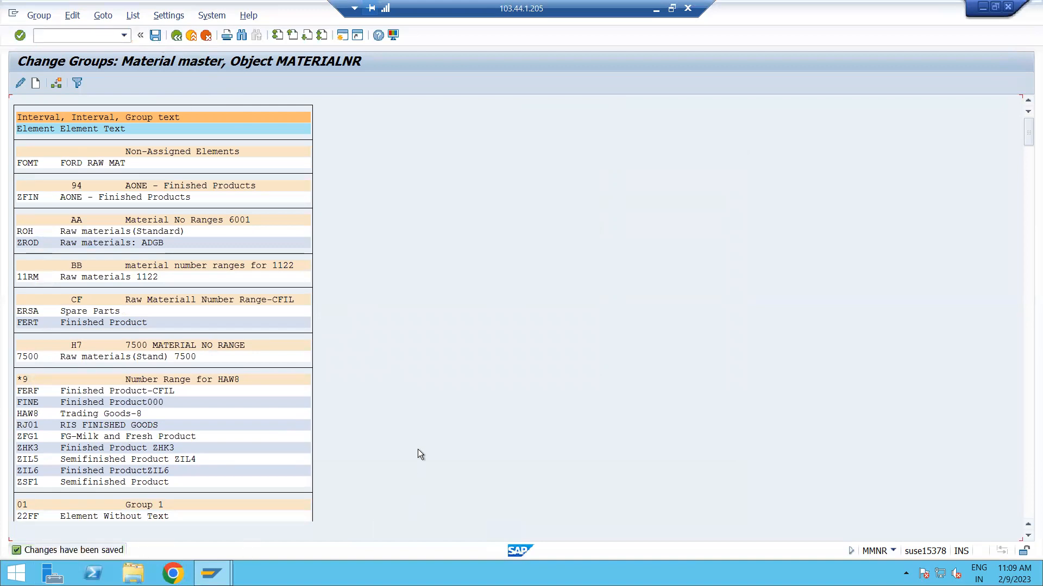
Find ZFR1 in the groups again, check the interval of its group FINISHED GOODS: ADGB1, and return to the group list.
{"action": "key", "text": "ctrl+f"}
{"action": "key", "text": "Return"}
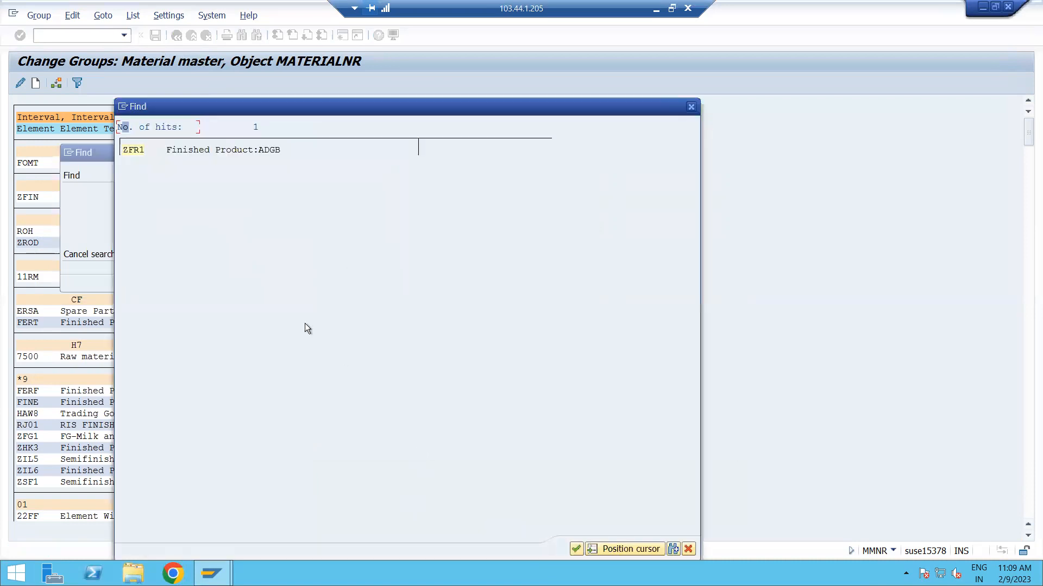
{"action": "double_click", "coordinate": [131, 150]}
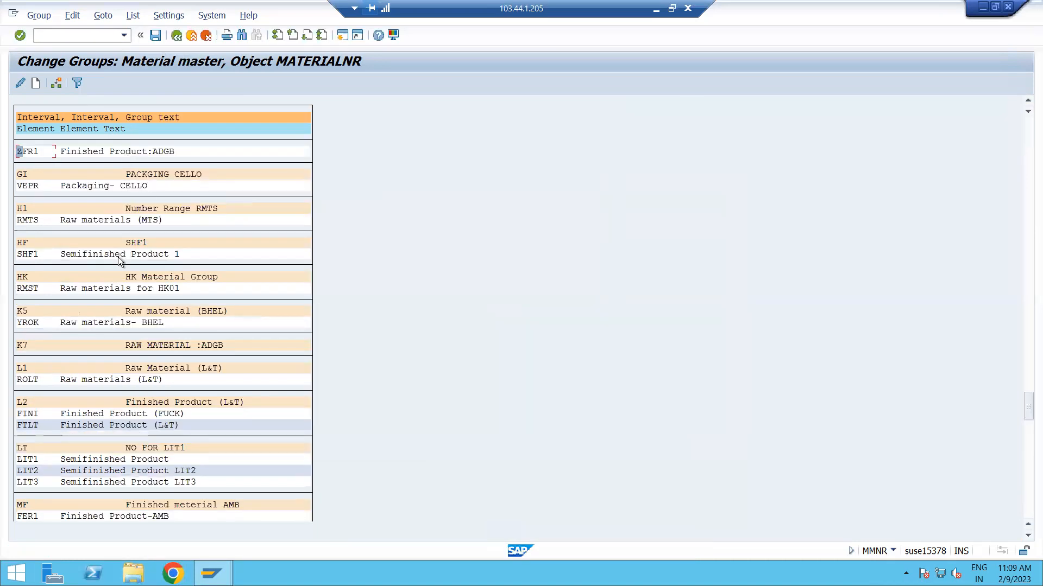
{"action": "scroll", "coordinate": [92, 214], "scroll_direction": "up", "scroll_amount": 1}
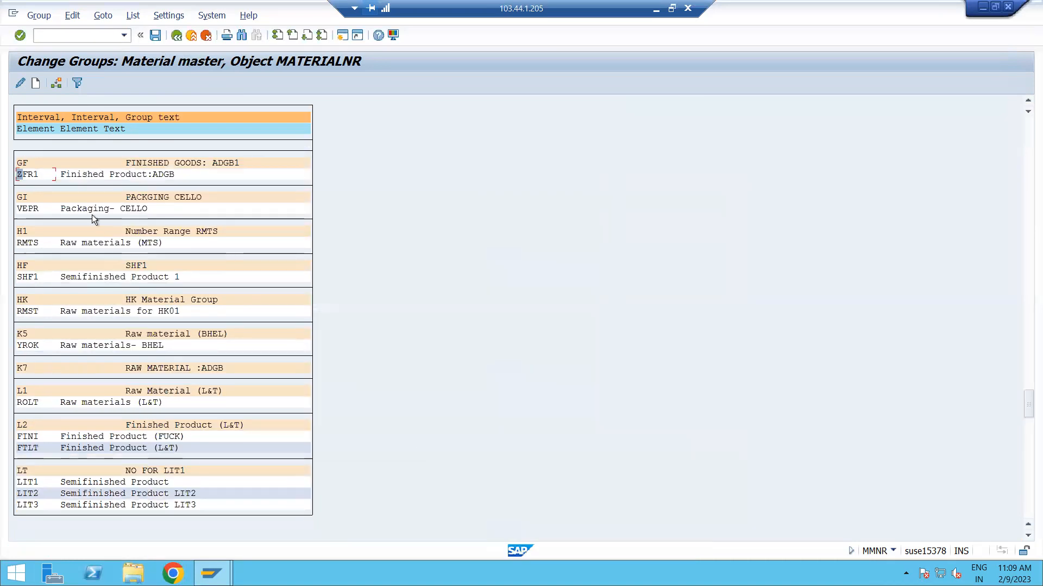
{"action": "double_click", "coordinate": [168, 164]}
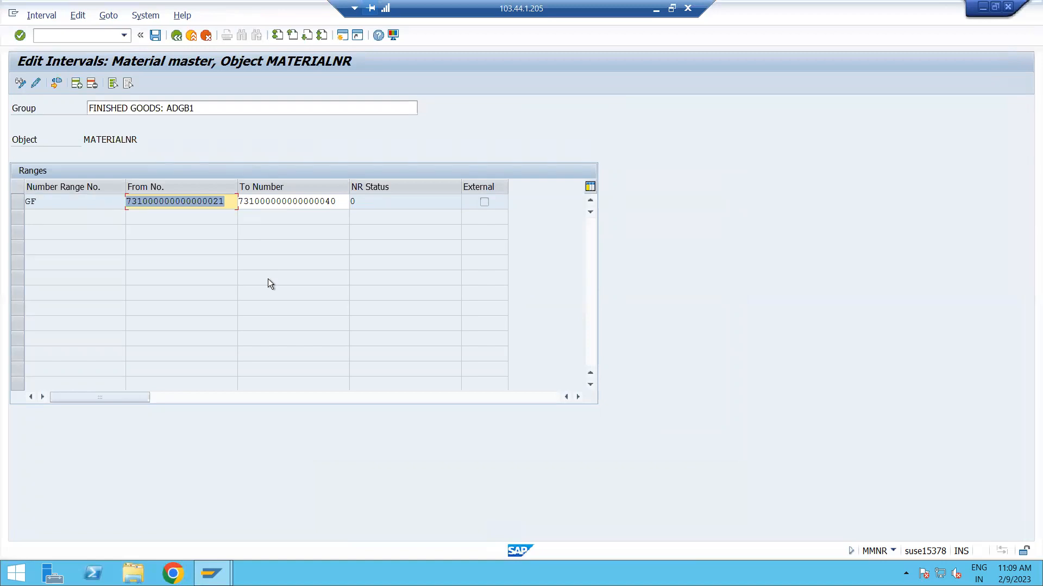
{"action": "left_click", "coordinate": [177, 36]}
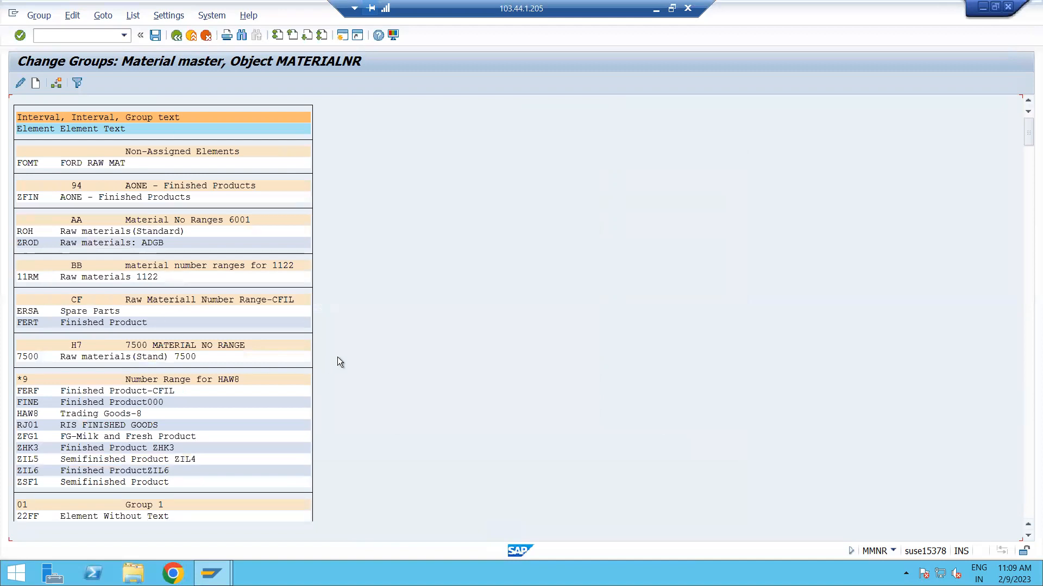
Find material type ZROD in the material number range groups.
{"action": "key", "text": "ctrl+f"}
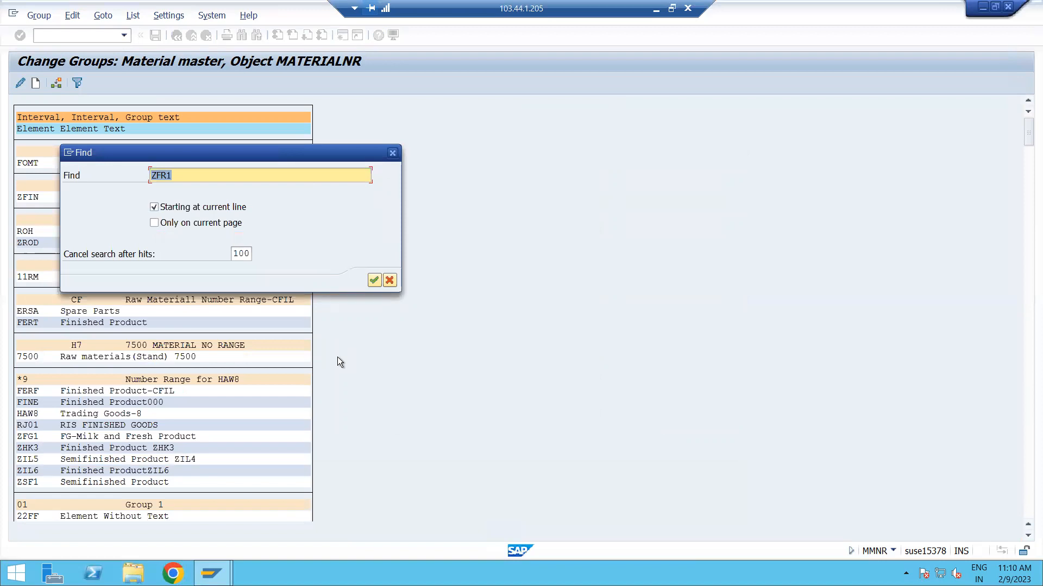
{"action": "type", "text": "ZROD"}
{"action": "key", "text": "Return"}
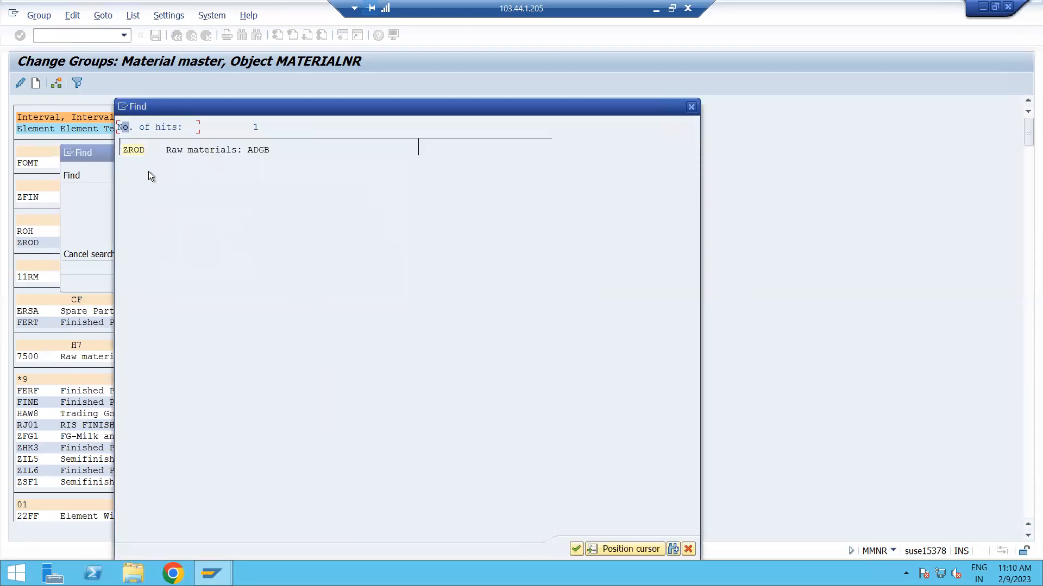
{"action": "left_click", "coordinate": [145, 154]}
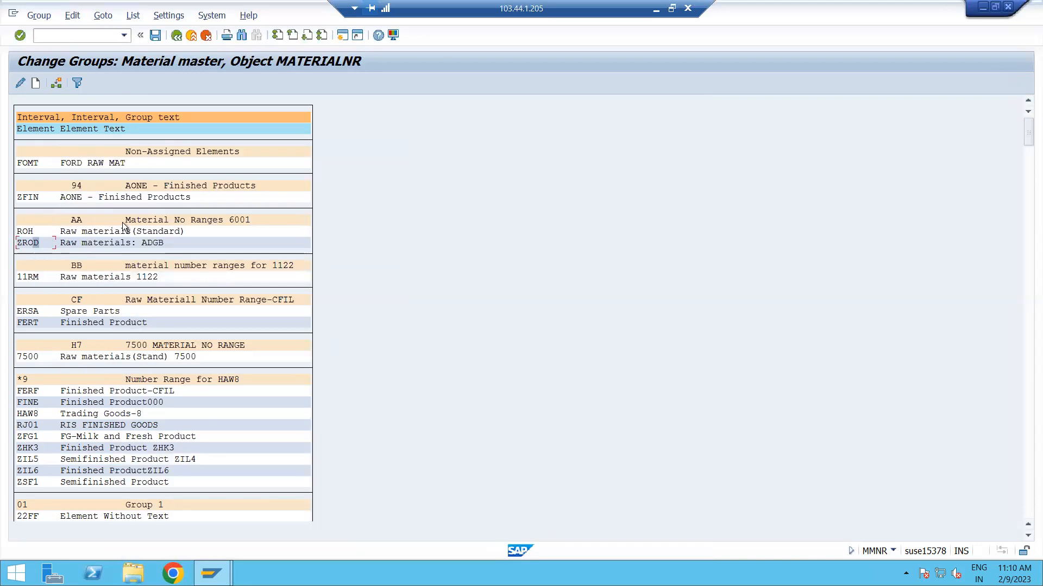
Reassign material type ZROD to the number range group RAW MATERAIL: ADGB1 and save the change.
{"action": "left_click", "coordinate": [30, 242]}
{"action": "left_click", "coordinate": [57, 84]}
{"action": "scroll", "coordinate": [370, 379], "scroll_direction": "down", "scroll_amount": 5}
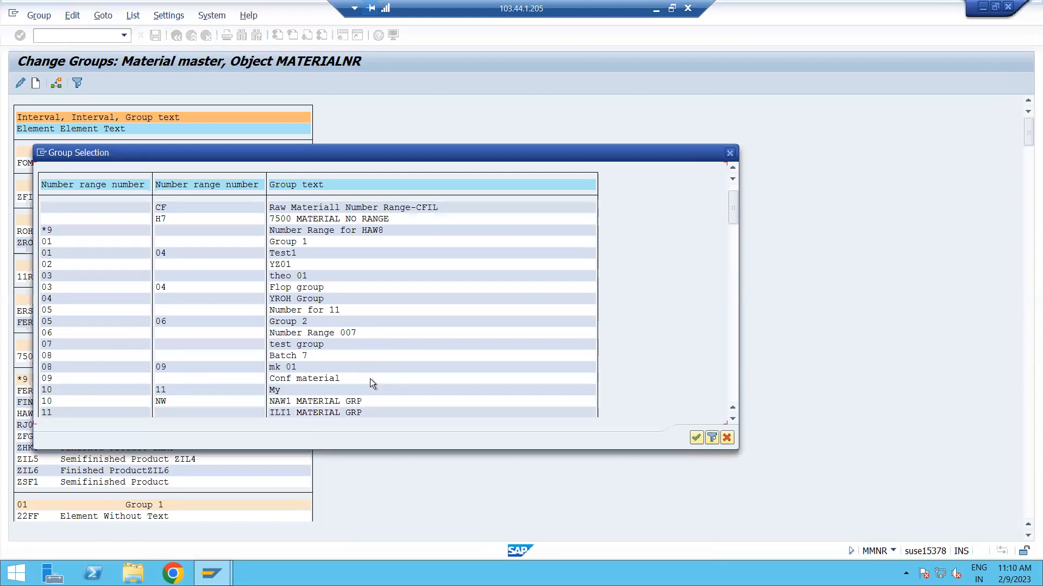
{"action": "scroll", "coordinate": [369, 379], "scroll_direction": "down", "scroll_amount": 7}
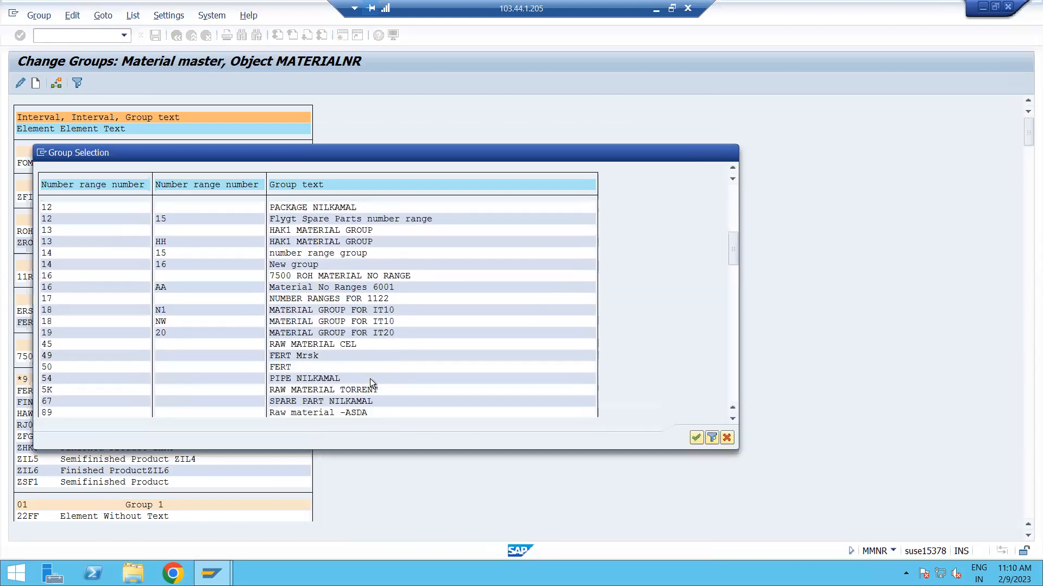
{"action": "scroll", "coordinate": [370, 379], "scroll_direction": "down", "scroll_amount": 6}
{"action": "scroll", "coordinate": [373, 360], "scroll_direction": "down", "scroll_amount": 7}
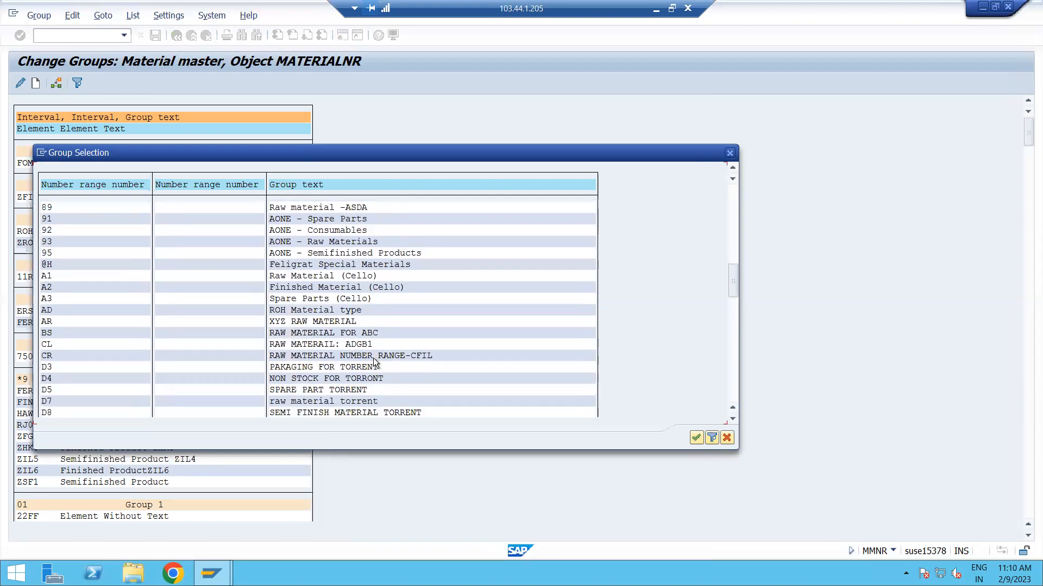
{"action": "scroll", "coordinate": [374, 361], "scroll_direction": "down", "scroll_amount": 13}
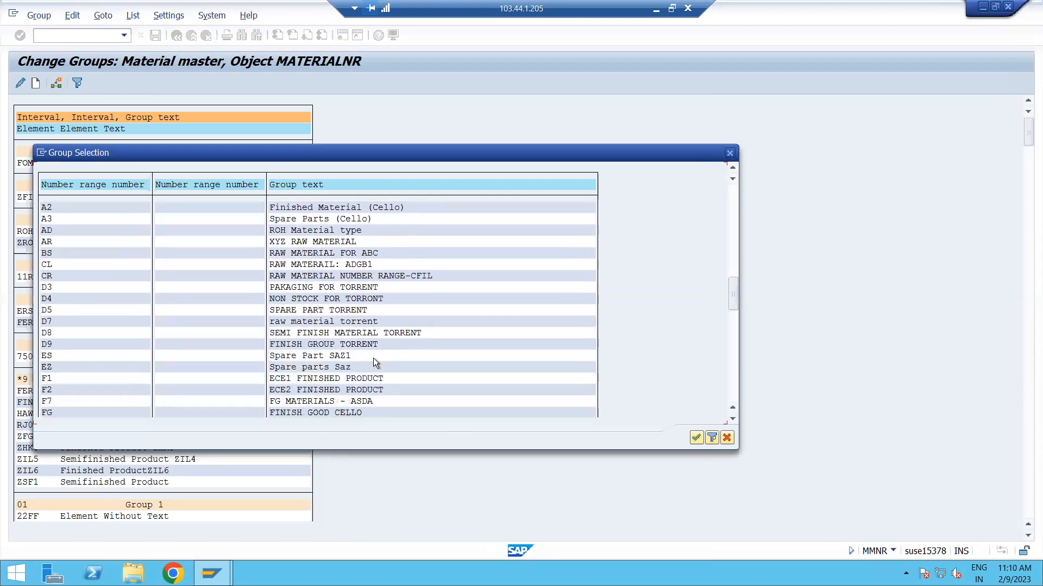
{"action": "scroll", "coordinate": [373, 357], "scroll_direction": "down", "scroll_amount": 3}
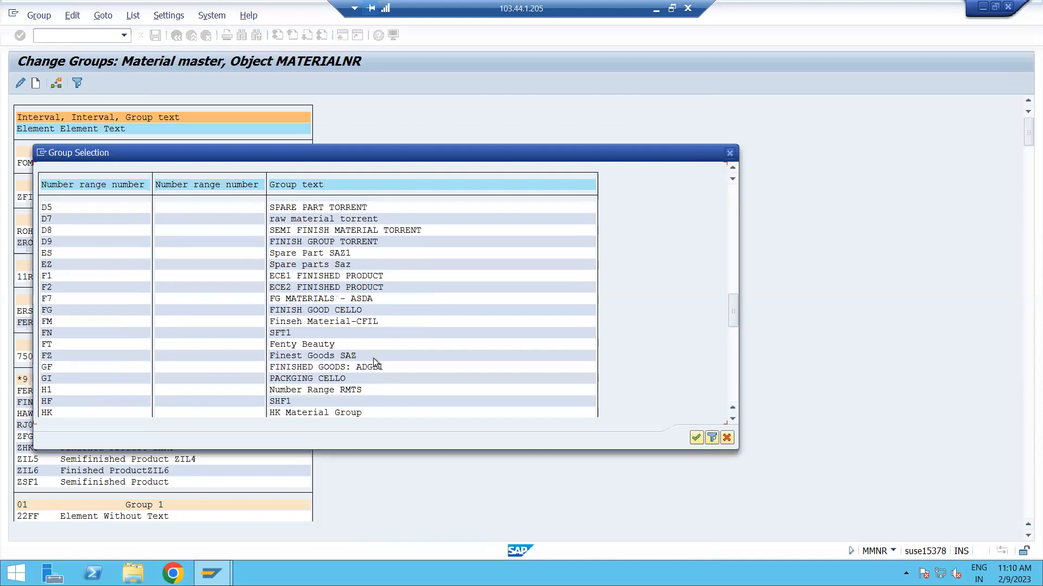
{"action": "scroll", "coordinate": [360, 367], "scroll_direction": "up", "scroll_amount": 4}
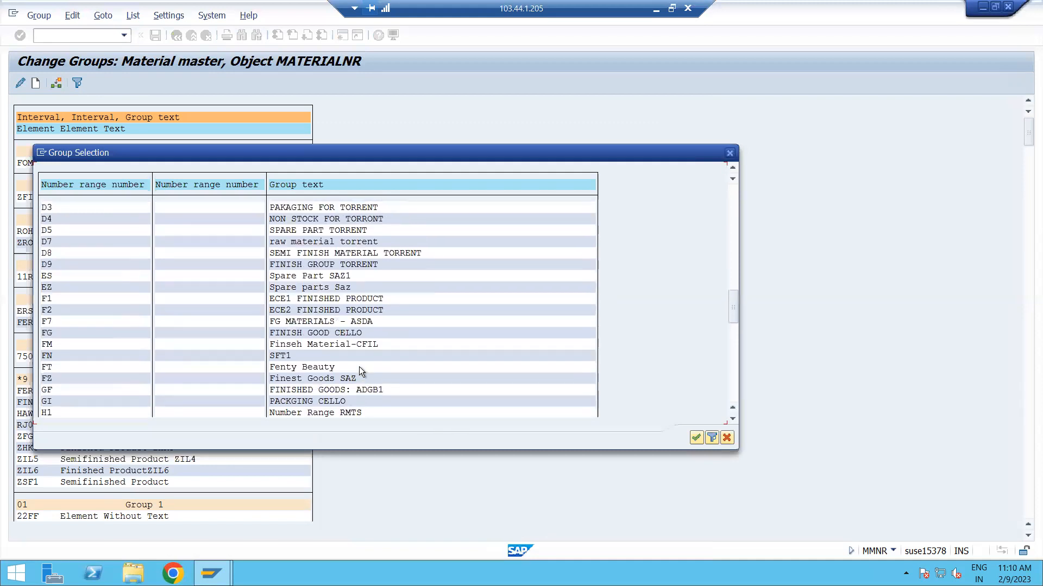
{"action": "scroll", "coordinate": [360, 366], "scroll_direction": "up", "scroll_amount": 2}
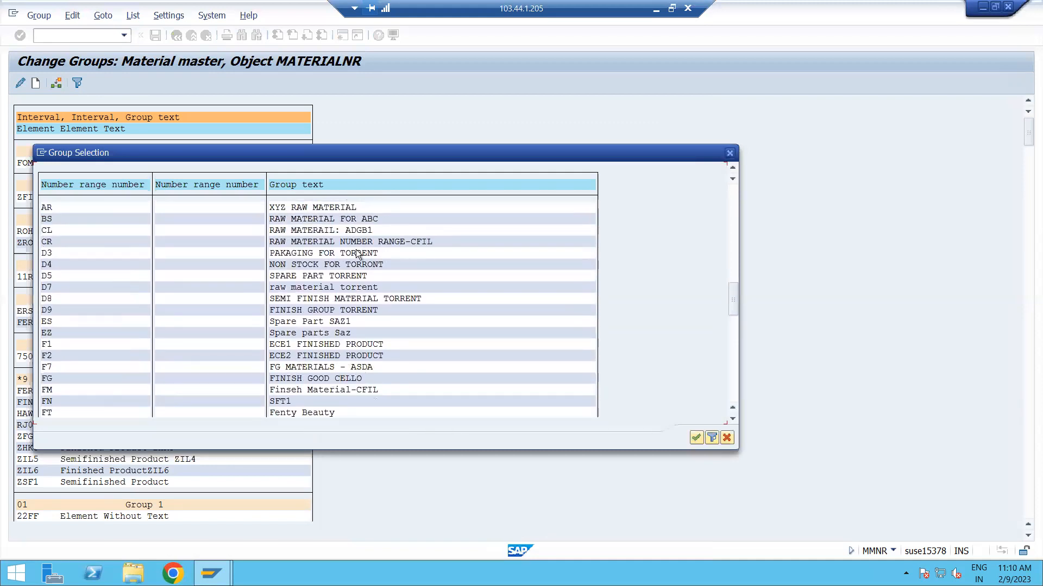
{"action": "double_click", "coordinate": [330, 233]}
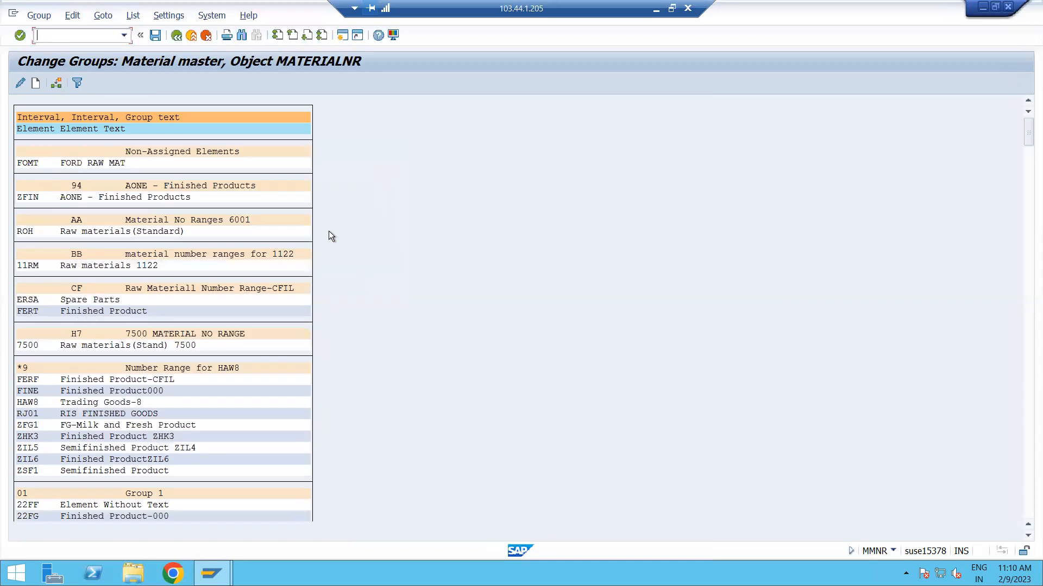
{"action": "left_click", "coordinate": [155, 33]}
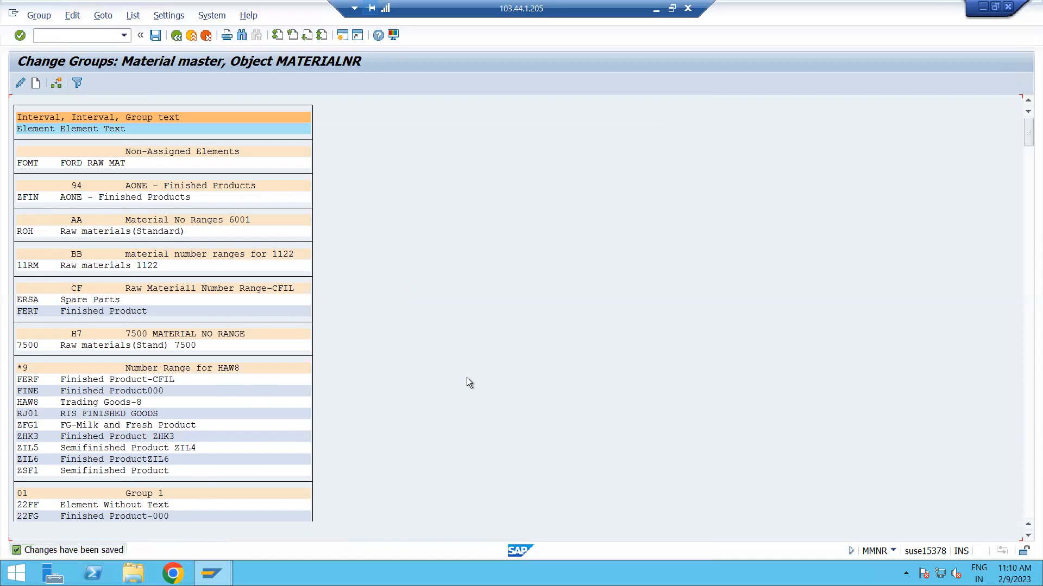
Find ZROD in the groups again, check the interval of its group RAW MATERAIL: ADGB1, and return to the group list.
{"action": "key", "text": "ctrl+f"}
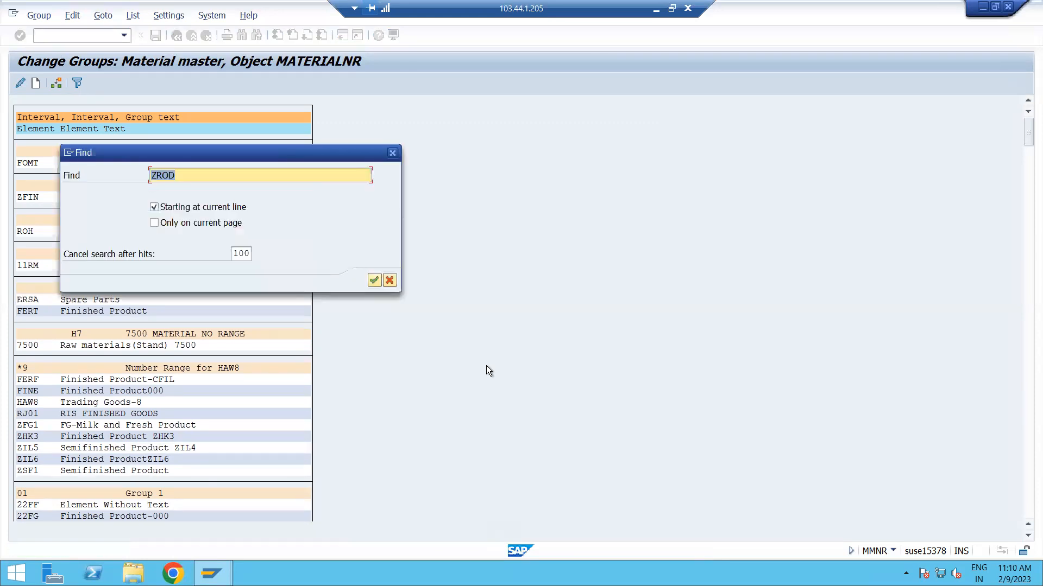
{"action": "key", "text": "Return"}
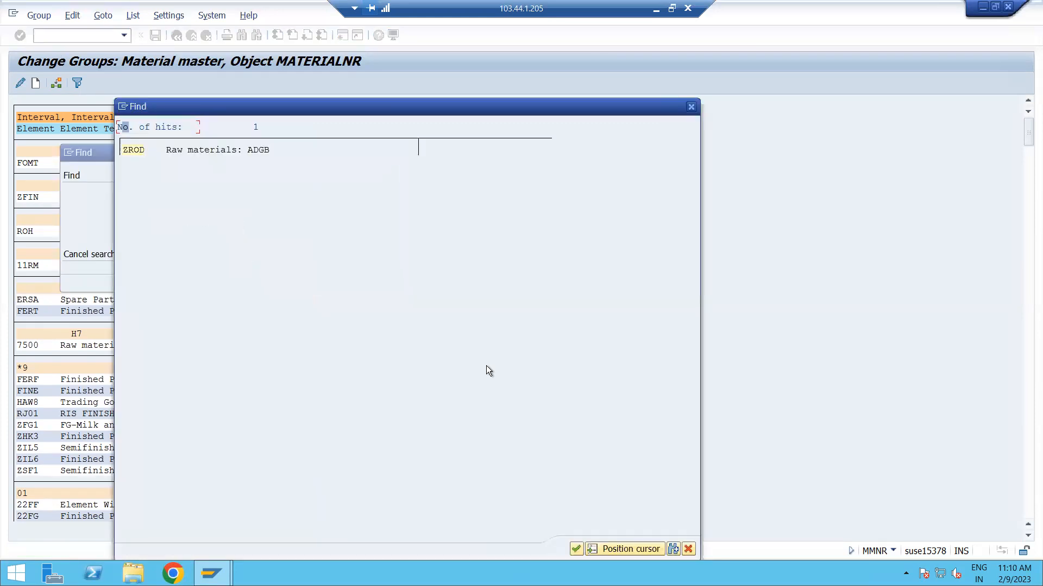
{"action": "left_click", "coordinate": [135, 151]}
{"action": "scroll", "coordinate": [129, 260], "scroll_direction": "up", "scroll_amount": 1}
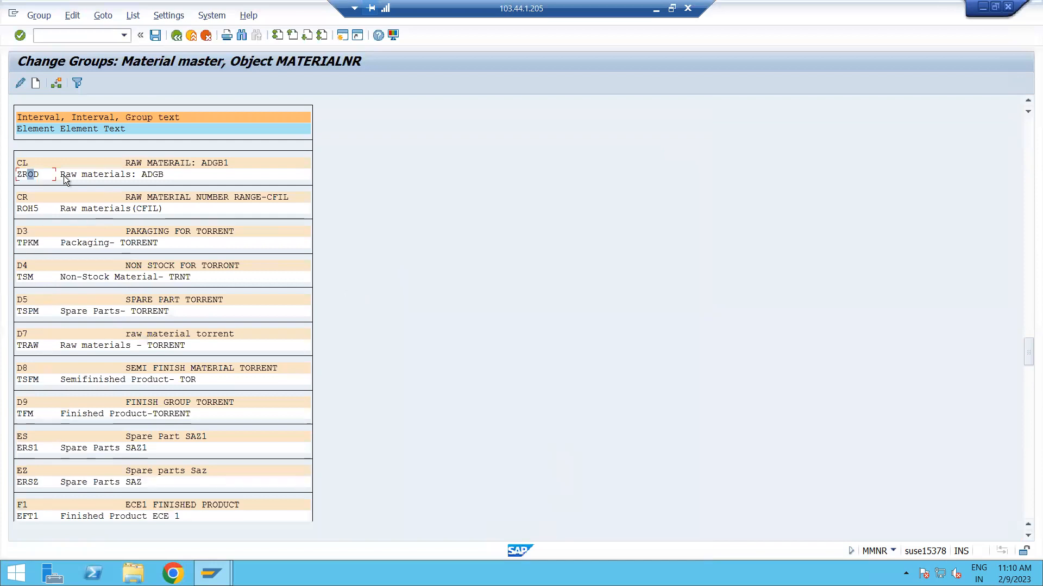
{"action": "double_click", "coordinate": [208, 163]}
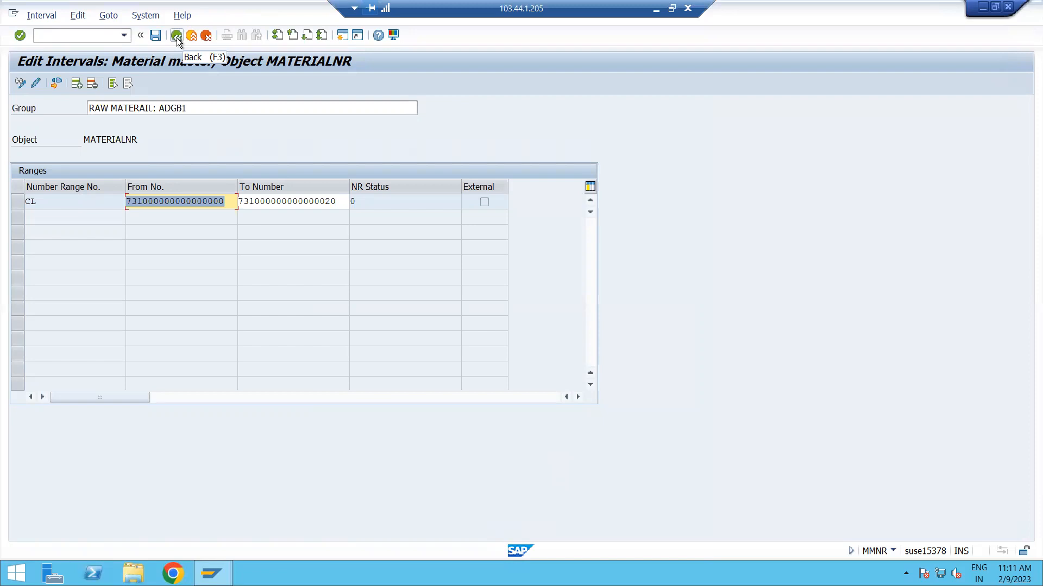
{"action": "left_click", "coordinate": [154, 36]}
{"action": "left_click", "coordinate": [178, 37]}
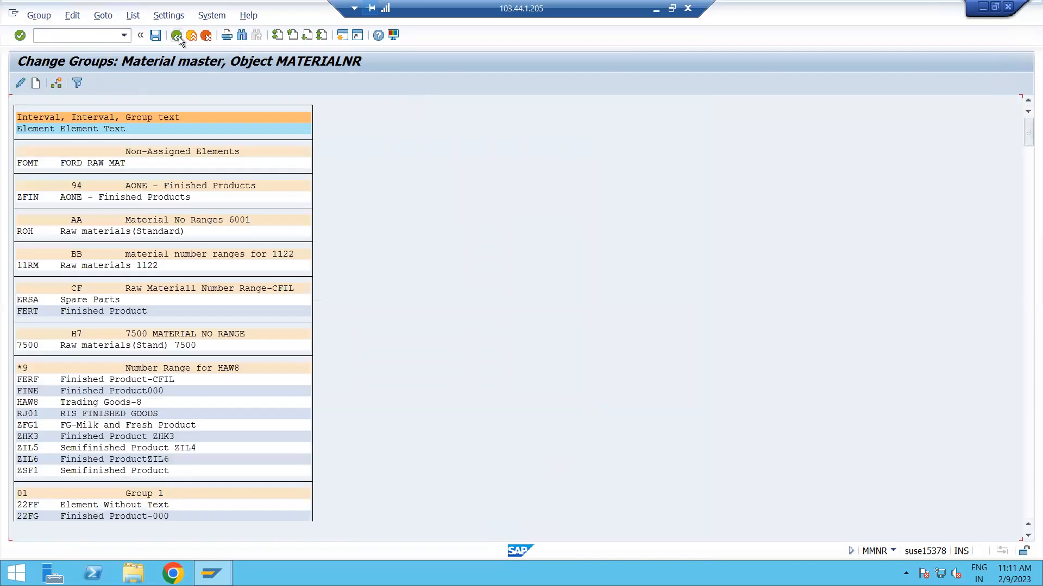
Return to the IMG structure, collapse Material Types and Basic Settings under Material Master, and select Settings for Key Fields.
{"action": "left_click", "coordinate": [177, 36]}
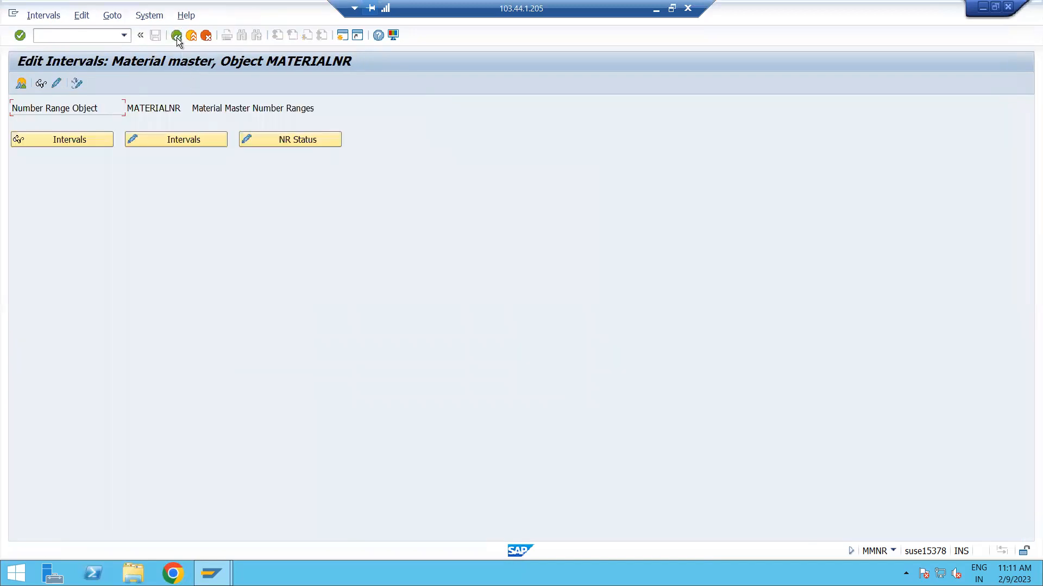
{"action": "left_click", "coordinate": [175, 35]}
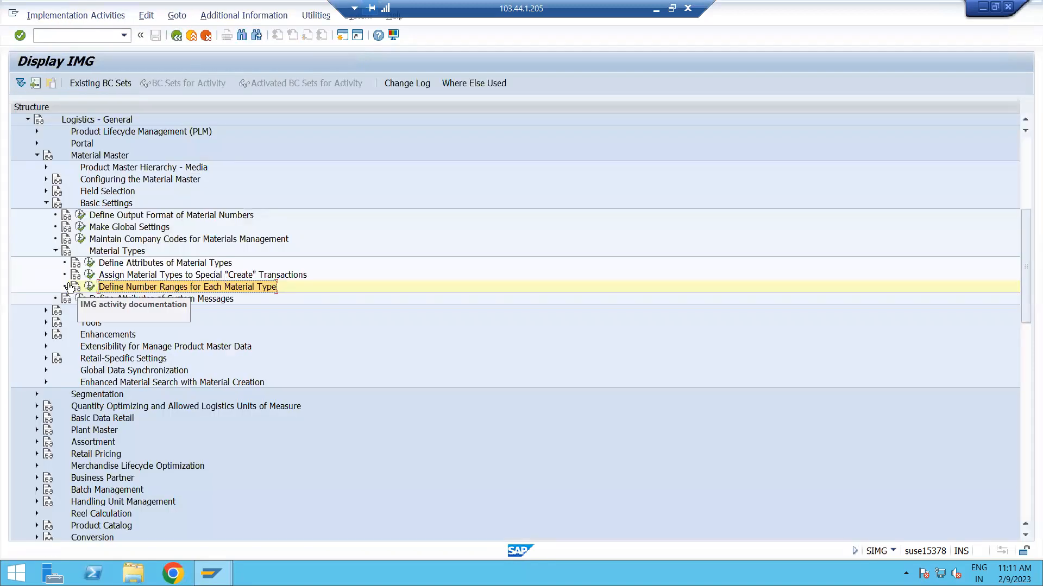
{"action": "left_click", "coordinate": [54, 251]}
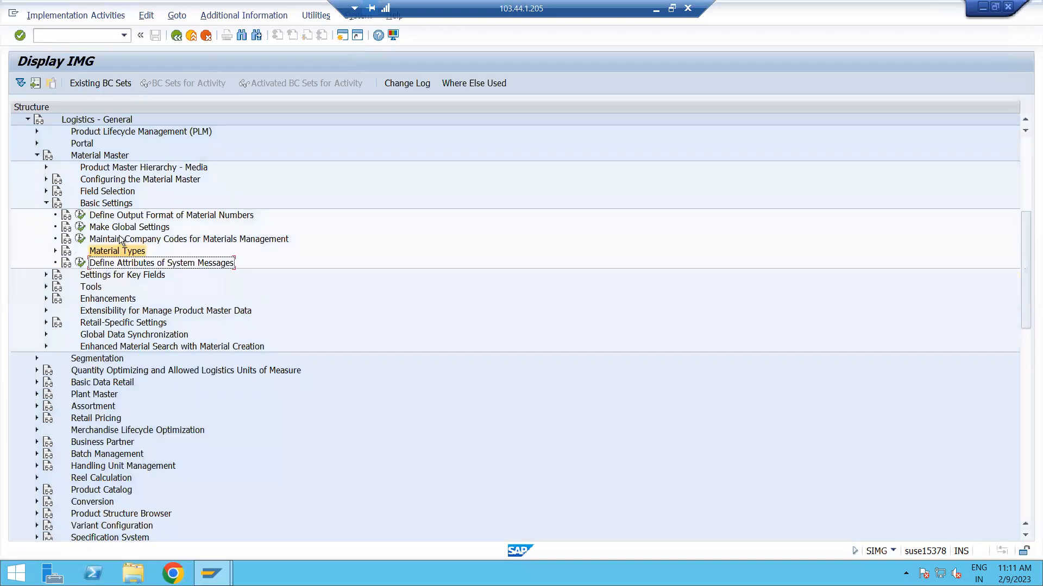
{"action": "left_click", "coordinate": [47, 203]}
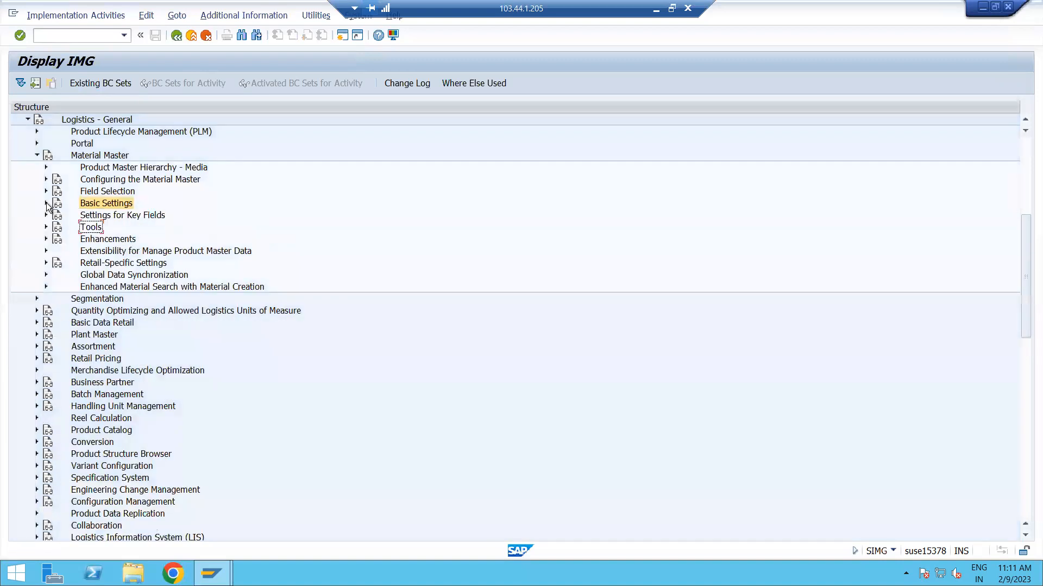
{"action": "left_click", "coordinate": [112, 215]}
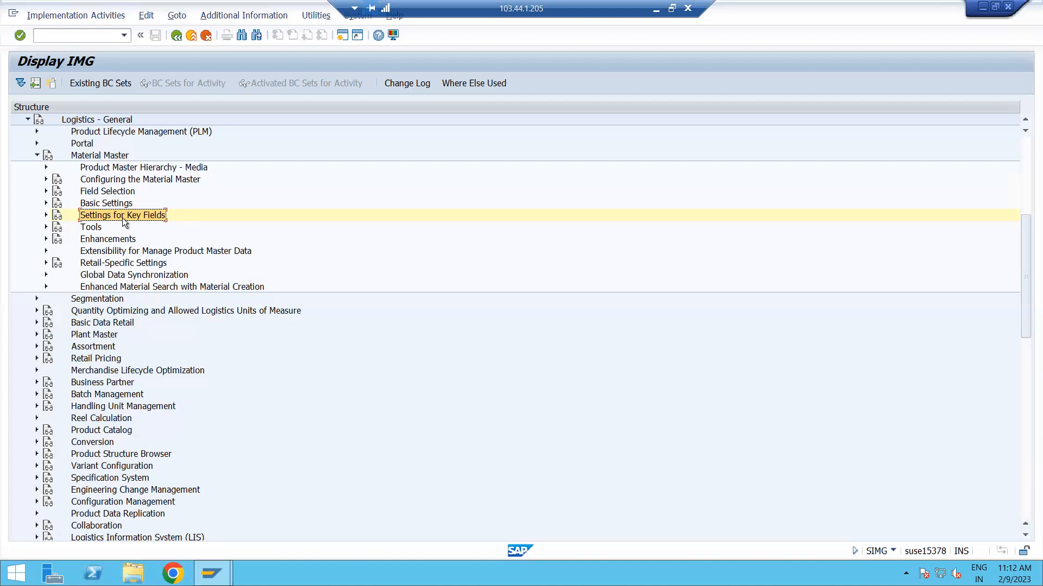
Open Define Material Groups under Settings for Key Fields and look through the existing material groups.
{"action": "left_click", "coordinate": [46, 216]}
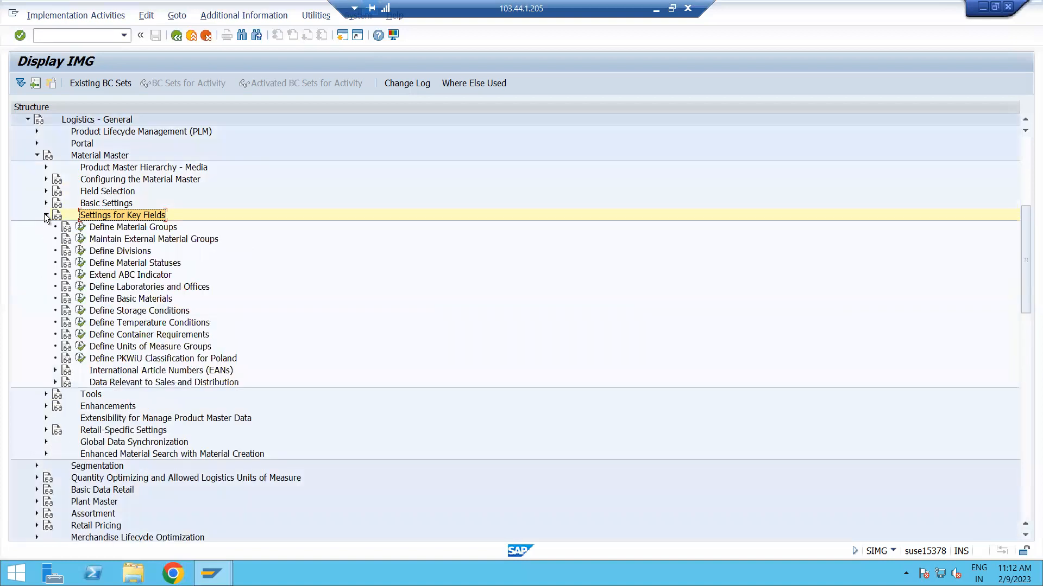
{"action": "left_click", "coordinate": [146, 231]}
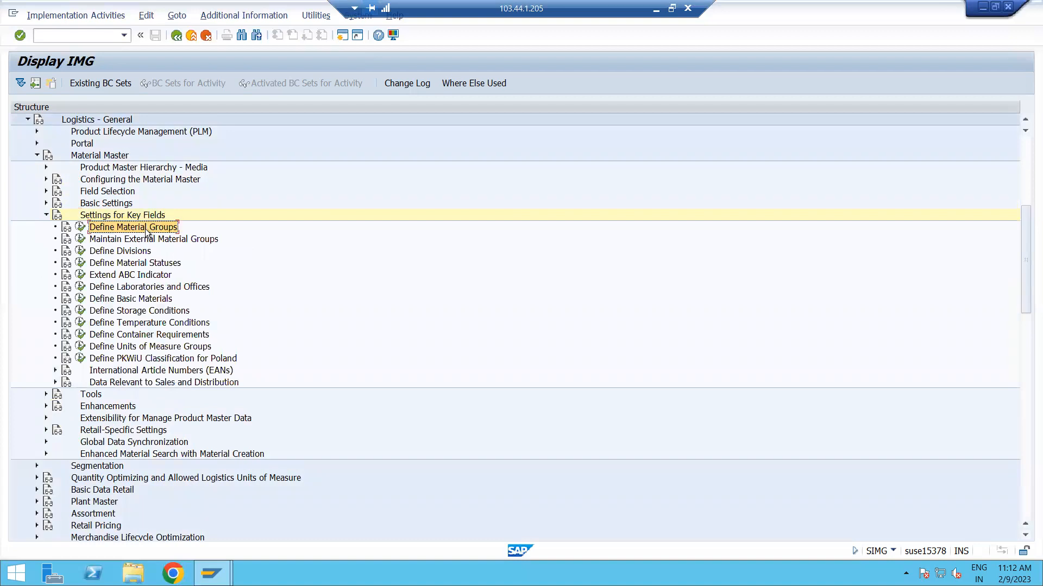
{"action": "left_click", "coordinate": [80, 228]}
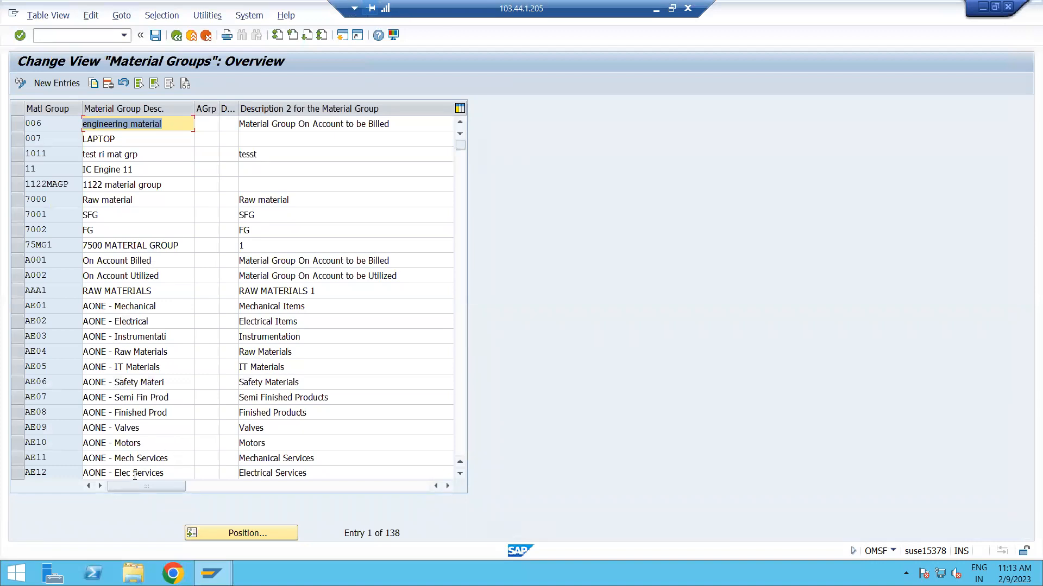
{"action": "scroll", "coordinate": [166, 421], "scroll_direction": "down", "scroll_amount": 2}
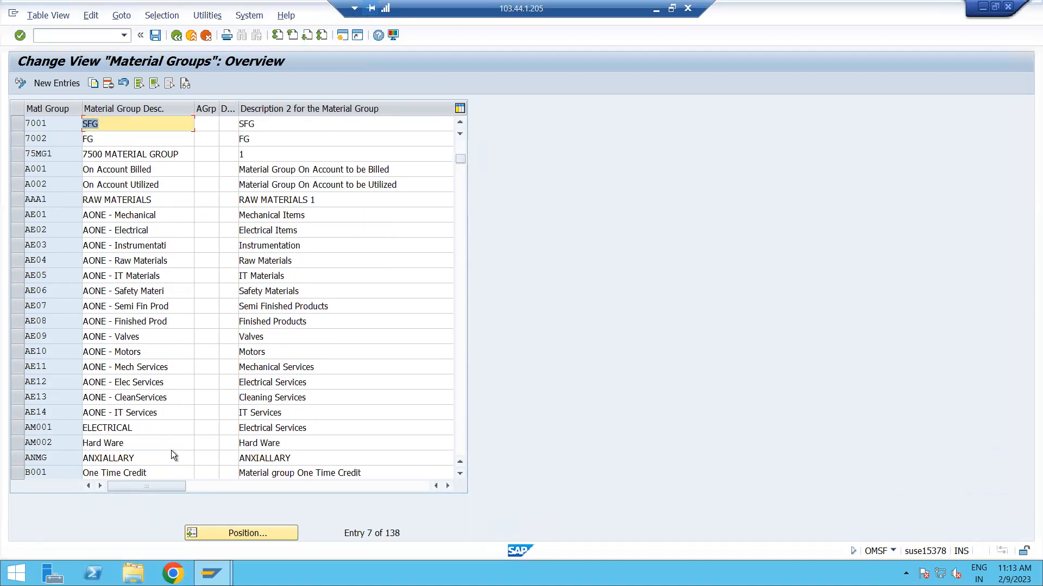
{"action": "scroll", "coordinate": [166, 440], "scroll_direction": "up", "scroll_amount": 2}
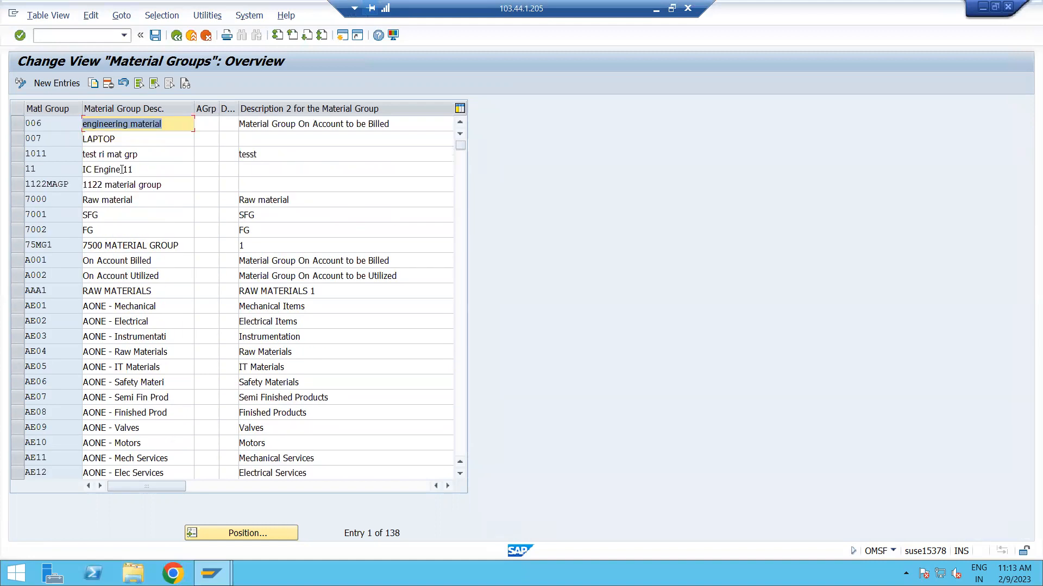
Start new entries and add material group M00001 with the description RAW MATERIAL GROUP.
{"action": "left_click", "coordinate": [66, 84]}
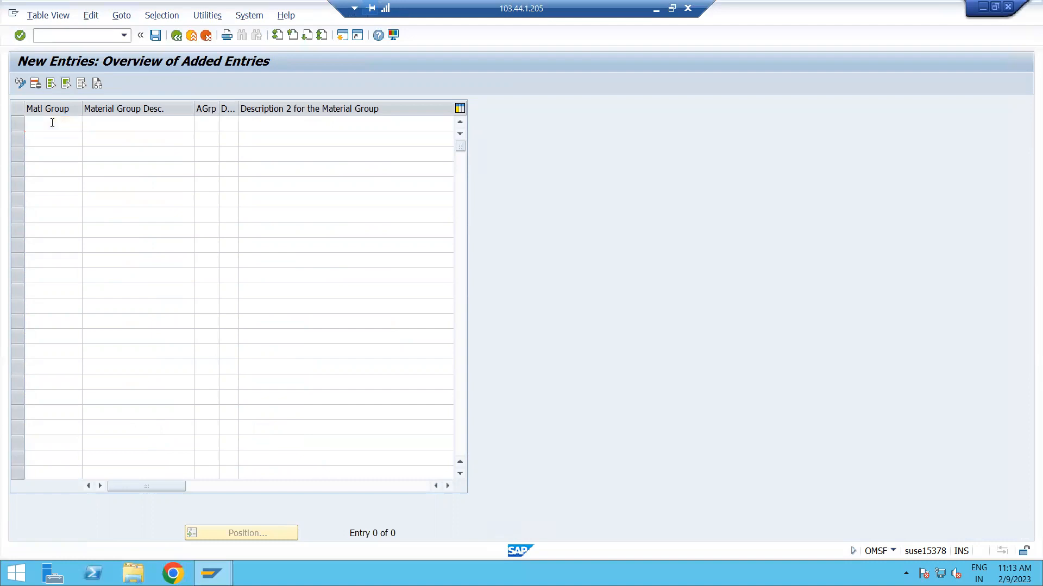
{"action": "type", "text": "M000"}
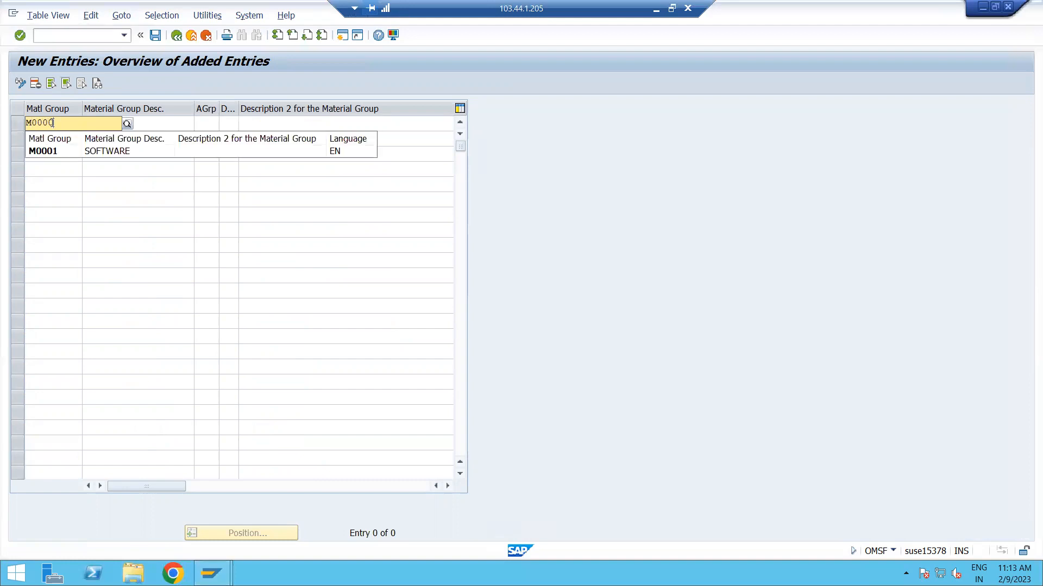
{"action": "type", "text": "1"}
{"action": "key", "text": "Tab"}
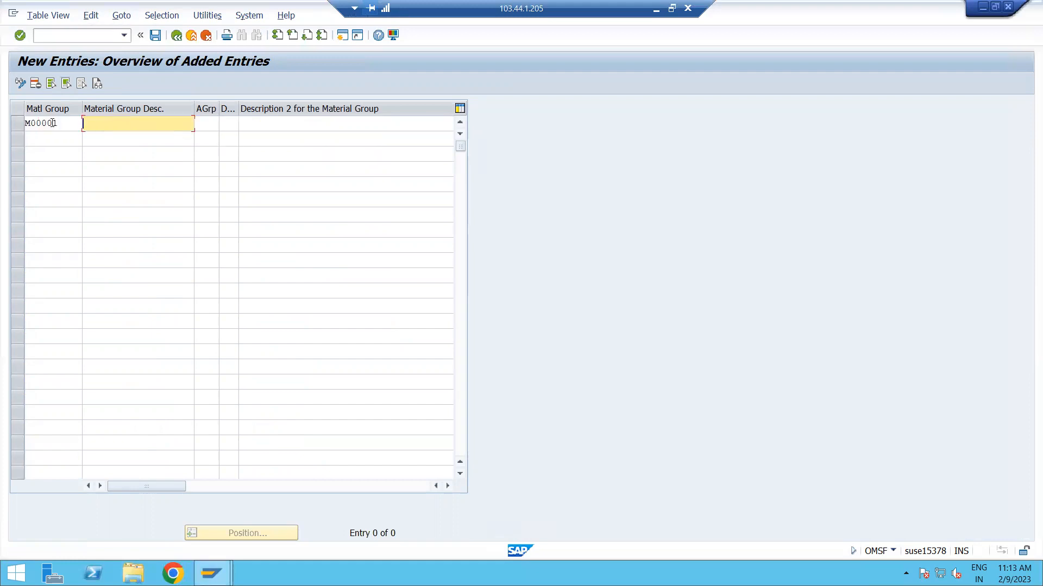
{"action": "type", "text": "so"}
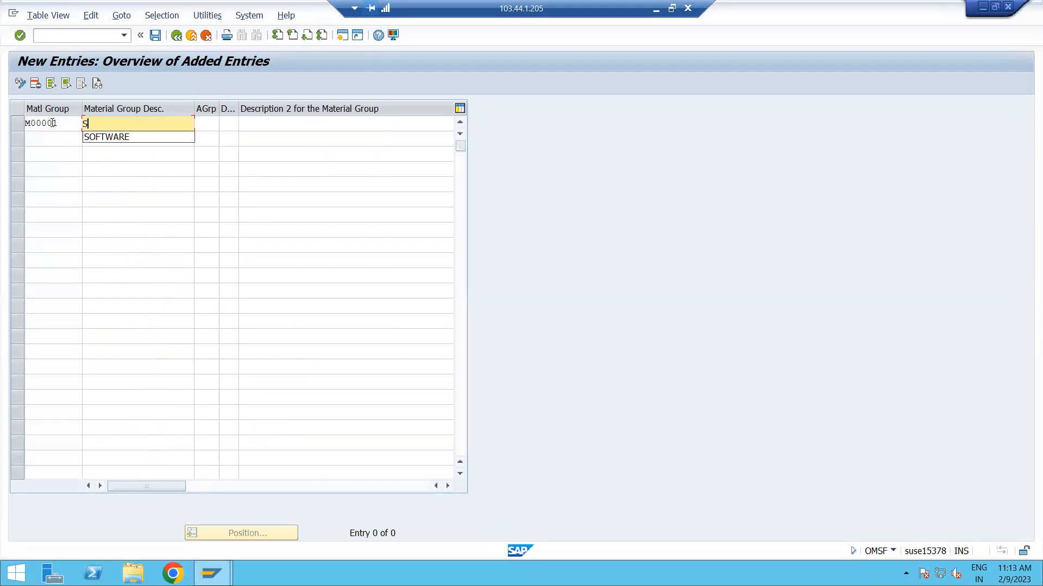
{"action": "key", "text": "BackSpace"}
{"action": "key", "text": "BackSpace"}
{"action": "type", "text": "RAW"}
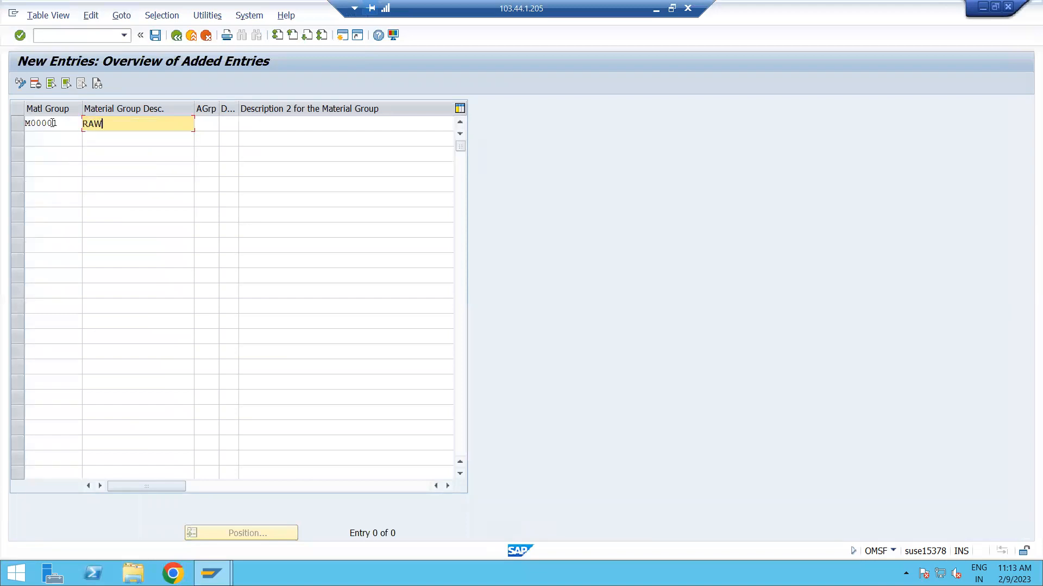
{"action": "type", "text": " MATERIAL GROUP"}
Add material group M00002 with the description SOFTWARE GROUP in the second row.
{"action": "left_click", "coordinate": [69, 139]}
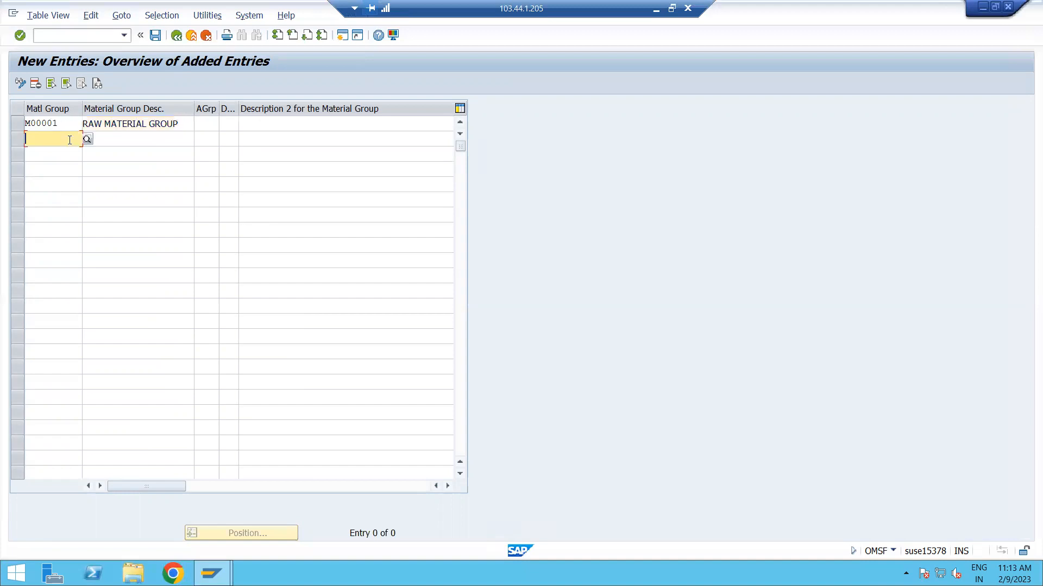
{"action": "type", "text": "M0000"}
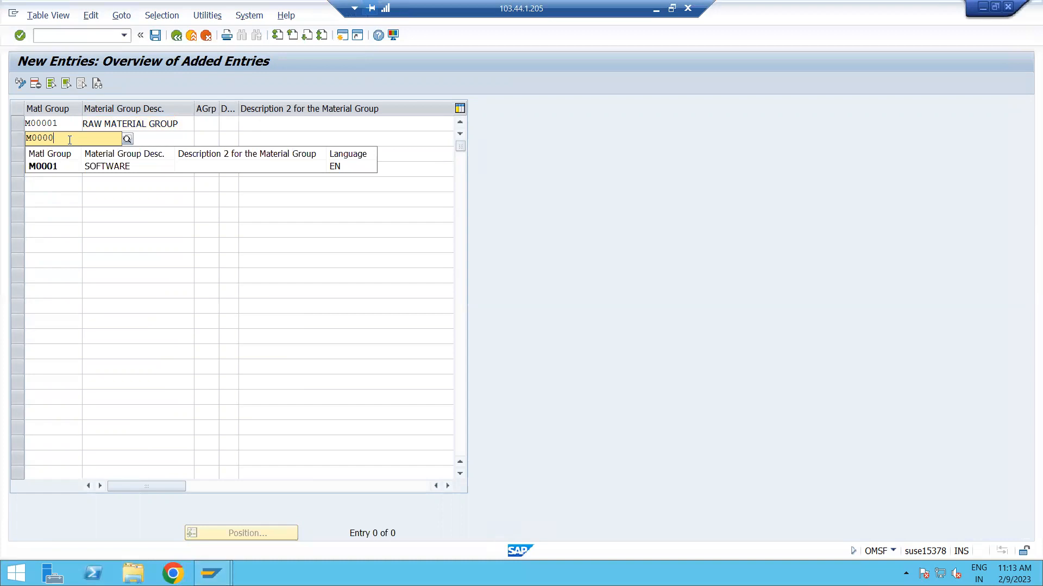
{"action": "type", "text": "2"}
{"action": "key", "text": "Tab"}
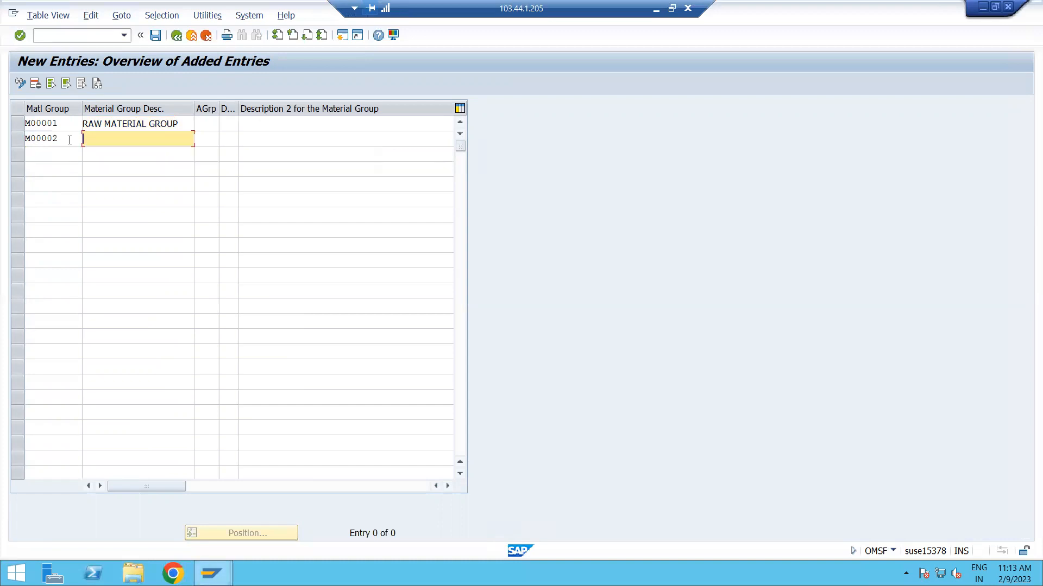
{"action": "type", "text": "SOFT"}
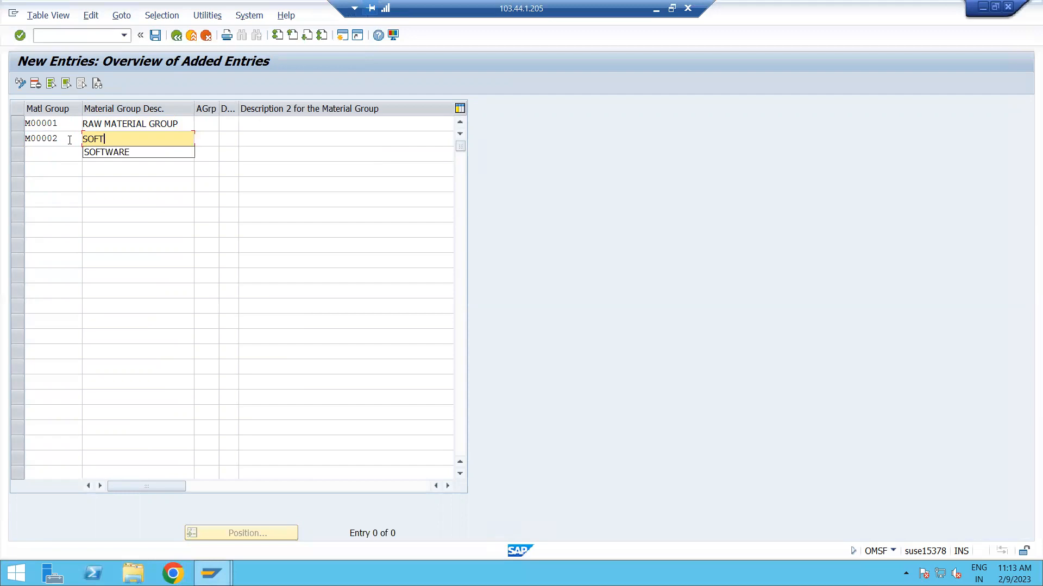
{"action": "key", "text": "Down"}
{"action": "key", "text": "Return"}
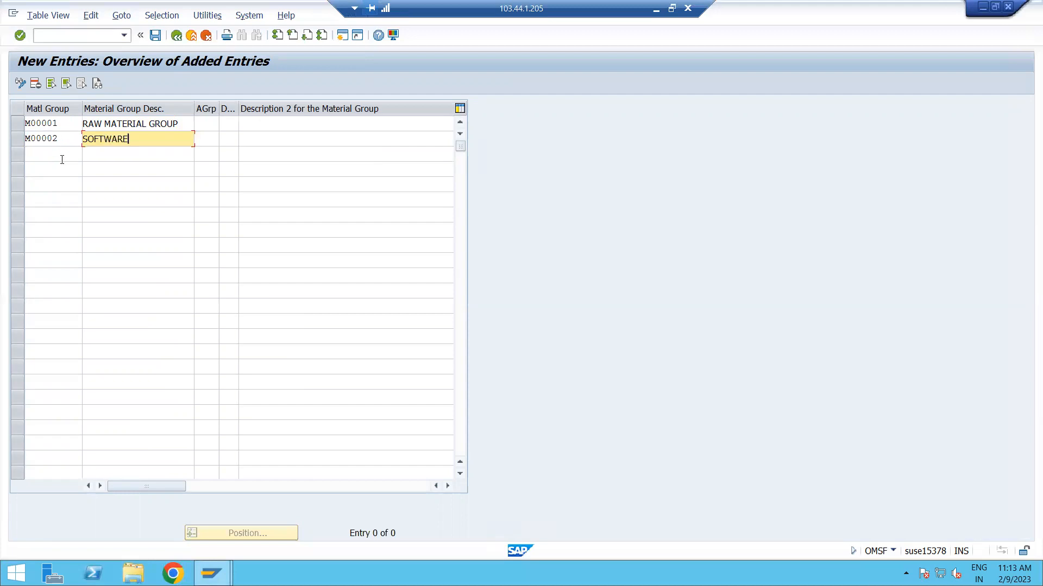
{"action": "left_click", "coordinate": [62, 159]}
{"action": "left_click", "coordinate": [141, 139]}
{"action": "type", "text": "GROUP"}
Add material group M00003 with the description HARDWARE GROUP in the third row.
{"action": "double_click", "coordinate": [103, 163]}
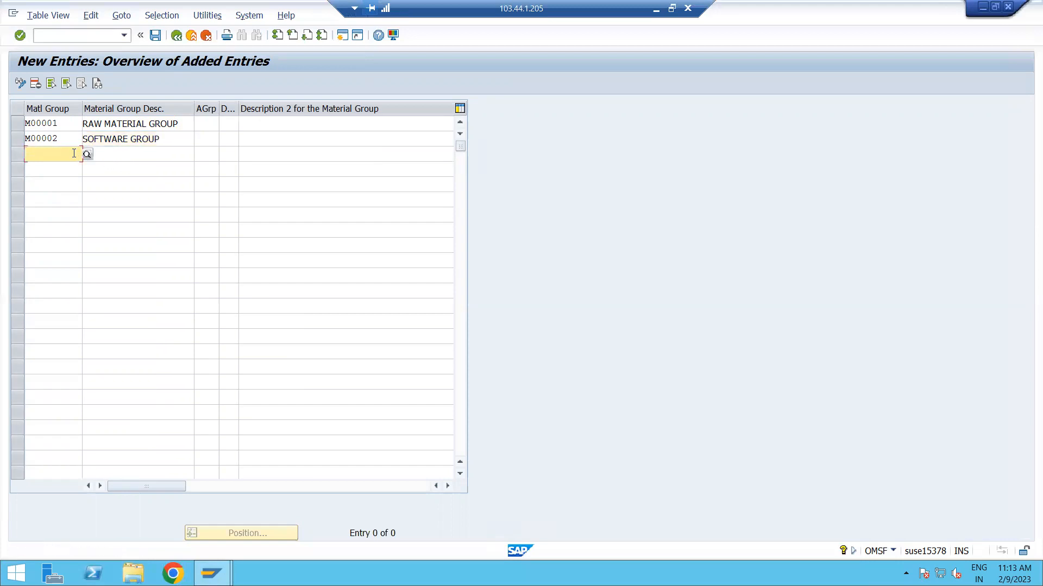
{"action": "type", "text": "M0000"}
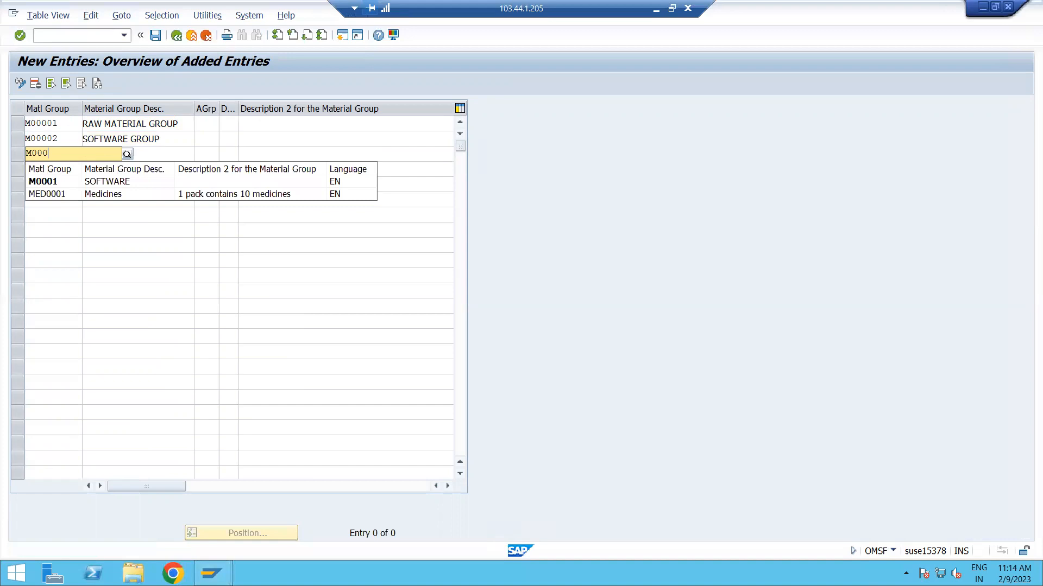
{"action": "type", "text": "3"}
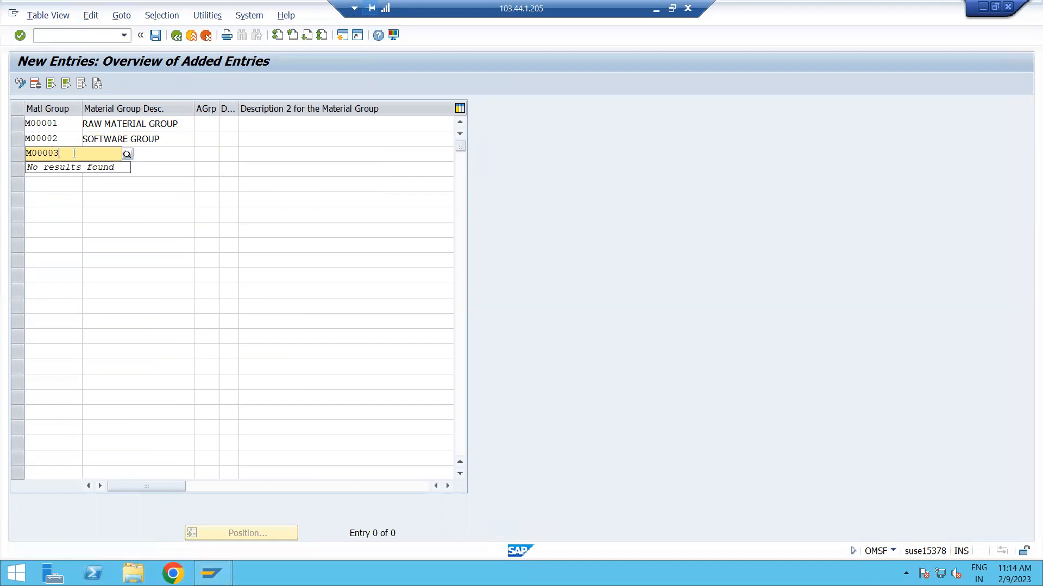
{"action": "key", "text": "Tab"}
{"action": "type", "text": "HA"}
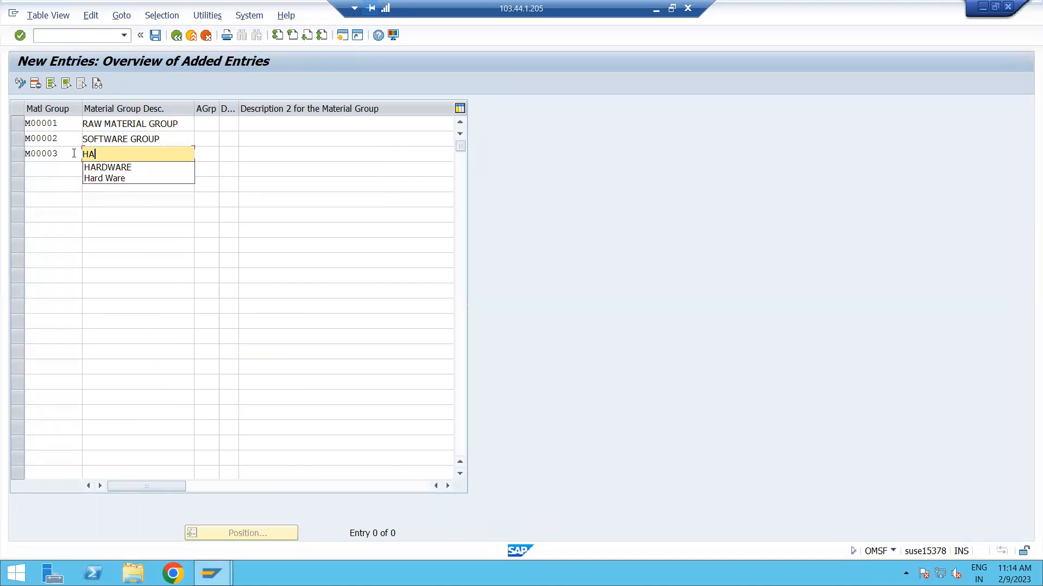
{"action": "type", "text": "RDWARE GROUP"}
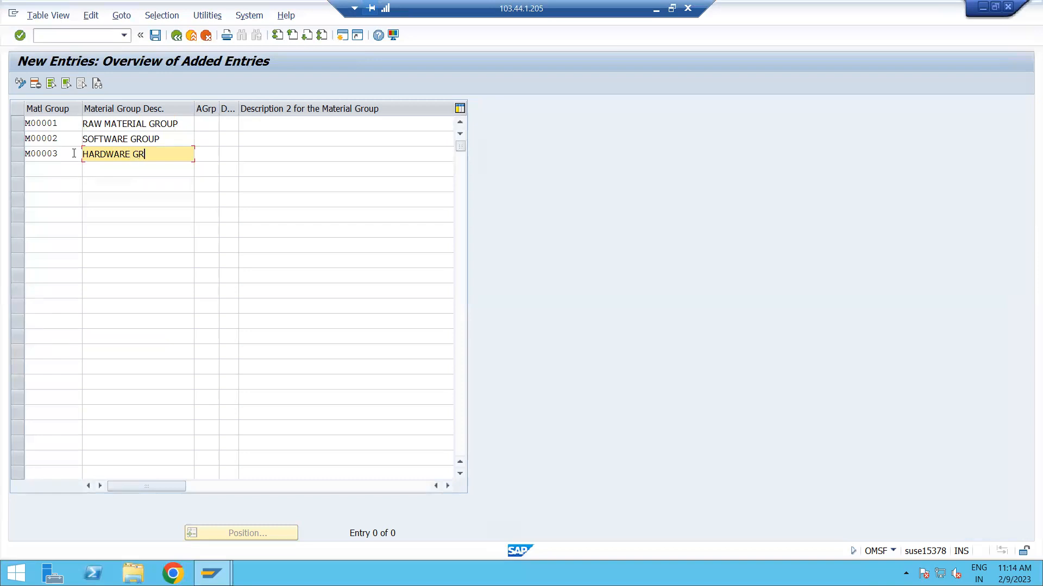
Add material group M00004 with the description ELECTRICAL in the fourth row and validate the entries.
{"action": "left_click", "coordinate": [63, 162]}
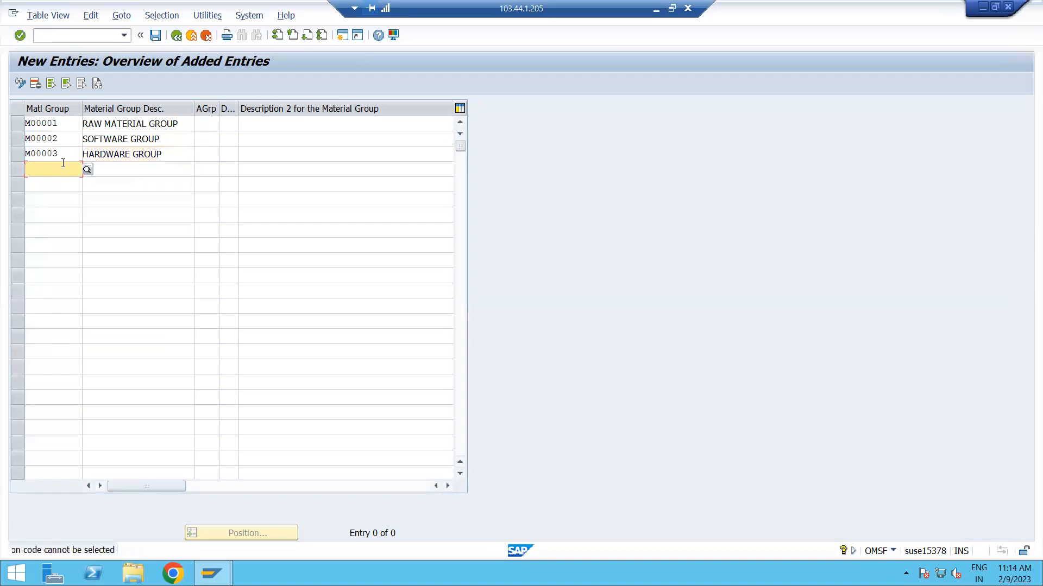
{"action": "type", "text": "M0000"}
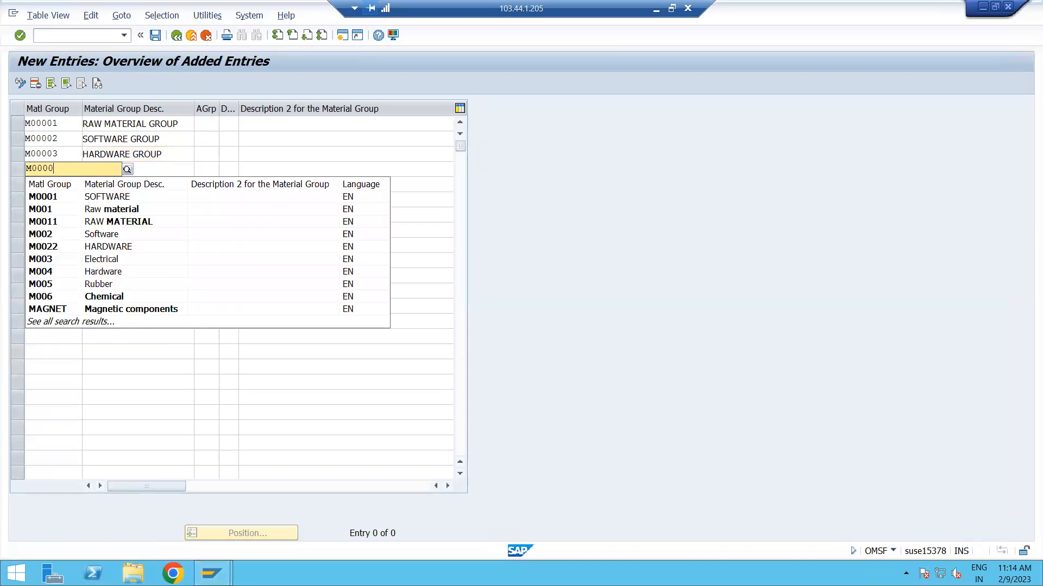
{"action": "type", "text": "4"}
{"action": "key", "text": "Tab"}
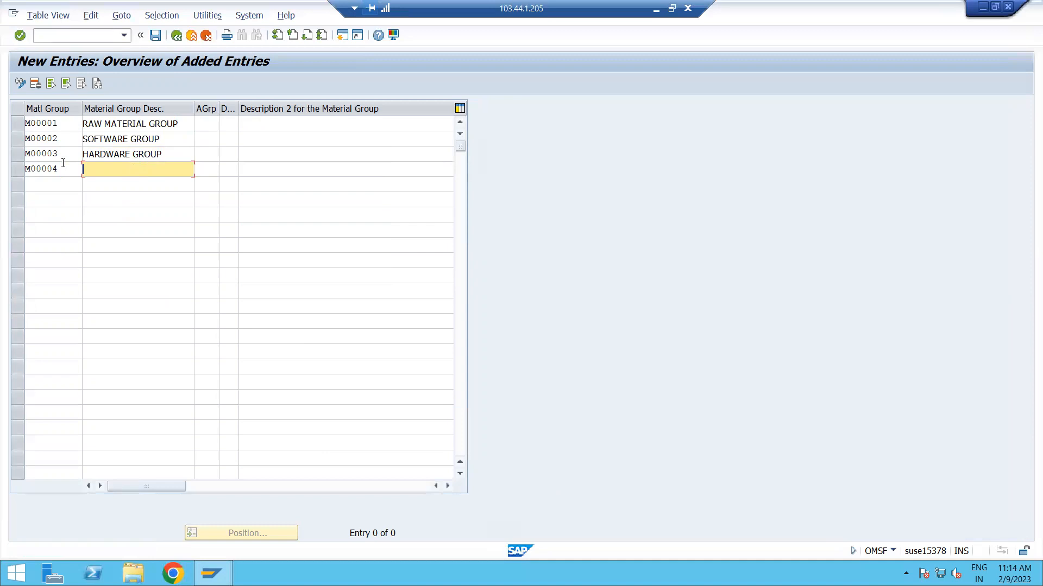
{"action": "type", "text": "ELECTRICAL"}
{"action": "key", "text": "Return"}
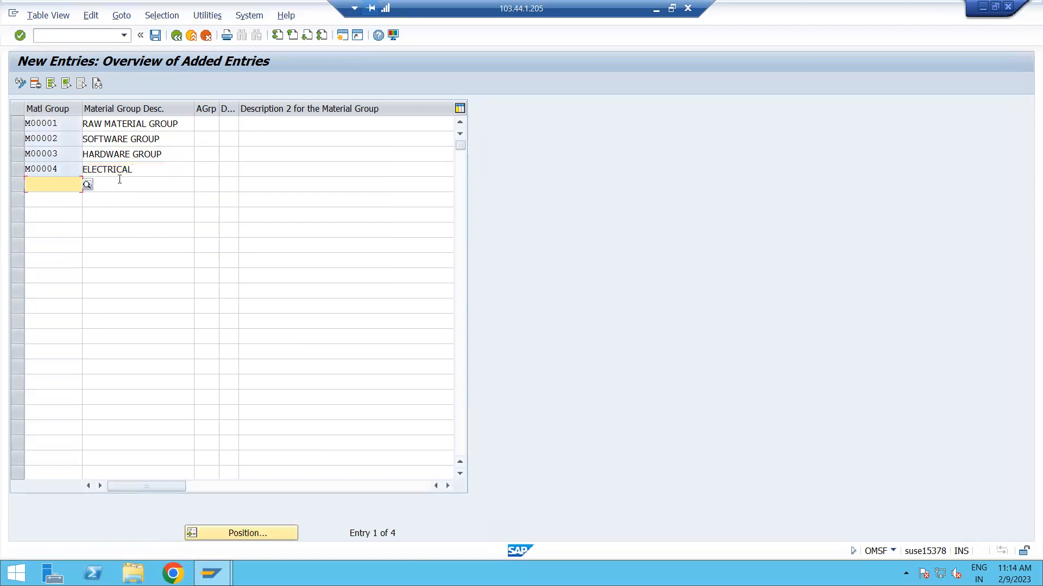
Save the new material groups in the customizing request MM: MASTER DATA and return to the IMG structure.
{"action": "left_click", "coordinate": [156, 36]}
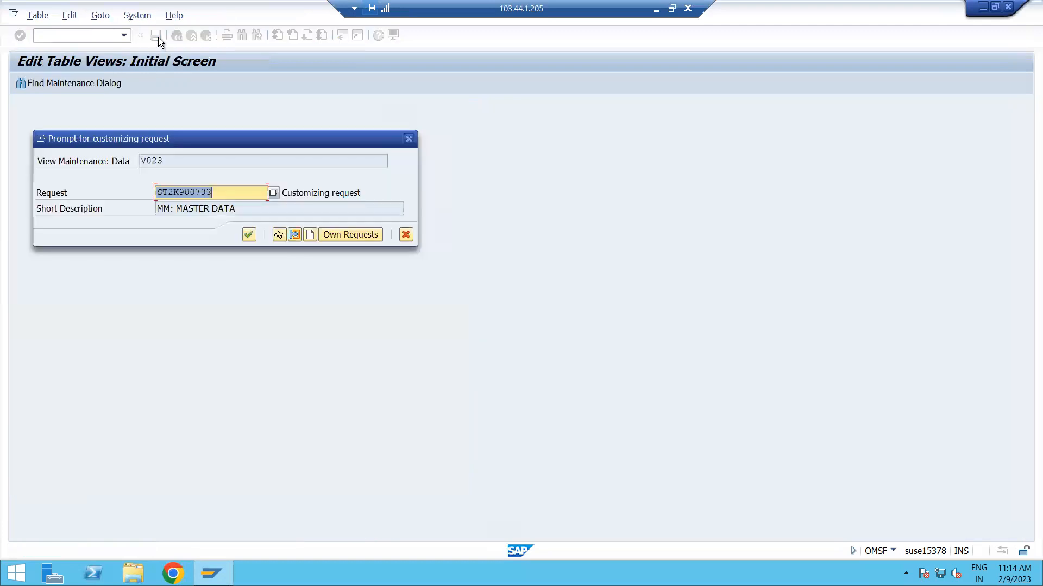
{"action": "left_click", "coordinate": [249, 235]}
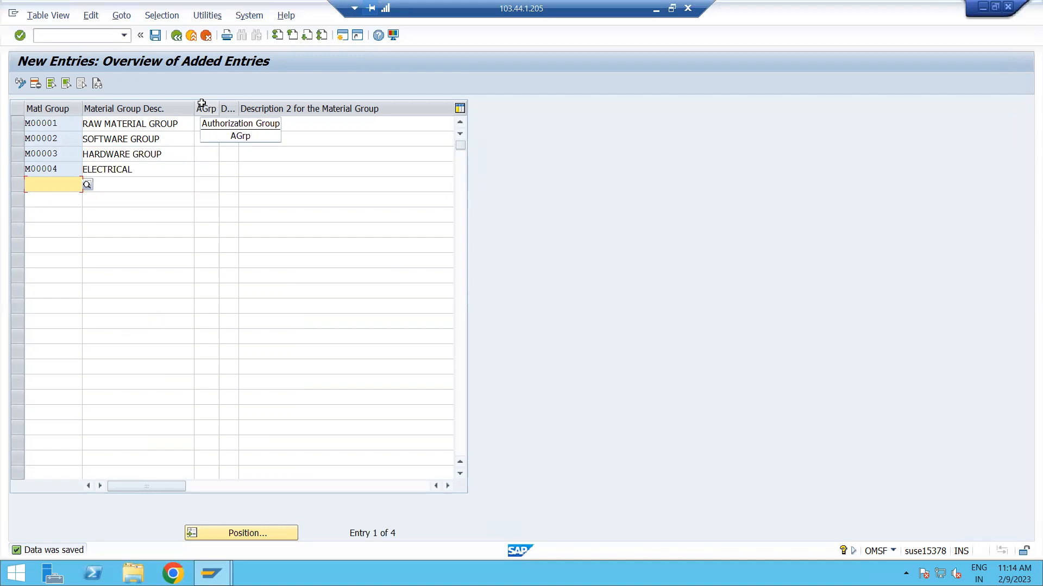
{"action": "left_click", "coordinate": [177, 36]}
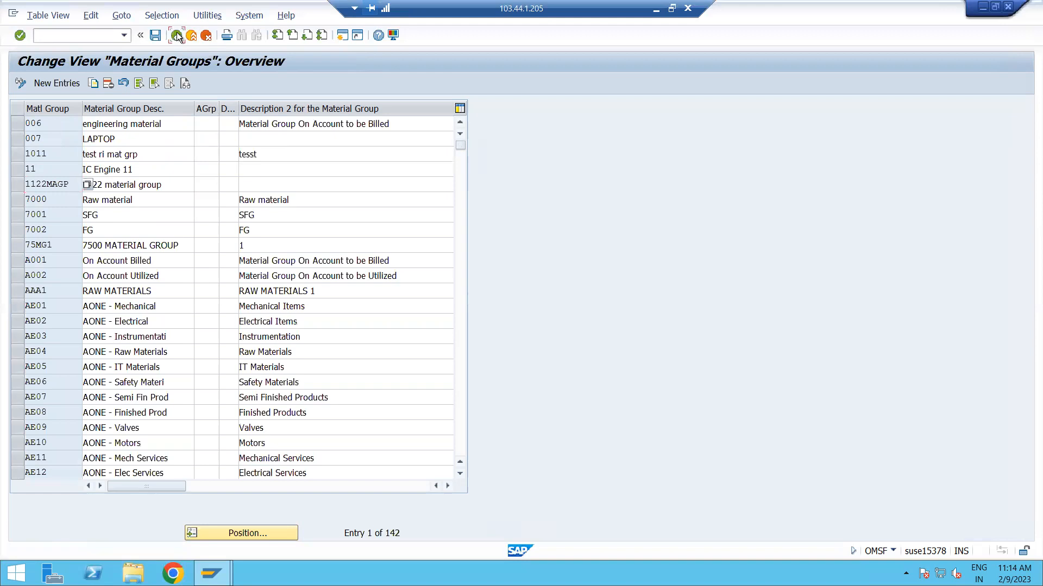
{"action": "left_click", "coordinate": [177, 36]}
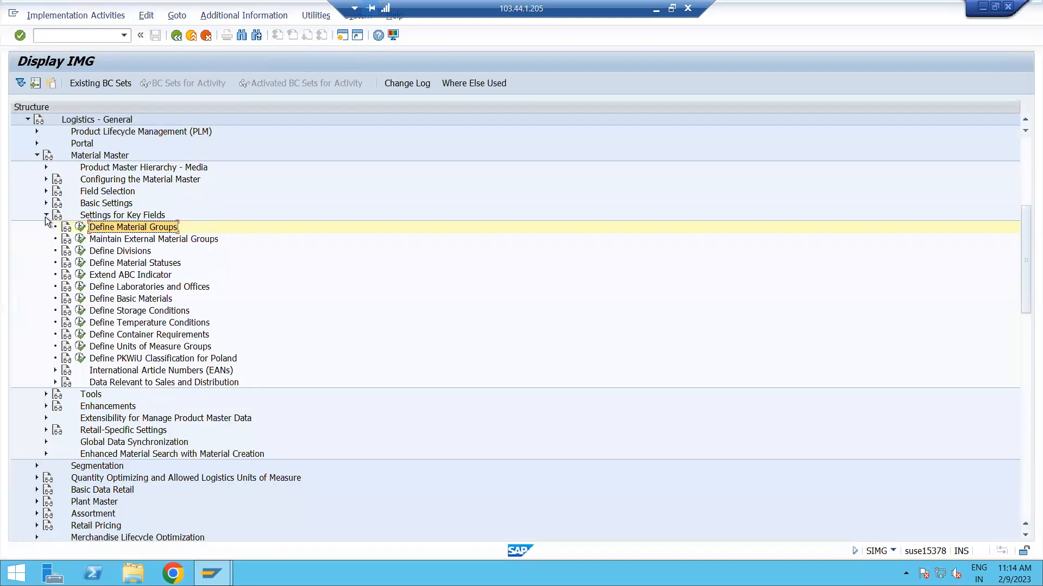
Collapse Settings for Key Fields and examine the activities under Field Selection, including industry sectors and field selection groups.
{"action": "left_click", "coordinate": [46, 215]}
{"action": "left_click", "coordinate": [83, 192]}
{"action": "left_click", "coordinate": [46, 191]}
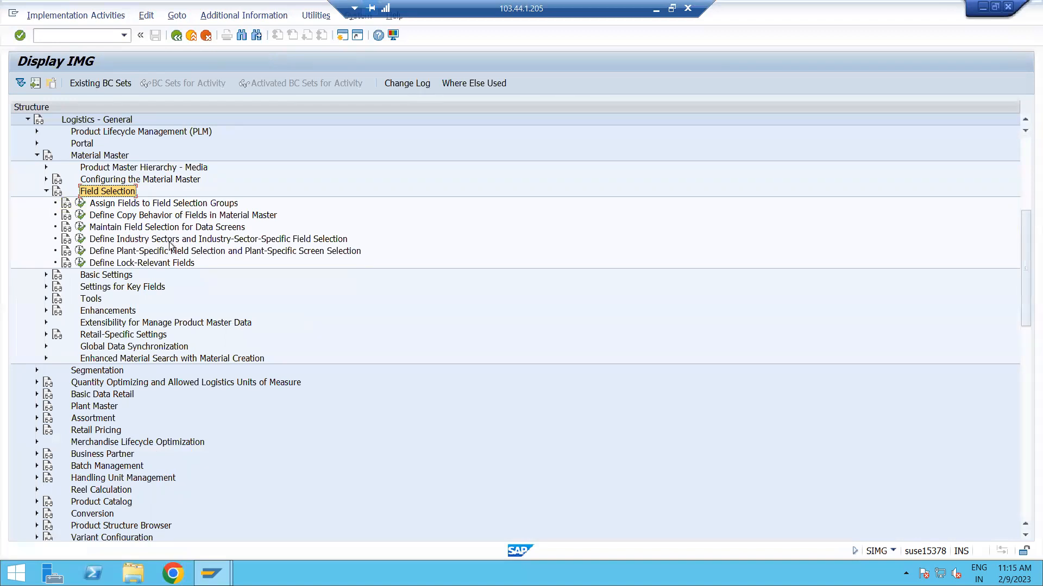
{"action": "left_click", "coordinate": [225, 239]}
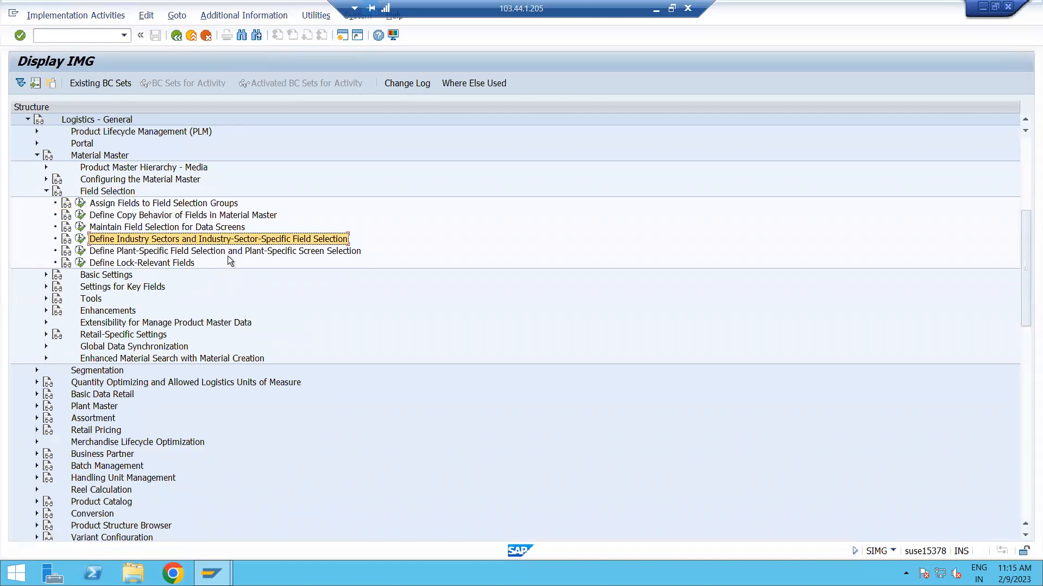
{"action": "left_click", "coordinate": [121, 205]}
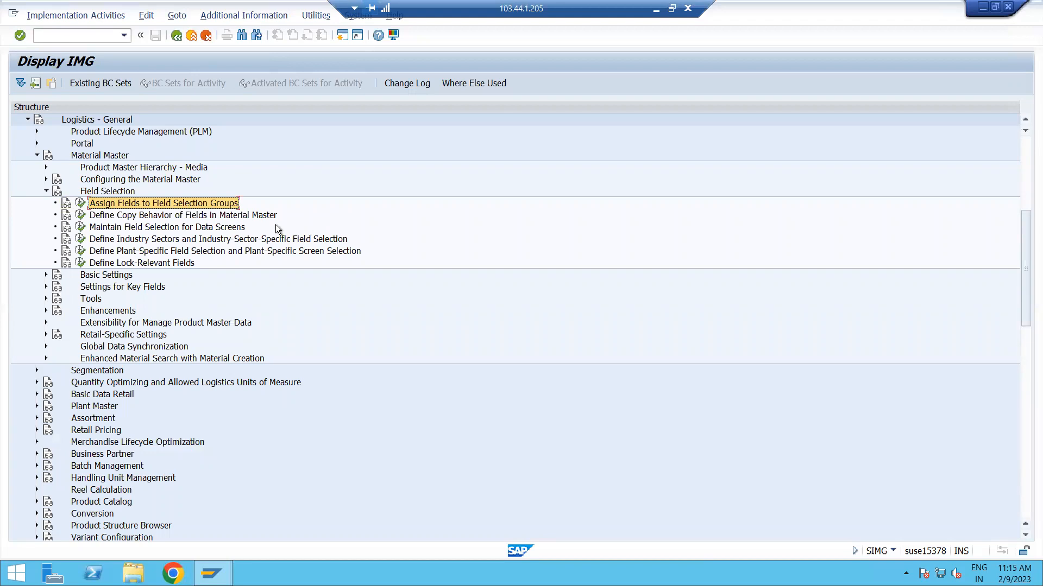
Leave the IMG structure and start material creation with transaction MM01.
{"action": "left_click", "coordinate": [59, 32]}
{"action": "type", "text": "/n"}
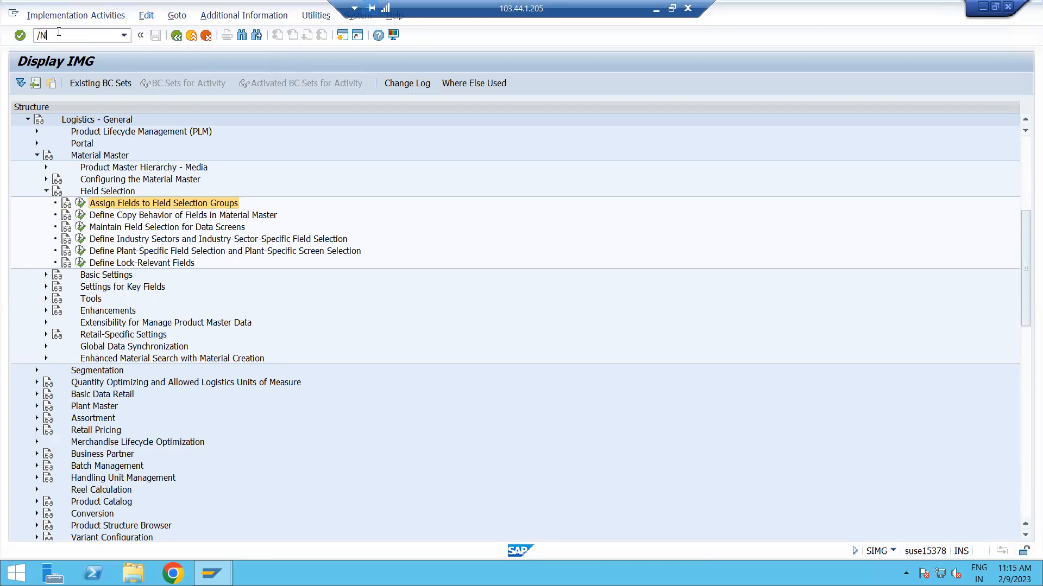
{"action": "key", "text": "Return"}
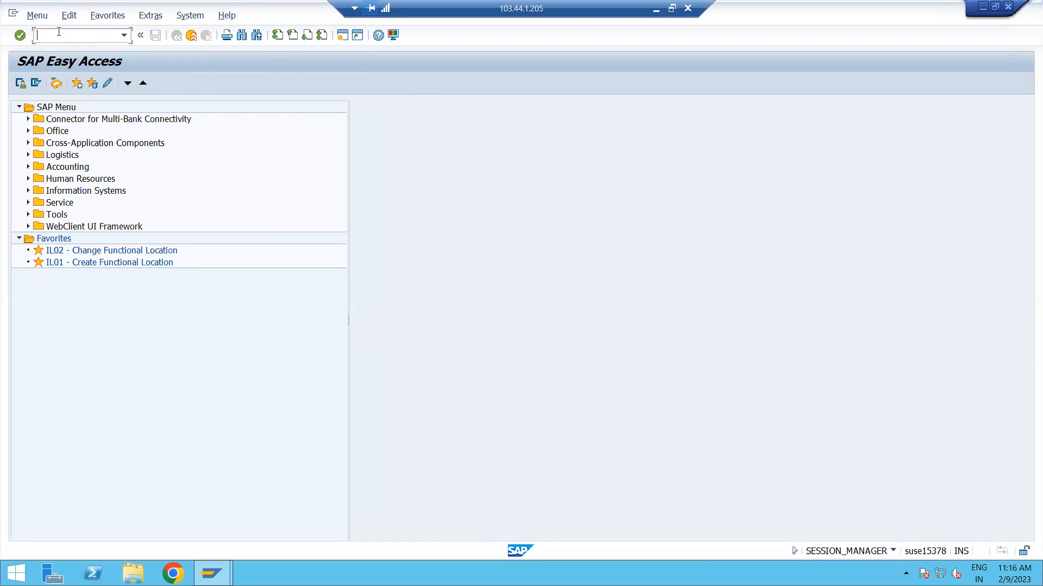
{"action": "type", "text": "/NMM01"}
{"action": "key", "text": "Return"}
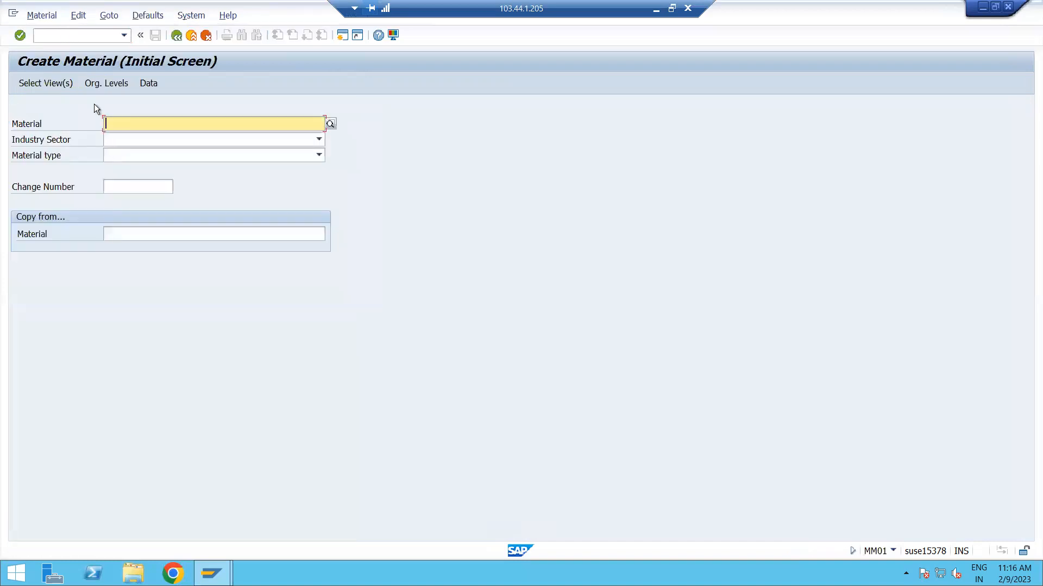
Set the material type to ZROD Raw materials: ADGB and the industry sector to M Mechanical Engineering.
{"action": "left_click", "coordinate": [226, 155]}
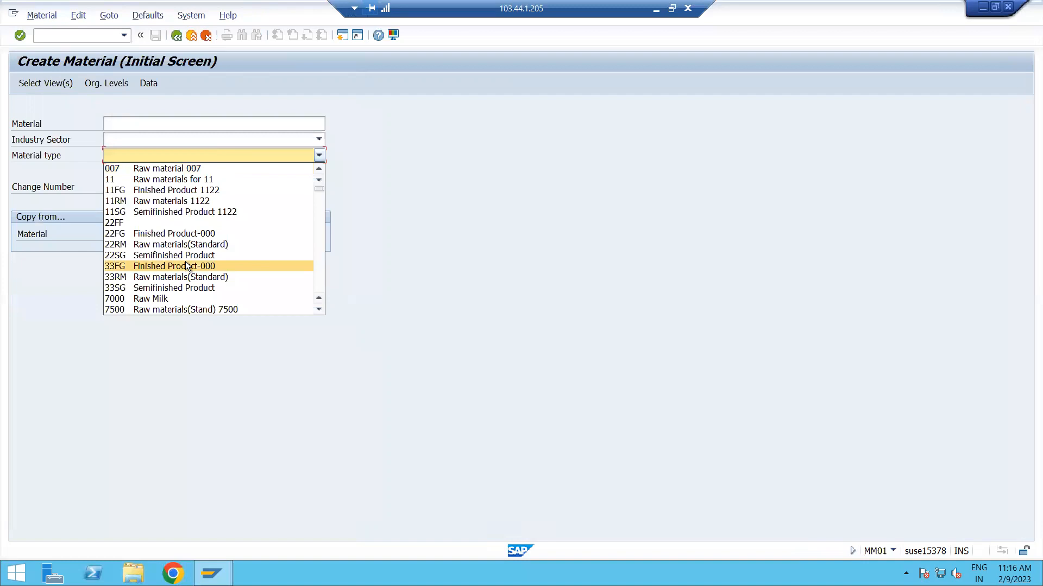
{"action": "key", "text": "z"}
{"action": "key", "text": "z"}
{"action": "key", "text": "z"}
{"action": "key", "text": "z"}
{"action": "key", "text": "z"}
{"action": "key", "text": "z"}
{"action": "key", "text": "z"}
{"action": "key", "text": "z"}
{"action": "key", "text": "z"}
{"action": "key", "text": "z"}
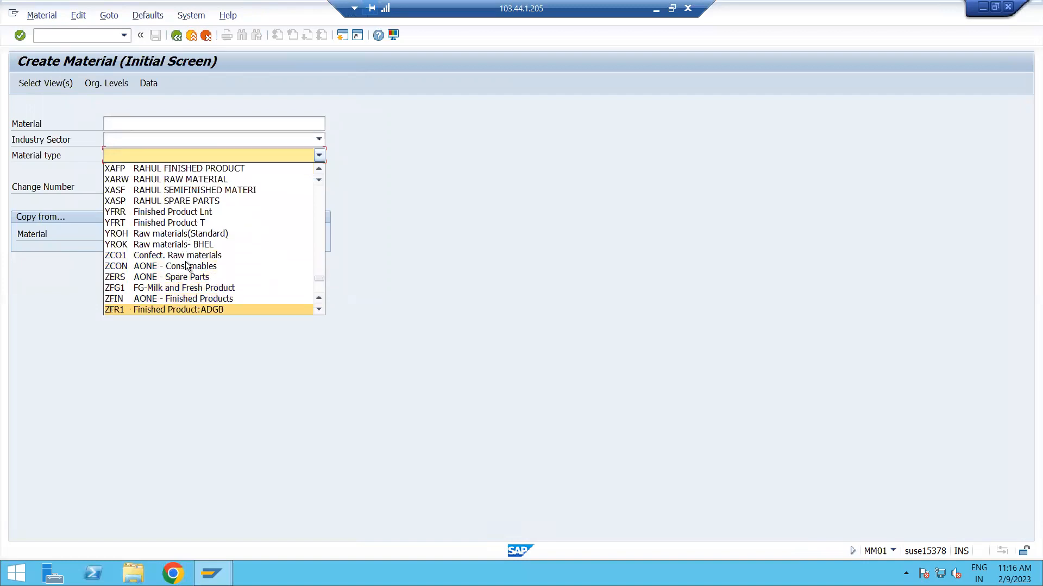
{"action": "key", "text": "z"}
{"action": "key", "text": "z"}
{"action": "key", "text": "z"}
{"action": "key", "text": "z"}
{"action": "key", "text": "z"}
{"action": "key", "text": "z"}
{"action": "key", "text": "z"}
{"action": "key", "text": "z"}
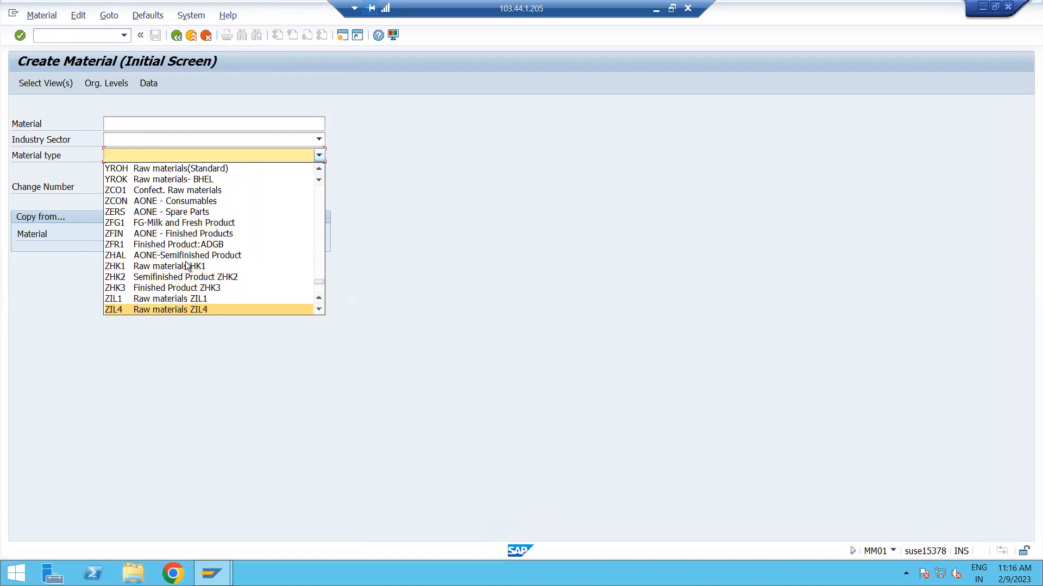
{"action": "key", "text": "z"}
{"action": "key", "text": "z"}
{"action": "key", "text": "z"}
{"action": "key", "text": "z"}
{"action": "key", "text": "z"}
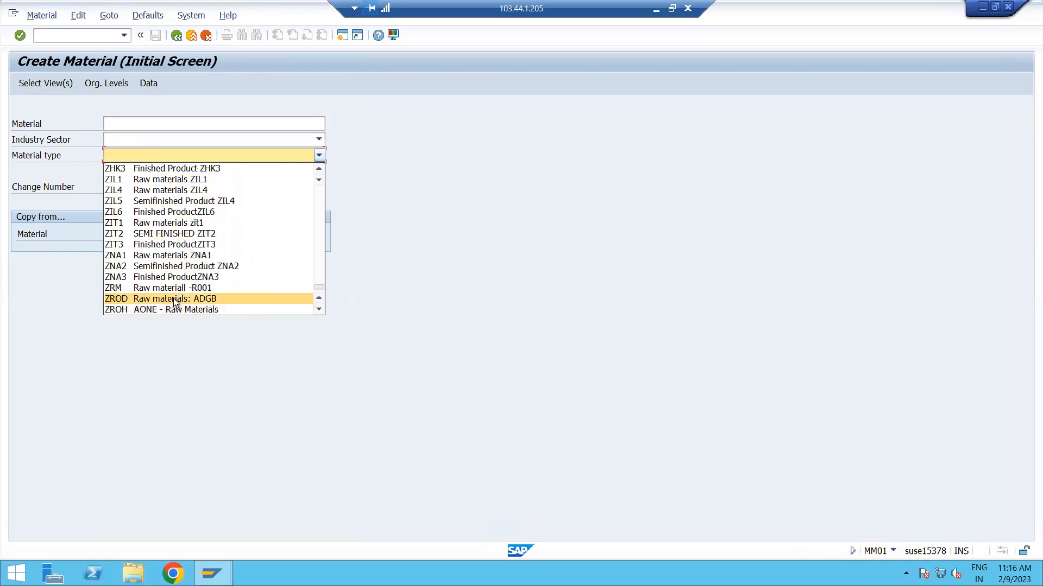
{"action": "left_click", "coordinate": [174, 298]}
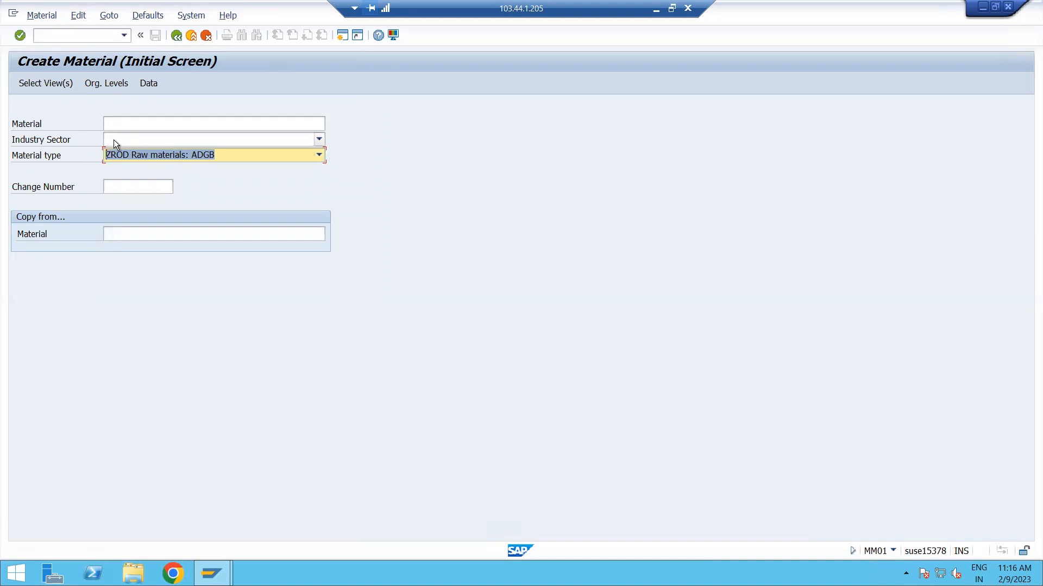
{"action": "left_click", "coordinate": [320, 139]}
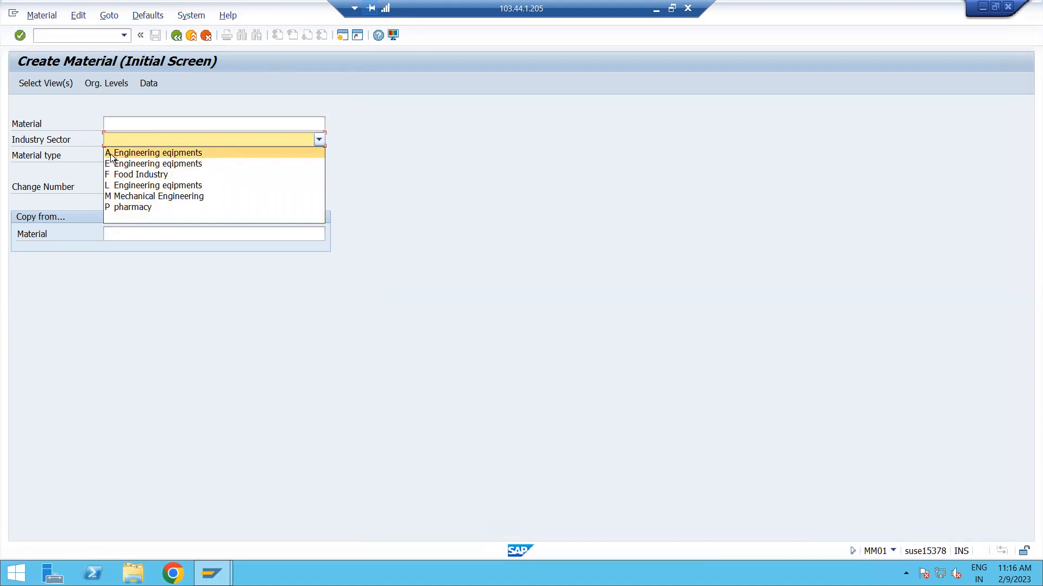
{"action": "left_click", "coordinate": [171, 197]}
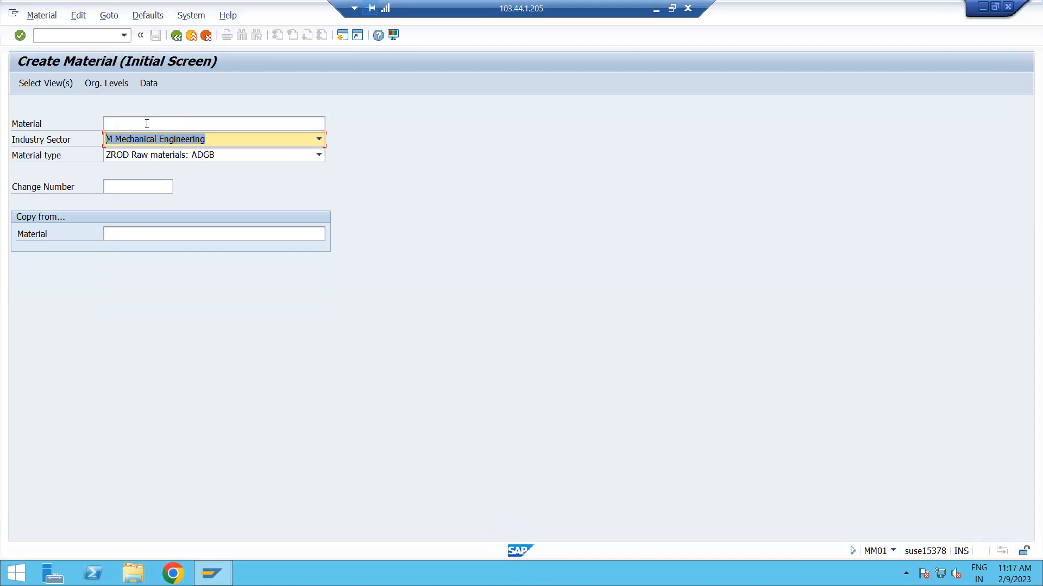
{"action": "left_click", "coordinate": [124, 181]}
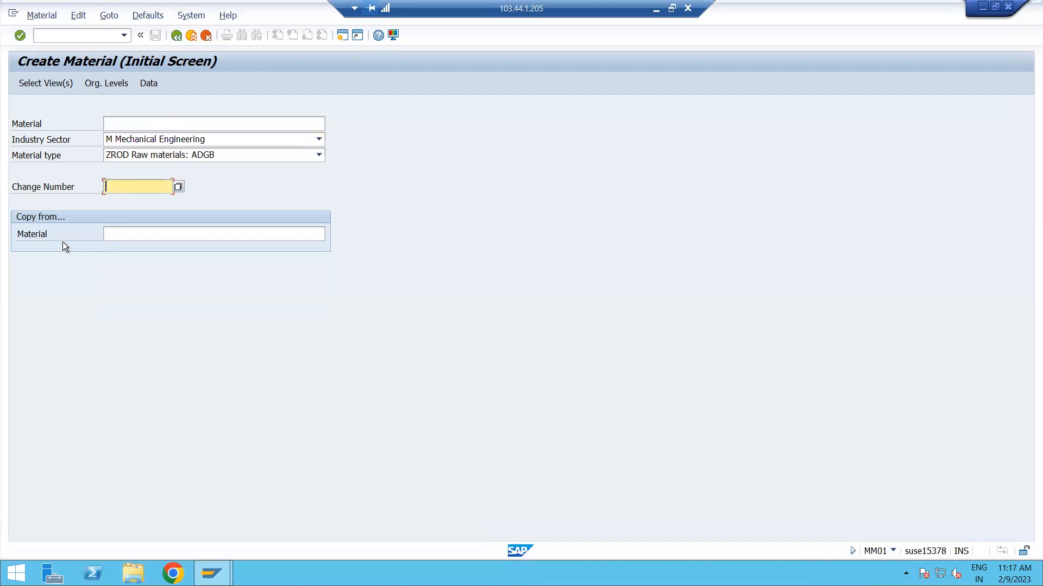
{"action": "left_click", "coordinate": [151, 234]}
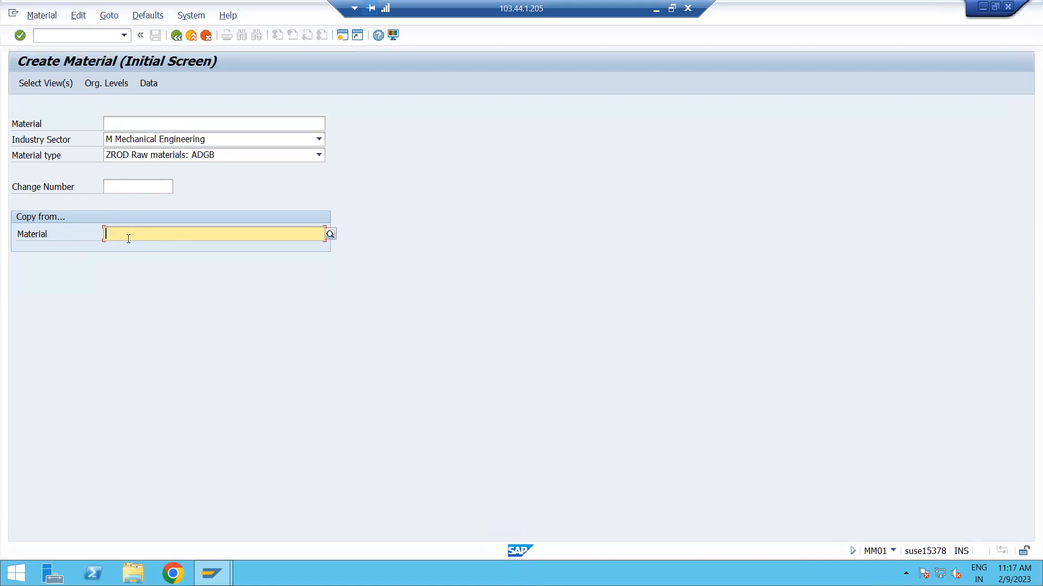
{"action": "left_click", "coordinate": [117, 187]}
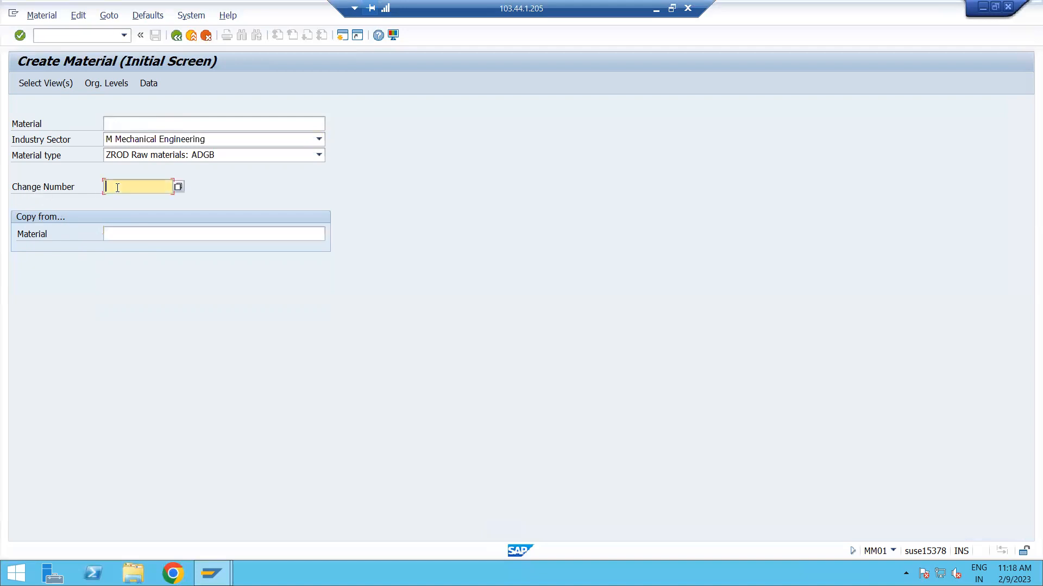
{"action": "left_click", "coordinate": [130, 123]}
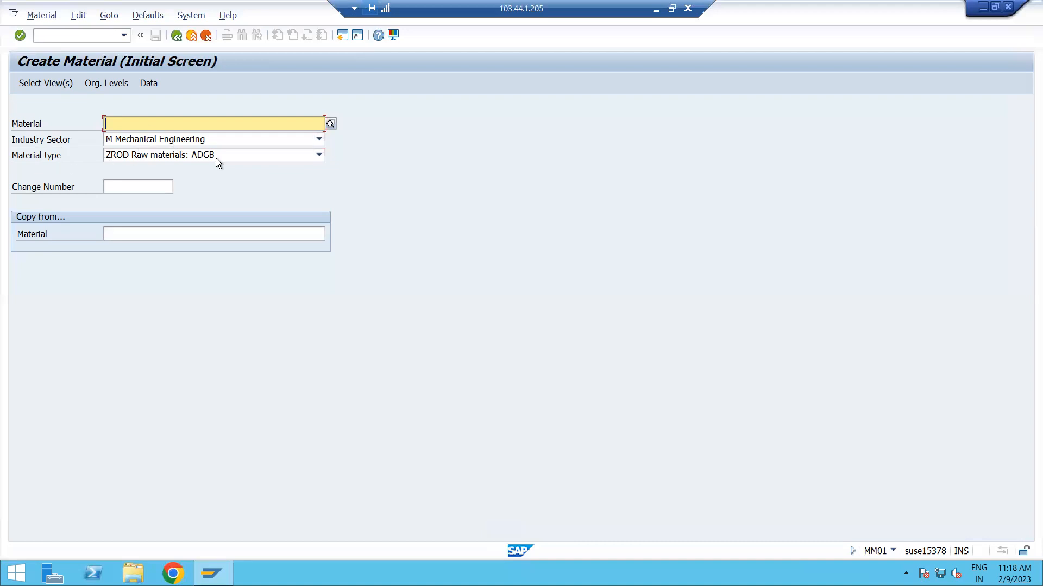
Open the view selection for the new material and examine the preselected views, from Basic Data down to Accounting.
{"action": "left_click", "coordinate": [41, 85]}
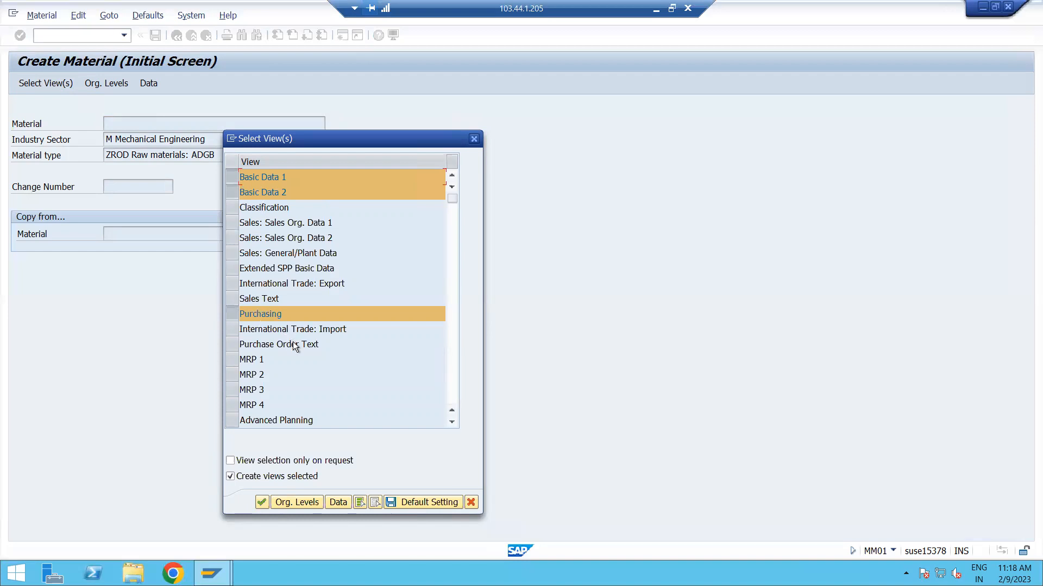
{"action": "scroll", "coordinate": [294, 345], "scroll_direction": "down", "scroll_amount": 3}
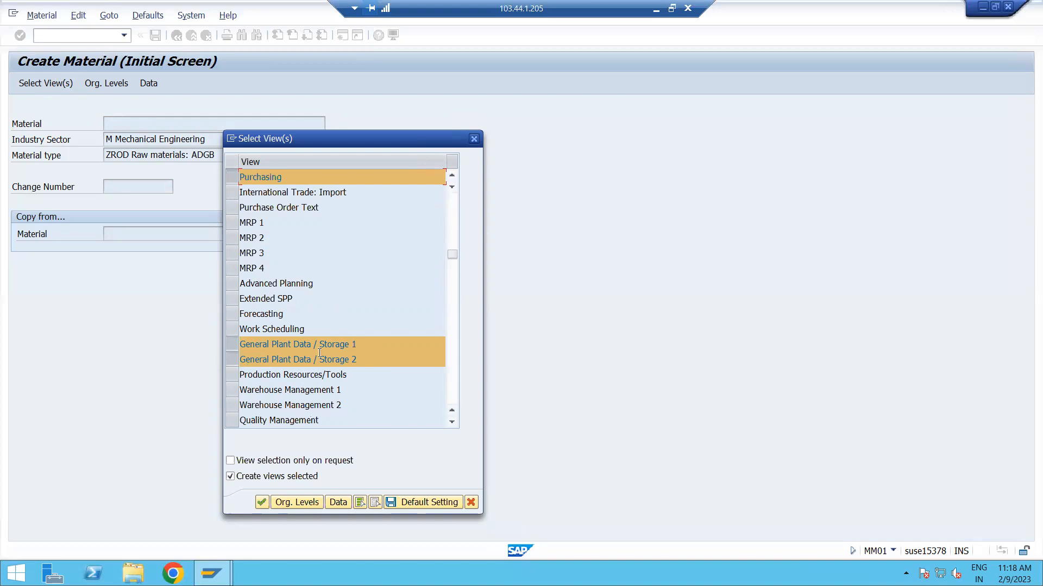
{"action": "scroll", "coordinate": [319, 353], "scroll_direction": "up", "scroll_amount": 2}
{"action": "scroll", "coordinate": [277, 270], "scroll_direction": "up", "scroll_amount": 1}
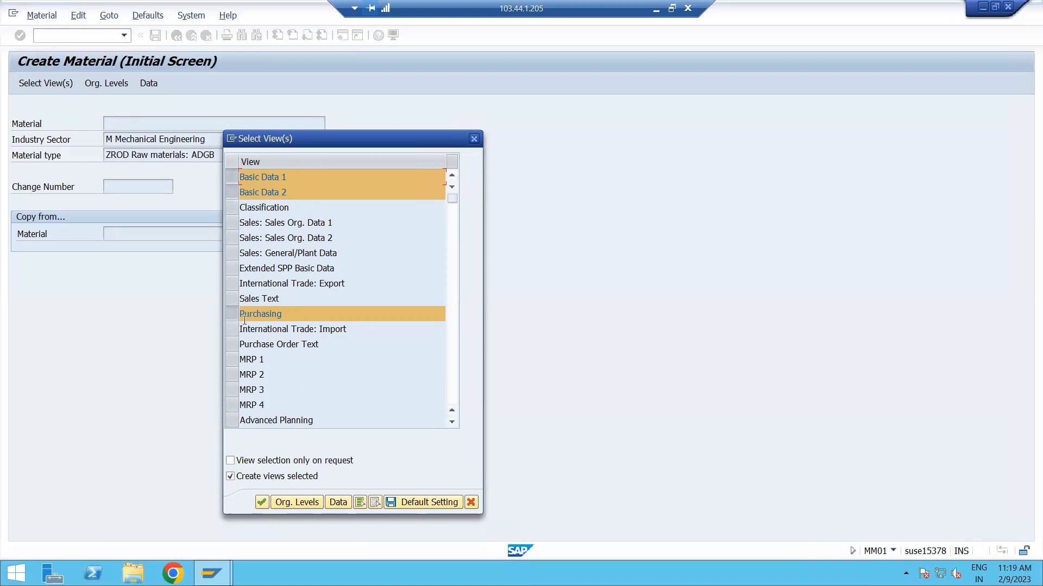
{"action": "scroll", "coordinate": [340, 338], "scroll_direction": "down", "scroll_amount": 4}
{"action": "left_click", "coordinate": [297, 390]}
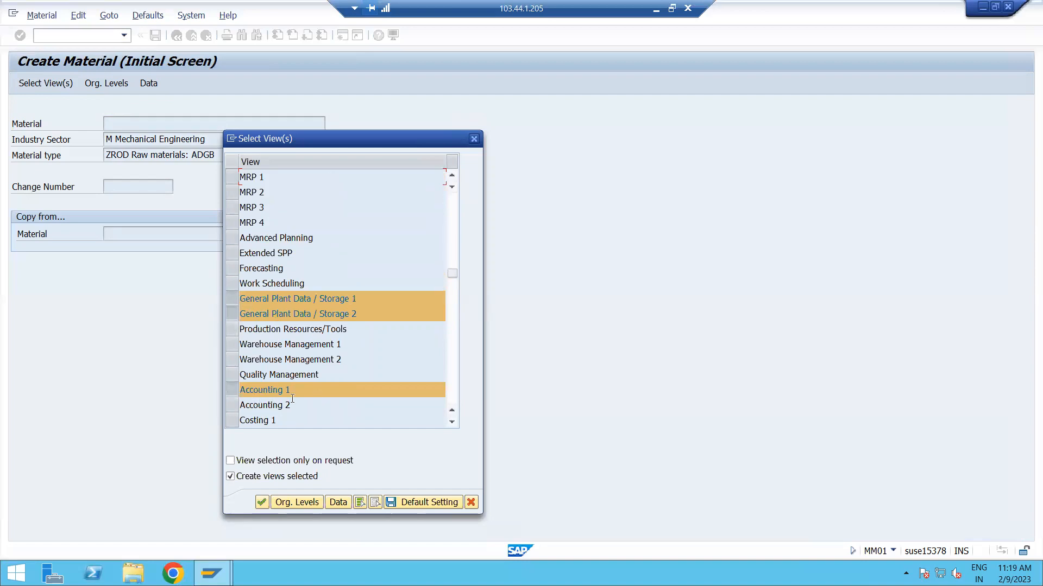
{"action": "scroll", "coordinate": [347, 373], "scroll_direction": "up", "scroll_amount": 4}
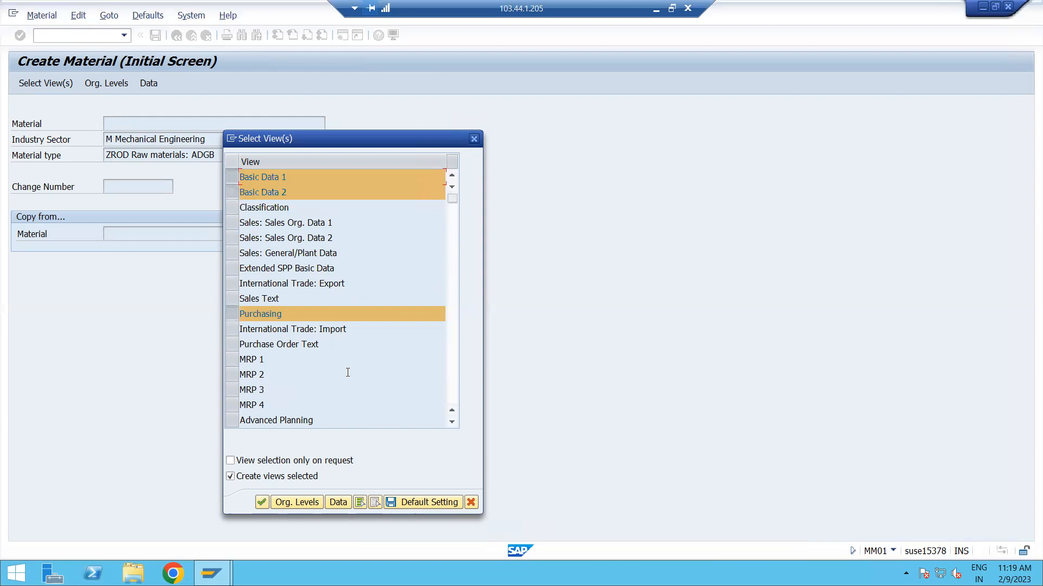
Try selecting views such as Sales Org. Data 1, MRP 1, Work Scheduling, Warehouse Management 1 and Costing 1, and deselect each again.
{"action": "left_click", "coordinate": [233, 225]}
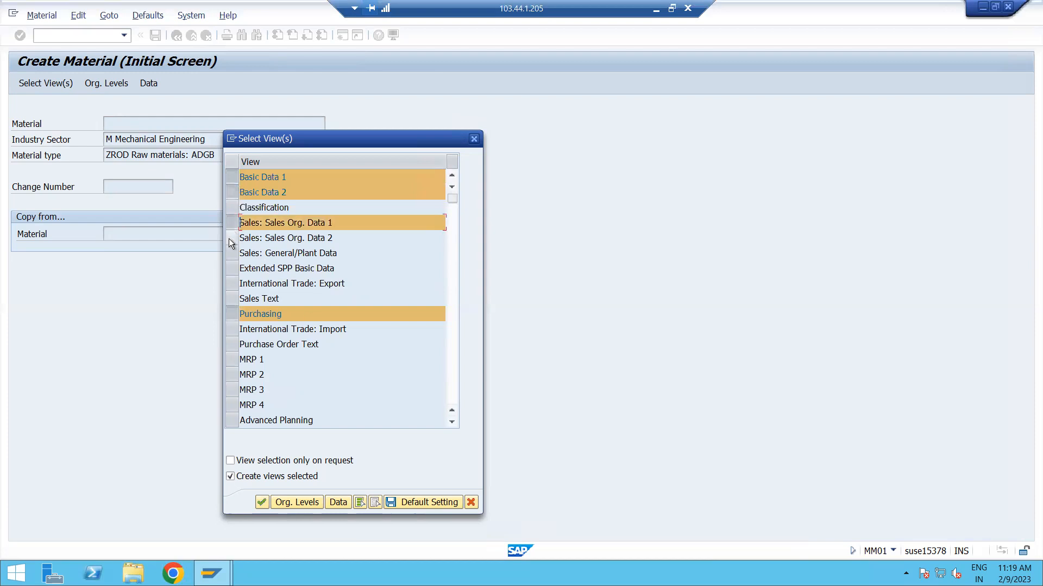
{"action": "left_click", "coordinate": [230, 225]}
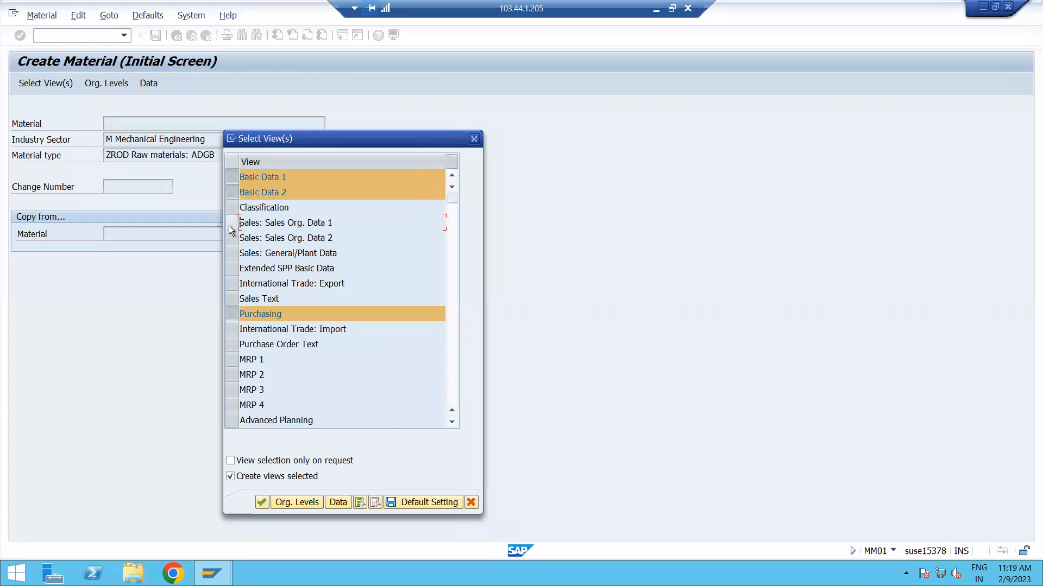
{"action": "left_click", "coordinate": [233, 361]}
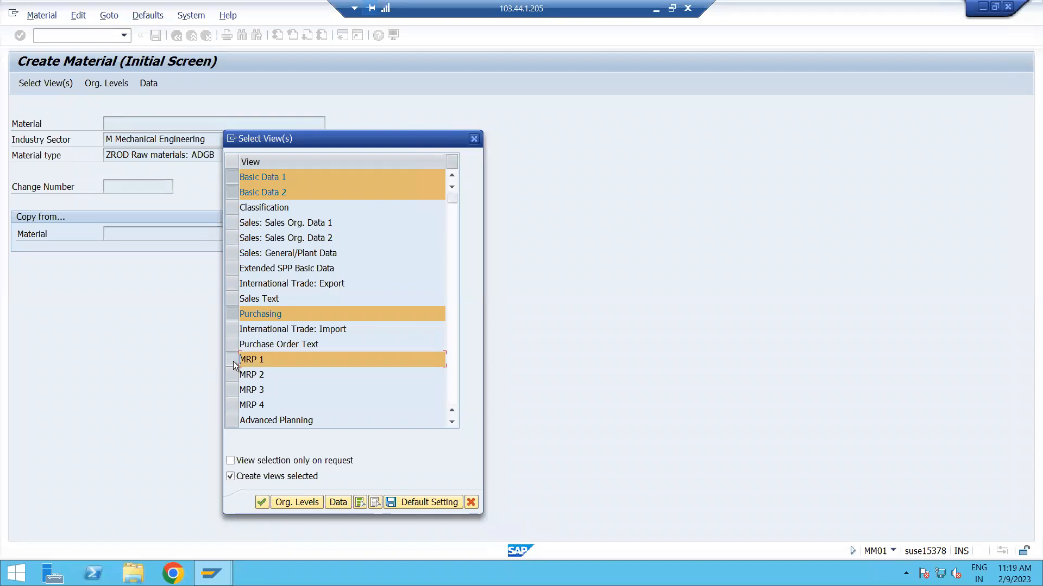
{"action": "left_click", "coordinate": [233, 360]}
{"action": "scroll", "coordinate": [256, 376], "scroll_direction": "down", "scroll_amount": 3}
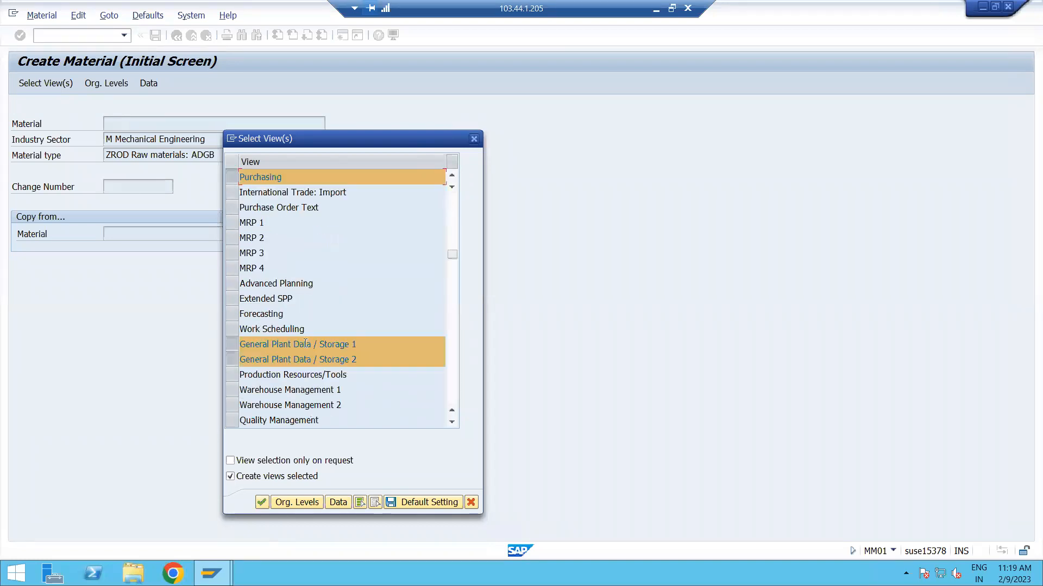
{"action": "scroll", "coordinate": [241, 326], "scroll_direction": "down", "scroll_amount": 1}
{"action": "left_click", "coordinate": [229, 284]}
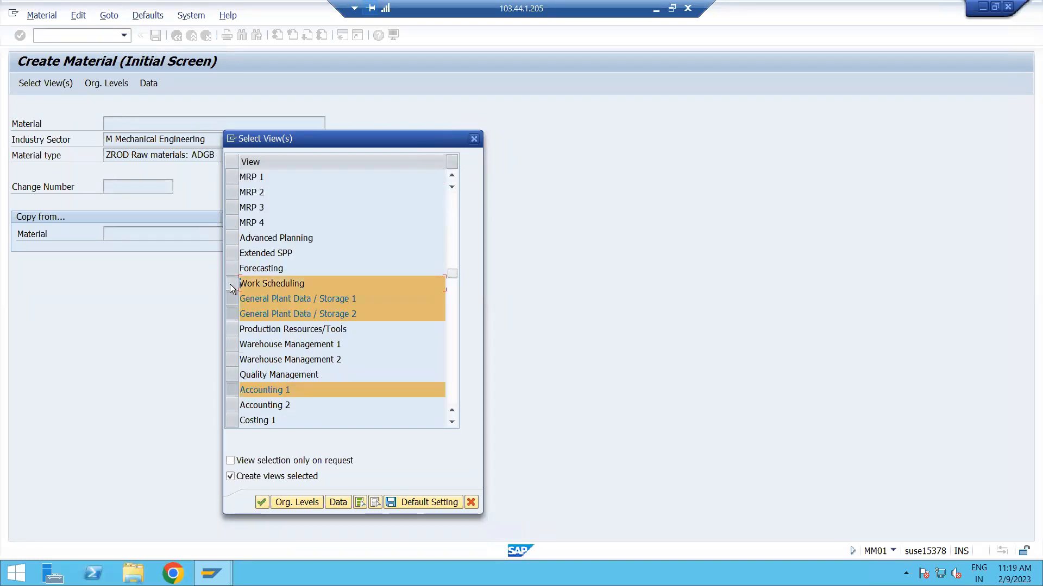
{"action": "left_click", "coordinate": [229, 284]}
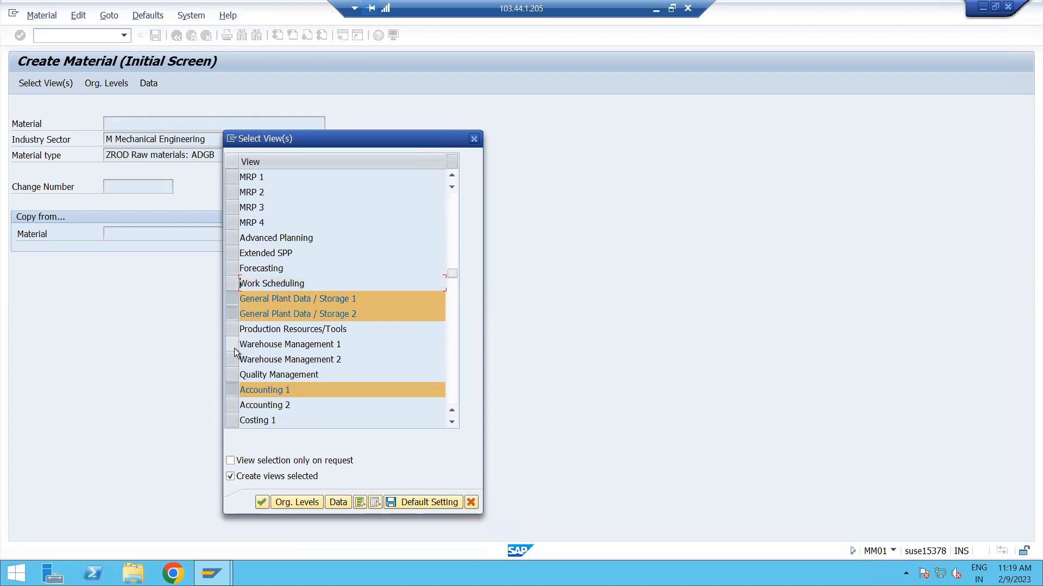
{"action": "left_click", "coordinate": [234, 348]}
{"action": "left_click", "coordinate": [233, 347]}
{"action": "left_click", "coordinate": [240, 405]}
{"action": "left_click", "coordinate": [240, 405]}
{"action": "scroll", "coordinate": [311, 391], "scroll_direction": "down", "scroll_amount": 2}
{"action": "left_click", "coordinate": [233, 328]}
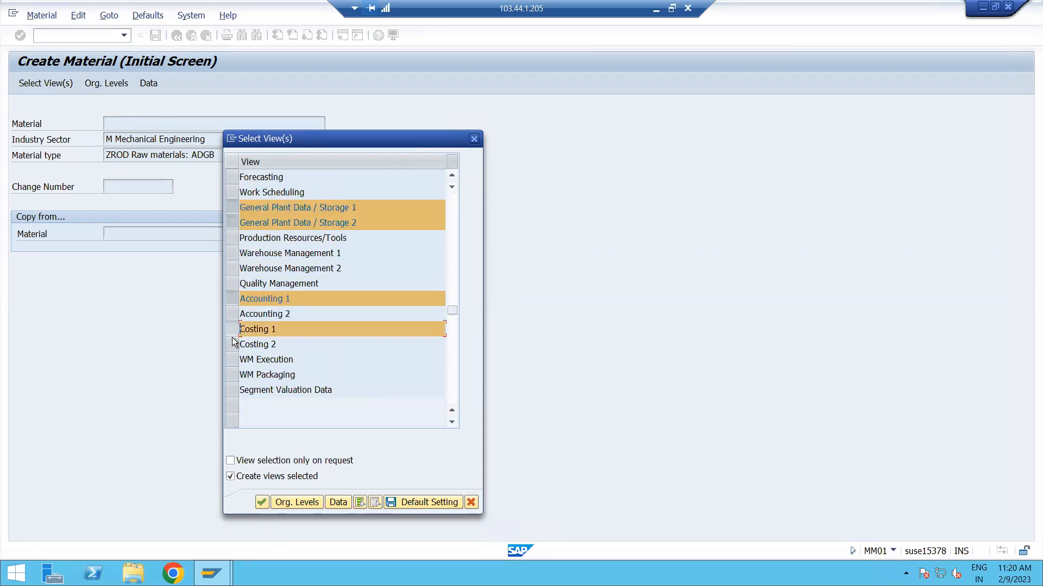
{"action": "left_click", "coordinate": [227, 330]}
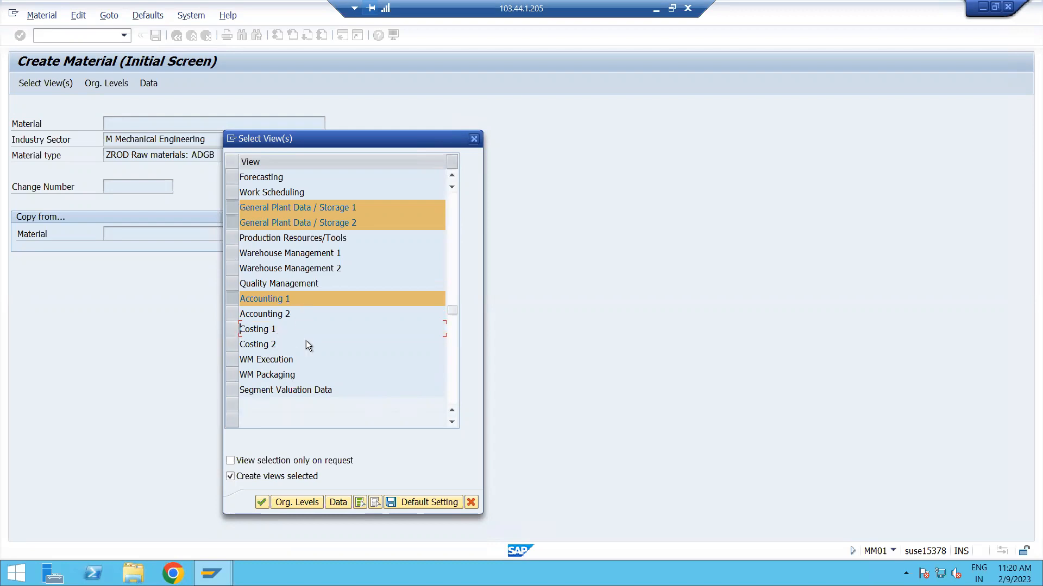
{"action": "scroll", "coordinate": [310, 349], "scroll_direction": "up", "scroll_amount": 6}
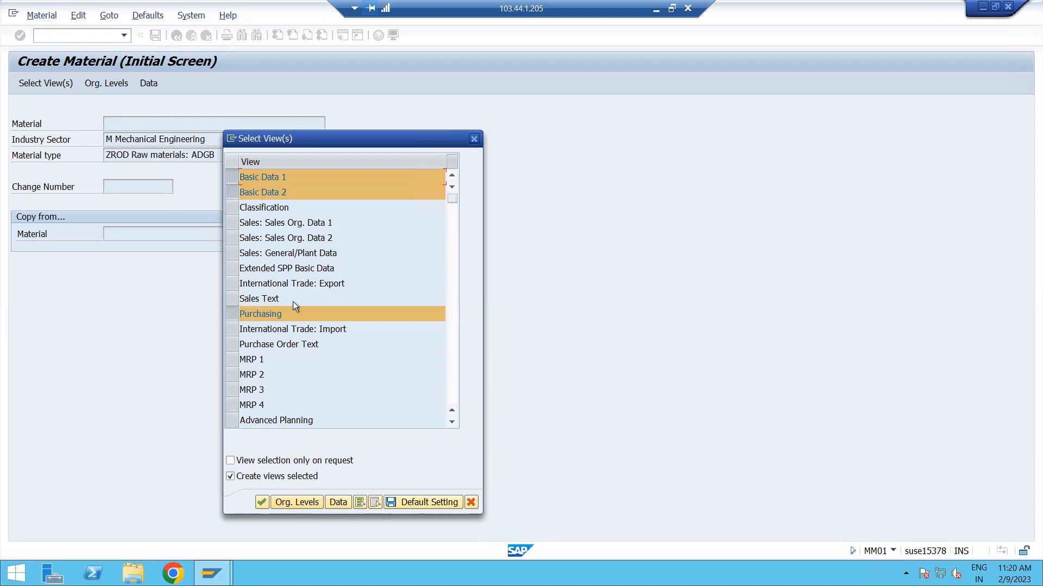
Enter plant ADP1 in the organizational levels of the selected views and try to continue, dismissing any error.
{"action": "left_click", "coordinate": [302, 503]}
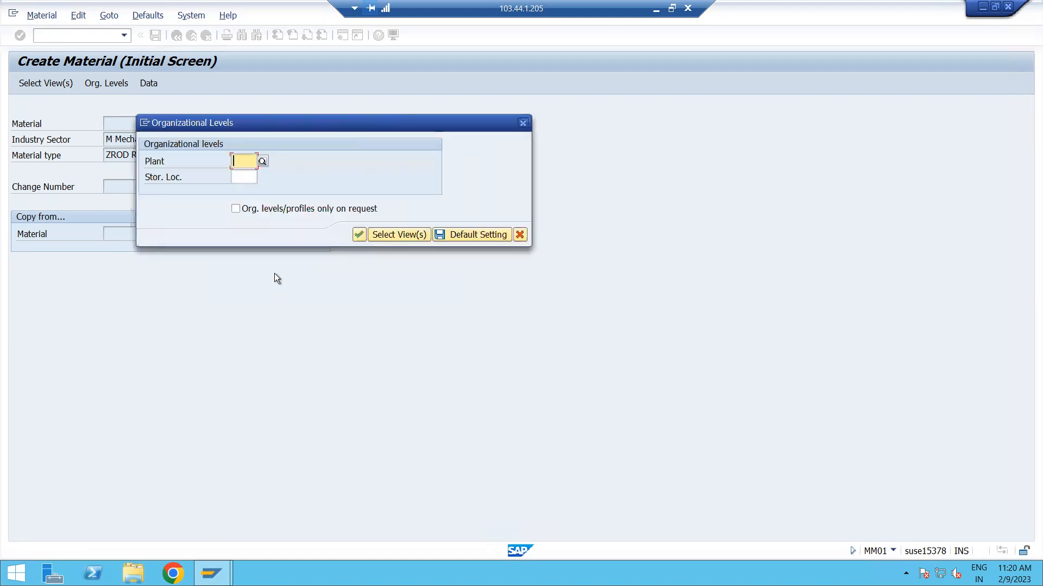
{"action": "left_click_drag", "start_coordinate": [279, 125], "coordinate": [416, 123]}
{"action": "left_click", "coordinate": [381, 161]}
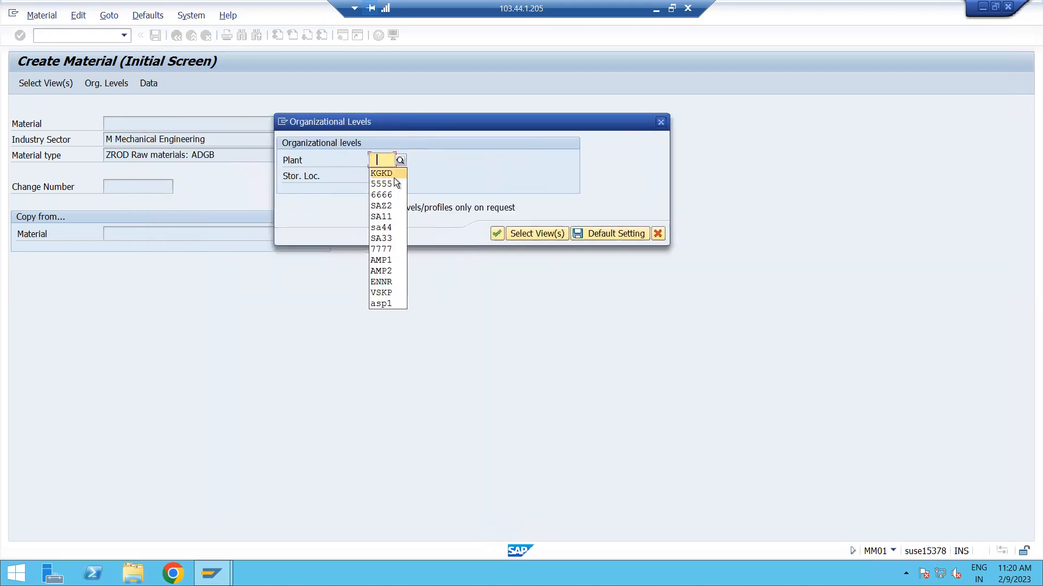
{"action": "left_click", "coordinate": [381, 159]}
{"action": "type", "text": "A"}
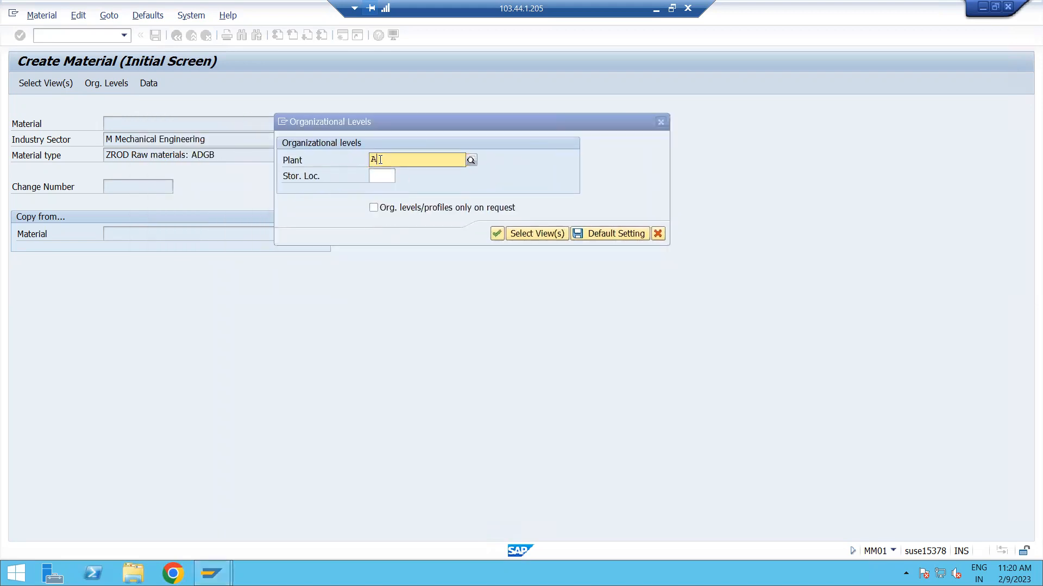
{"action": "type", "text": "DP1"}
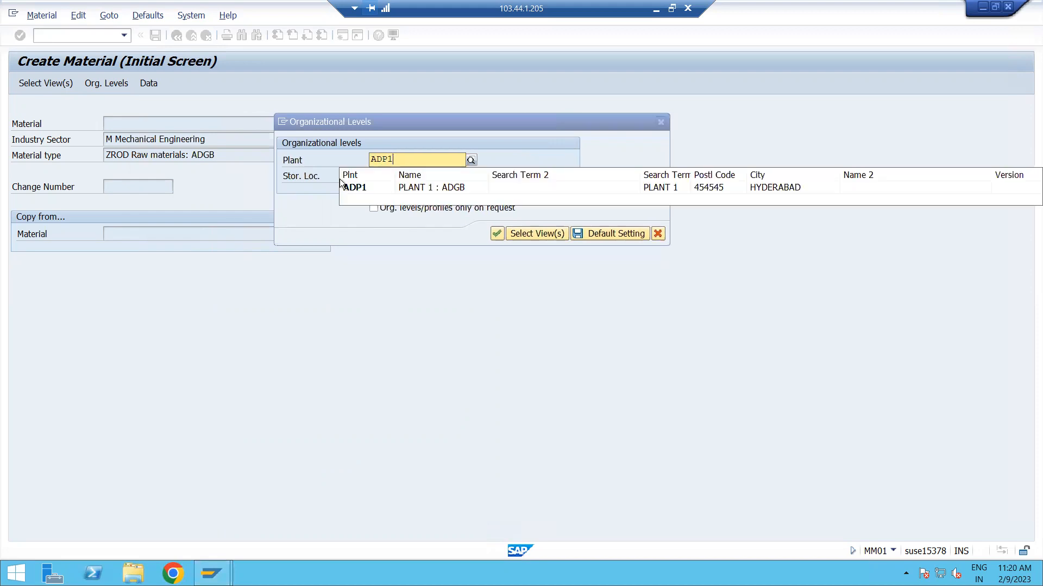
{"action": "left_click", "coordinate": [361, 187]}
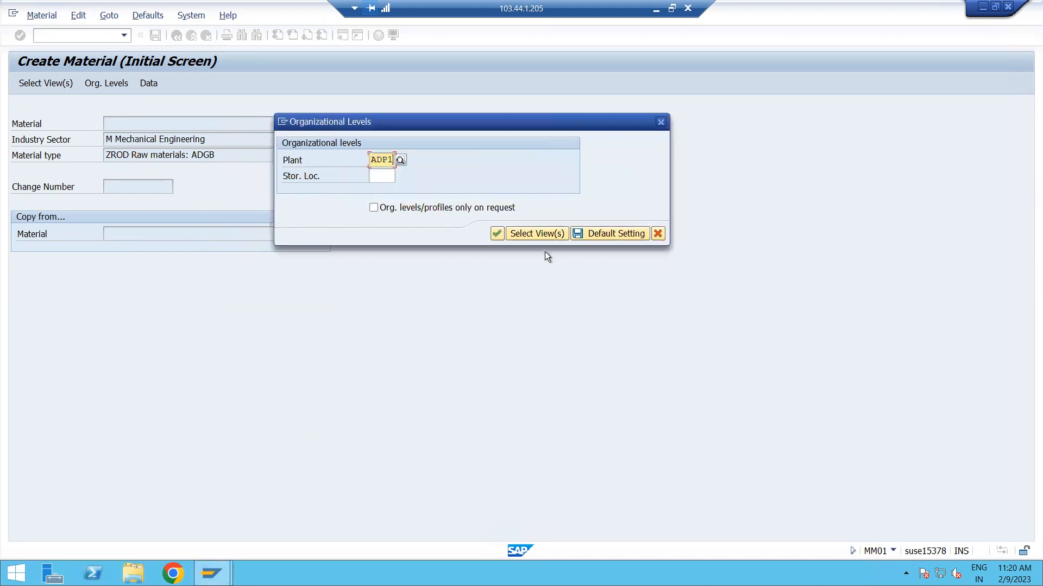
{"action": "left_click", "coordinate": [497, 233]}
{"action": "left_click_drag", "start_coordinate": [115, 336], "coordinate": [247, 335]}
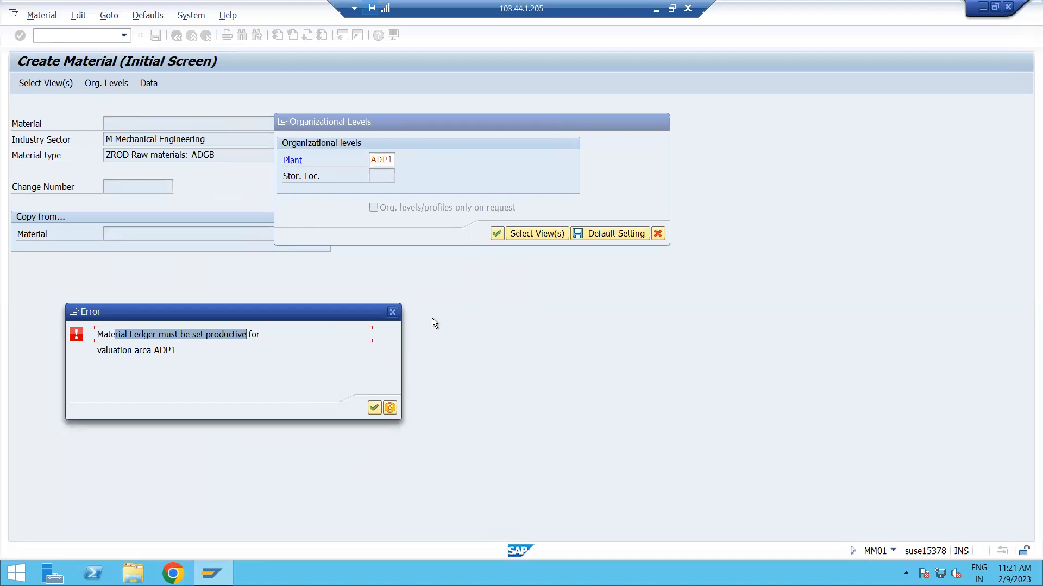
{"action": "left_click", "coordinate": [394, 315]}
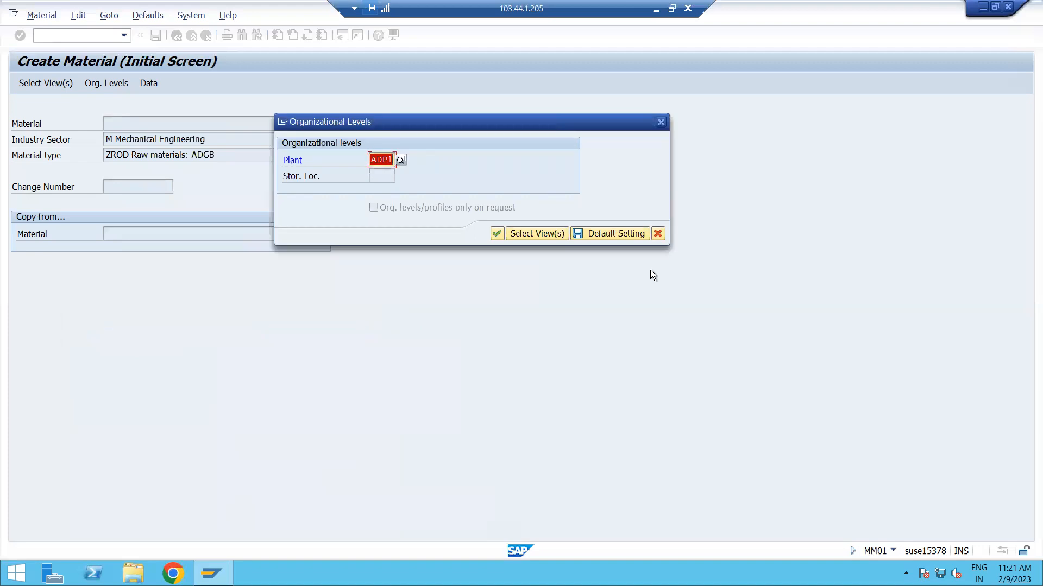
Close the organizational levels of the new material and open transaction OMX1 in a new session.
{"action": "left_click", "coordinate": [661, 122]}
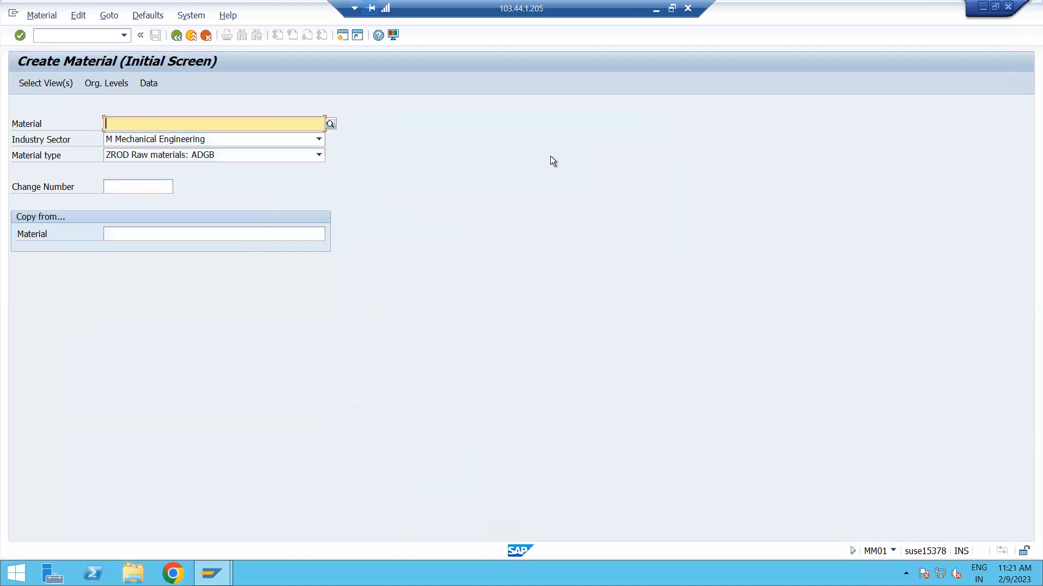
{"action": "left_click", "coordinate": [342, 35]}
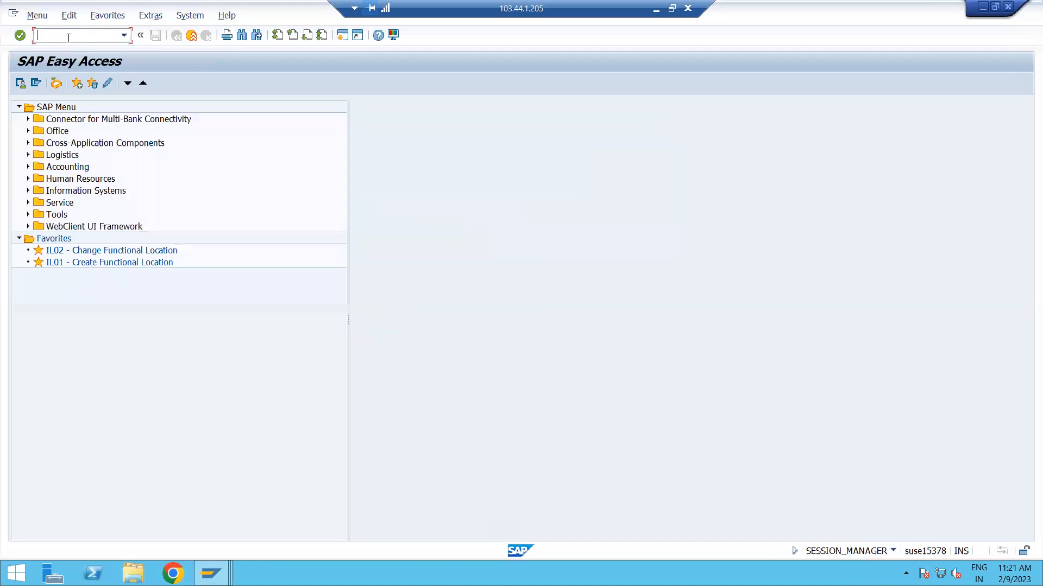
{"action": "type", "text": "OMX1"}
{"action": "key", "text": "Return"}
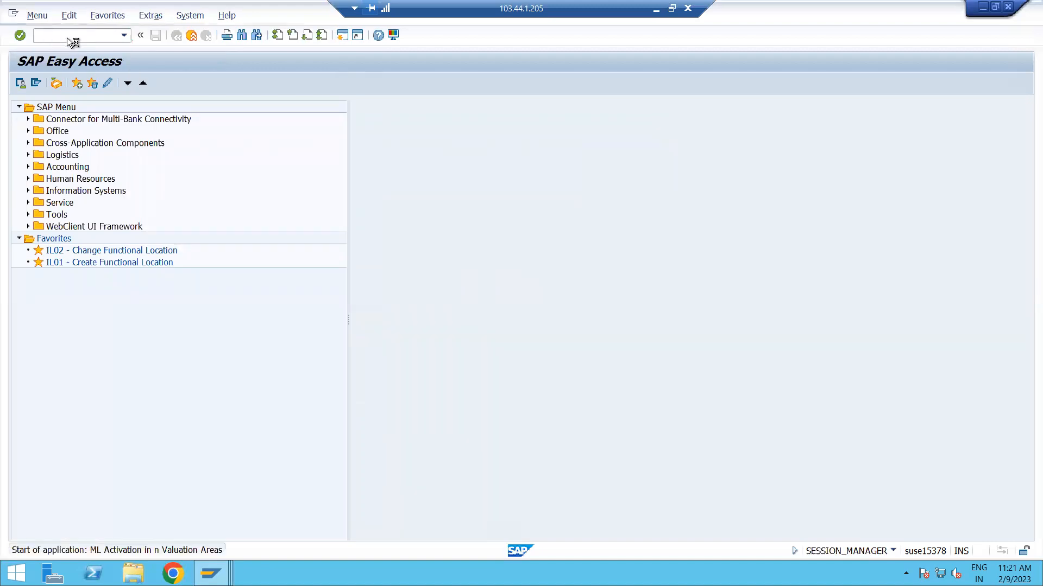
Locate valuation area ADP1 in the material ledger activation overview and check its activation.
{"action": "left_click", "coordinate": [161, 423]}
{"action": "type", "text": "AD"}
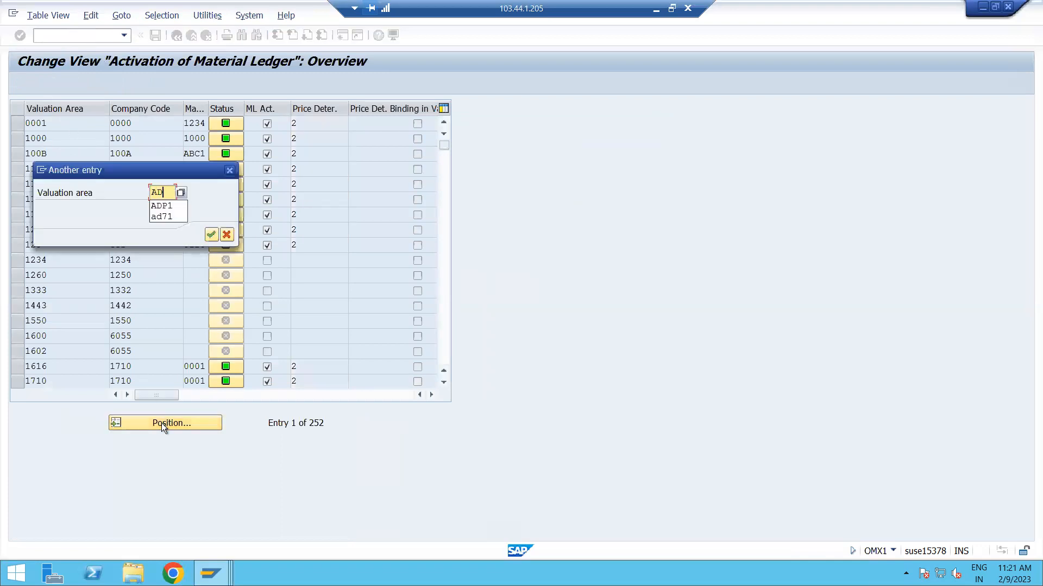
{"action": "type", "text": "P1"}
{"action": "key", "text": "Return"}
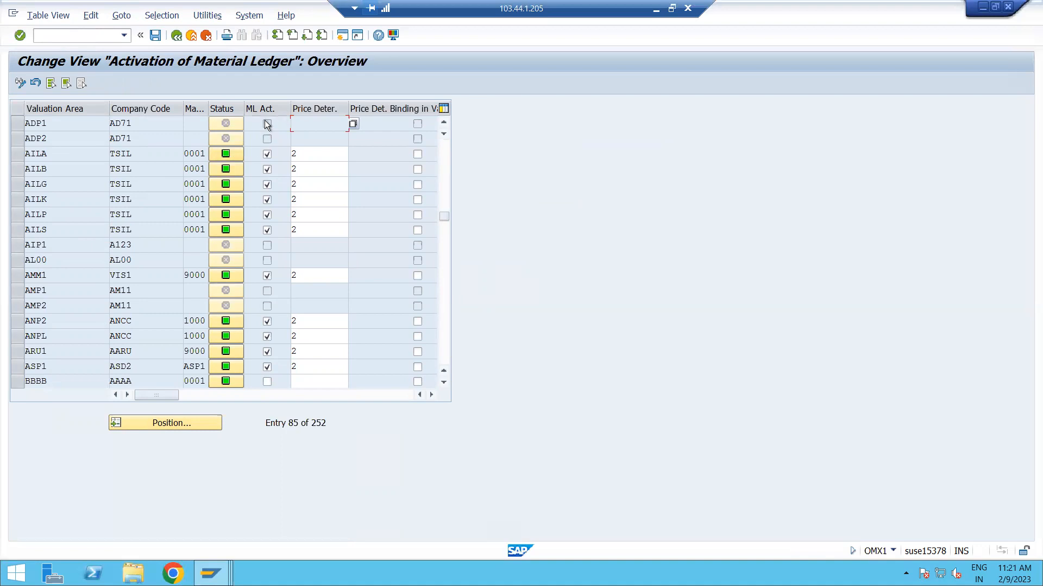
Switch to transaction OMX2 and examine the defined material ledger types down to 9000 ML SAP Standard.
{"action": "left_click", "coordinate": [83, 39]}
{"action": "type", "text": "/NOMX2"}
{"action": "key", "text": "Return"}
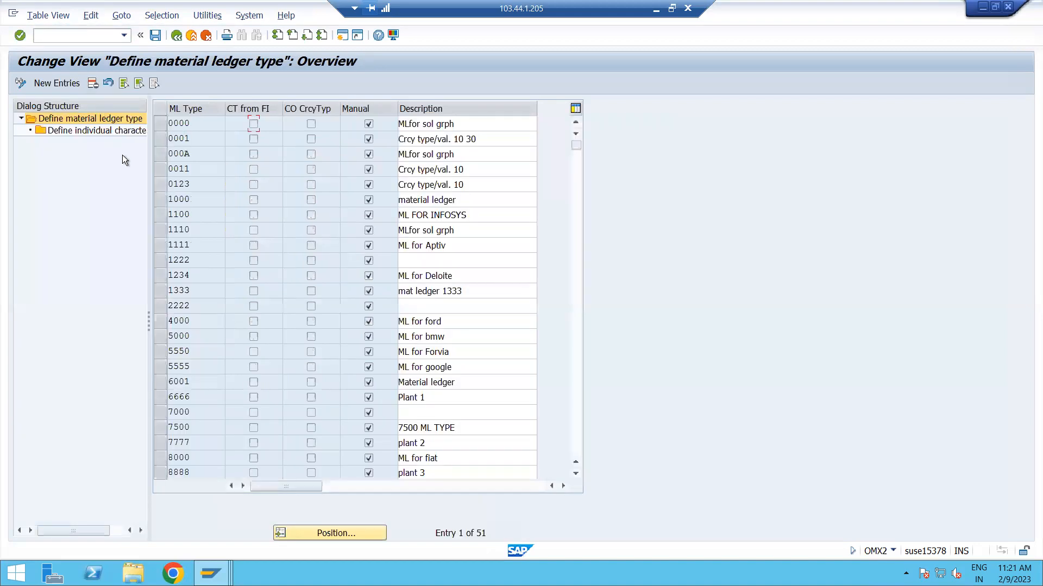
{"action": "left_click", "coordinate": [334, 532]}
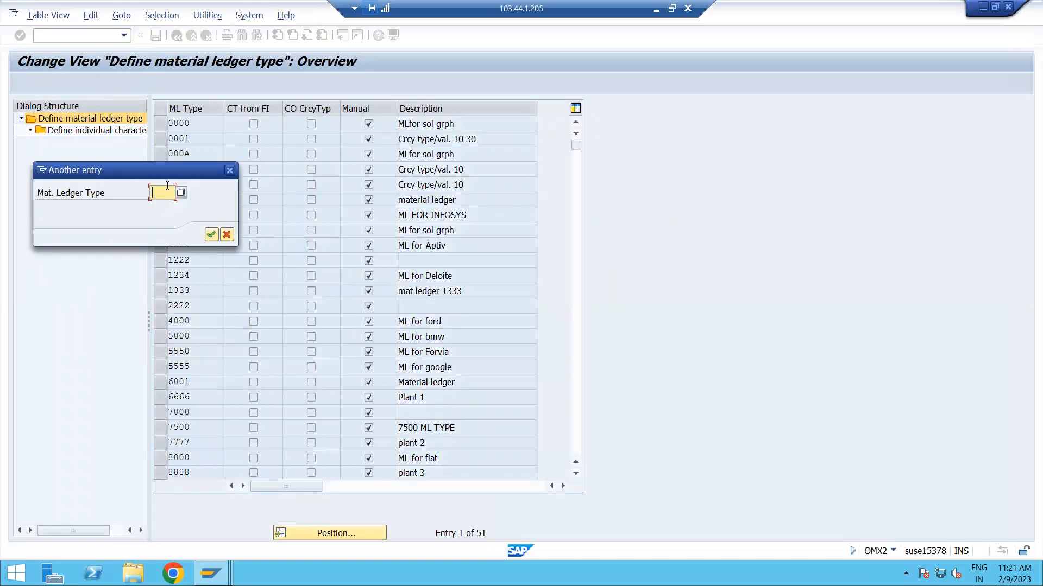
{"action": "left_click", "coordinate": [230, 170]}
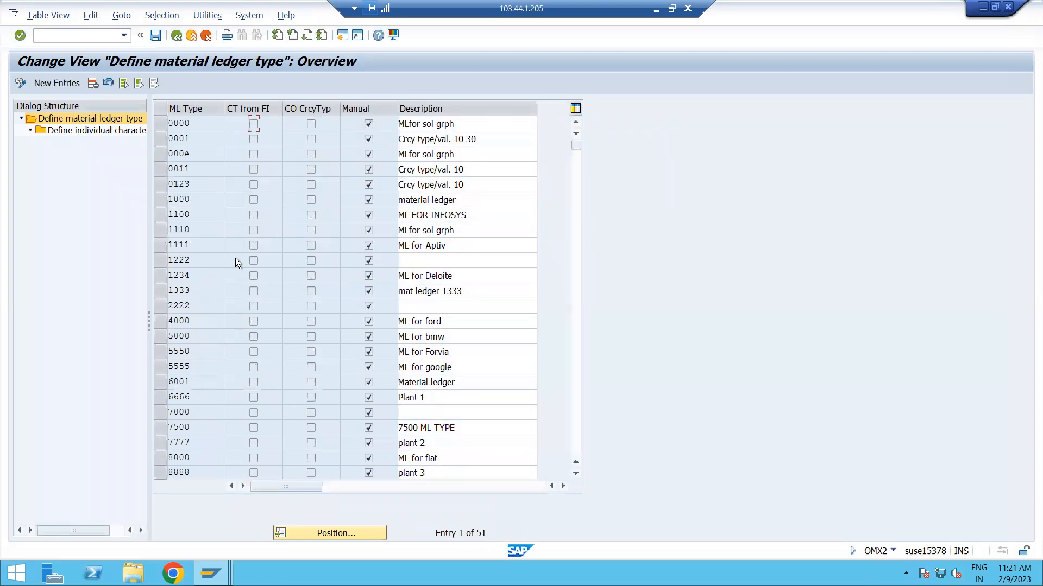
{"action": "scroll", "coordinate": [219, 422], "scroll_direction": "down", "scroll_amount": 1}
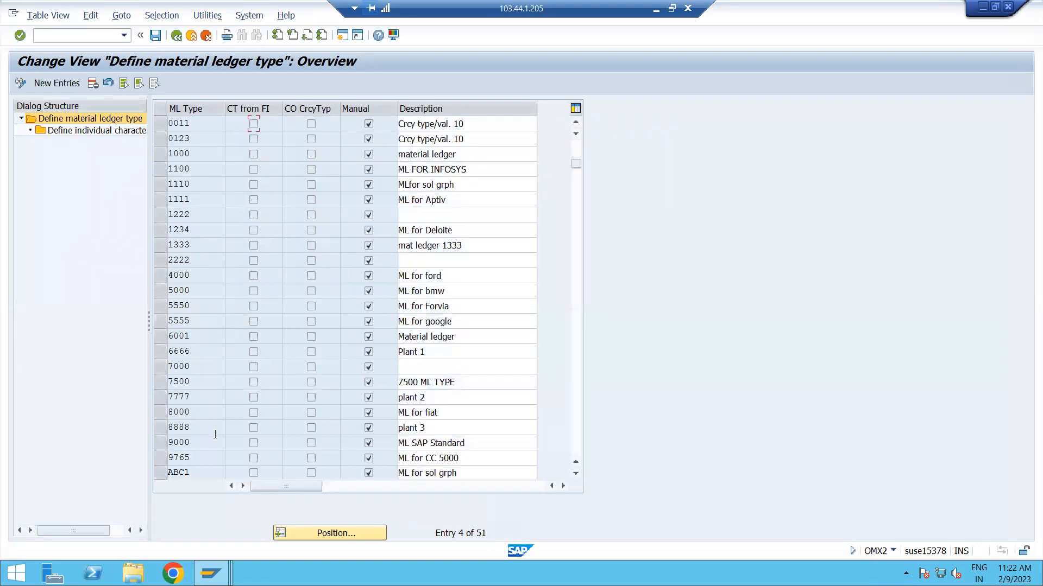
{"action": "left_click", "coordinate": [475, 444]}
{"action": "double_click", "coordinate": [476, 444]}
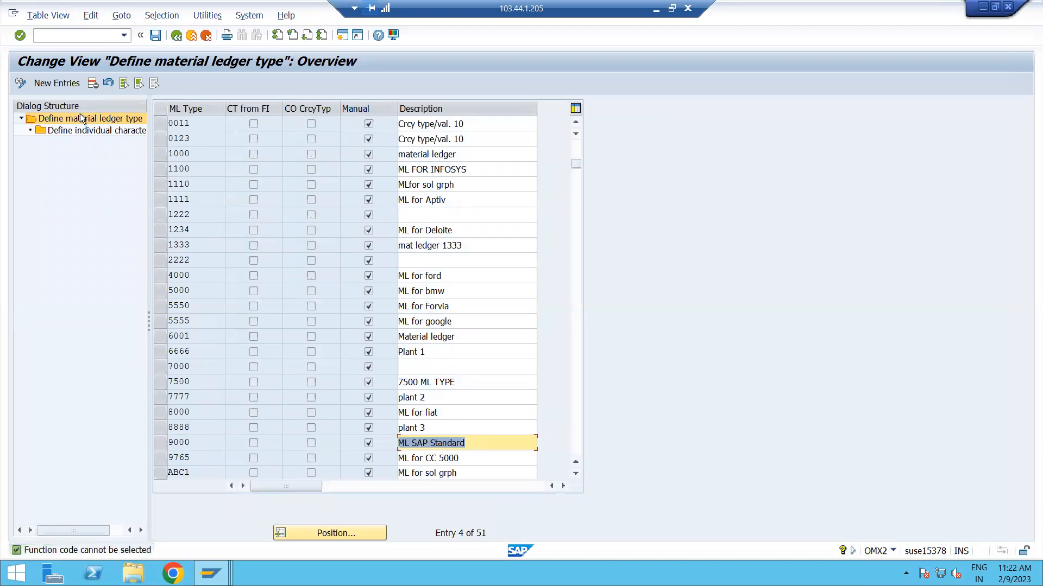
Switch to transaction OMX3 and look for valuation area ADP1 among the material ledger type assignments.
{"action": "left_click", "coordinate": [62, 35]}
{"action": "type", "text": "/NOMX3"}
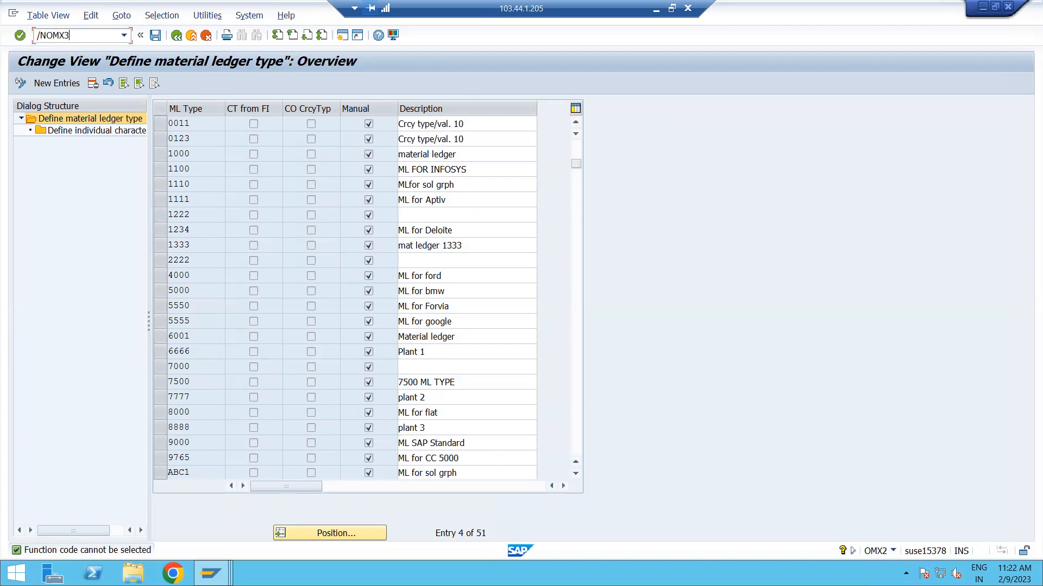
{"action": "key", "text": "Return"}
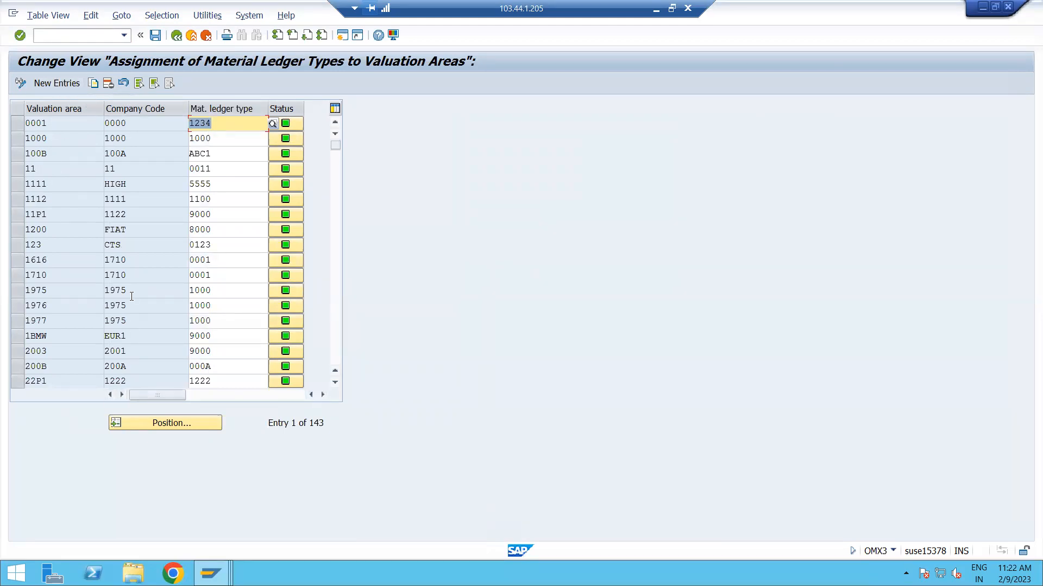
{"action": "left_click", "coordinate": [181, 429]}
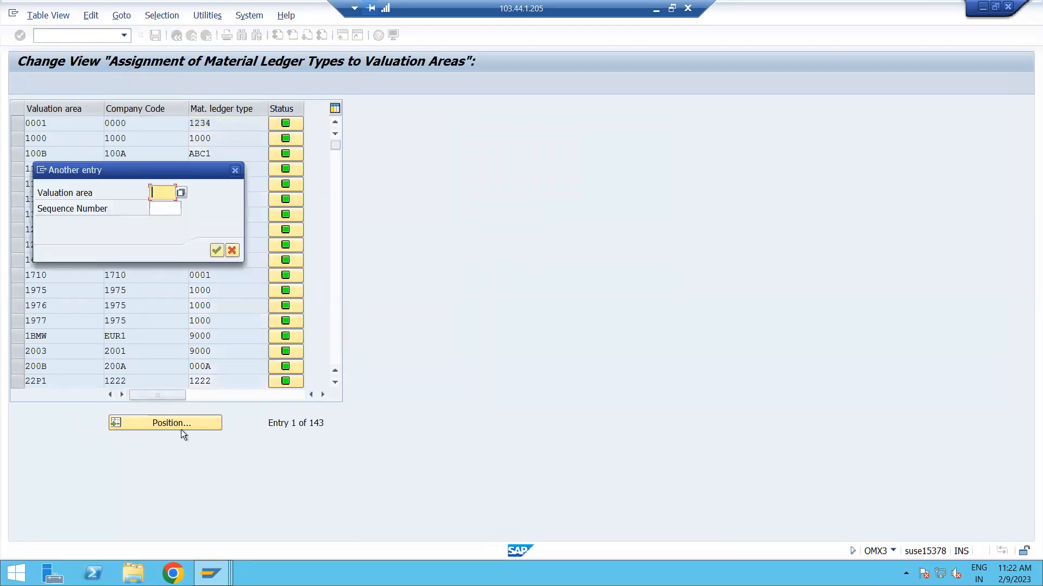
{"action": "type", "text": "ADP1"}
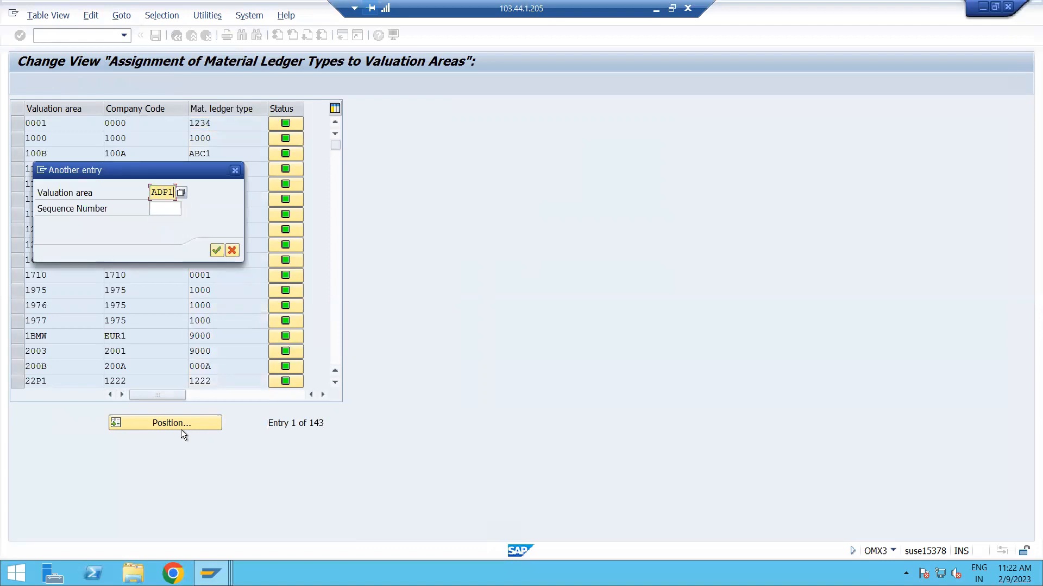
{"action": "key", "text": "Return"}
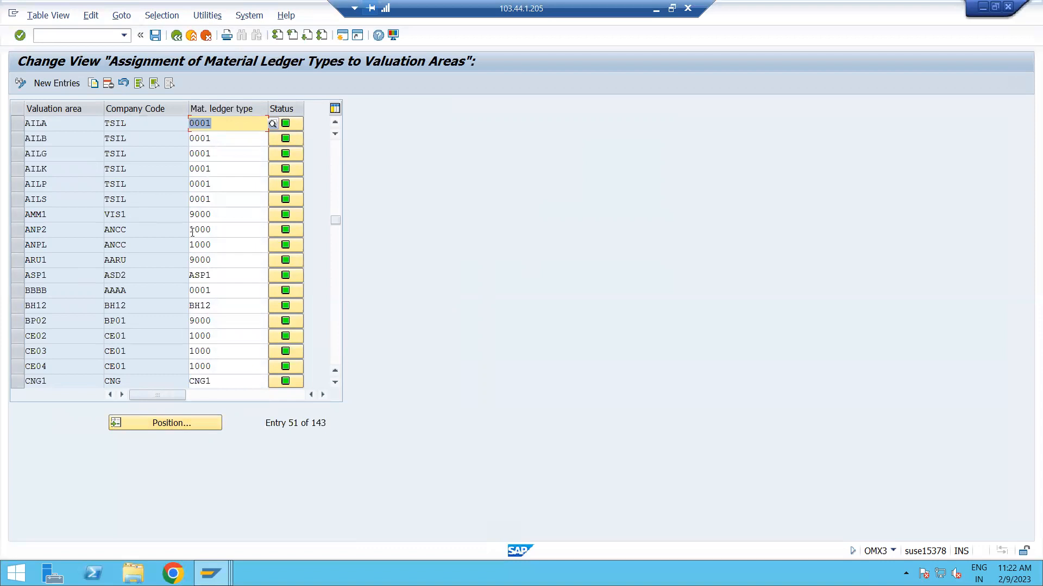
Add new assignment entries for valuation areas ADP1 and ADP2.
{"action": "left_click", "coordinate": [64, 83]}
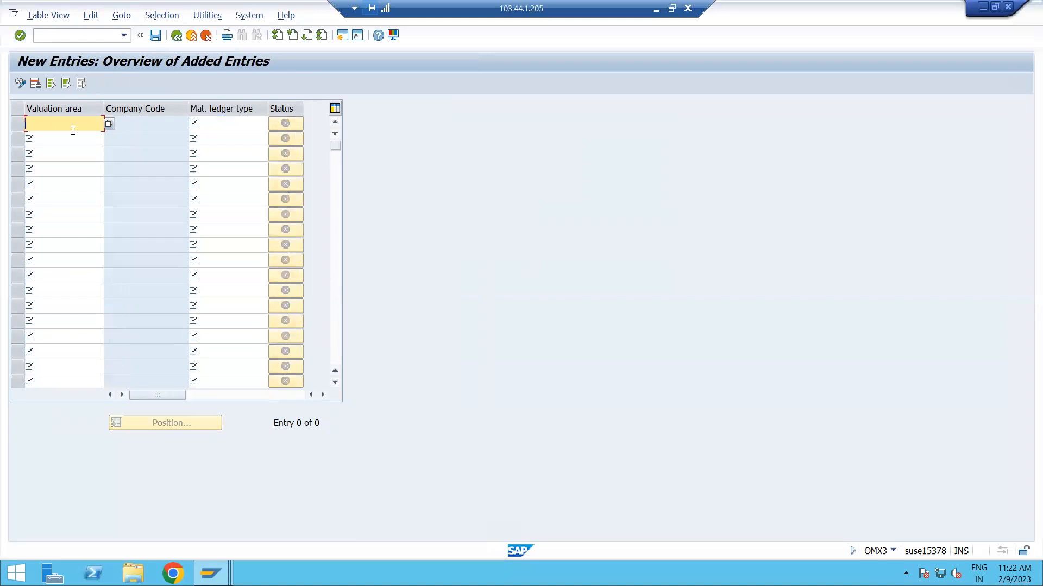
{"action": "type", "text": "ADP1"}
{"action": "left_click", "coordinate": [75, 141]}
{"action": "type", "text": "AD"}
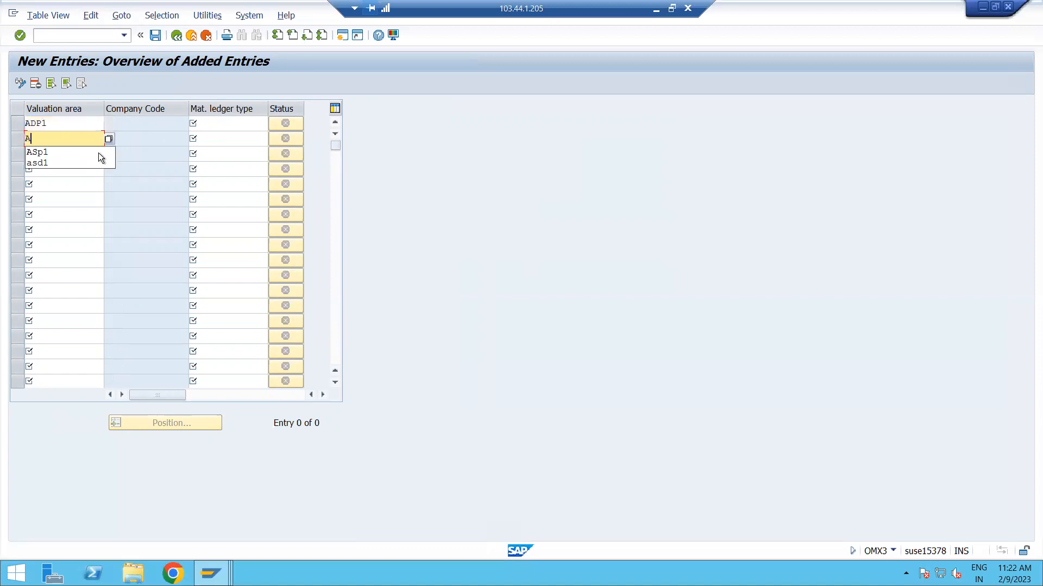
{"action": "type", "text": "P2"}
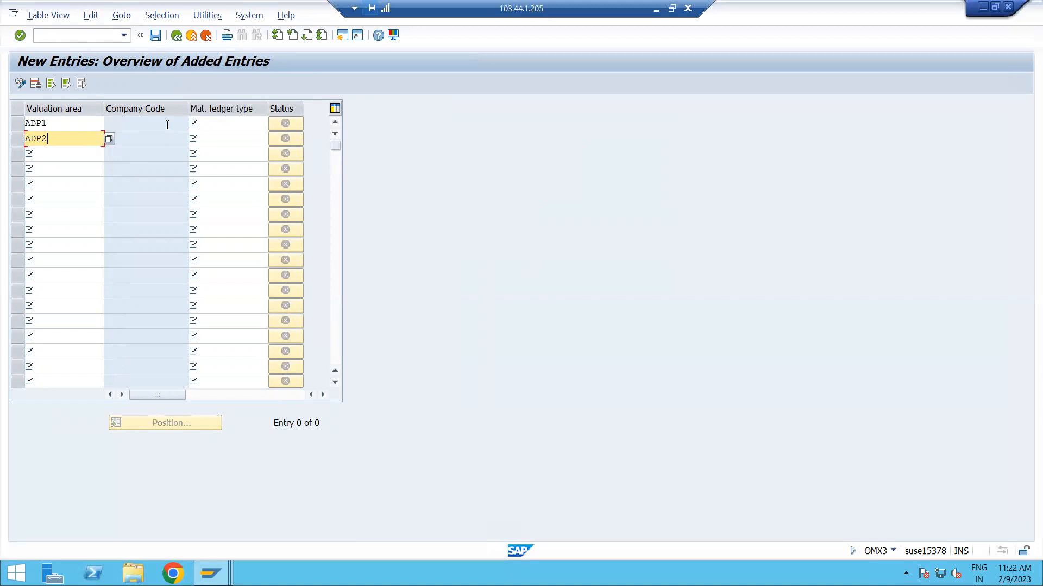
Assign material ledger type 9000 to both new valuation areas and save them in the MM: MASTER DATA customizing request.
{"action": "left_click", "coordinate": [219, 126]}
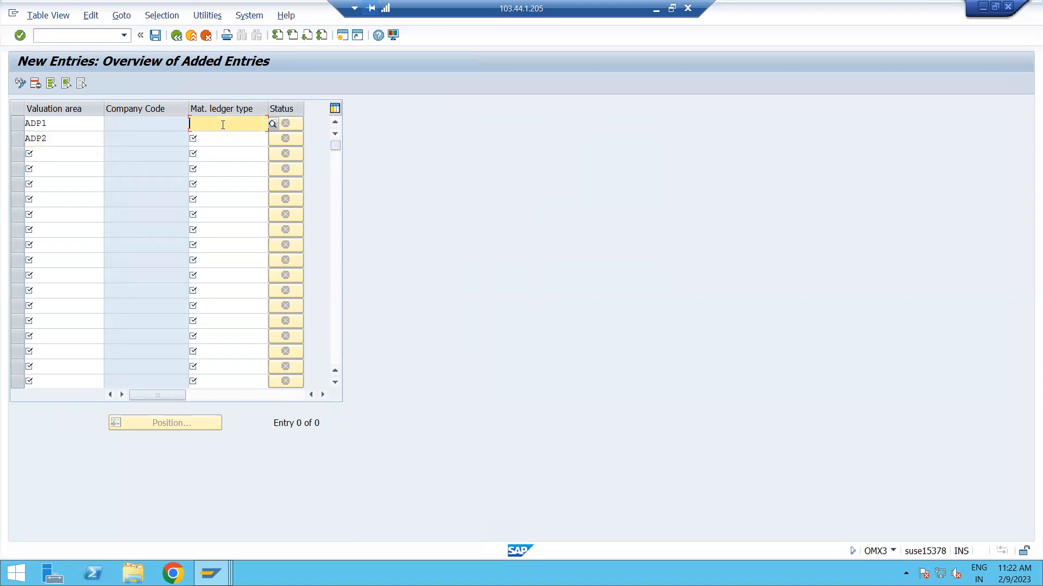
{"action": "type", "text": "9000"}
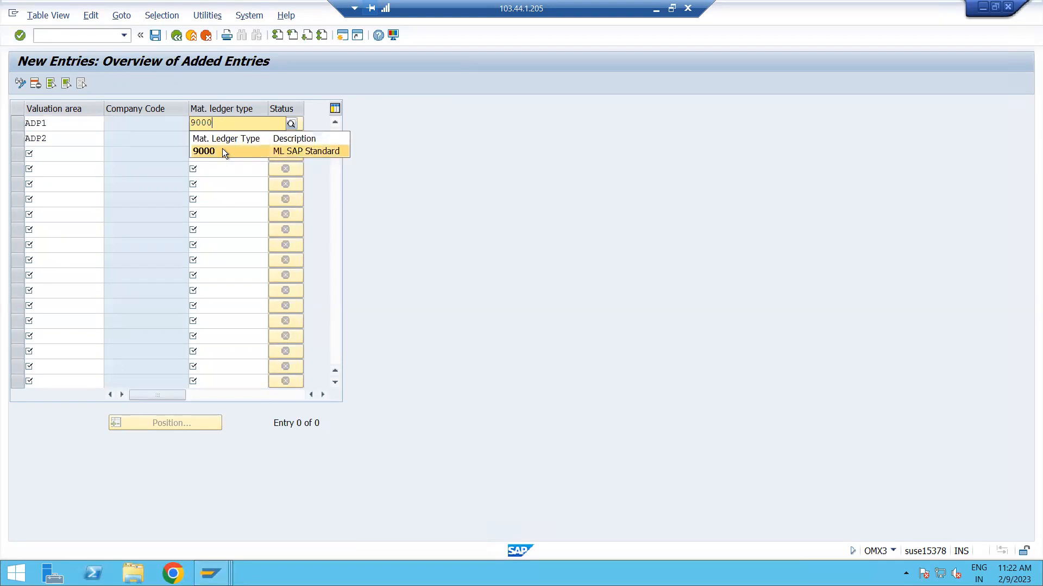
{"action": "left_click", "coordinate": [223, 150]}
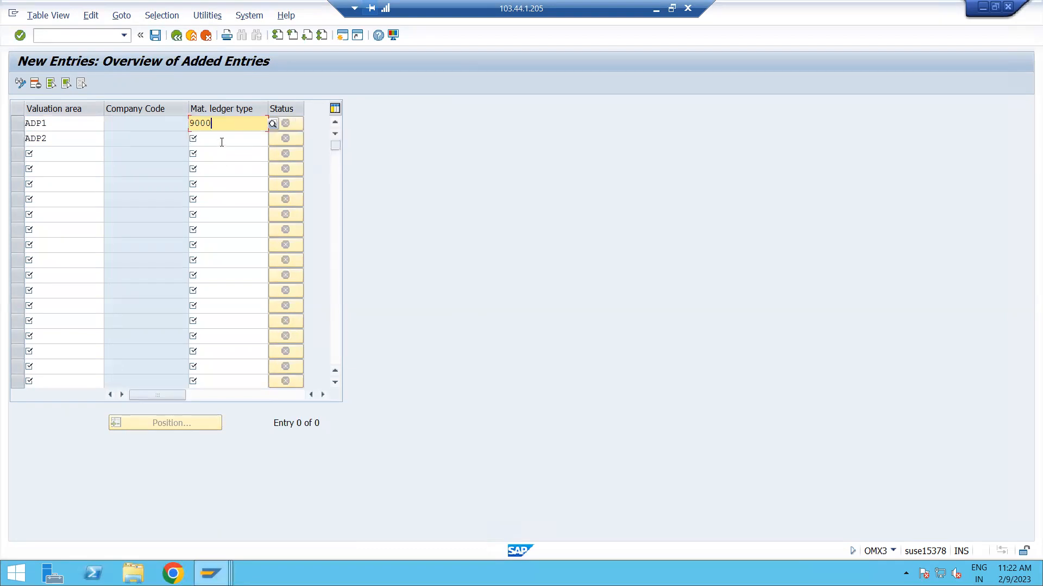
{"action": "left_click", "coordinate": [220, 140]}
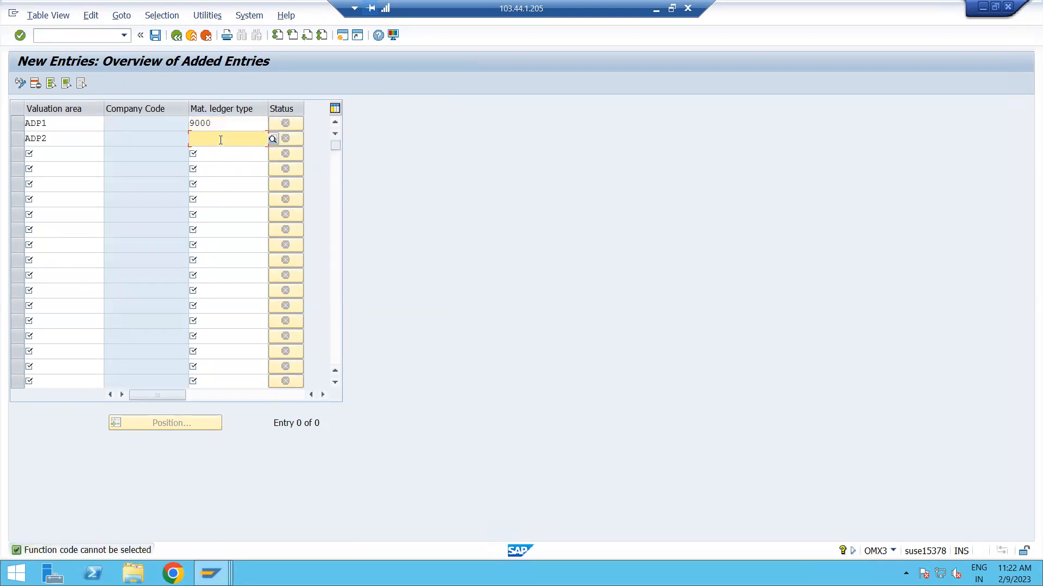
{"action": "type", "text": "9000"}
{"action": "key", "text": "Return"}
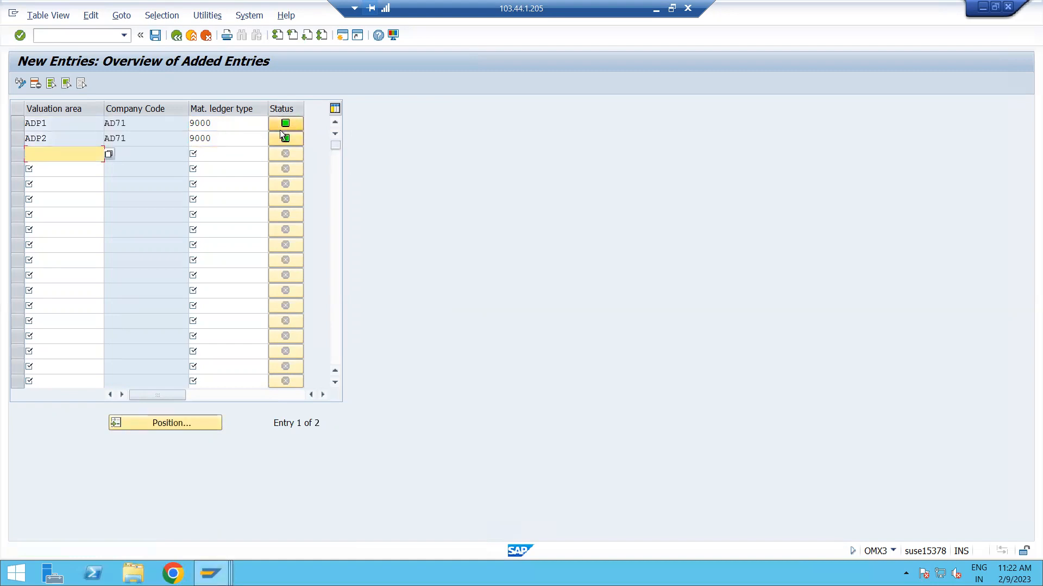
{"action": "left_click", "coordinate": [154, 35]}
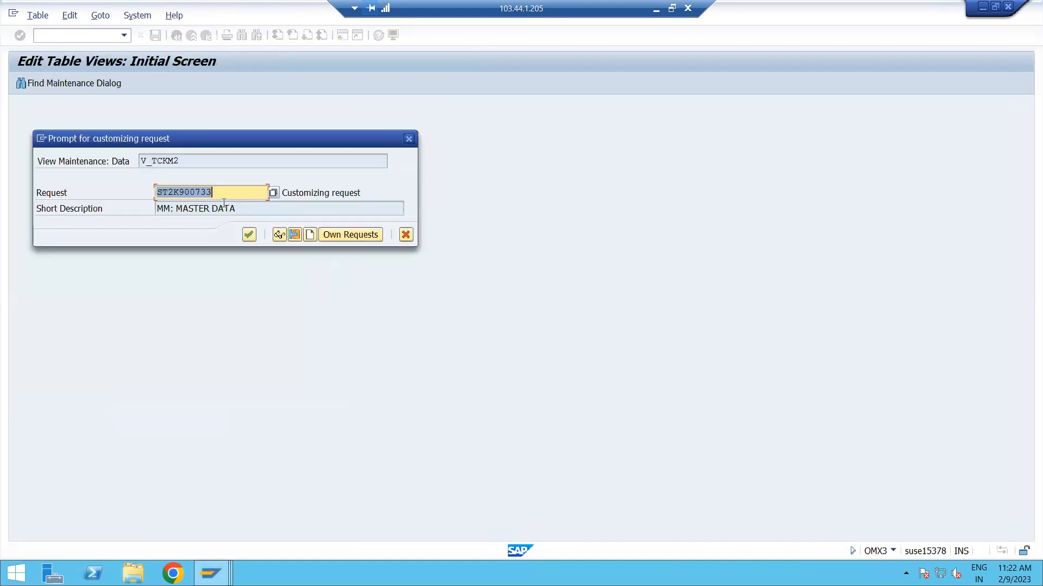
{"action": "left_click", "coordinate": [251, 237]}
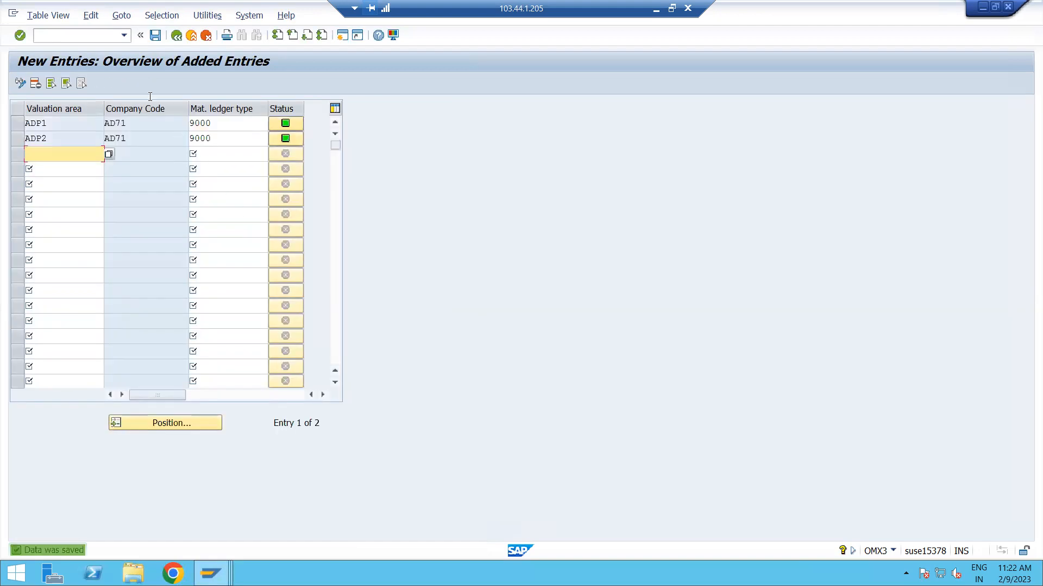
Return to transaction OMX1, locate valuation area ADP1 and mark the material ledger as active for ADP1 and ADP2.
{"action": "left_click", "coordinate": [94, 37]}
{"action": "type", "text": "/NOMX1"}
{"action": "key", "text": "Return"}
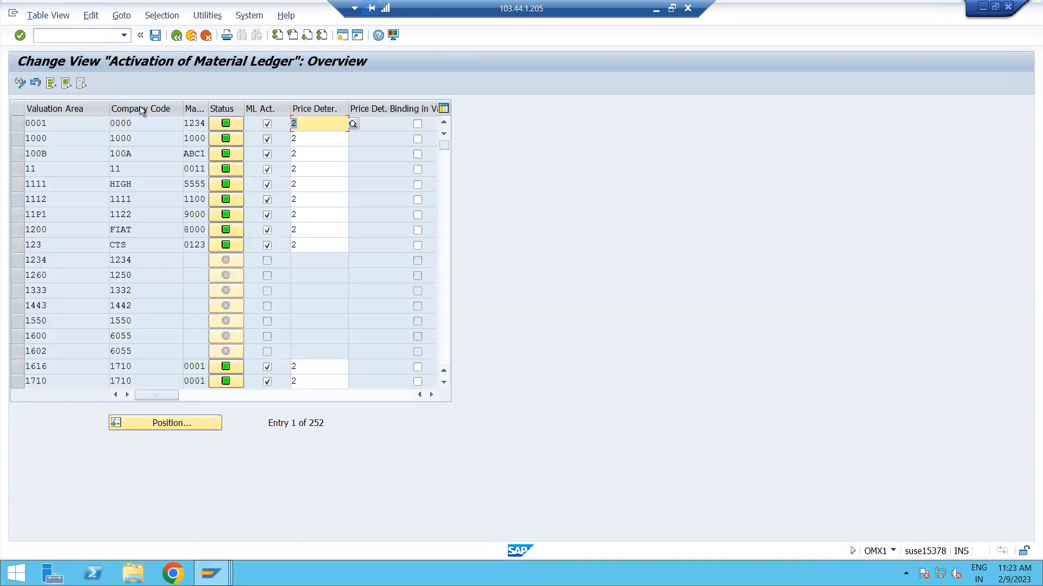
{"action": "left_click", "coordinate": [164, 425]}
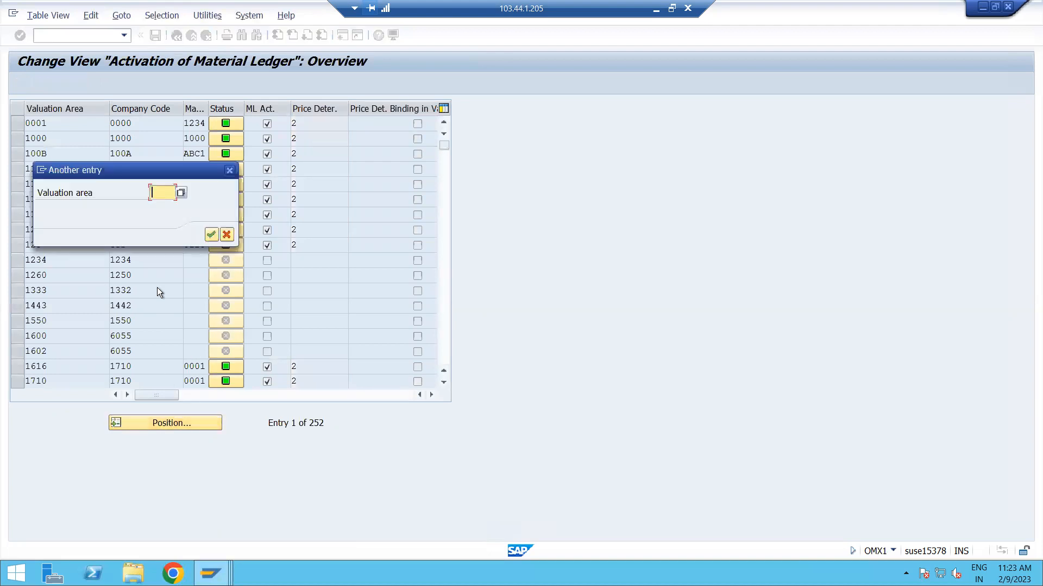
{"action": "key", "text": "Down"}
{"action": "key", "text": "Down"}
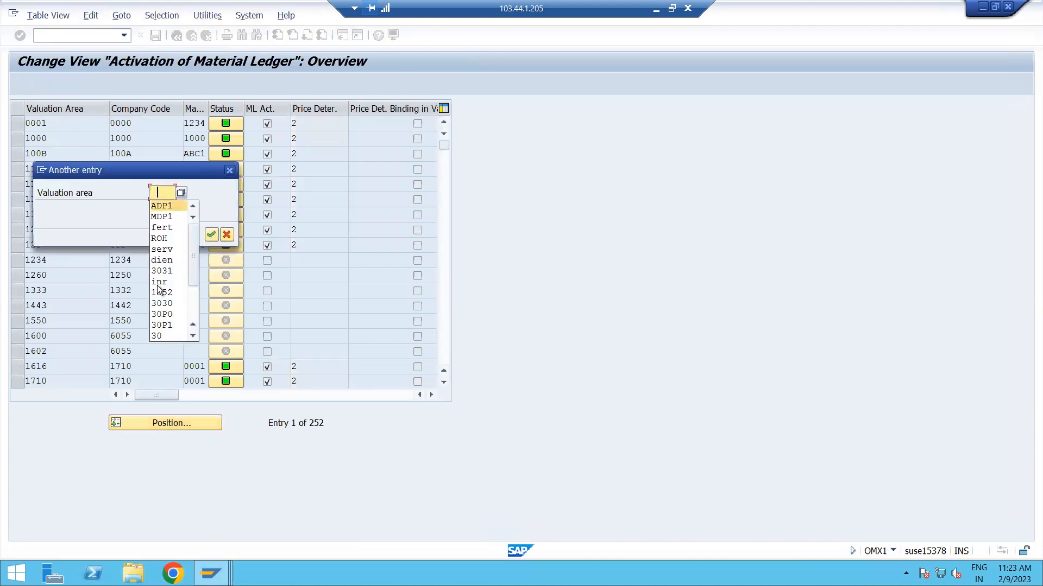
{"action": "key", "text": "Return"}
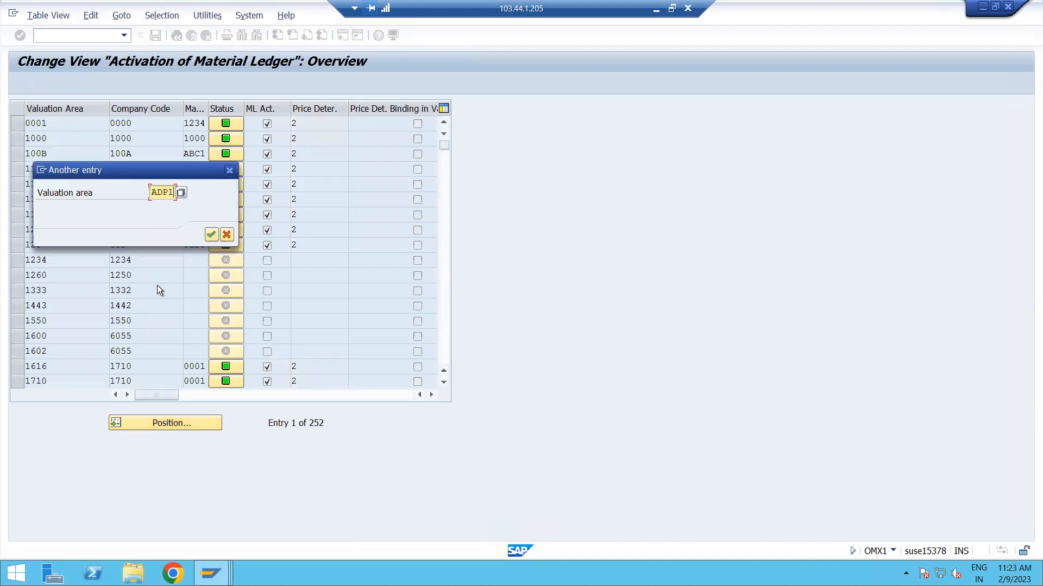
{"action": "left_click", "coordinate": [210, 234]}
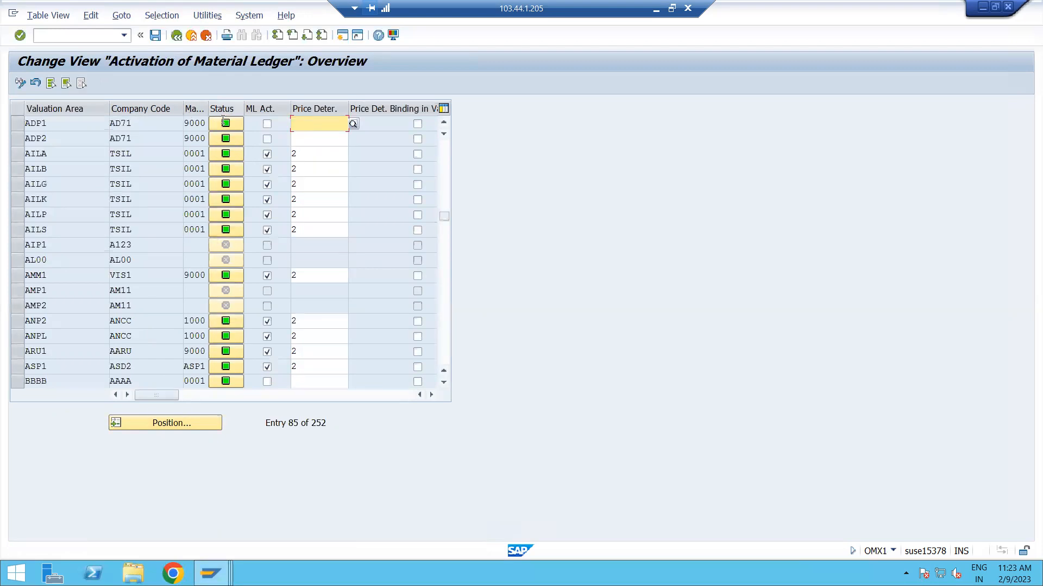
{"action": "mouse_move", "coordinate": [224, 125]}
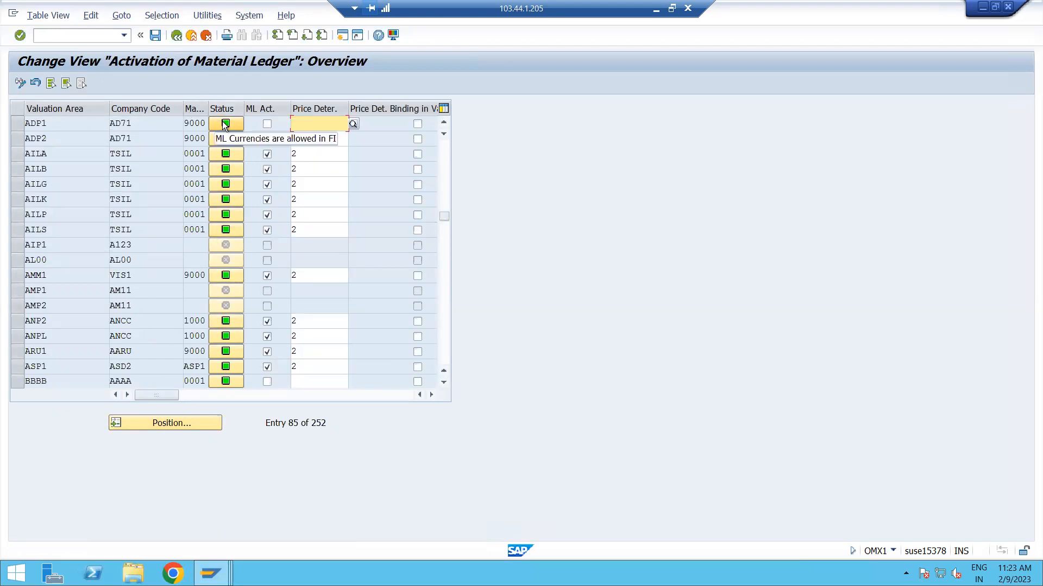
{"action": "left_click", "coordinate": [267, 124]}
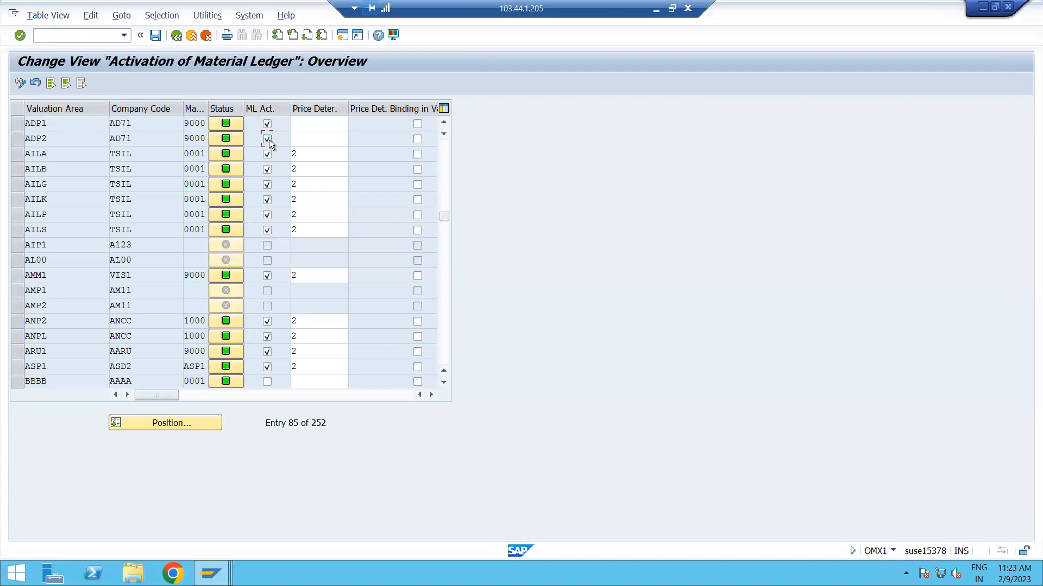
Set the price determination to 2 (Transaction-Based) for valuation areas ADP1 and ADP2.
{"action": "left_click", "coordinate": [299, 125]}
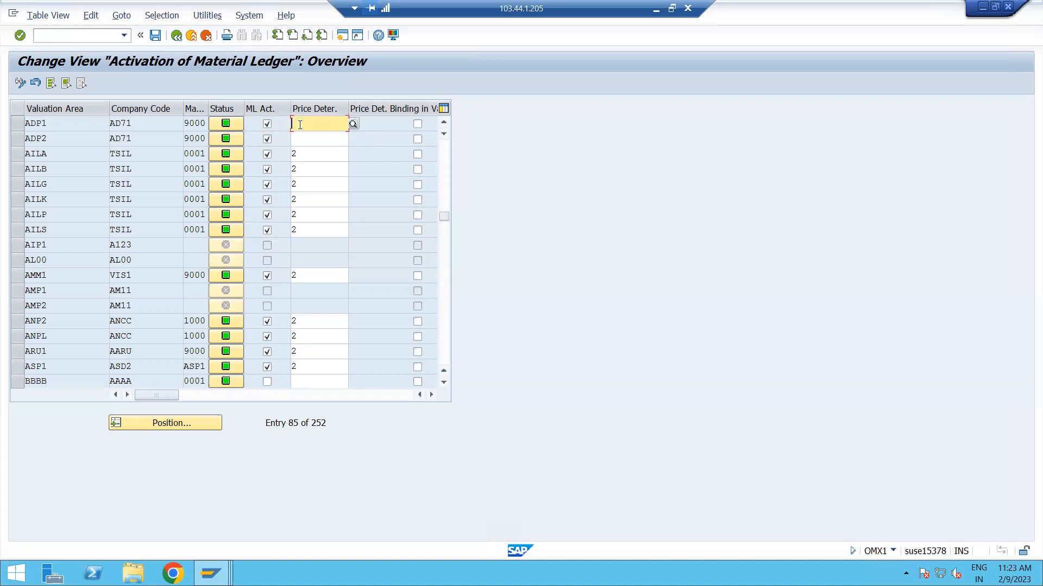
{"action": "left_click", "coordinate": [353, 124]}
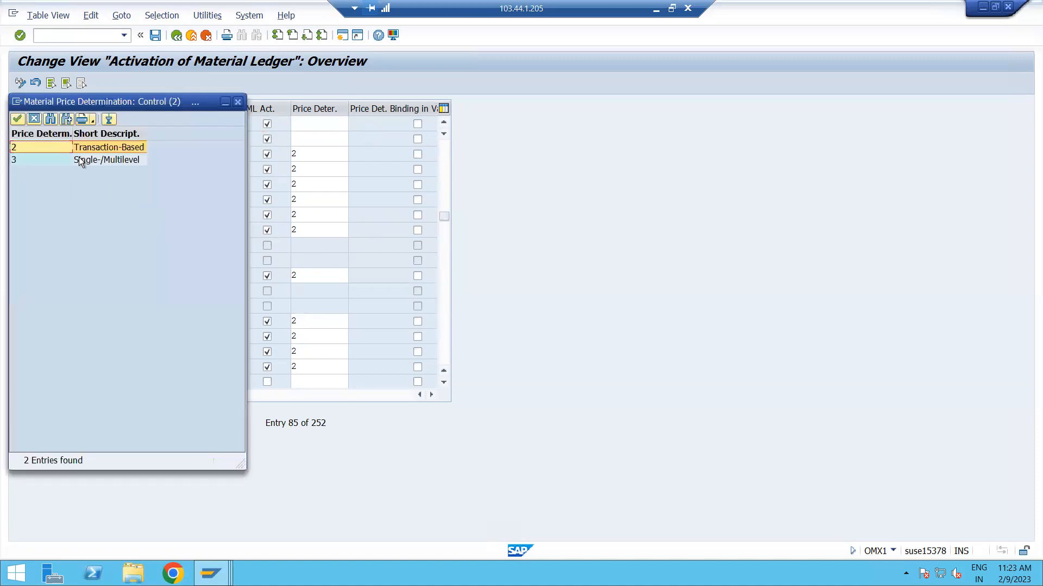
{"action": "double_click", "coordinate": [80, 148]}
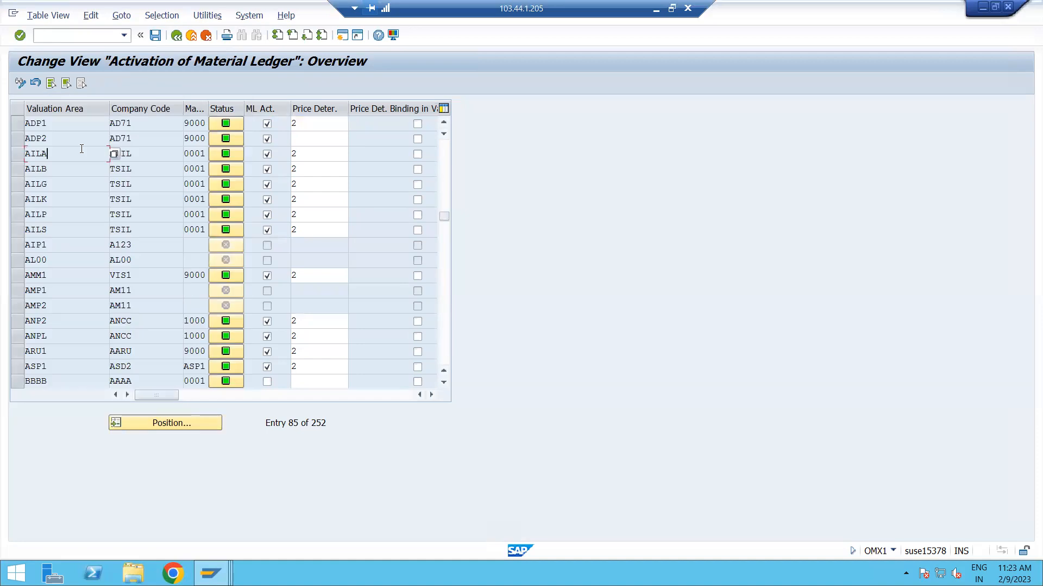
{"action": "left_click", "coordinate": [300, 140]}
{"action": "left_click", "coordinate": [353, 138]}
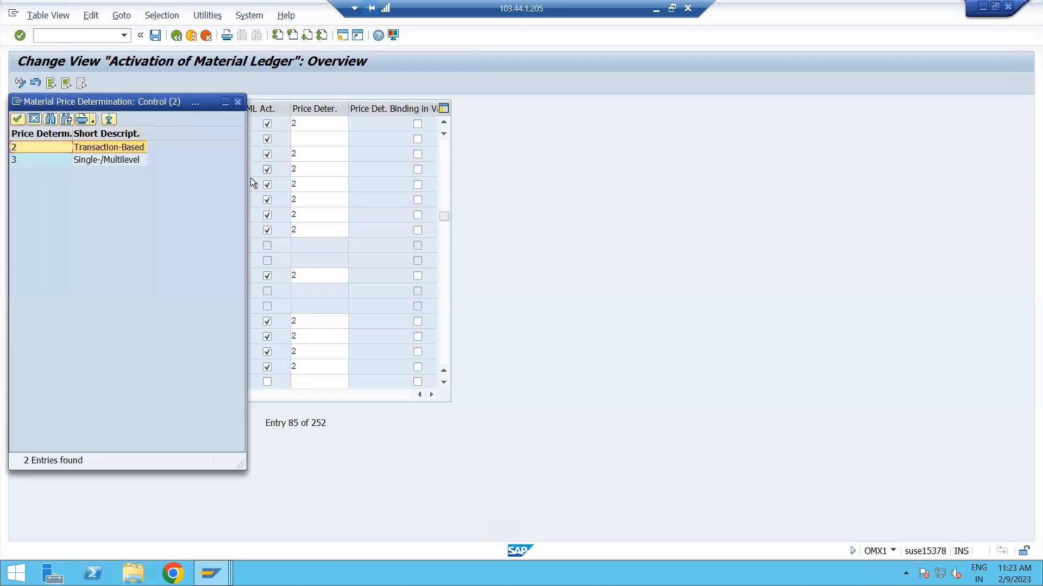
{"action": "double_click", "coordinate": [91, 151]}
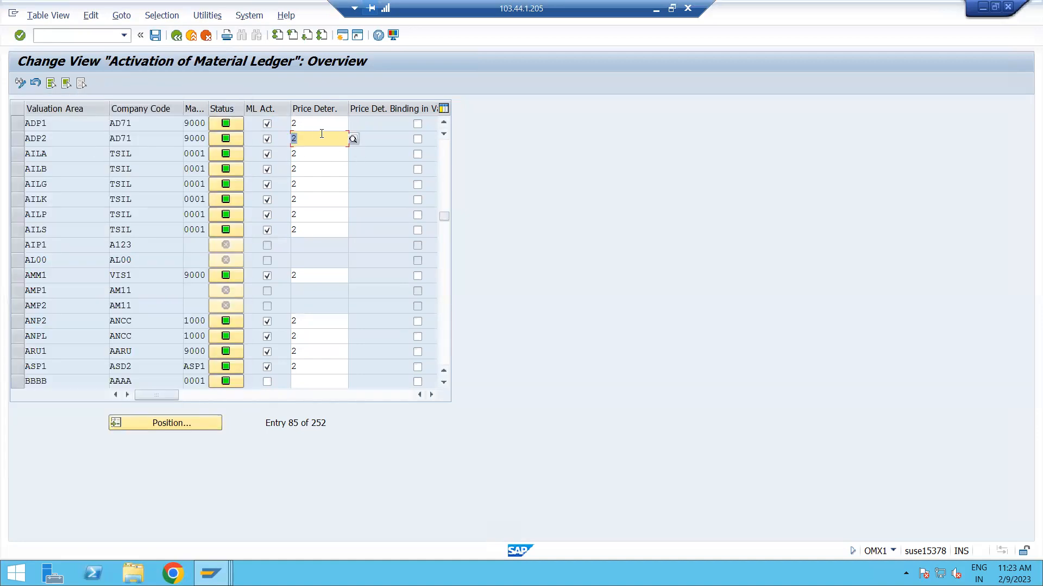
Save the material ledger activation in the MM: MASTER DATA customizing request, acknowledging the live data conversion information.
{"action": "left_click", "coordinate": [316, 124]}
{"action": "left_click", "coordinate": [152, 37]}
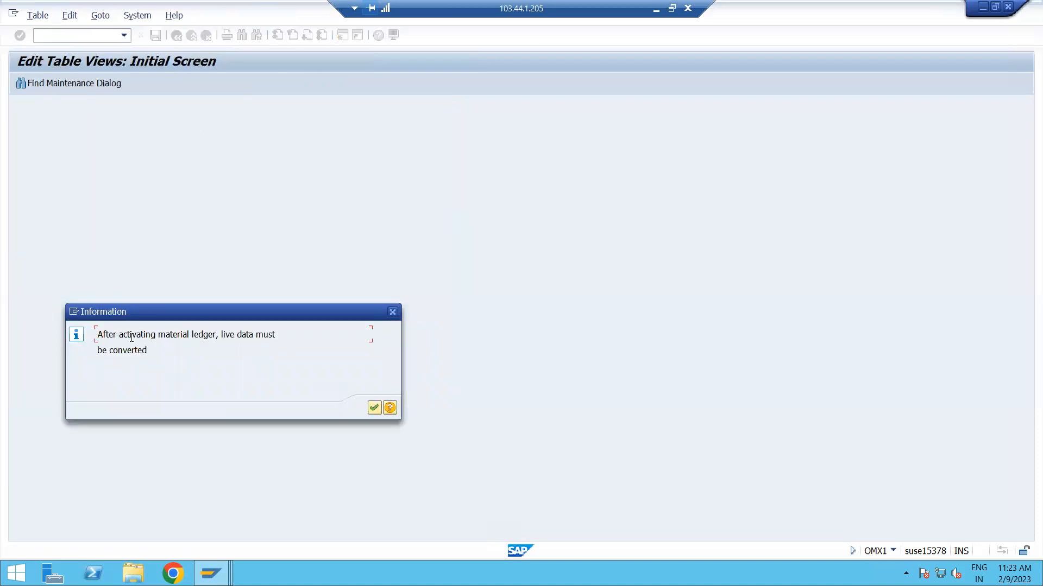
{"action": "left_click_drag", "start_coordinate": [184, 317], "coordinate": [184, 211]}
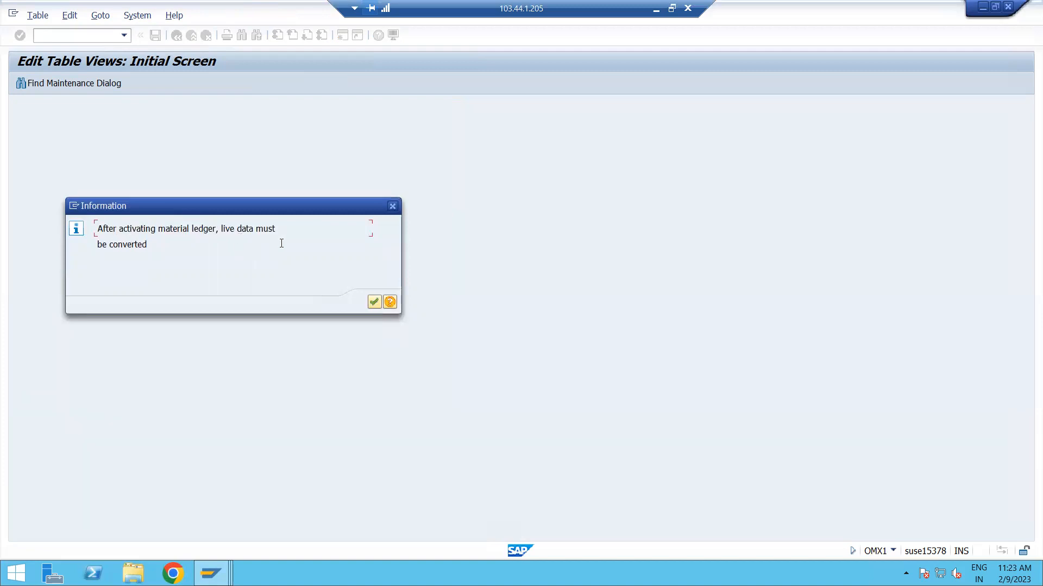
{"action": "left_click", "coordinate": [370, 302]}
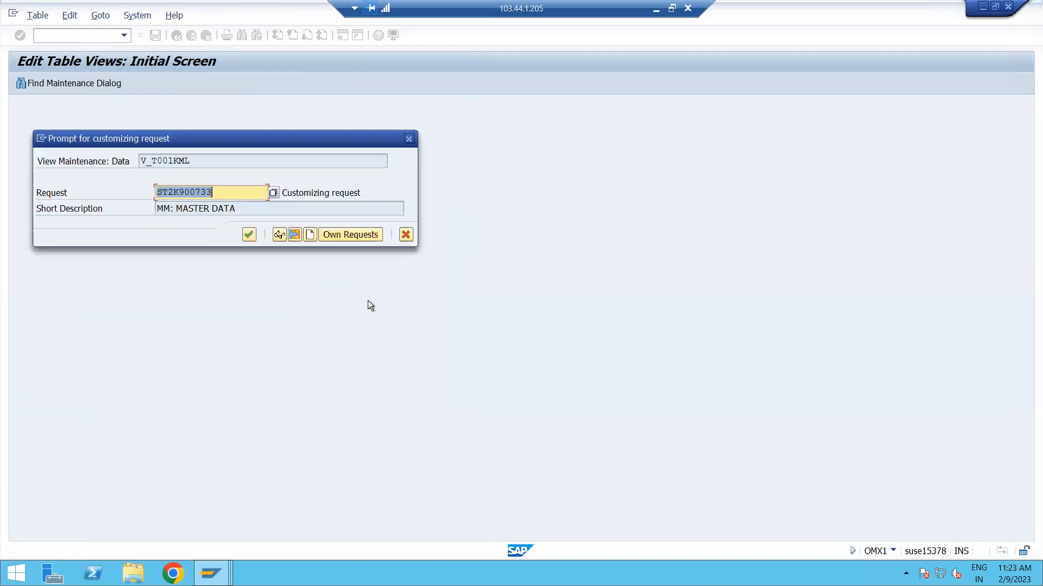
{"action": "left_click", "coordinate": [248, 235]}
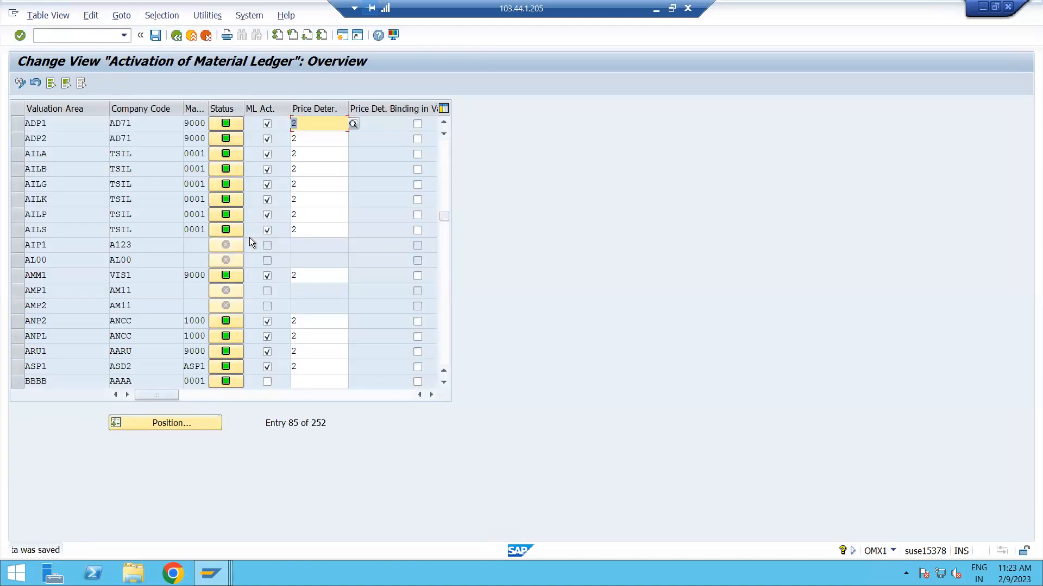
Go to transaction CKMSTART and execute a test run for plants ADP1 to ADP2 with background processing switched off.
{"action": "left_click", "coordinate": [86, 41]}
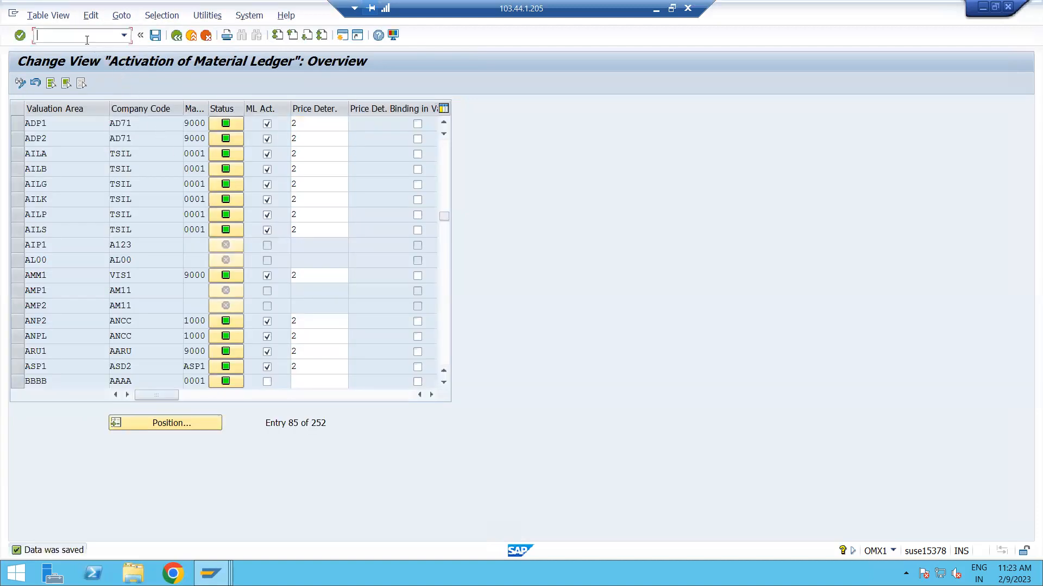
{"action": "type", "text": "/NCKMSTART"}
{"action": "key", "text": "Return"}
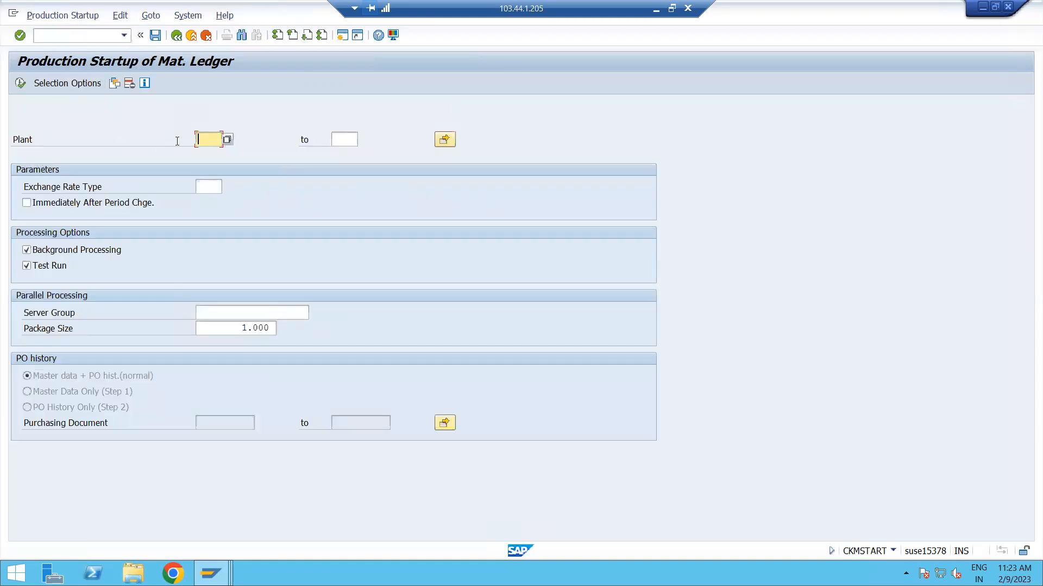
{"action": "type", "text": "ADP1"}
{"action": "left_click", "coordinate": [345, 140]}
{"action": "type", "text": "ADP2"}
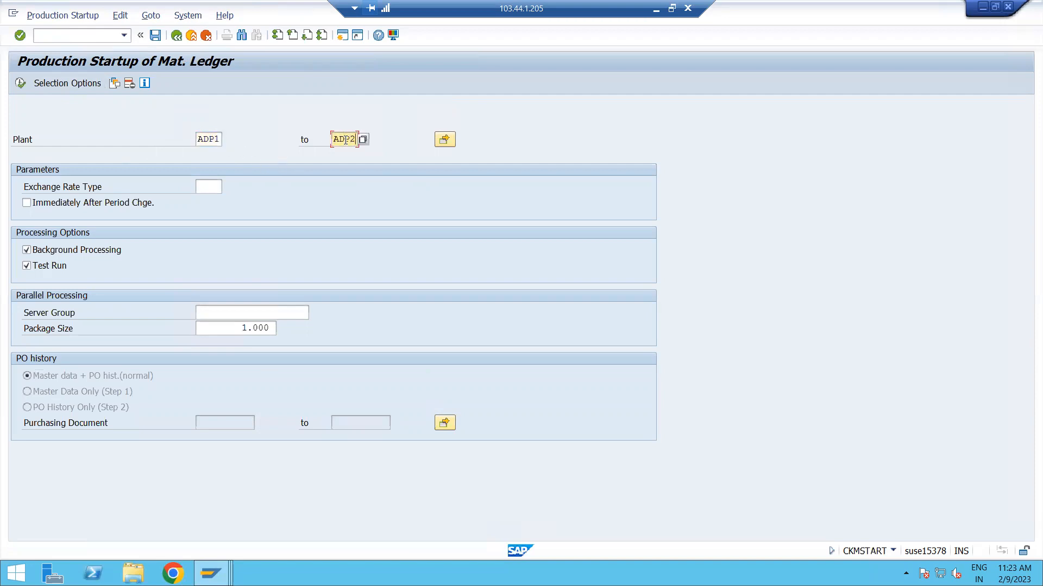
{"action": "left_click", "coordinate": [27, 251]}
{"action": "left_click", "coordinate": [21, 83]}
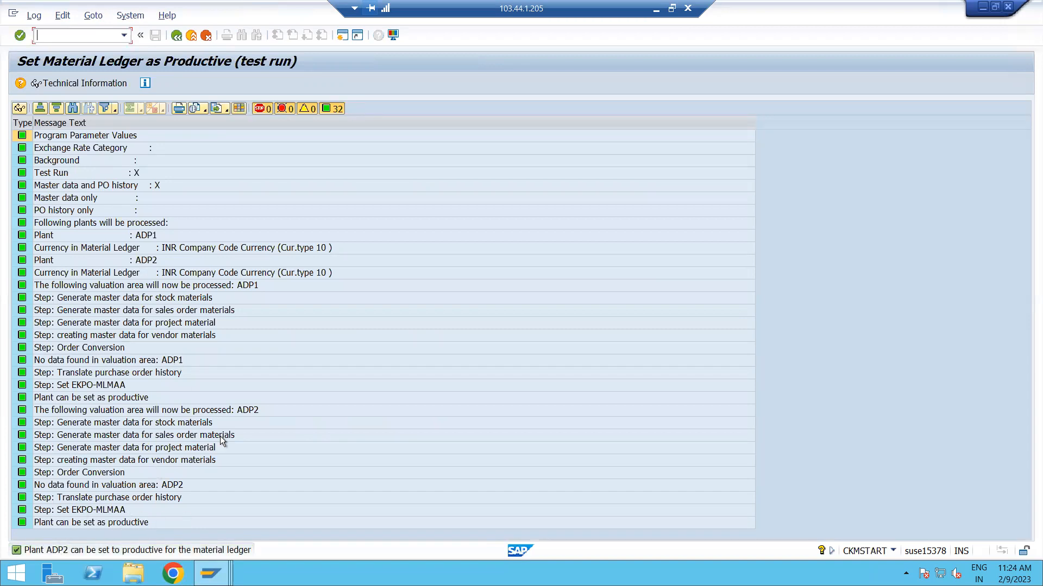
Return to the production startup selection, switch off the test run and execute it productively for plants ADP1 to ADP2.
{"action": "left_click", "coordinate": [177, 37]}
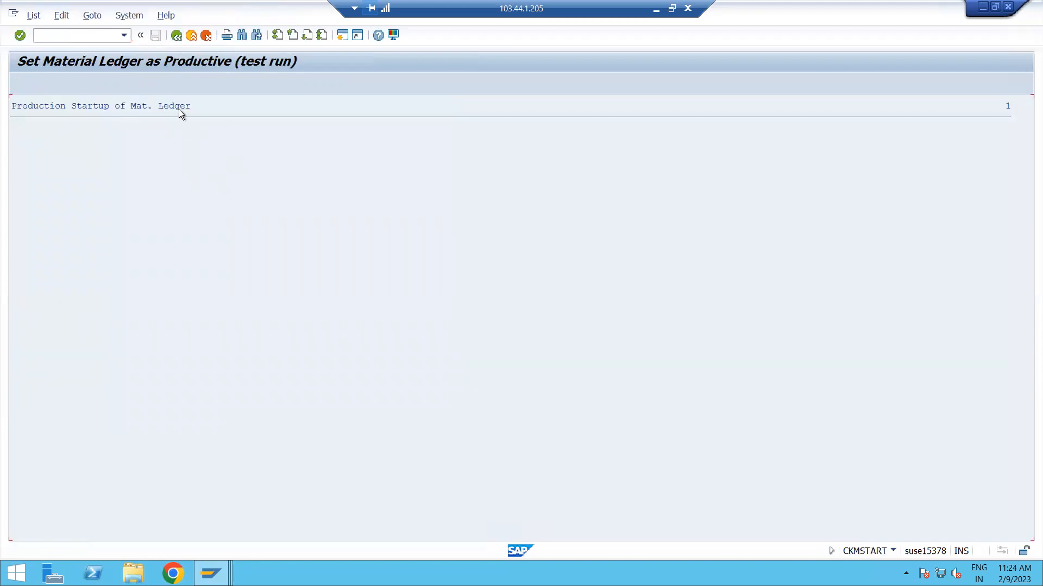
{"action": "left_click", "coordinate": [177, 36]}
{"action": "left_click", "coordinate": [26, 266]}
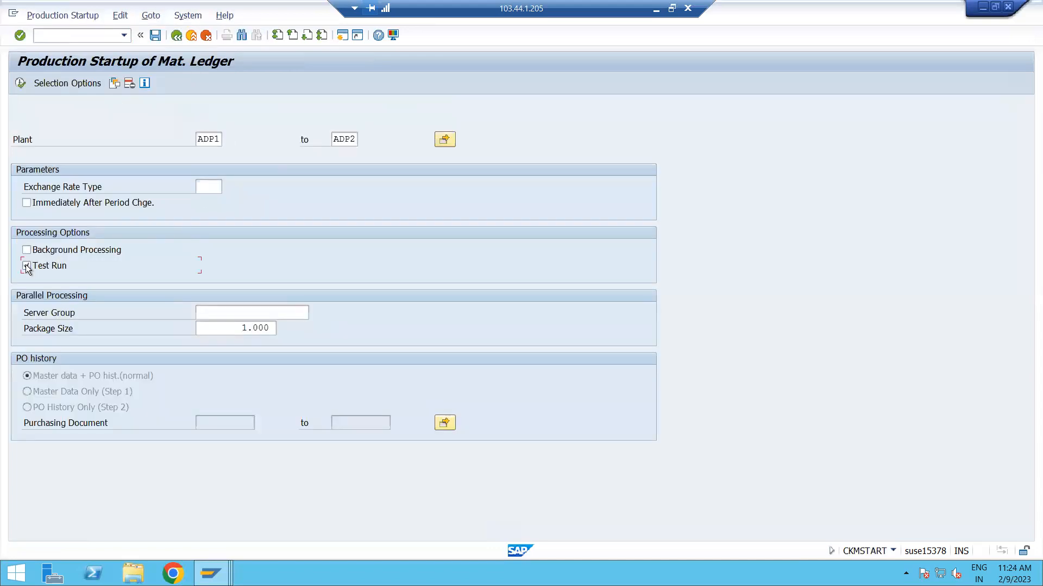
{"action": "left_click", "coordinate": [20, 83]}
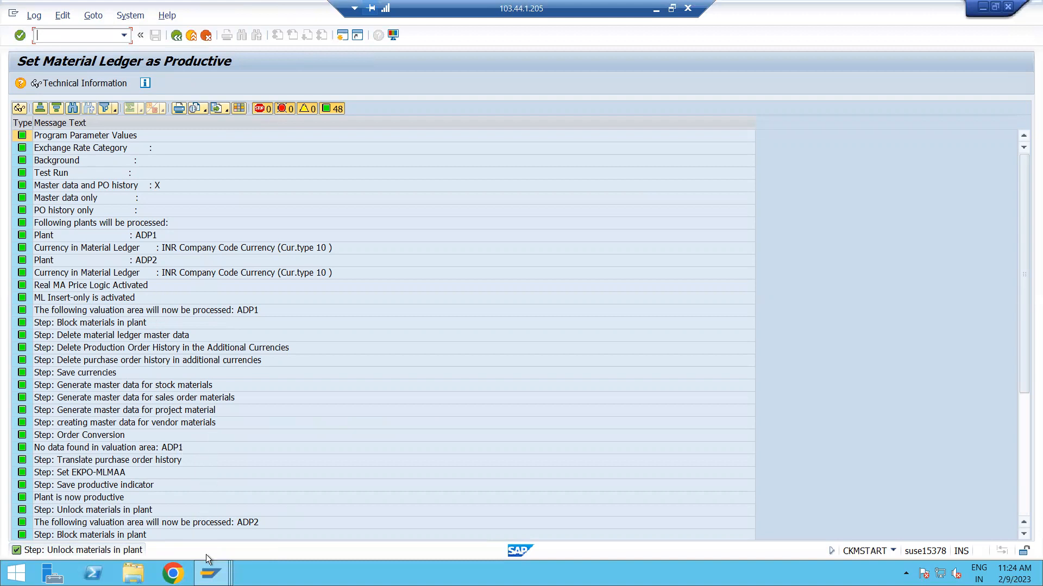
Switch to the session with the Create Material initial screen and restart transaction MM01.
{"action": "left_click", "coordinate": [211, 573]}
{"action": "left_click", "coordinate": [227, 526]}
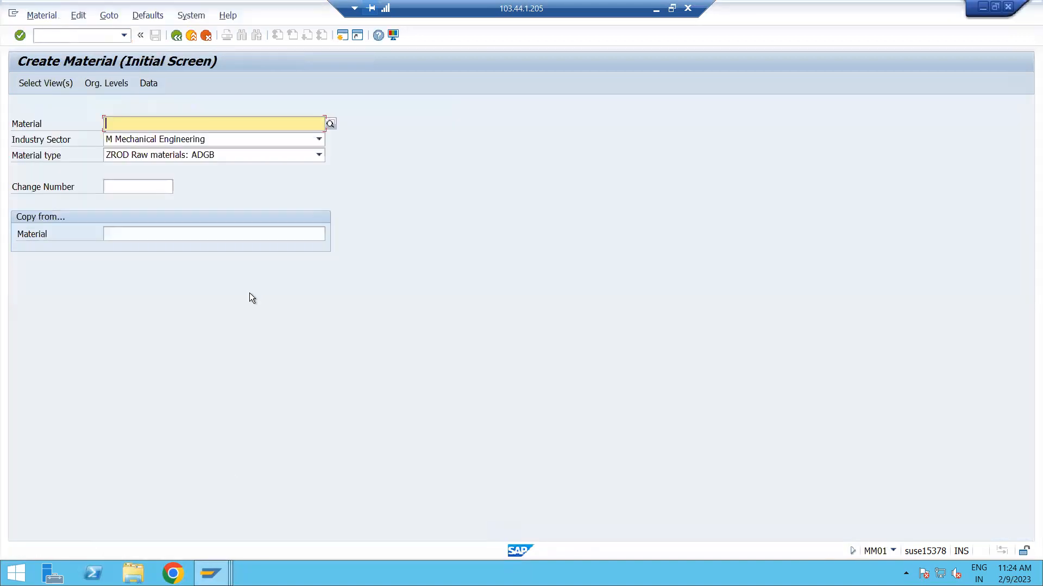
{"action": "left_click", "coordinate": [66, 37]}
{"action": "type", "text": "/NMM01"}
Accept the preselected views for the ZROD raw material and enter plant ADP1 as its organizational level, leaving the storage location blank.
{"action": "left_click", "coordinate": [43, 79]}
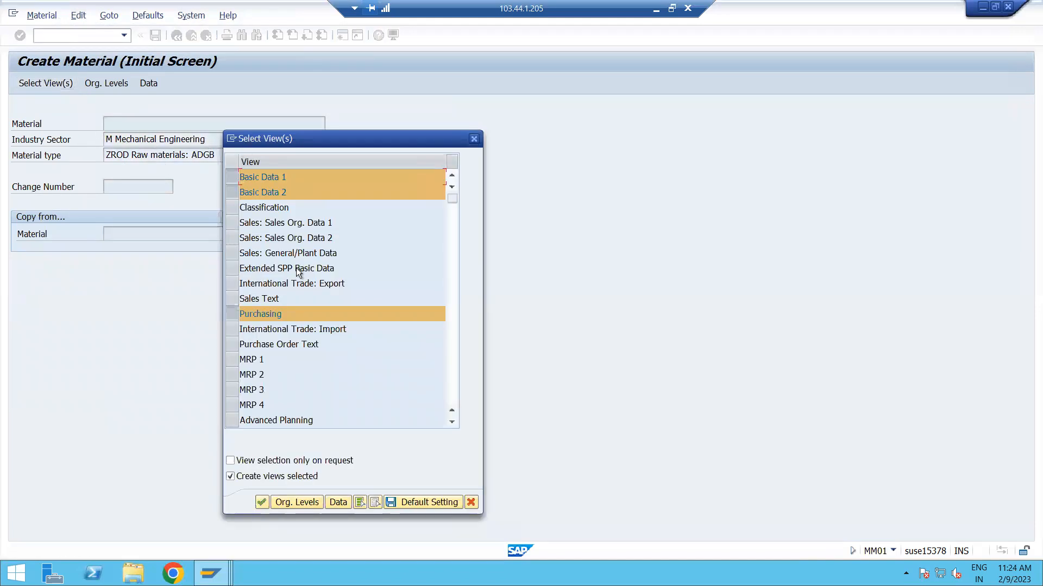
{"action": "scroll", "coordinate": [302, 293], "scroll_direction": "down", "scroll_amount": 4}
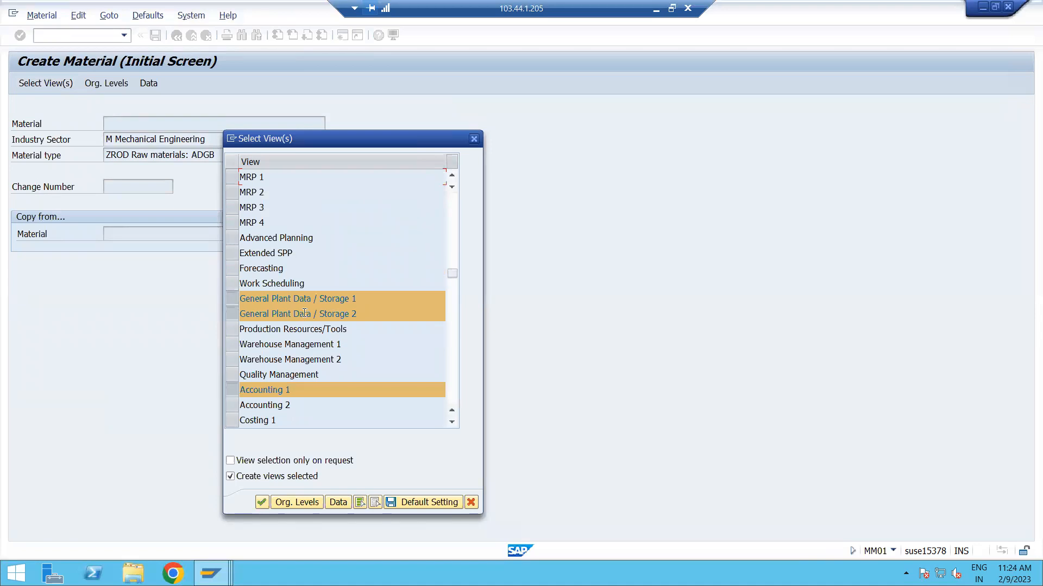
{"action": "left_click", "coordinate": [289, 503]}
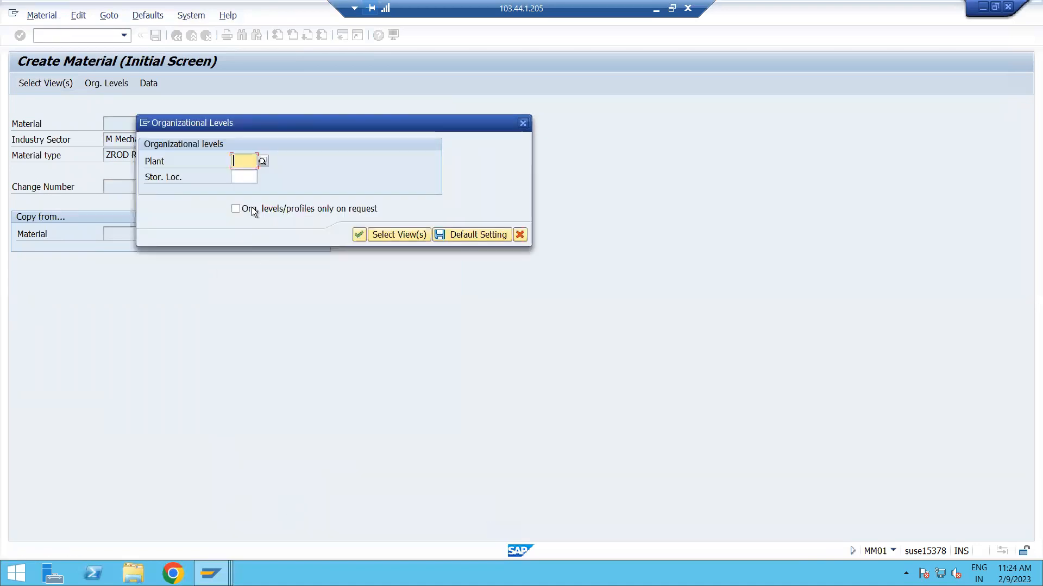
{"action": "left_click", "coordinate": [249, 162]}
{"action": "left_click", "coordinate": [249, 173]}
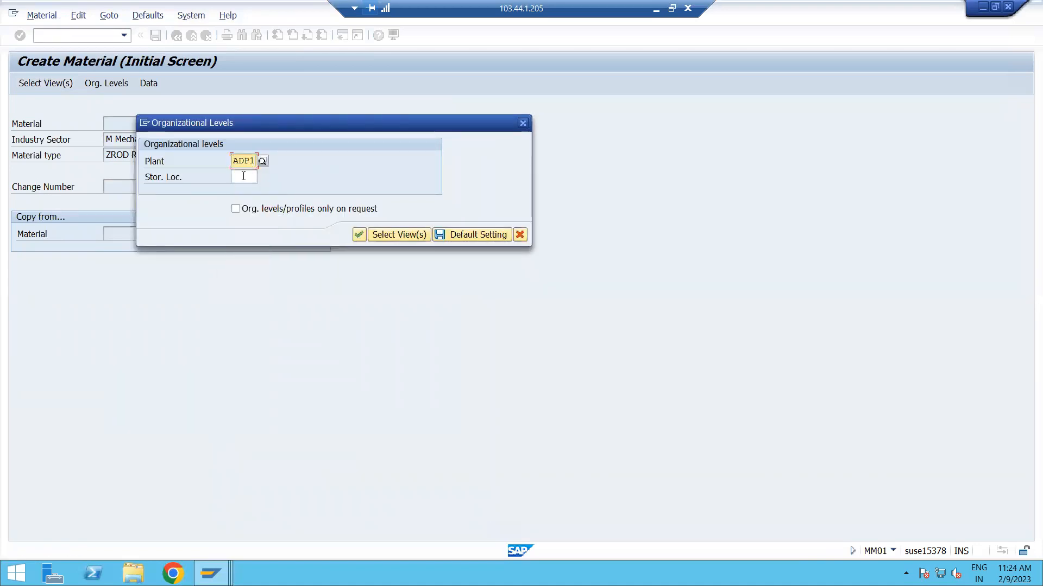
{"action": "left_click_drag", "start_coordinate": [292, 123], "coordinate": [366, 91]}
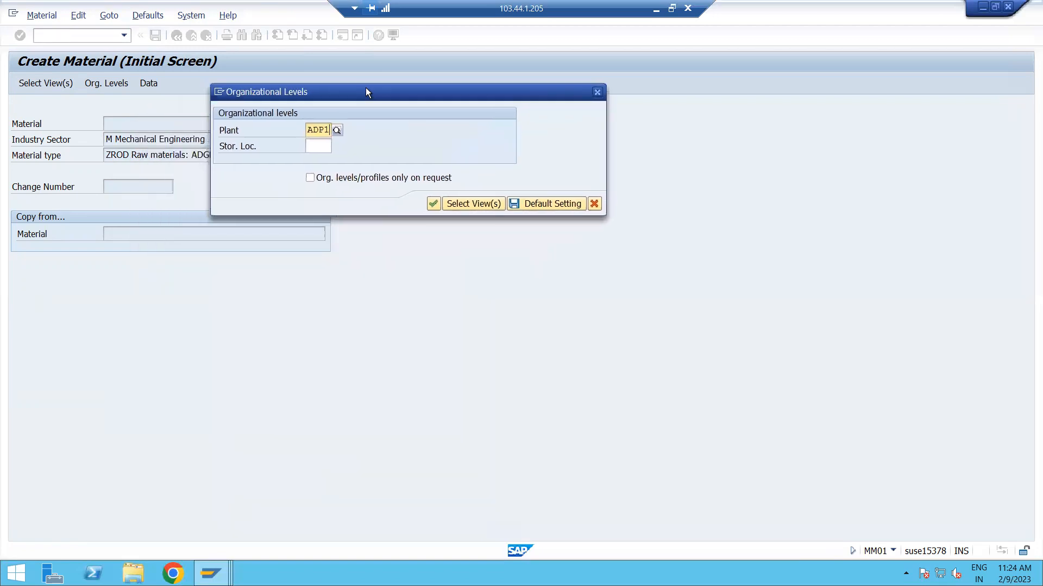
{"action": "left_click", "coordinate": [432, 205]}
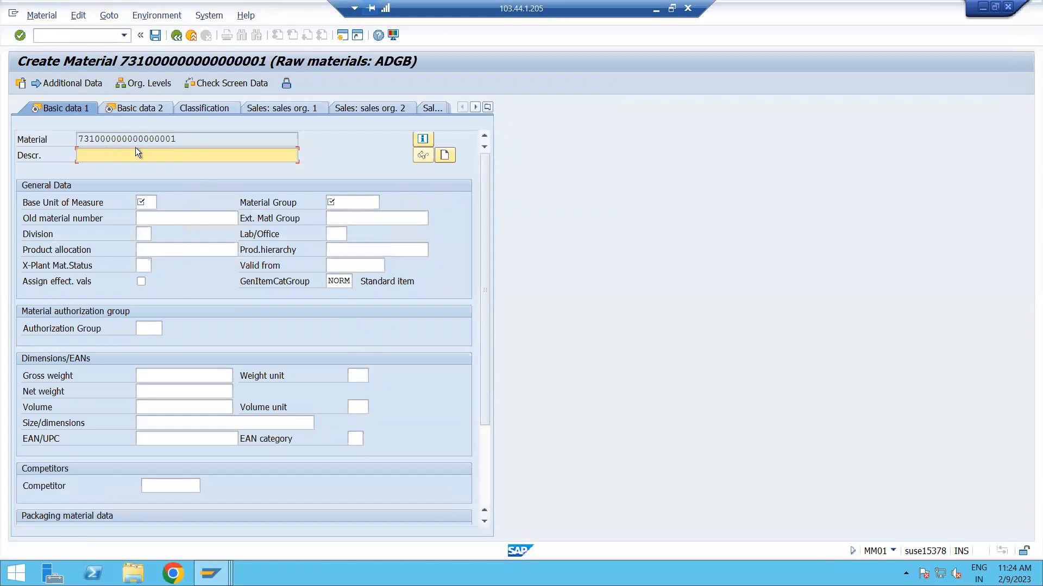
Check the assigned material number and enter RUBBER 120 as the material description.
{"action": "double_click", "coordinate": [191, 139]}
{"action": "left_click", "coordinate": [206, 139]}
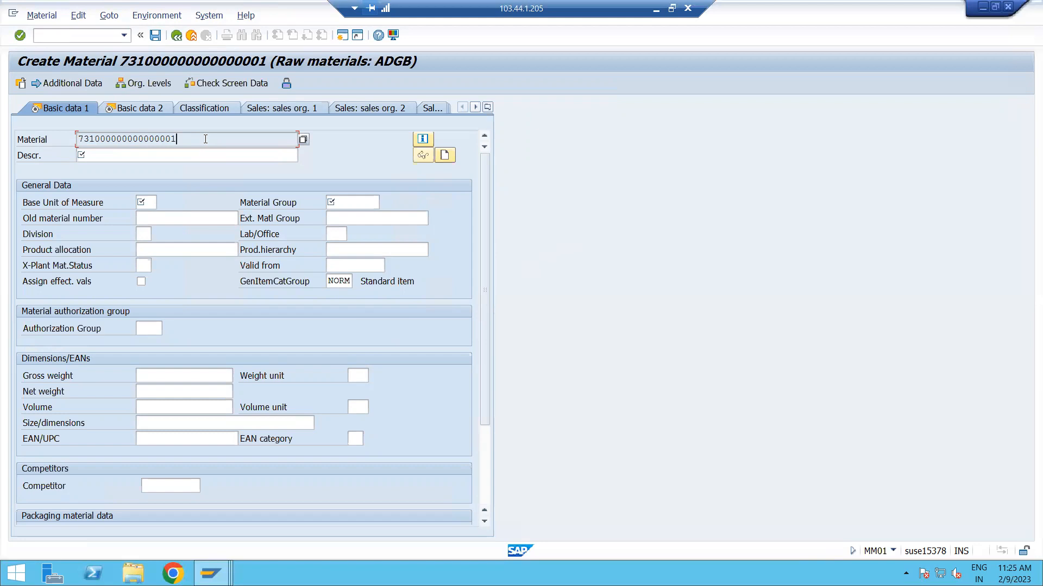
{"action": "left_click", "coordinate": [193, 156]}
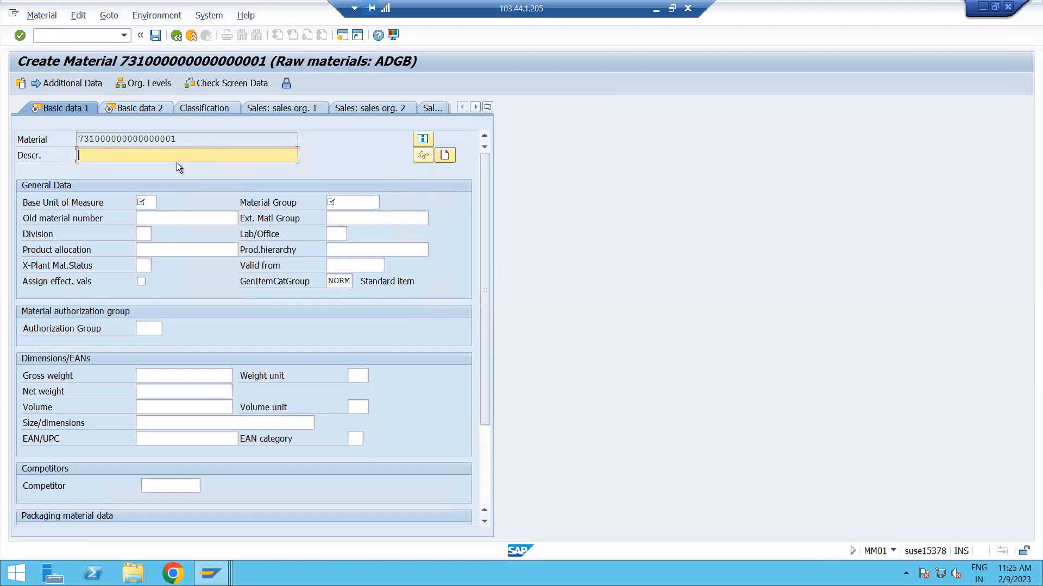
{"action": "left_click", "coordinate": [191, 139]}
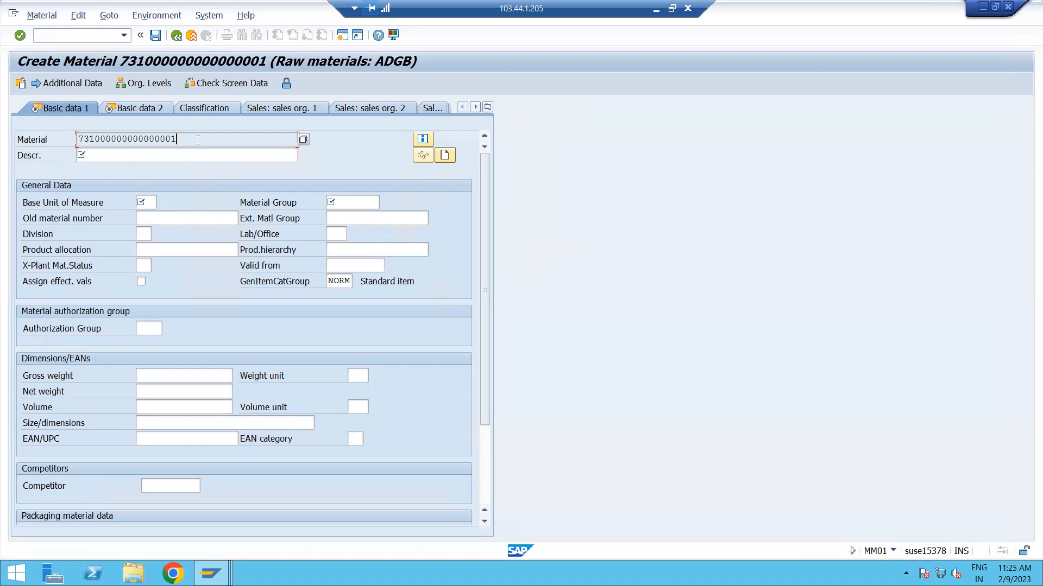
{"action": "left_click_drag", "start_coordinate": [193, 140], "coordinate": [72, 140]}
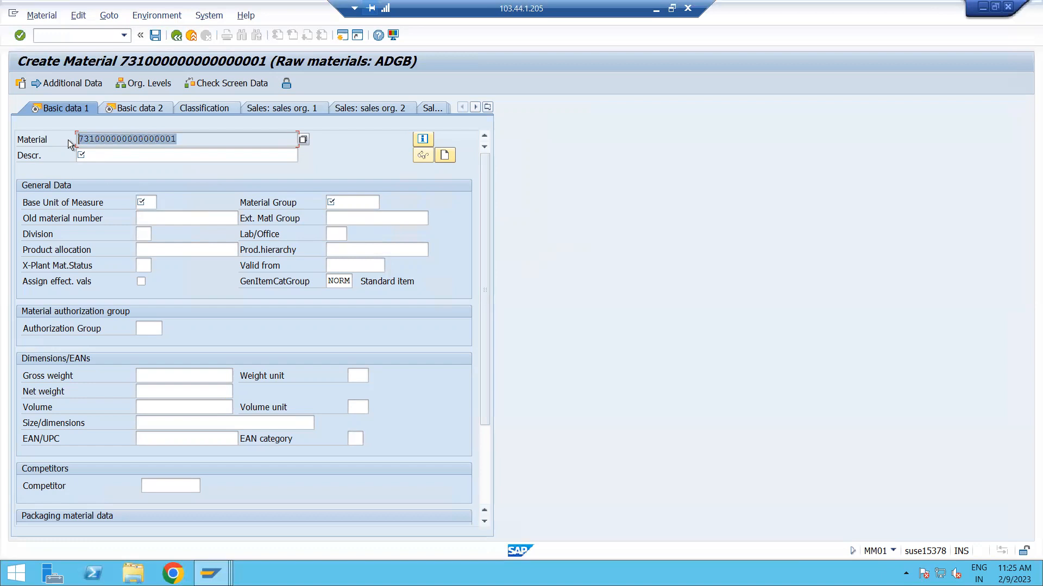
{"action": "left_click", "coordinate": [121, 155]}
{"action": "type", "text": "R"}
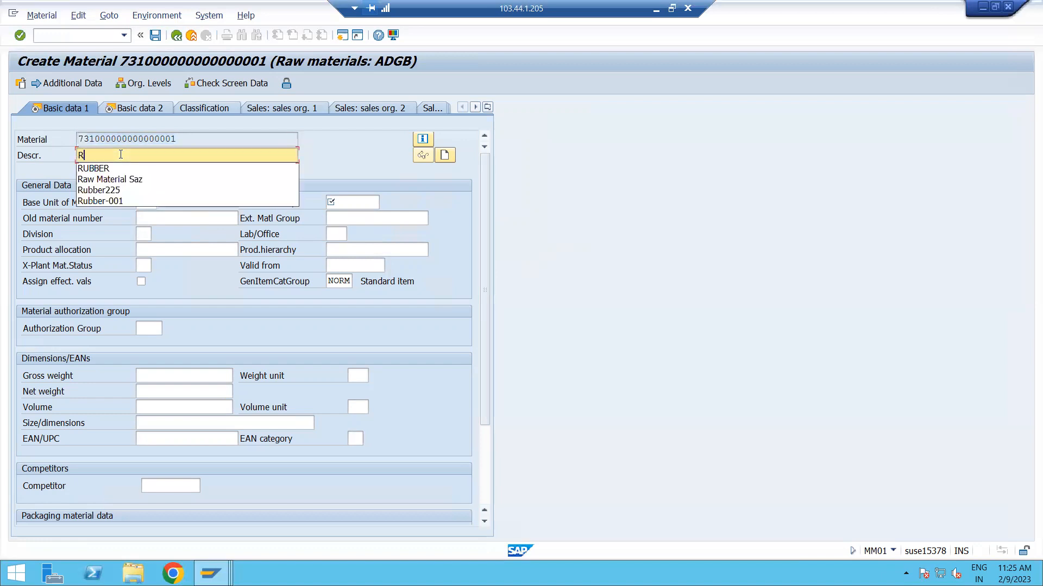
{"action": "type", "text": "UBBER"}
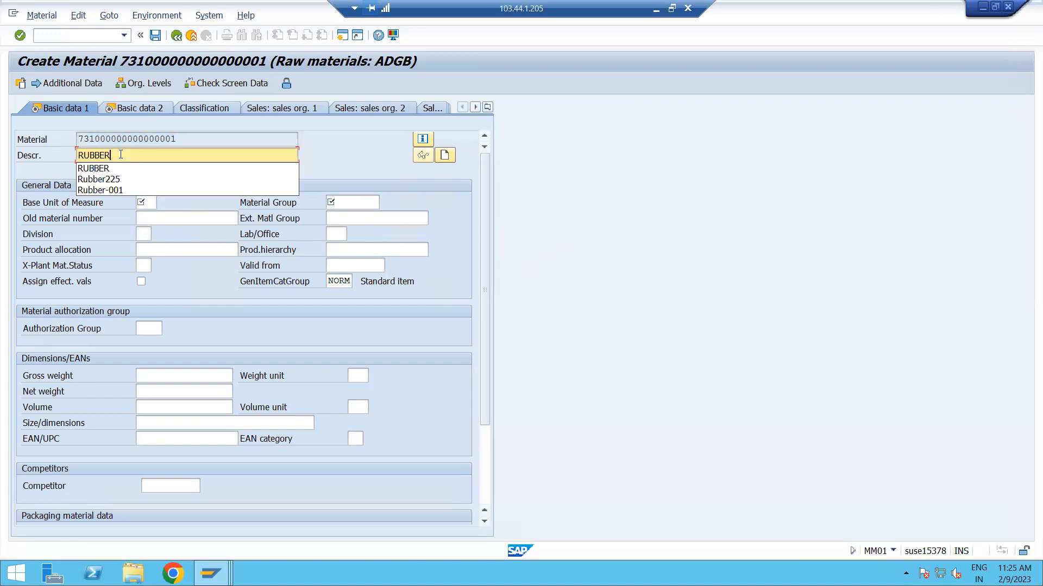
{"action": "type", "text": " 12"}
{"action": "type", "text": "0"}
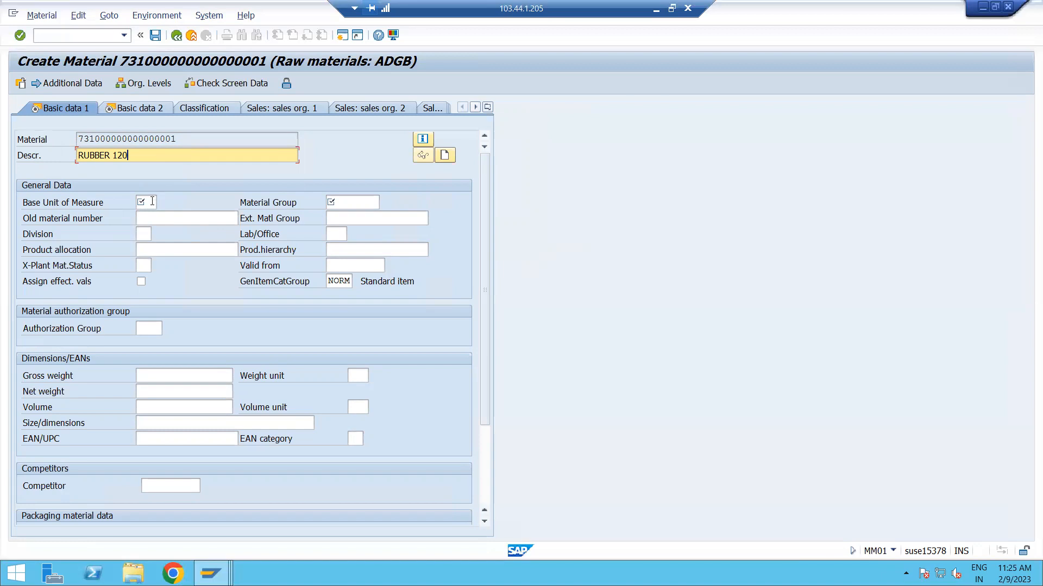
Browse the available units for the Base Unit of Measure and close the list without choosing one.
{"action": "left_click", "coordinate": [151, 201]}
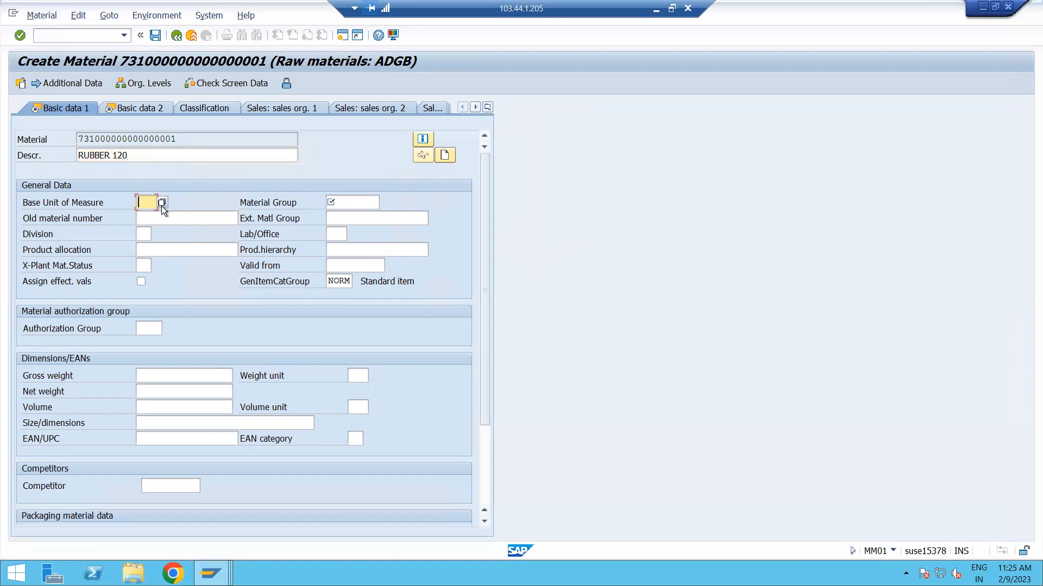
{"action": "left_click", "coordinate": [161, 203]}
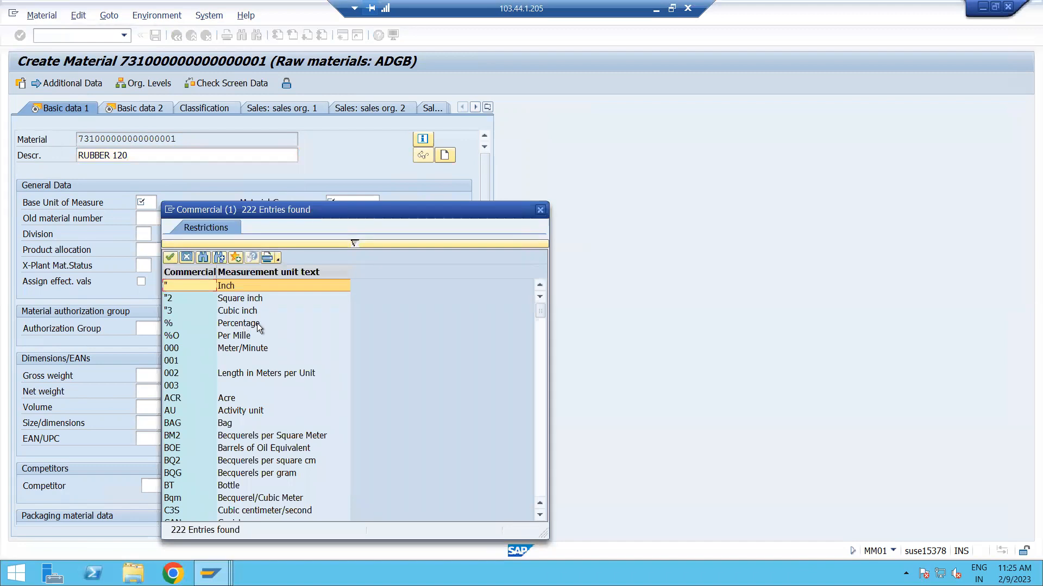
{"action": "scroll", "coordinate": [243, 353], "scroll_direction": "down", "scroll_amount": 6}
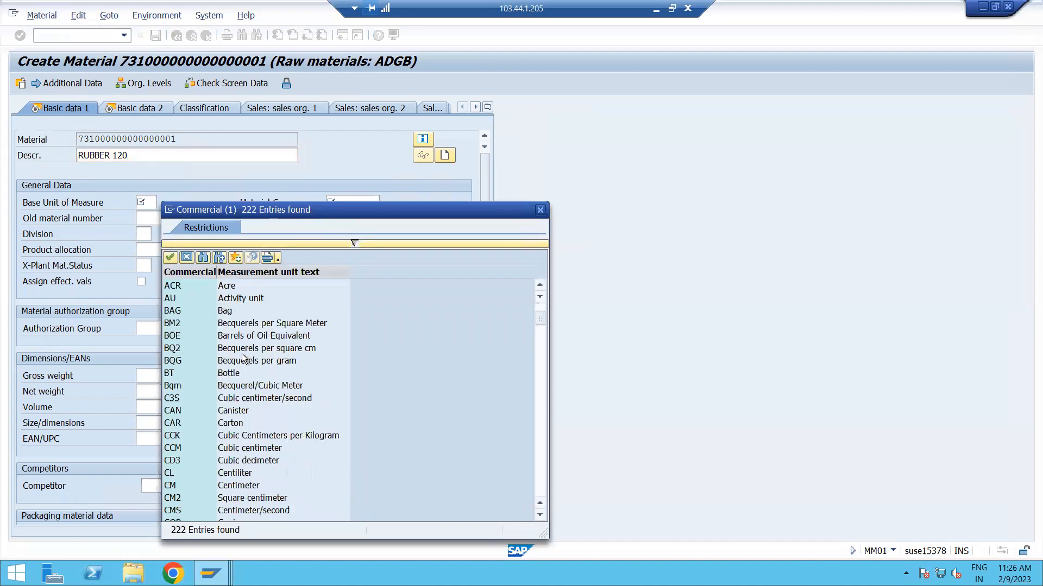
{"action": "scroll", "coordinate": [243, 358], "scroll_direction": "down", "scroll_amount": 2}
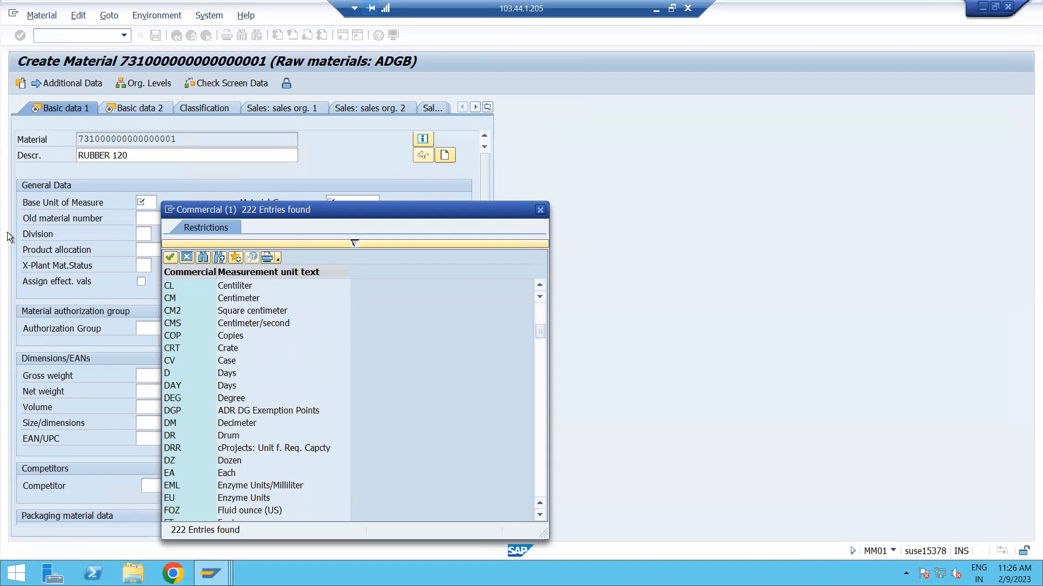
{"action": "left_click", "coordinate": [185, 256]}
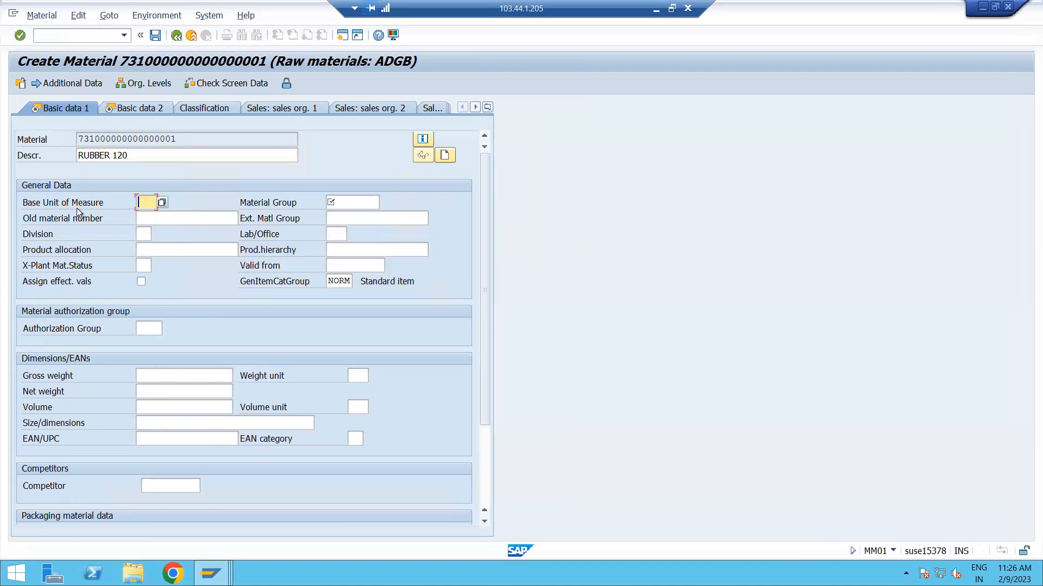
Set the Base Unit of Measure to KG and assign material group M00001 (RAW MATERIAL GROUP) from the value list.
{"action": "type", "text": "KG"}
{"action": "left_click", "coordinate": [342, 204]}
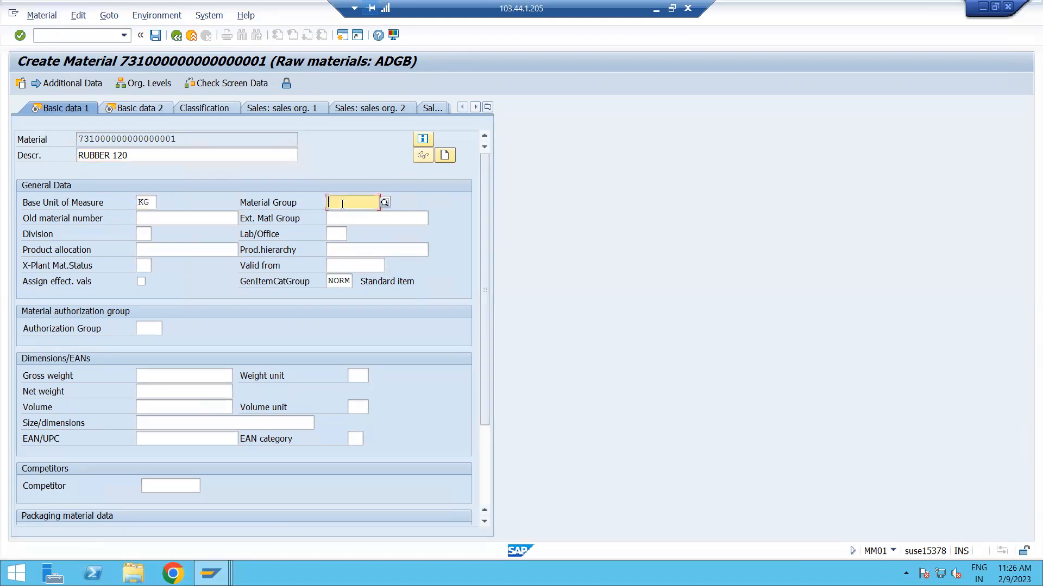
{"action": "left_click", "coordinate": [384, 202]}
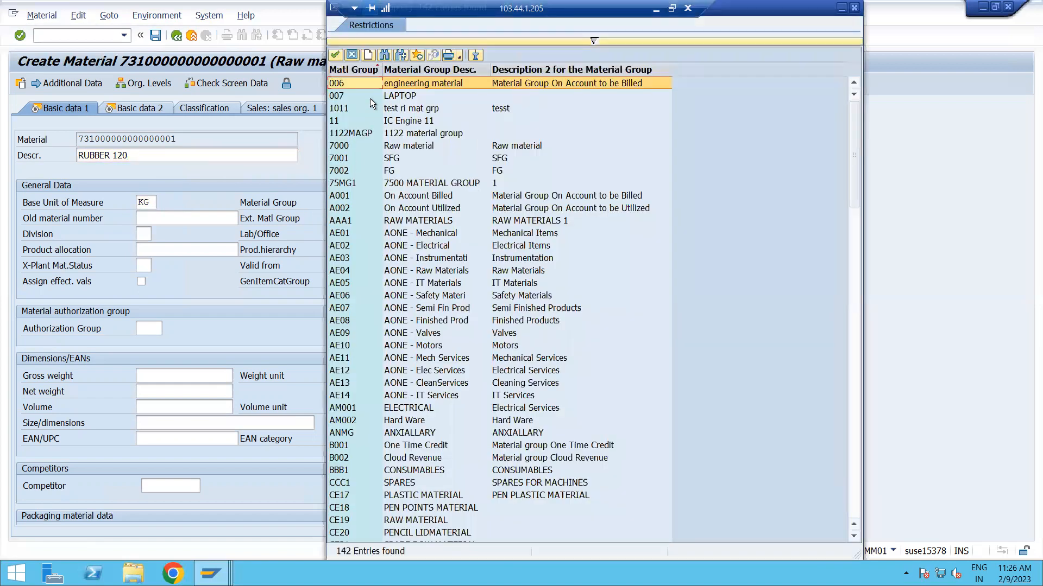
{"action": "left_click", "coordinate": [384, 55]}
{"action": "type", "text": "M00001"}
{"action": "key", "text": "Return"}
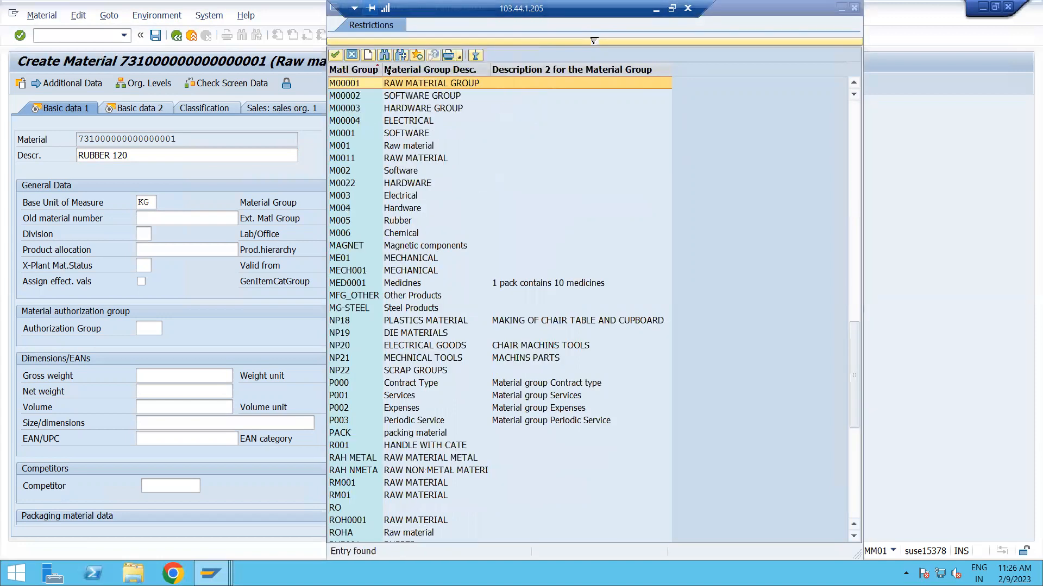
{"action": "double_click", "coordinate": [415, 84]}
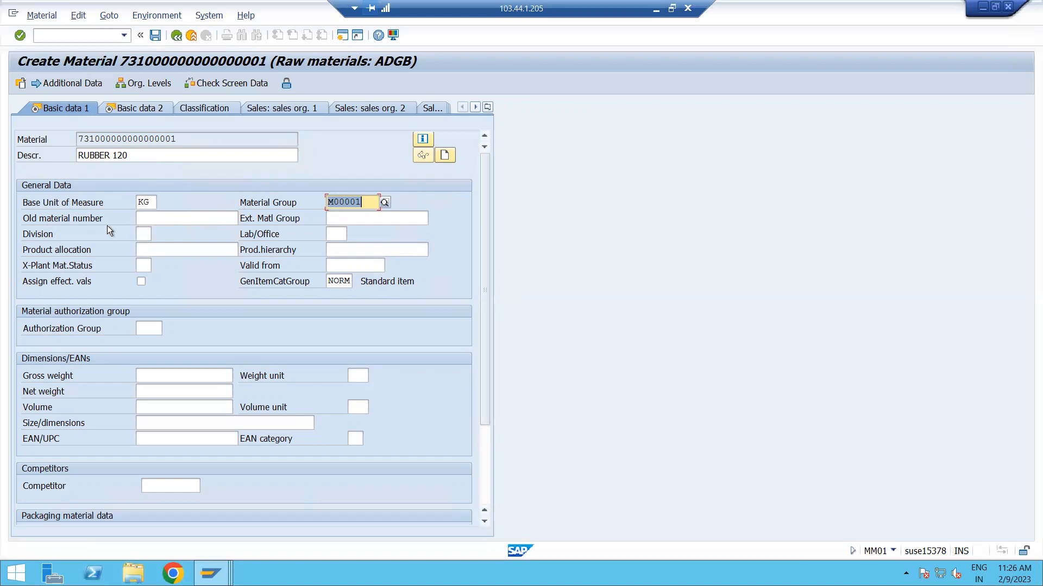
Review the optional Basic data 1 fields, including old material number, weights, volume and packaging data, leaving them blank.
{"action": "left_click", "coordinate": [168, 219]}
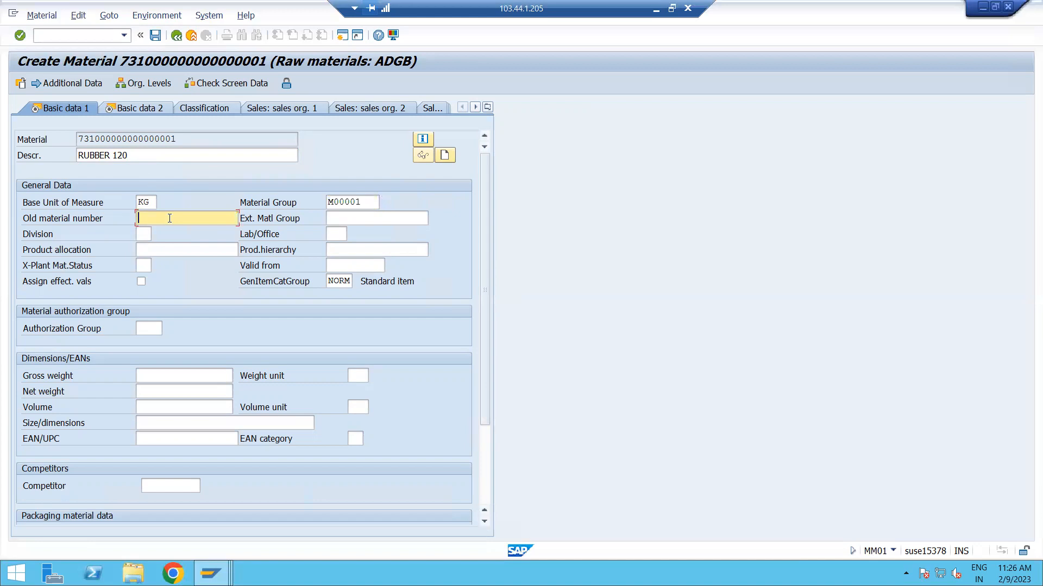
{"action": "left_click_drag", "start_coordinate": [178, 141], "coordinate": [165, 174]}
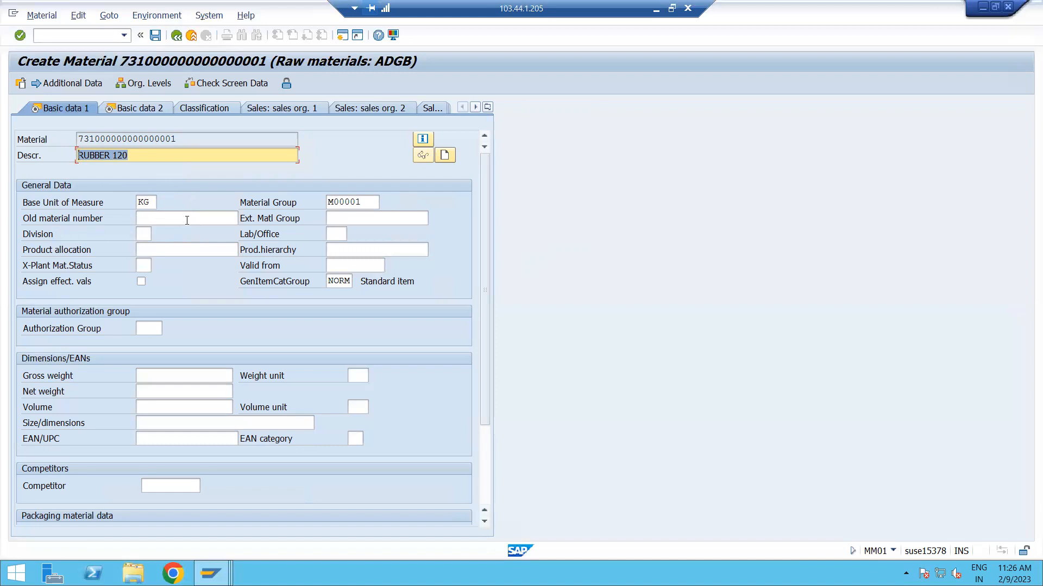
{"action": "left_click", "coordinate": [188, 219]}
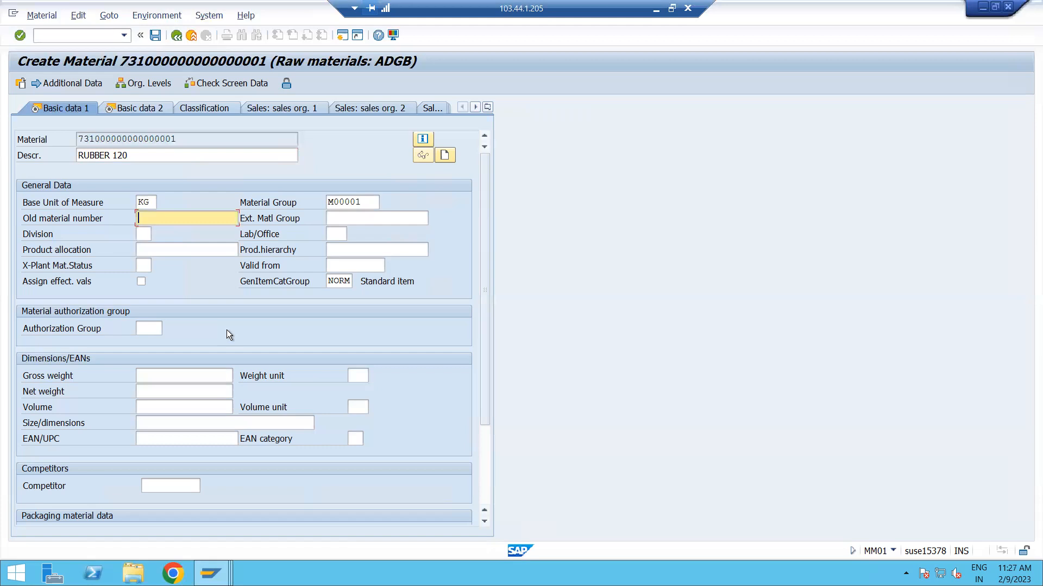
{"action": "scroll", "coordinate": [226, 333], "scroll_direction": "down", "scroll_amount": 2}
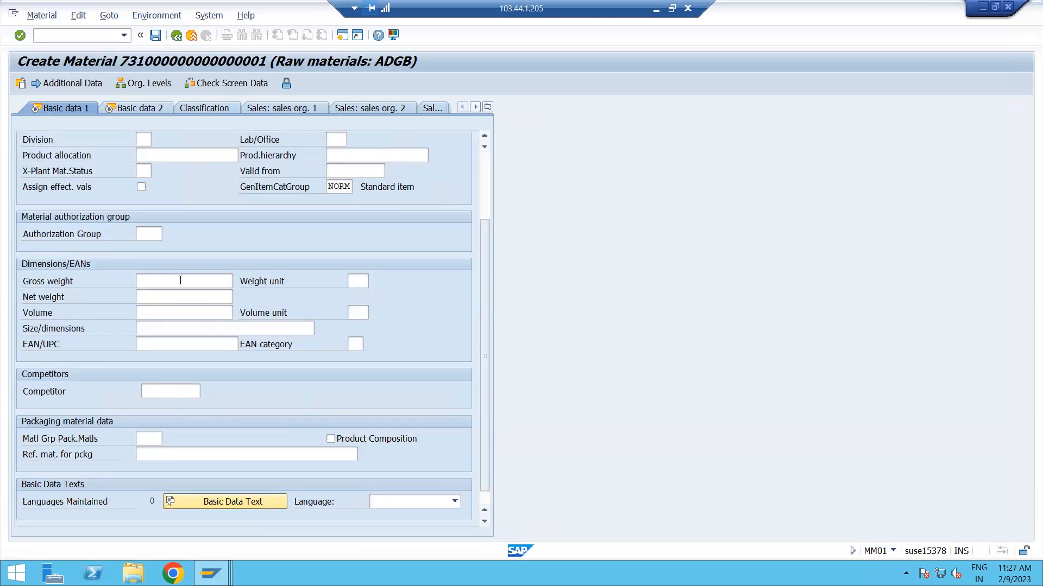
{"action": "scroll", "coordinate": [145, 301], "scroll_direction": "up", "scroll_amount": 2}
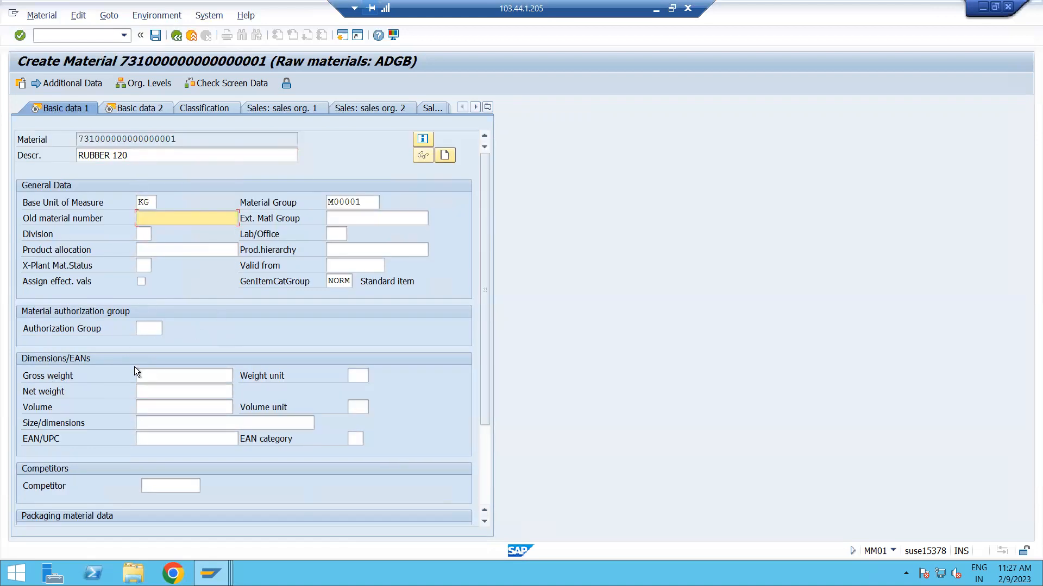
{"action": "left_click", "coordinate": [163, 375]}
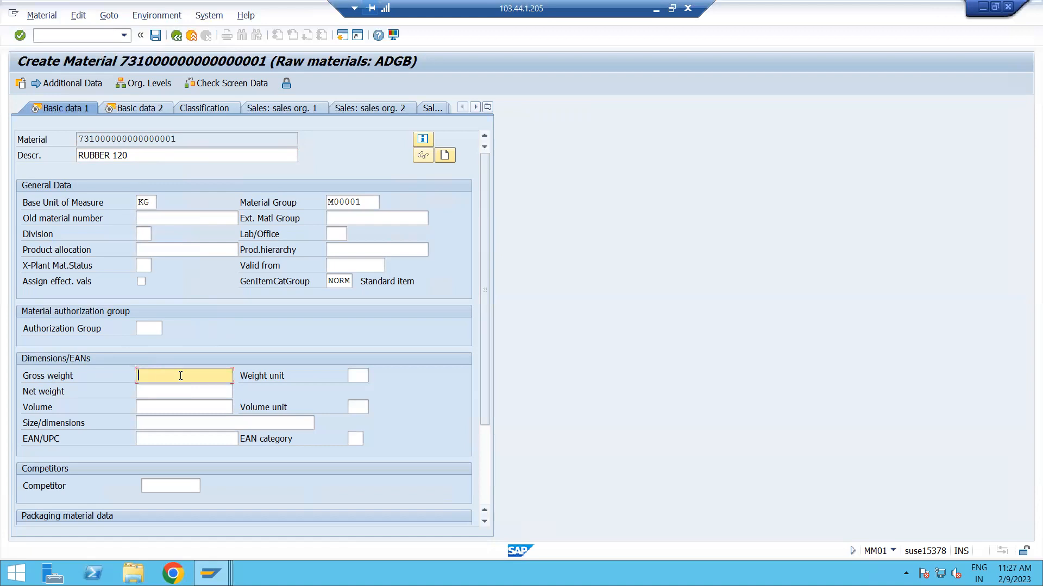
{"action": "left_click", "coordinate": [156, 390]}
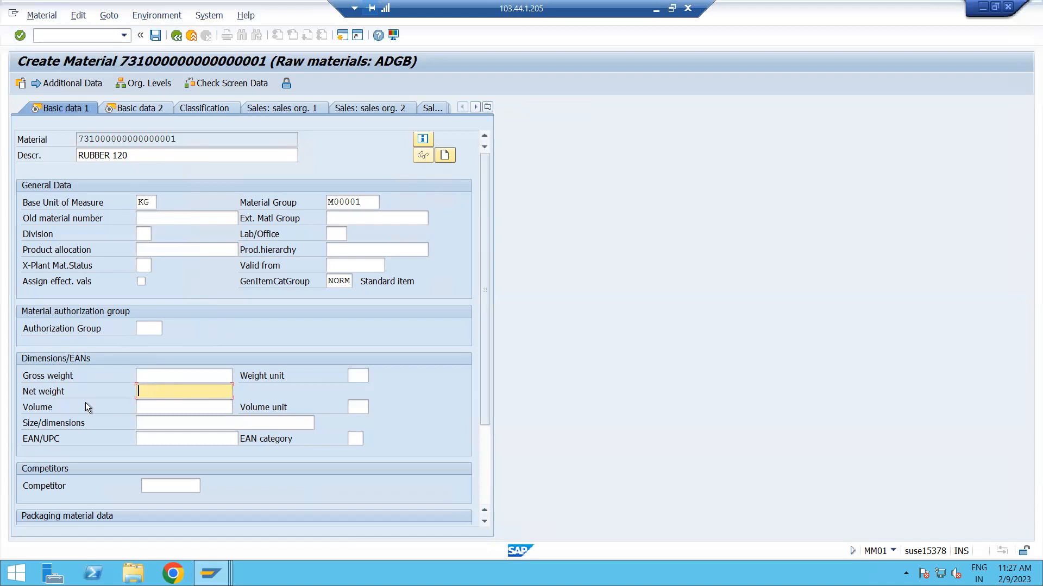
{"action": "key", "text": "Tab"}
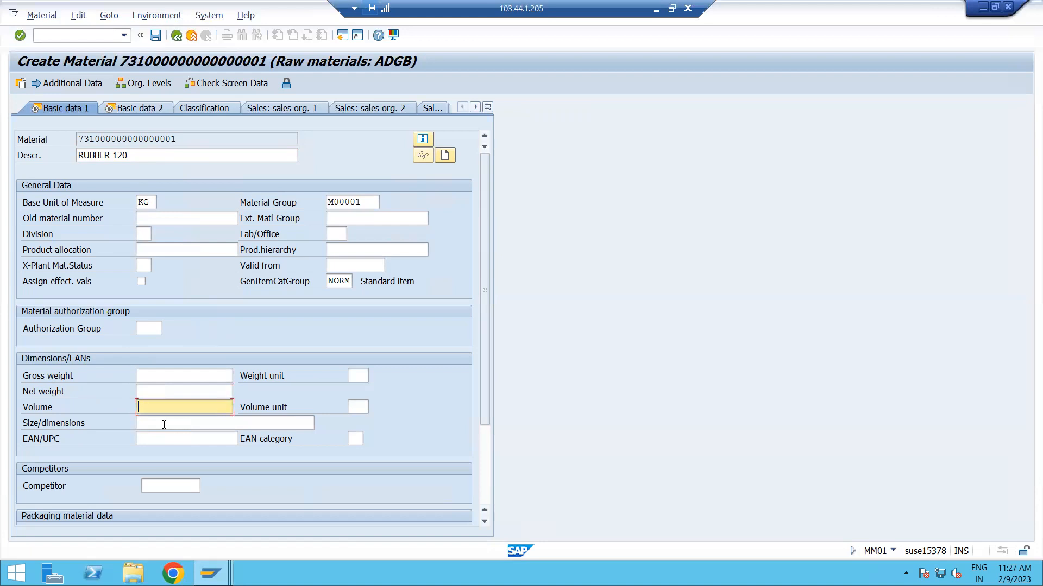
{"action": "scroll", "coordinate": [164, 424], "scroll_direction": "down", "scroll_amount": 2}
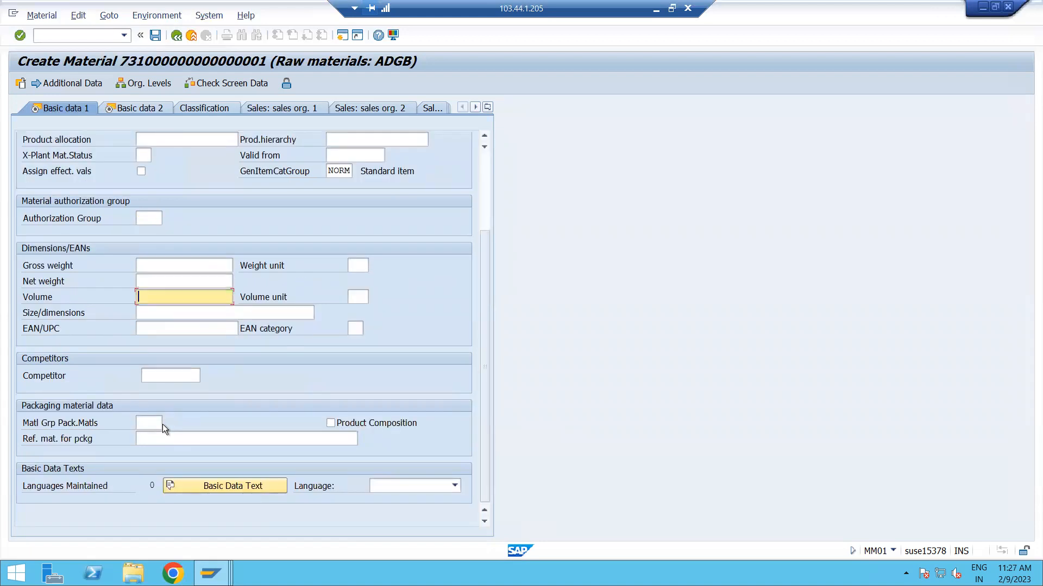
{"action": "scroll", "coordinate": [163, 425], "scroll_direction": "up", "scroll_amount": 2}
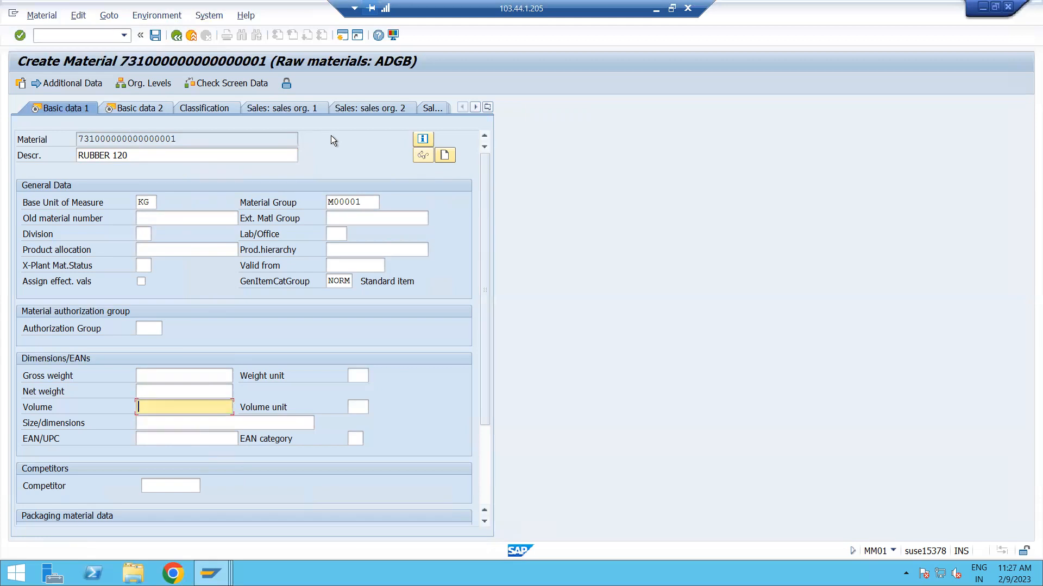
Continue past Basic data 2 to the Purchasing view and enter purchasing group 001.
{"action": "key", "text": "Return"}
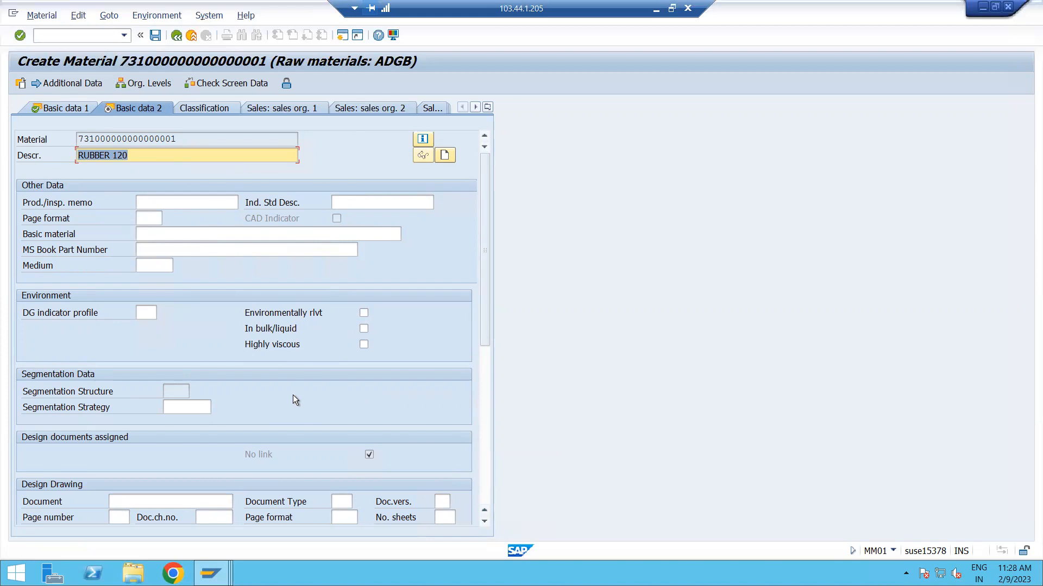
{"action": "key", "text": "Return"}
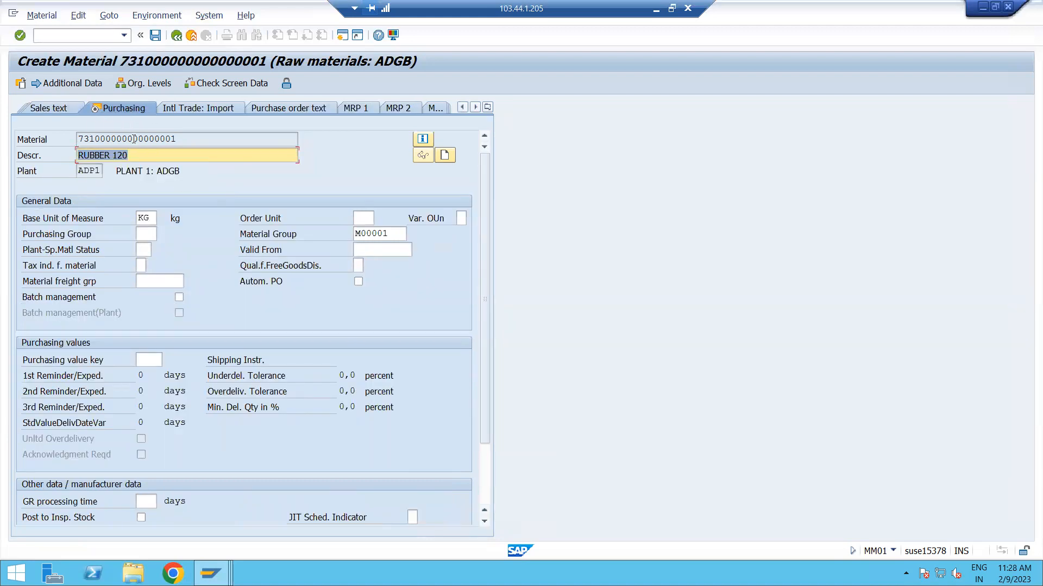
{"action": "left_click", "coordinate": [130, 154]}
{"action": "left_click", "coordinate": [144, 235]}
{"action": "type", "text": "001"}
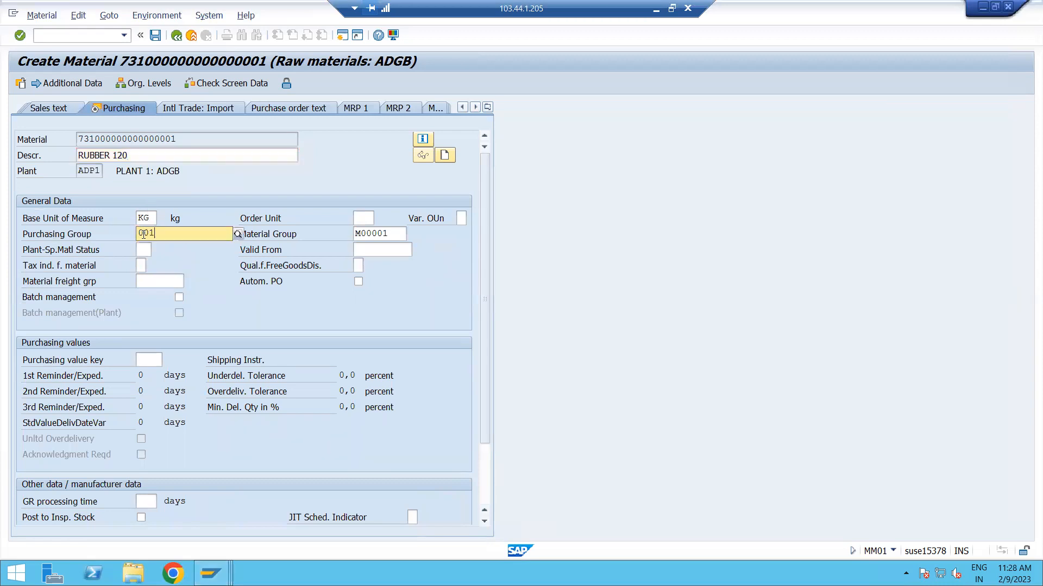
{"action": "left_click", "coordinate": [154, 262]}
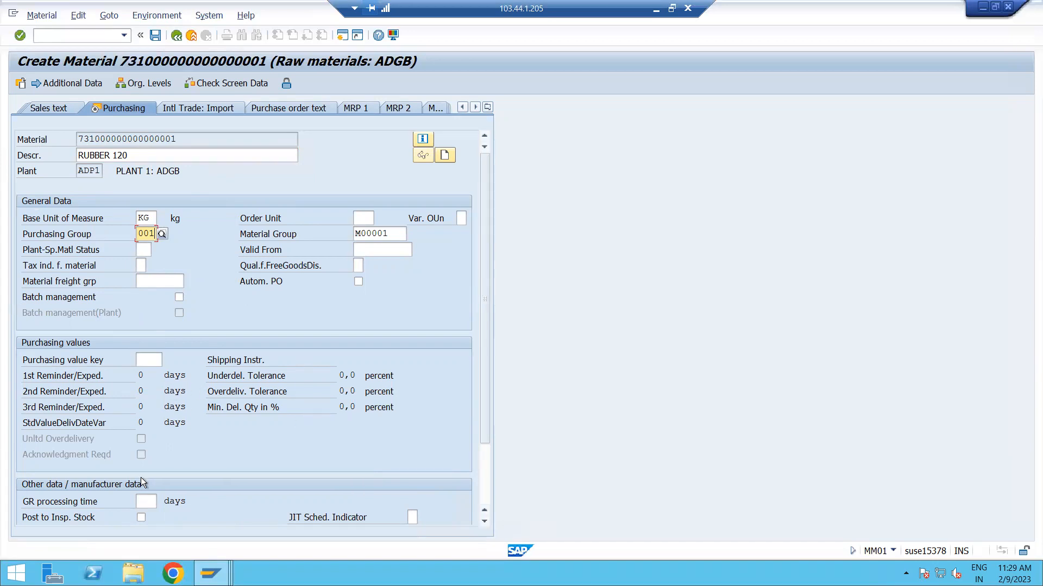
Leave the other purchasing fields and both plant data / storage views unchanged and advance to the Accounting 1 view.
{"action": "scroll", "coordinate": [141, 477], "scroll_direction": "down", "scroll_amount": 2}
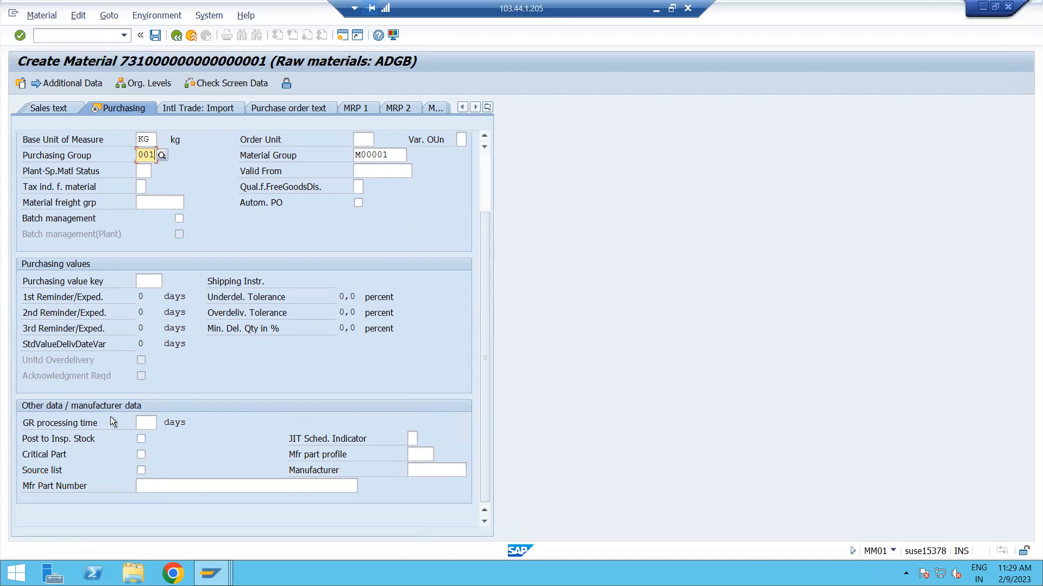
{"action": "scroll", "coordinate": [216, 351], "scroll_direction": "up", "scroll_amount": 2}
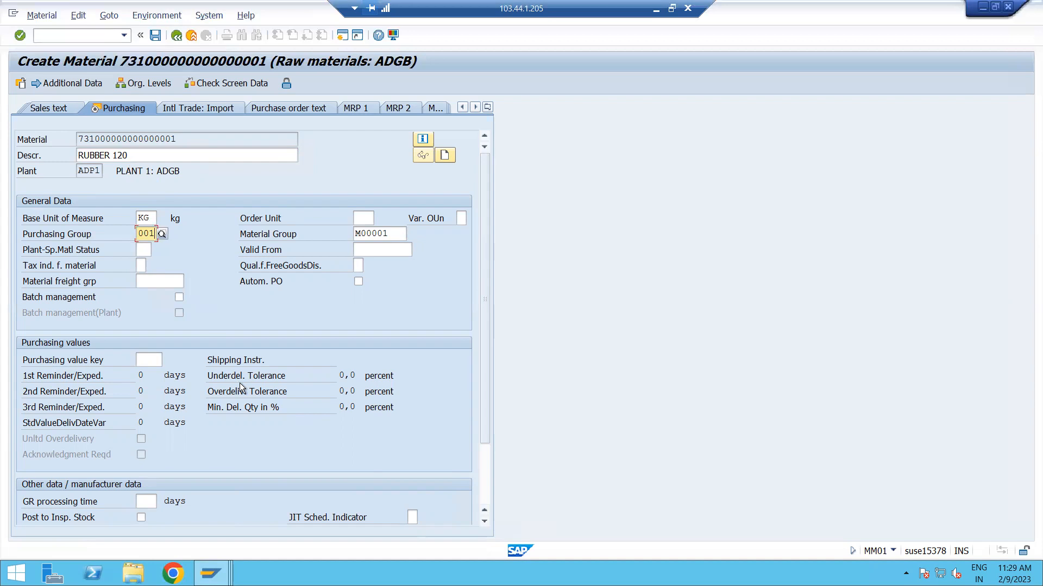
{"action": "scroll", "coordinate": [242, 387], "scroll_direction": "down", "scroll_amount": 2}
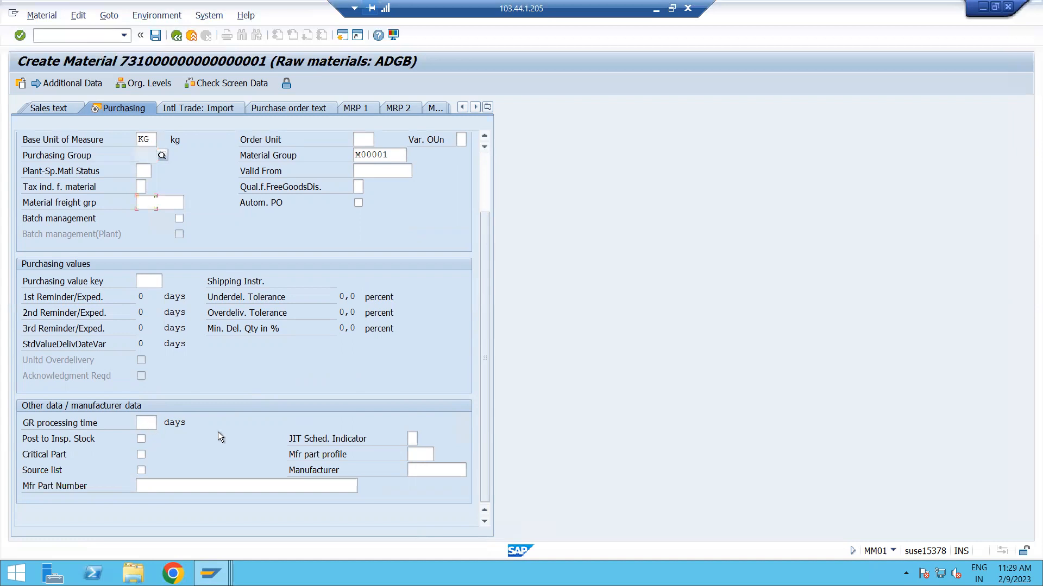
{"action": "scroll", "coordinate": [220, 437], "scroll_direction": "up", "scroll_amount": 2}
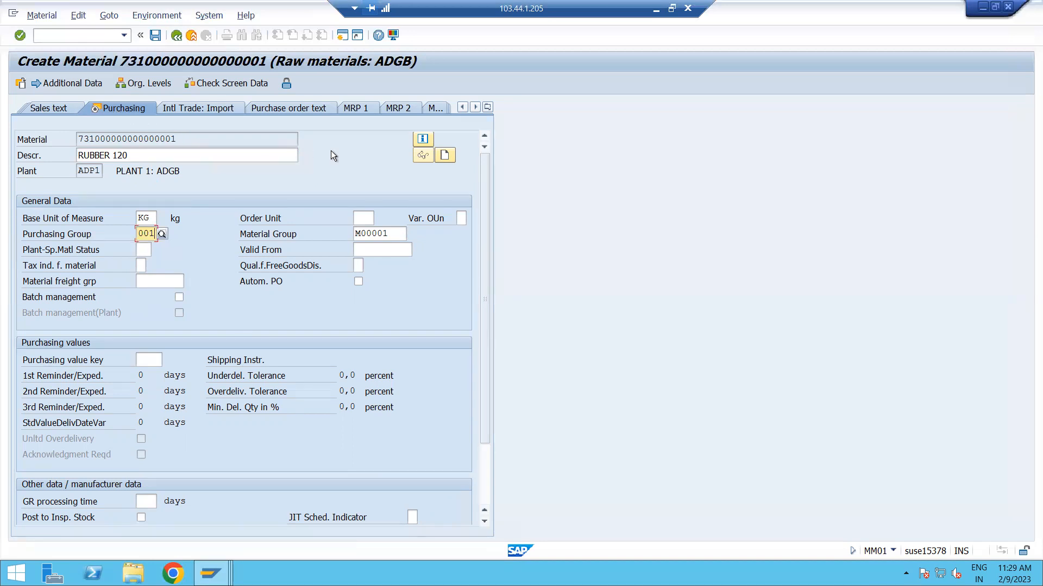
{"action": "key", "text": "Return"}
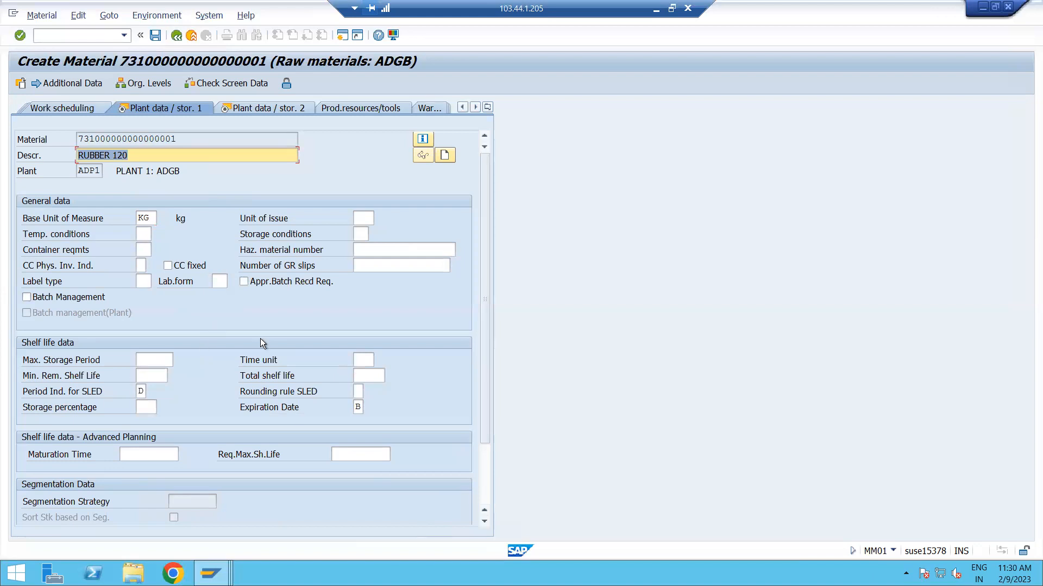
{"action": "key", "text": "Return"}
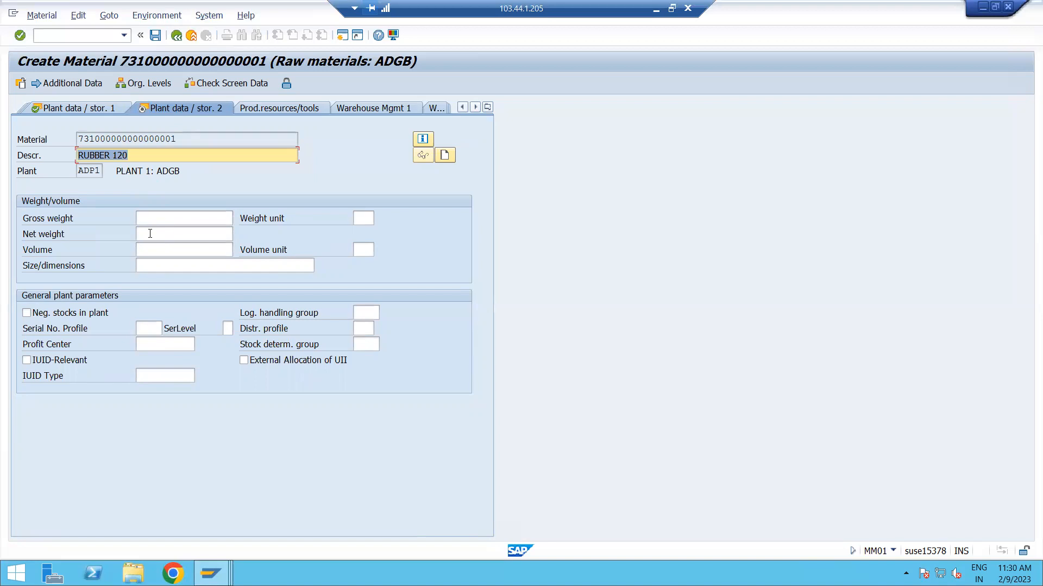
{"action": "key", "text": "Return"}
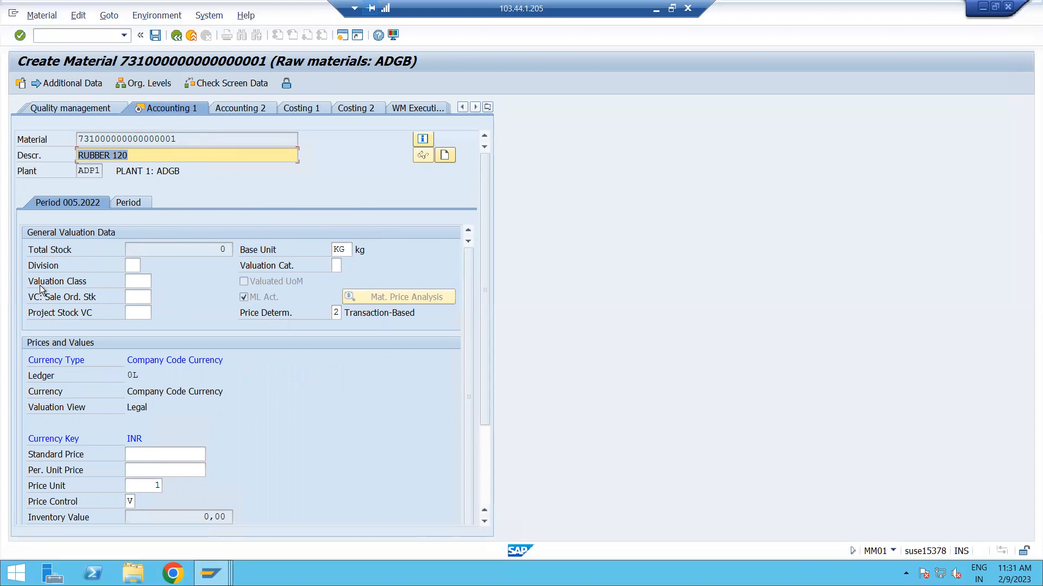
Assign valuation class 3000 (Raw Materials) from the list of available valuation classes.
{"action": "left_click", "coordinate": [140, 282]}
{"action": "left_click", "coordinate": [156, 282]}
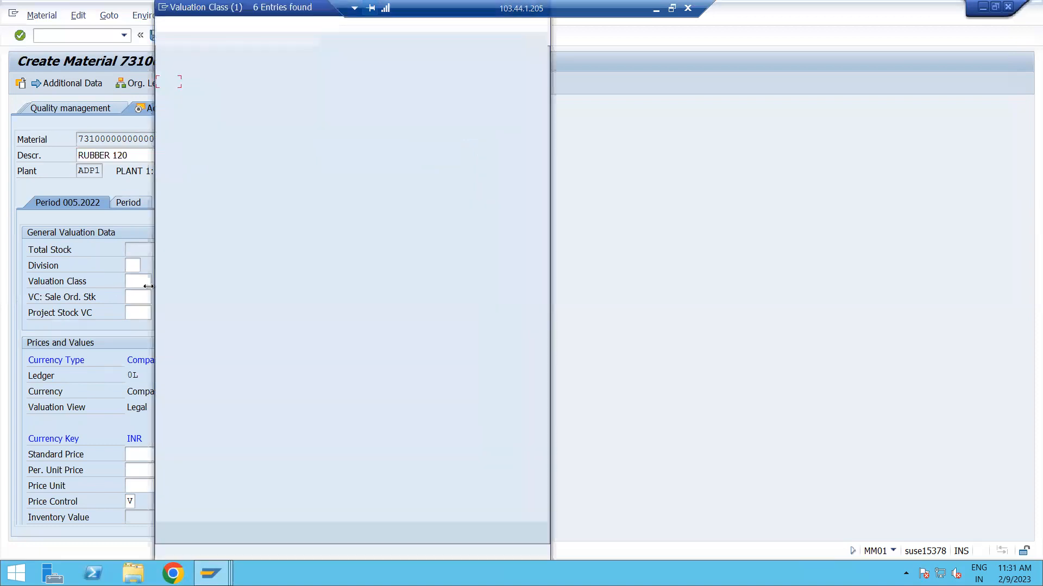
{"action": "double_click", "coordinate": [196, 83]}
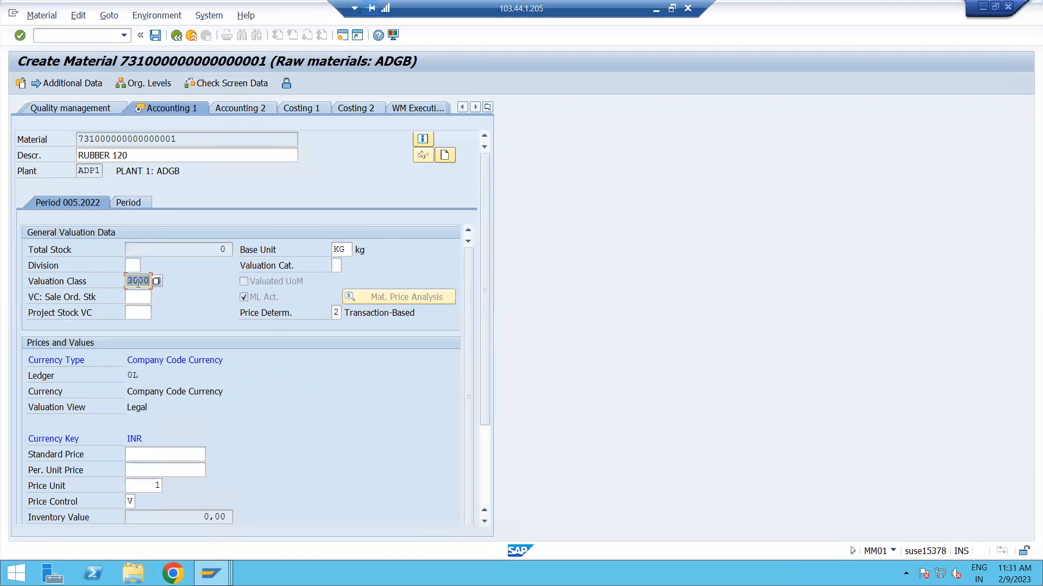
{"action": "left_click", "coordinate": [156, 281]}
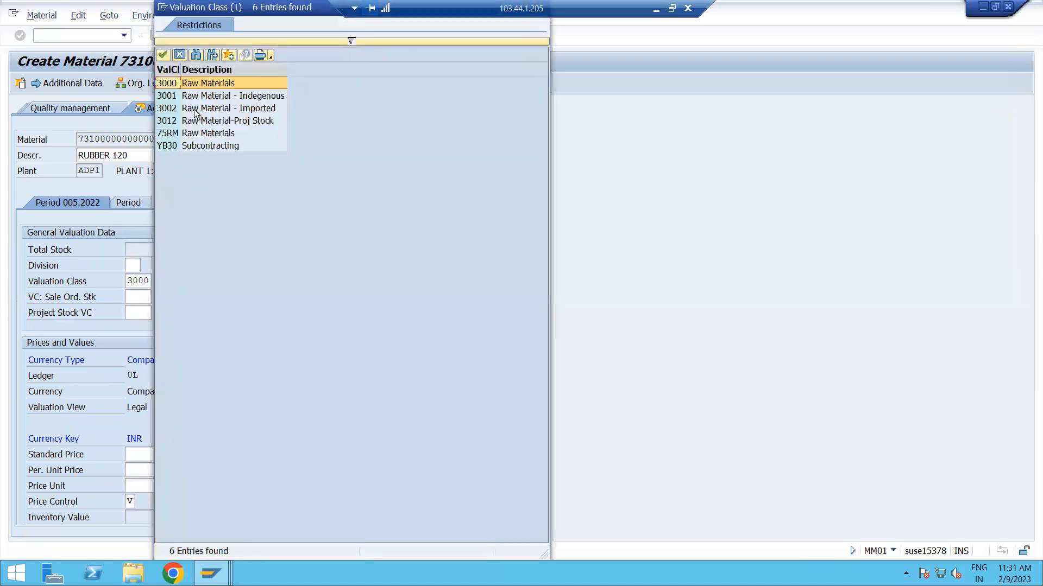
{"action": "double_click", "coordinate": [174, 86]}
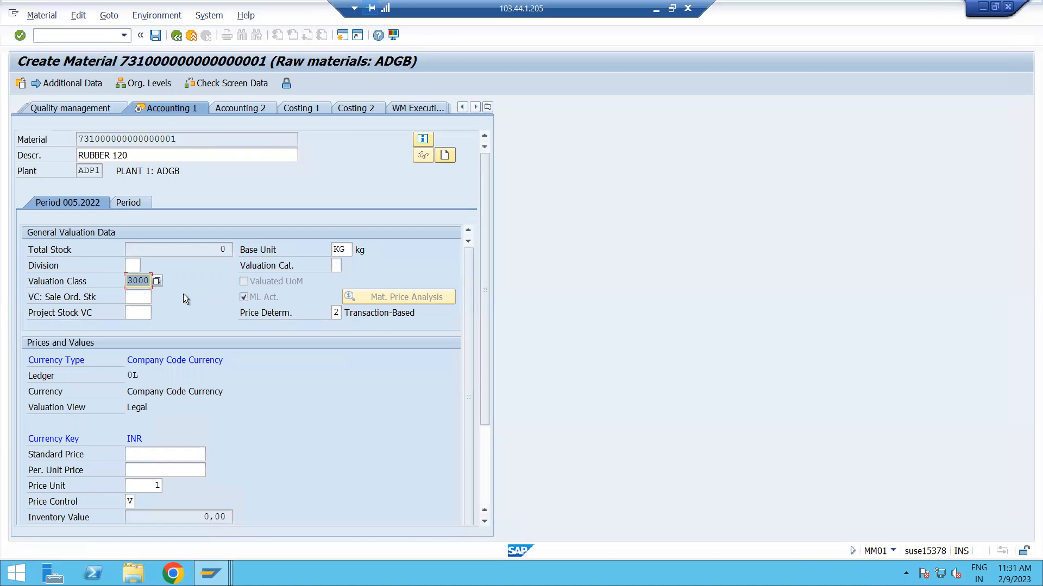
Keep Price Control at V and enter a periodic unit price of 1 under Prices and Values.
{"action": "scroll", "coordinate": [247, 397], "scroll_direction": "down", "scroll_amount": 3}
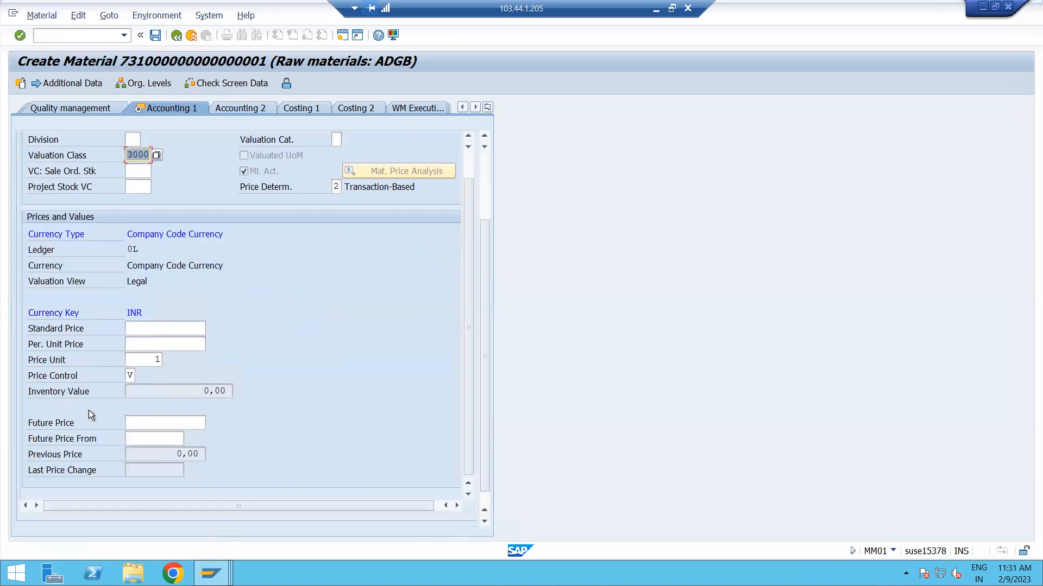
{"action": "left_click", "coordinate": [130, 376]}
{"action": "type", "text": "V"}
{"action": "left_click", "coordinate": [129, 376]}
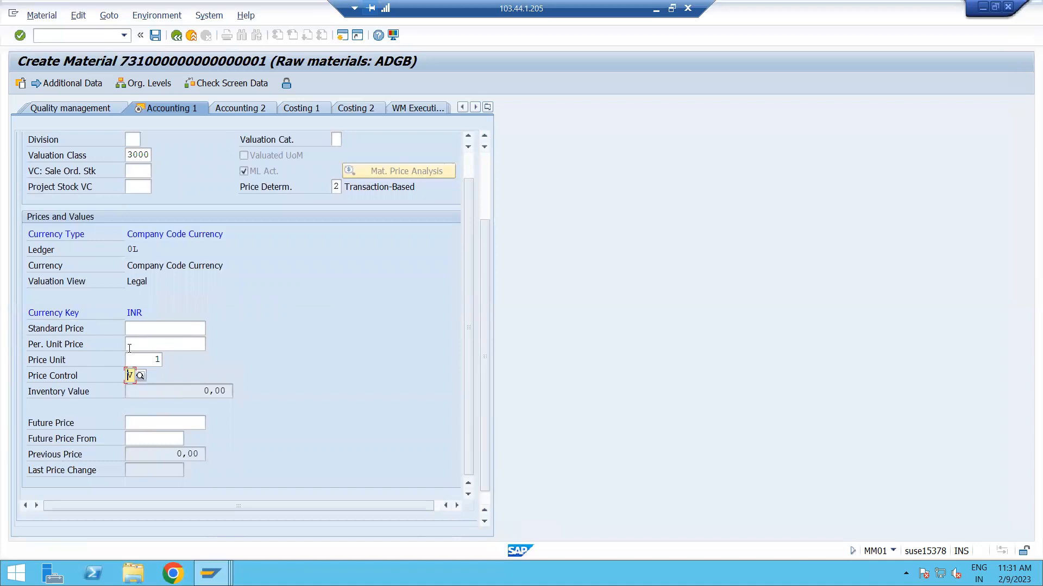
{"action": "left_click", "coordinate": [144, 340]}
{"action": "type", "text": "1"}
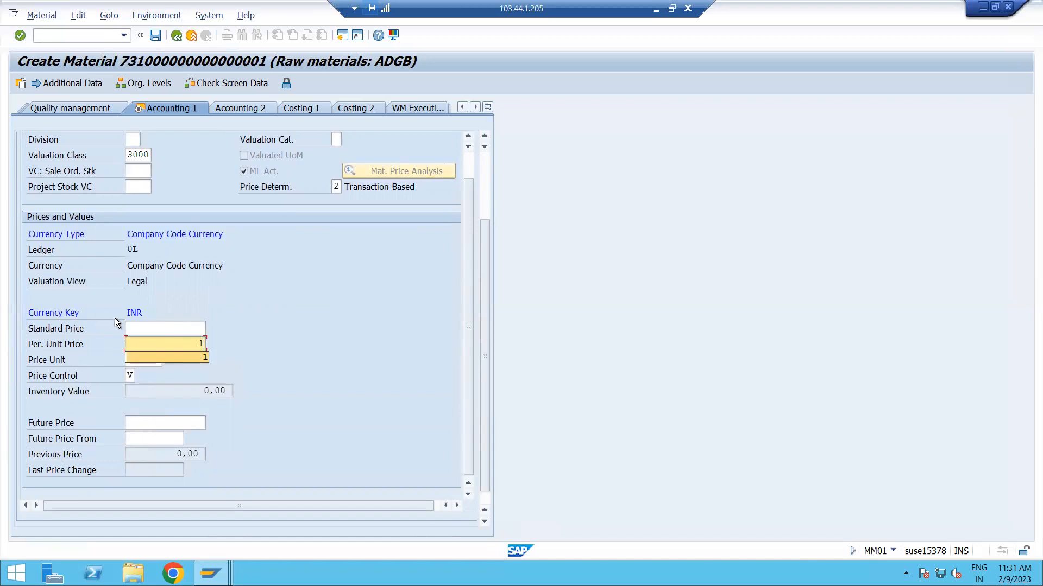
Leave the standard price empty and enter a future price of 100.
{"action": "left_click", "coordinate": [141, 327]}
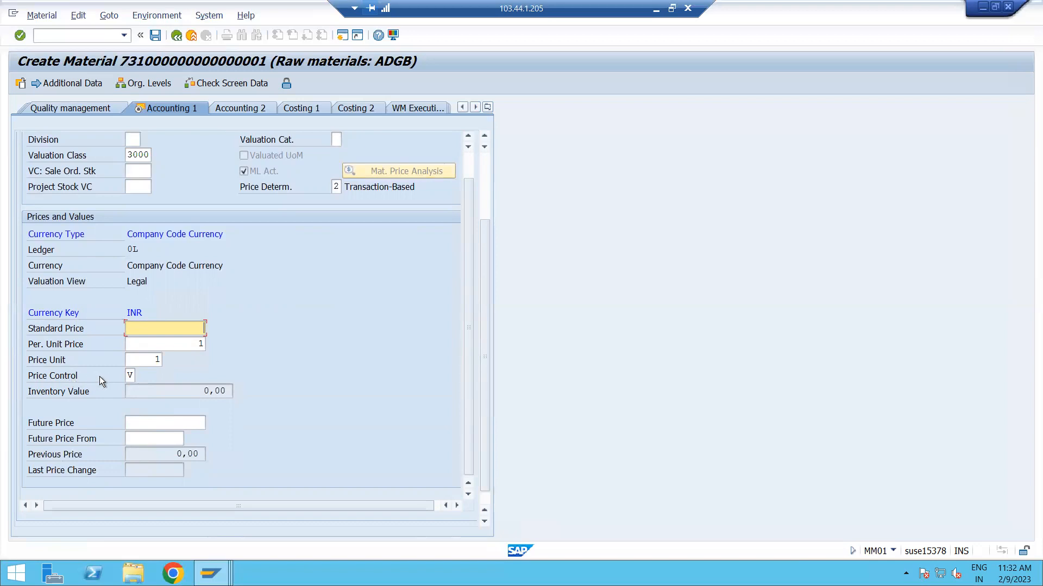
{"action": "left_click", "coordinate": [137, 425]}
{"action": "type", "text": "100"}
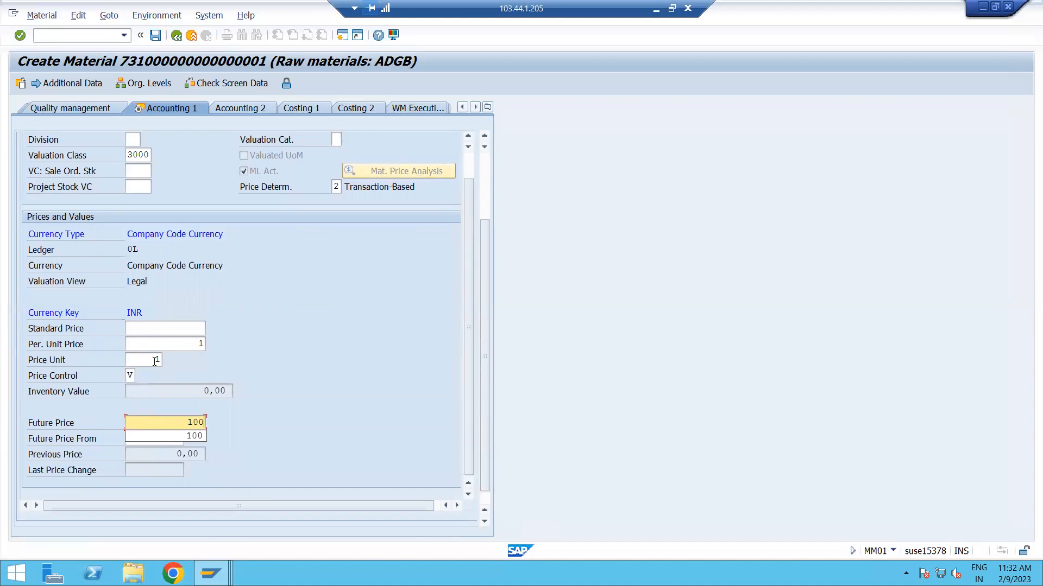
Set the future price's start date to 09.02.2023 from the calendar and validate the Accounting 1 entries.
{"action": "left_click", "coordinate": [342, 401]}
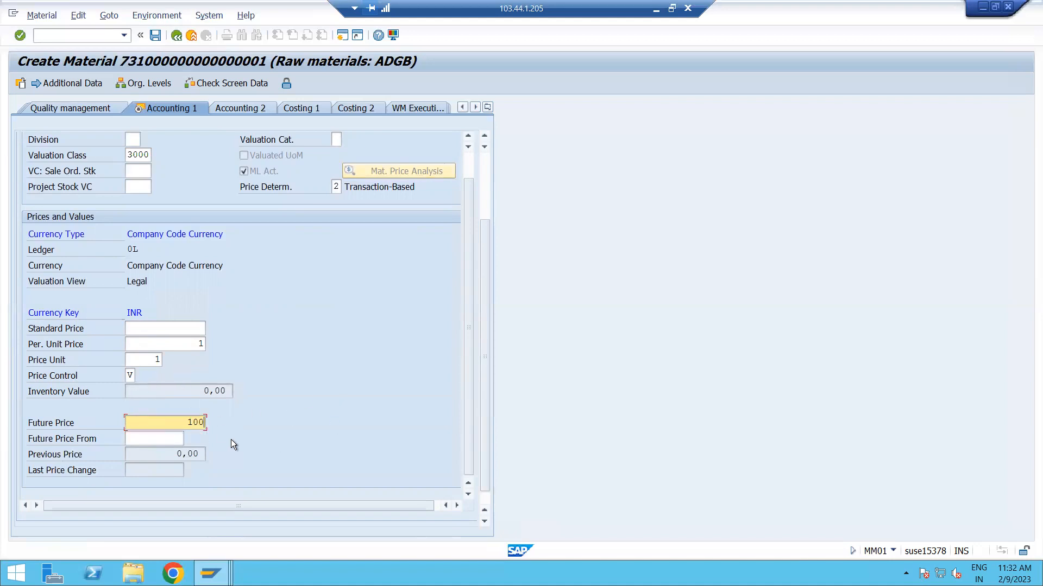
{"action": "left_click", "coordinate": [147, 438]}
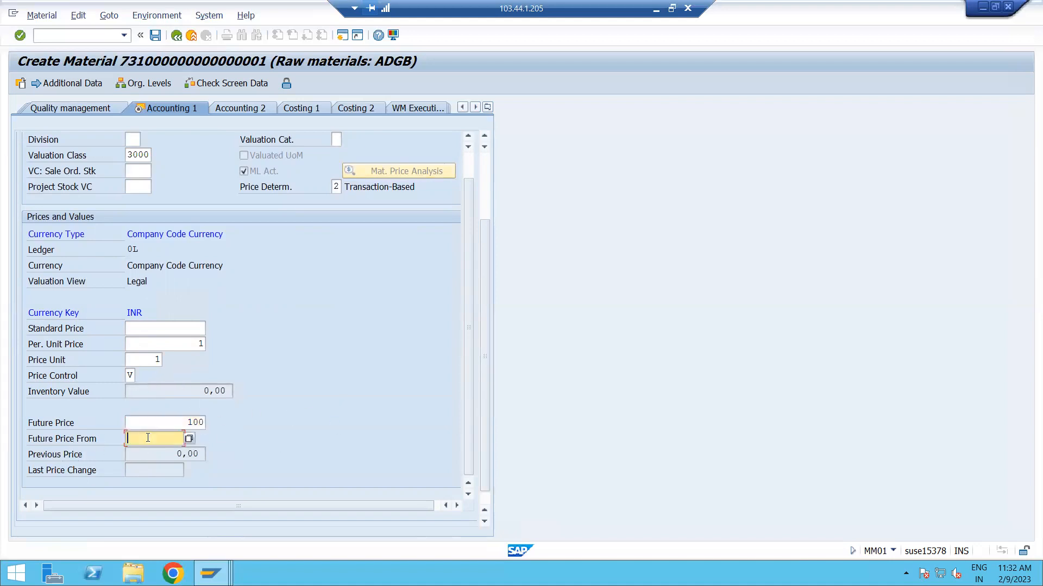
{"action": "left_click", "coordinate": [188, 441]}
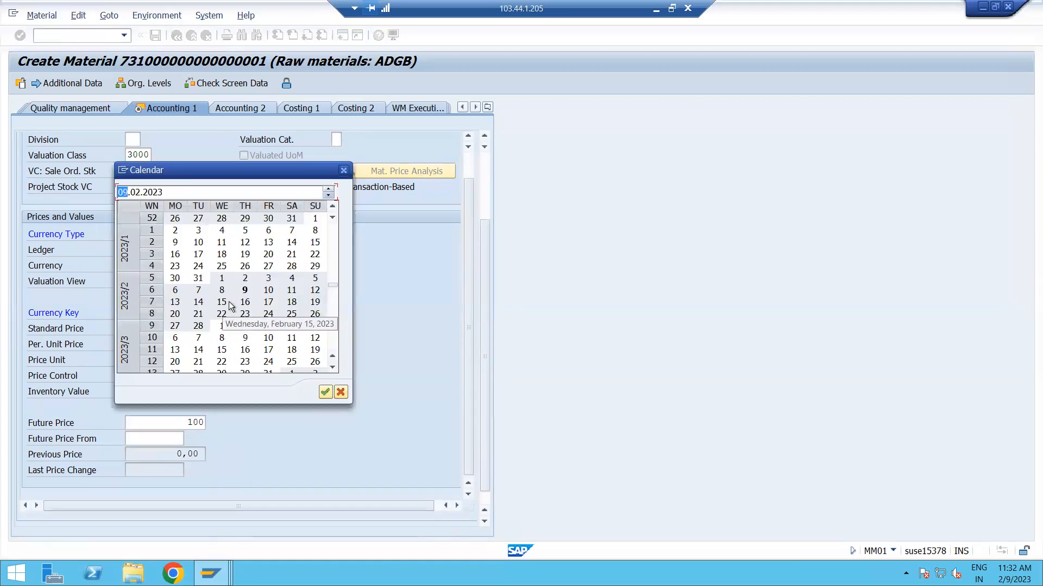
{"action": "double_click", "coordinate": [244, 290]}
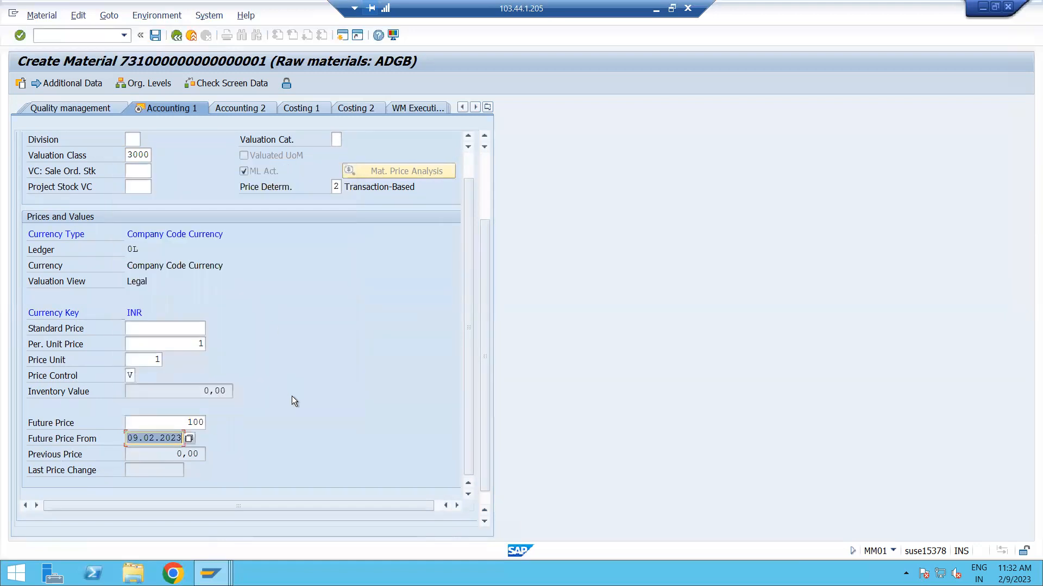
{"action": "key", "text": "Return"}
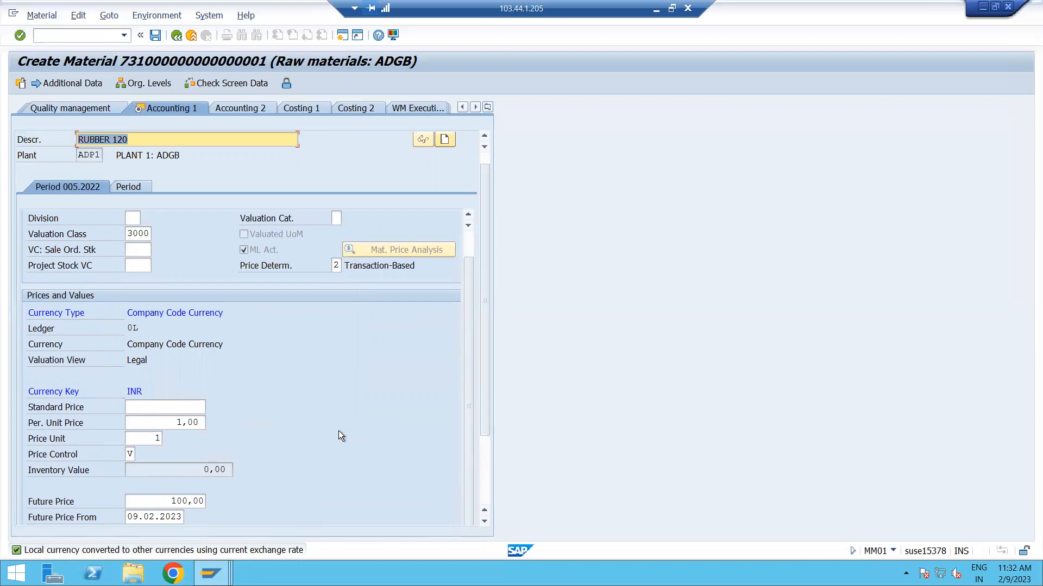
Finish the last data screen and try to save the new raw material RUBBER 120 for plant ADP1.
{"action": "key", "text": "Return"}
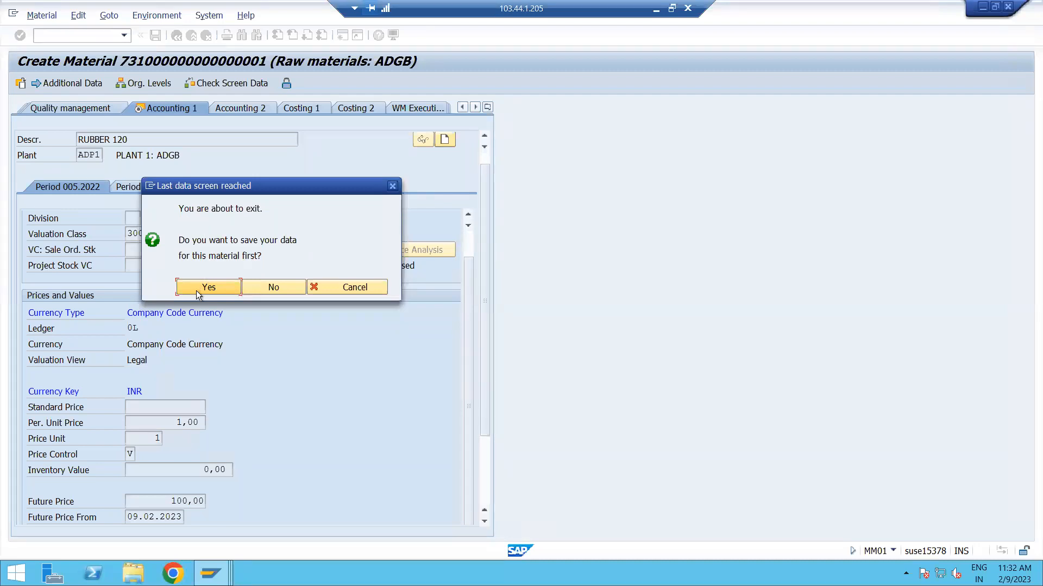
{"action": "left_click", "coordinate": [217, 289]}
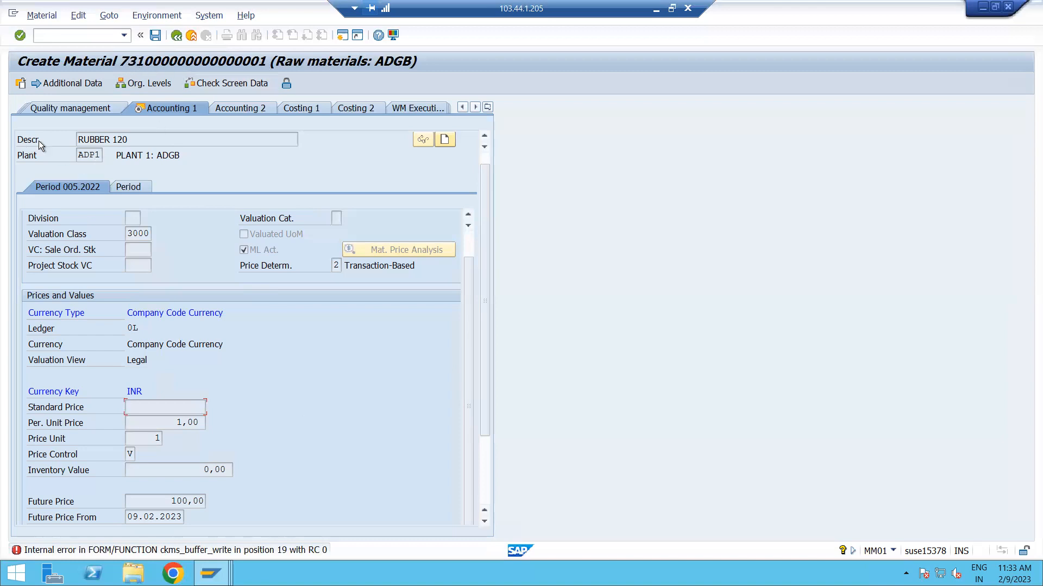
{"action": "left_click_drag", "start_coordinate": [139, 139], "coordinate": [68, 139]}
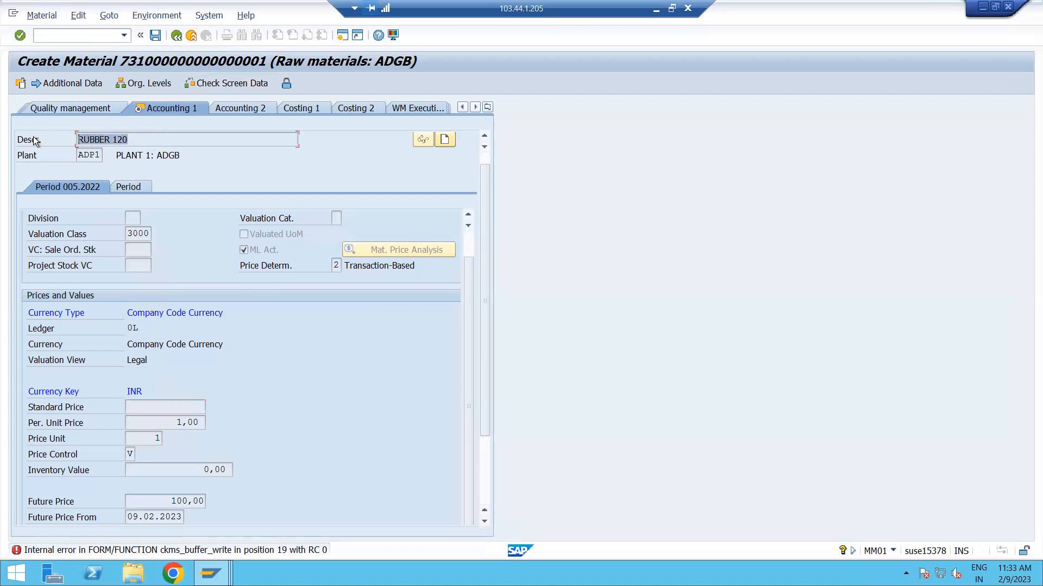